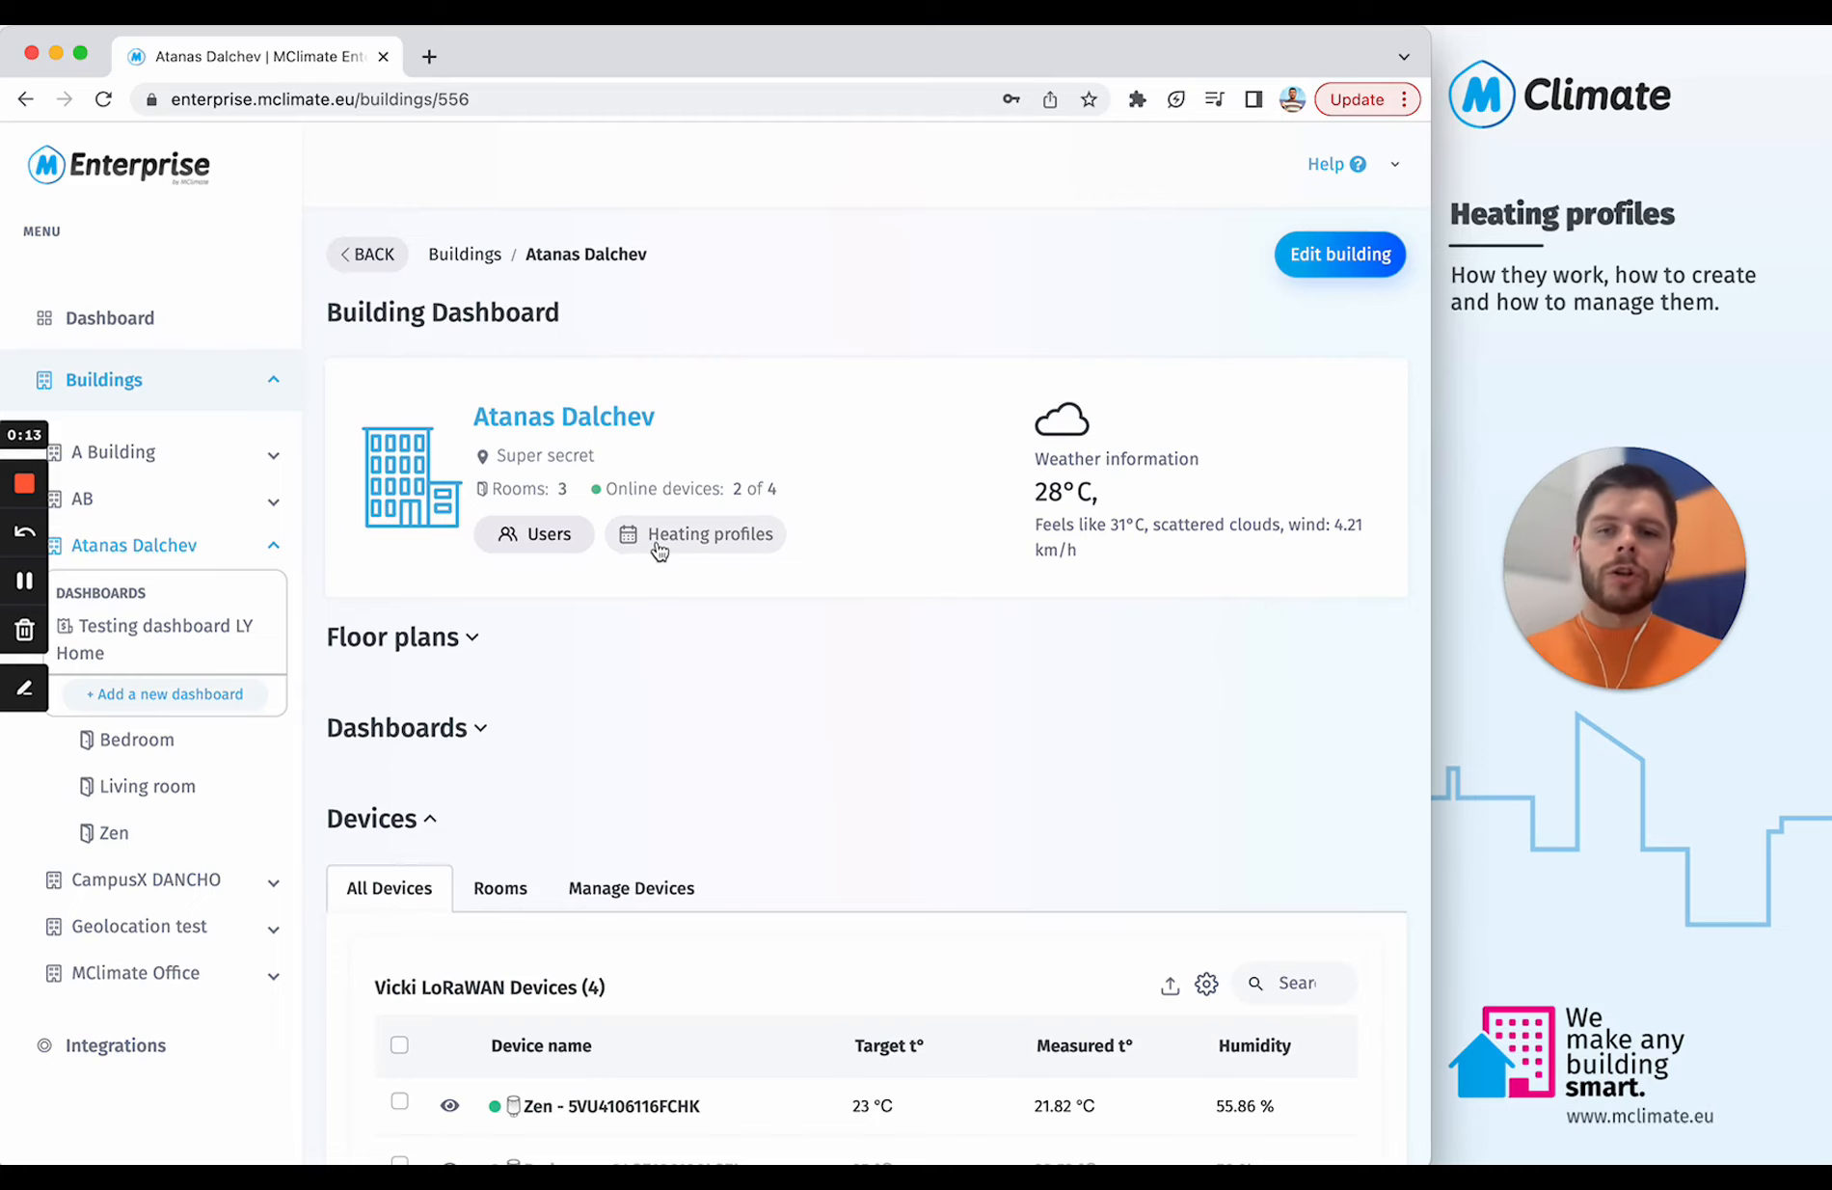
# Step: Open the building's heating profiles page and read the description of the feature
pyautogui.scroll(-3, 781, 752)
pyautogui.scroll(-2, 796, 482)
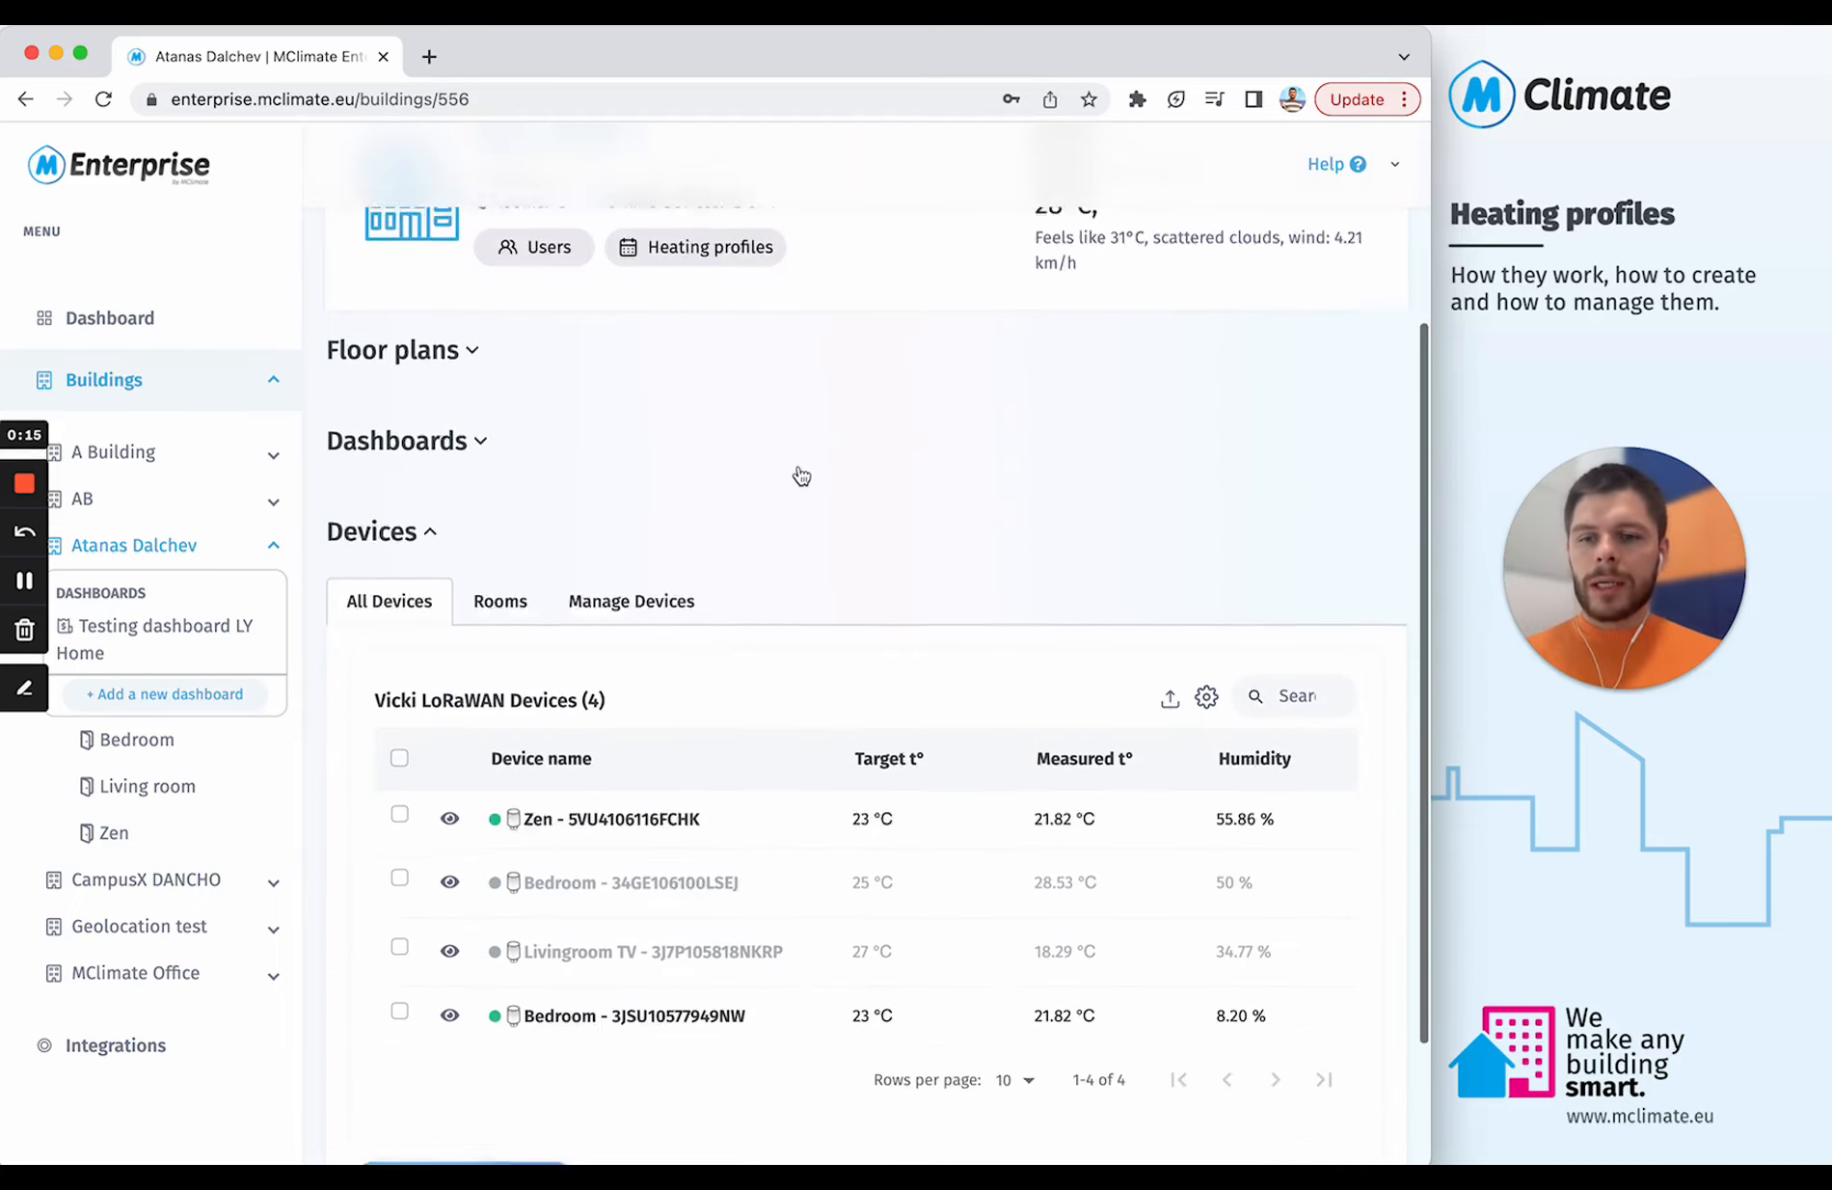
pyautogui.scroll(5, 798, 476)
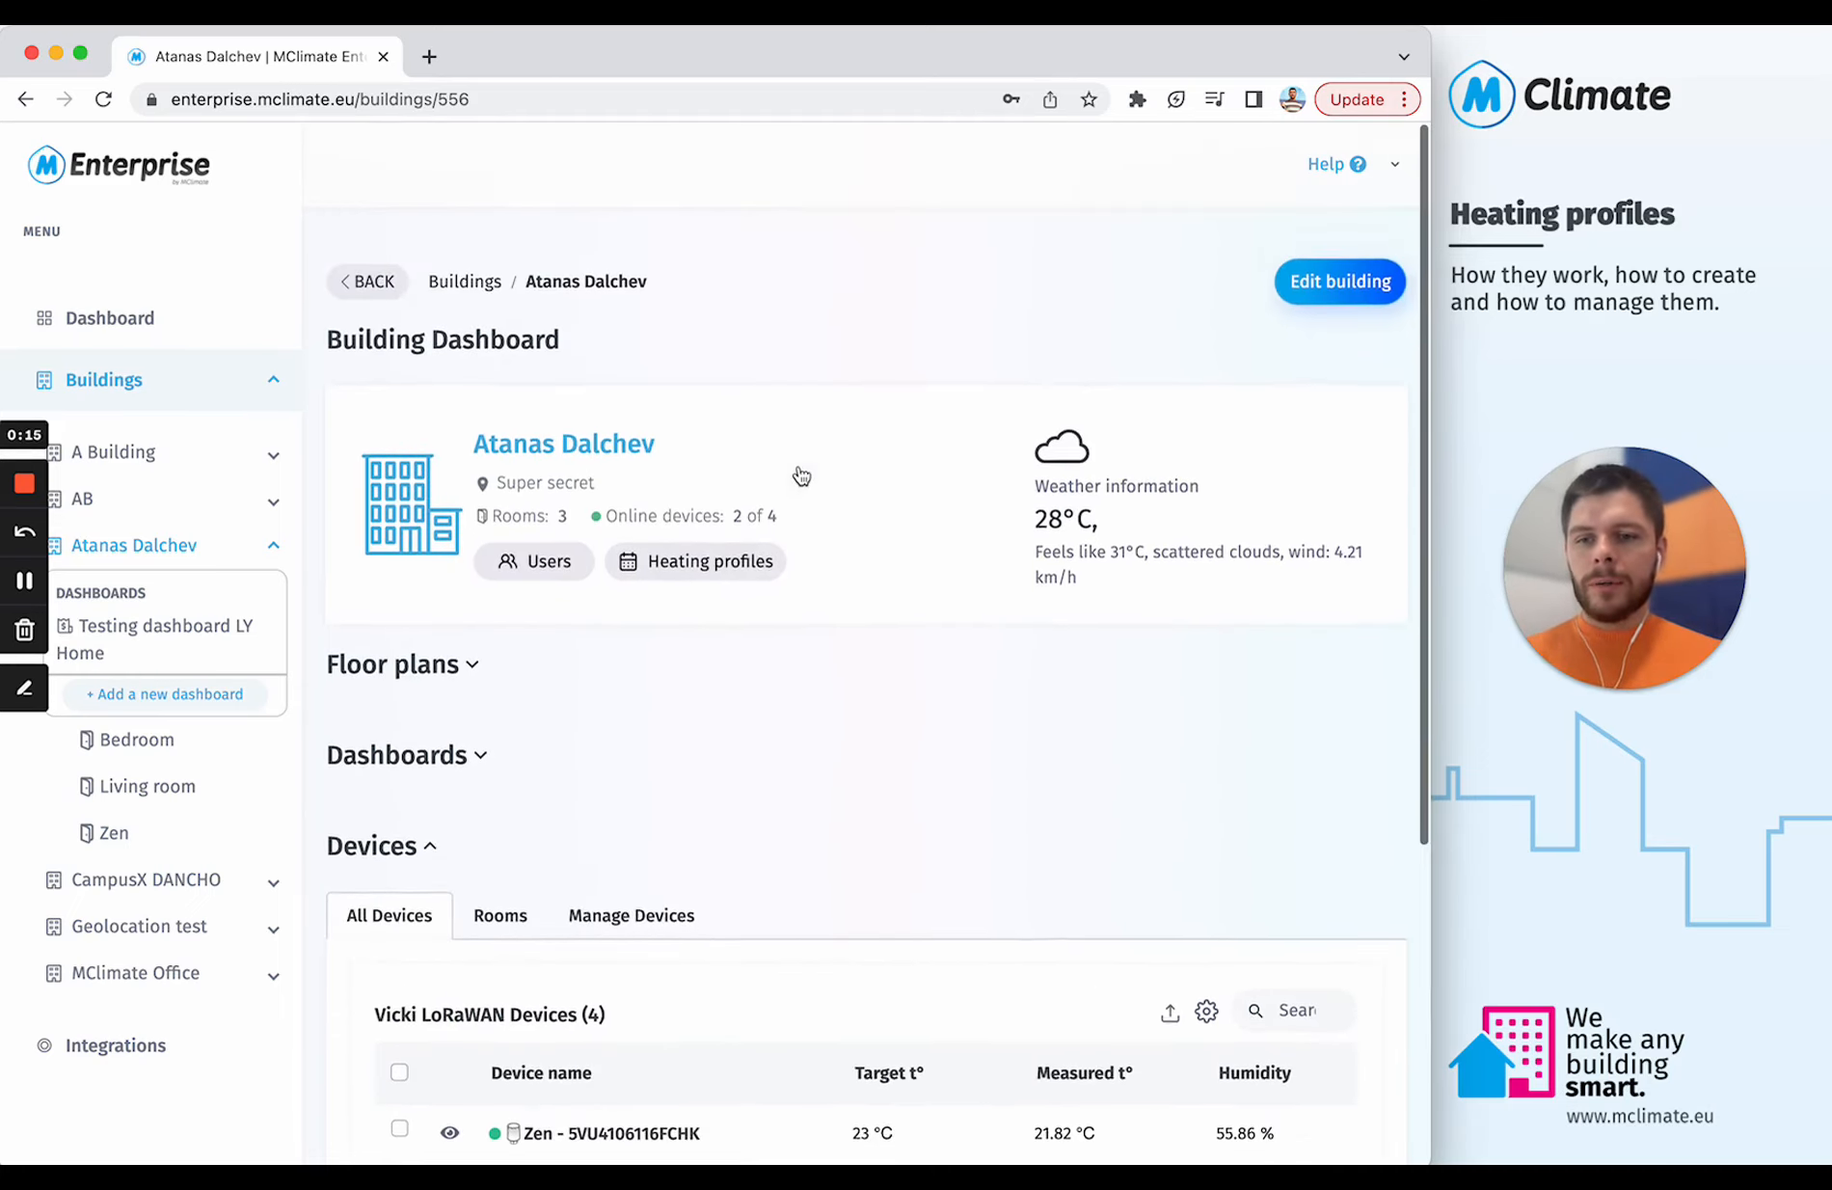
pyautogui.click(695, 534)
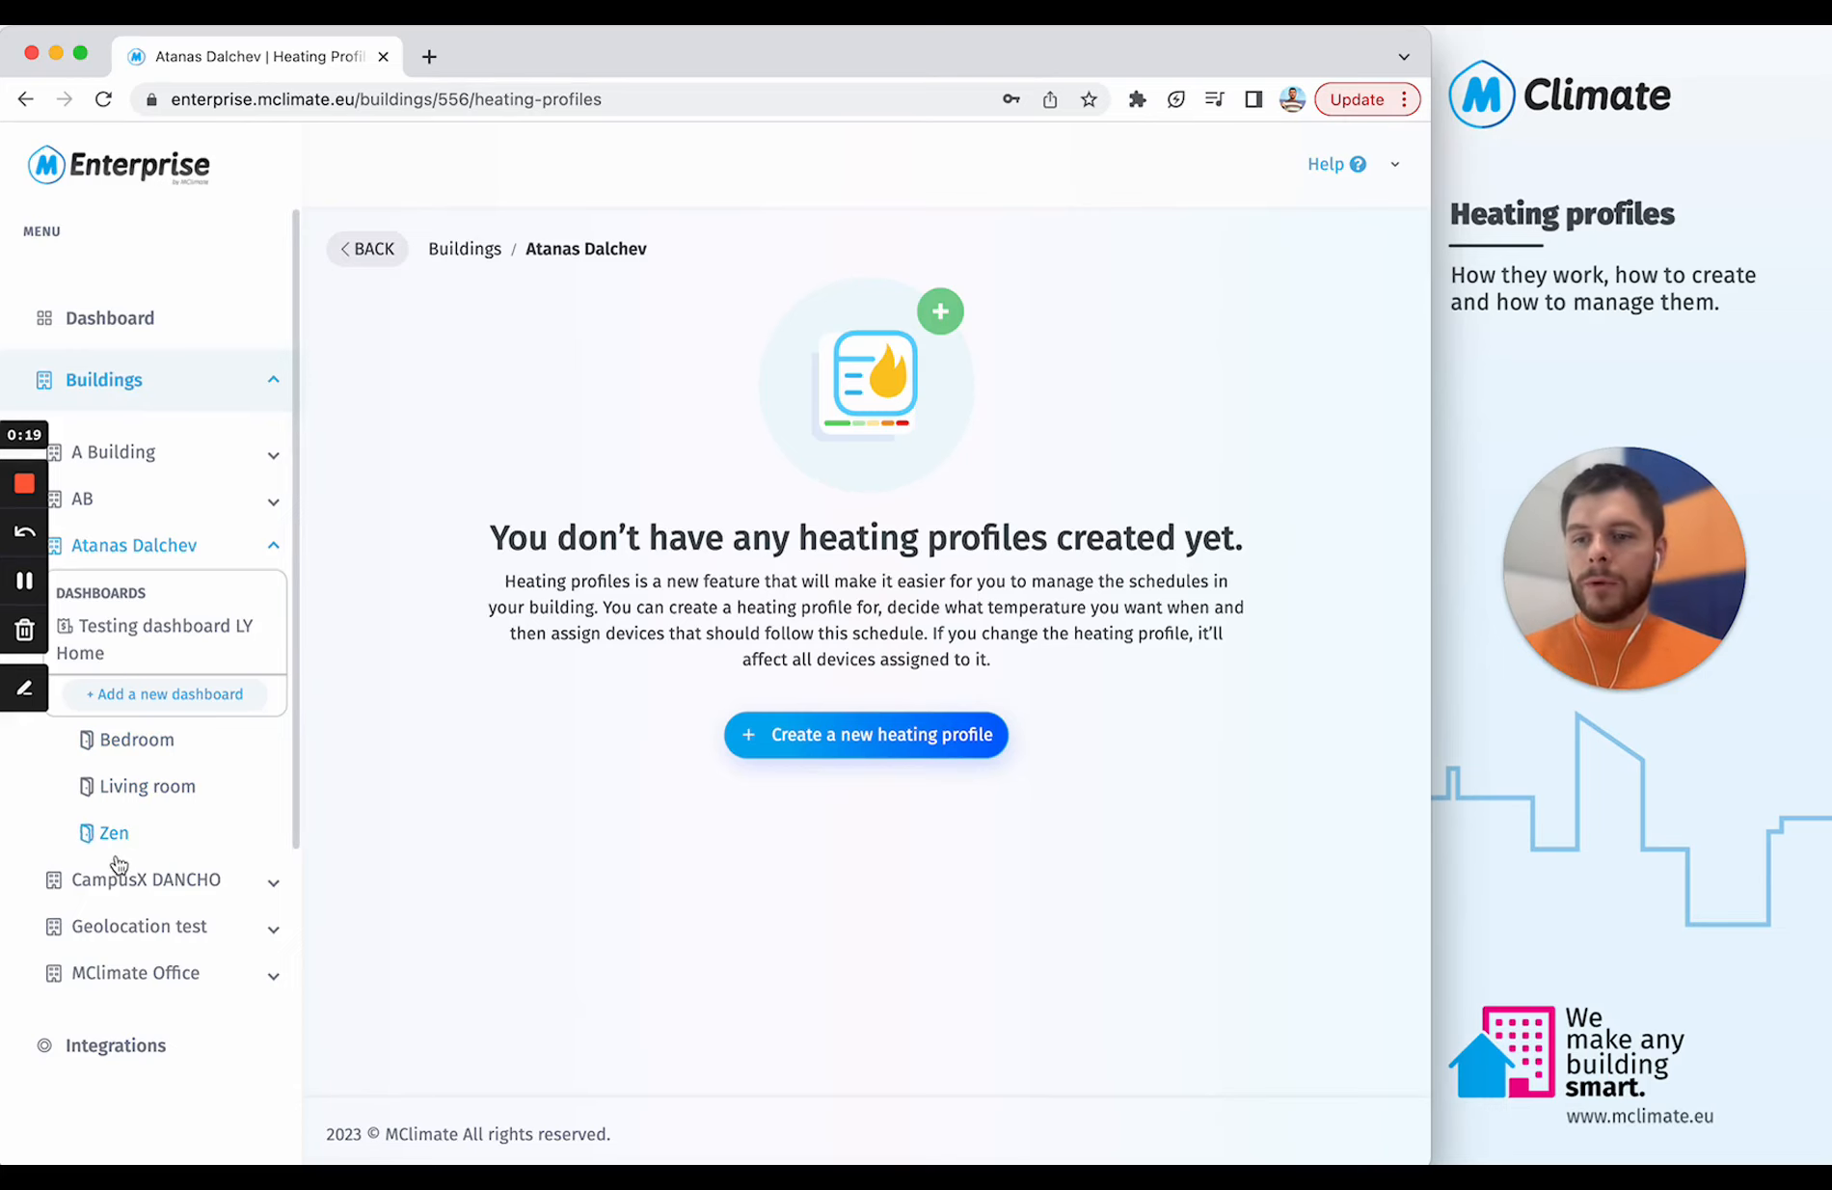
pyautogui.click(129, 545)
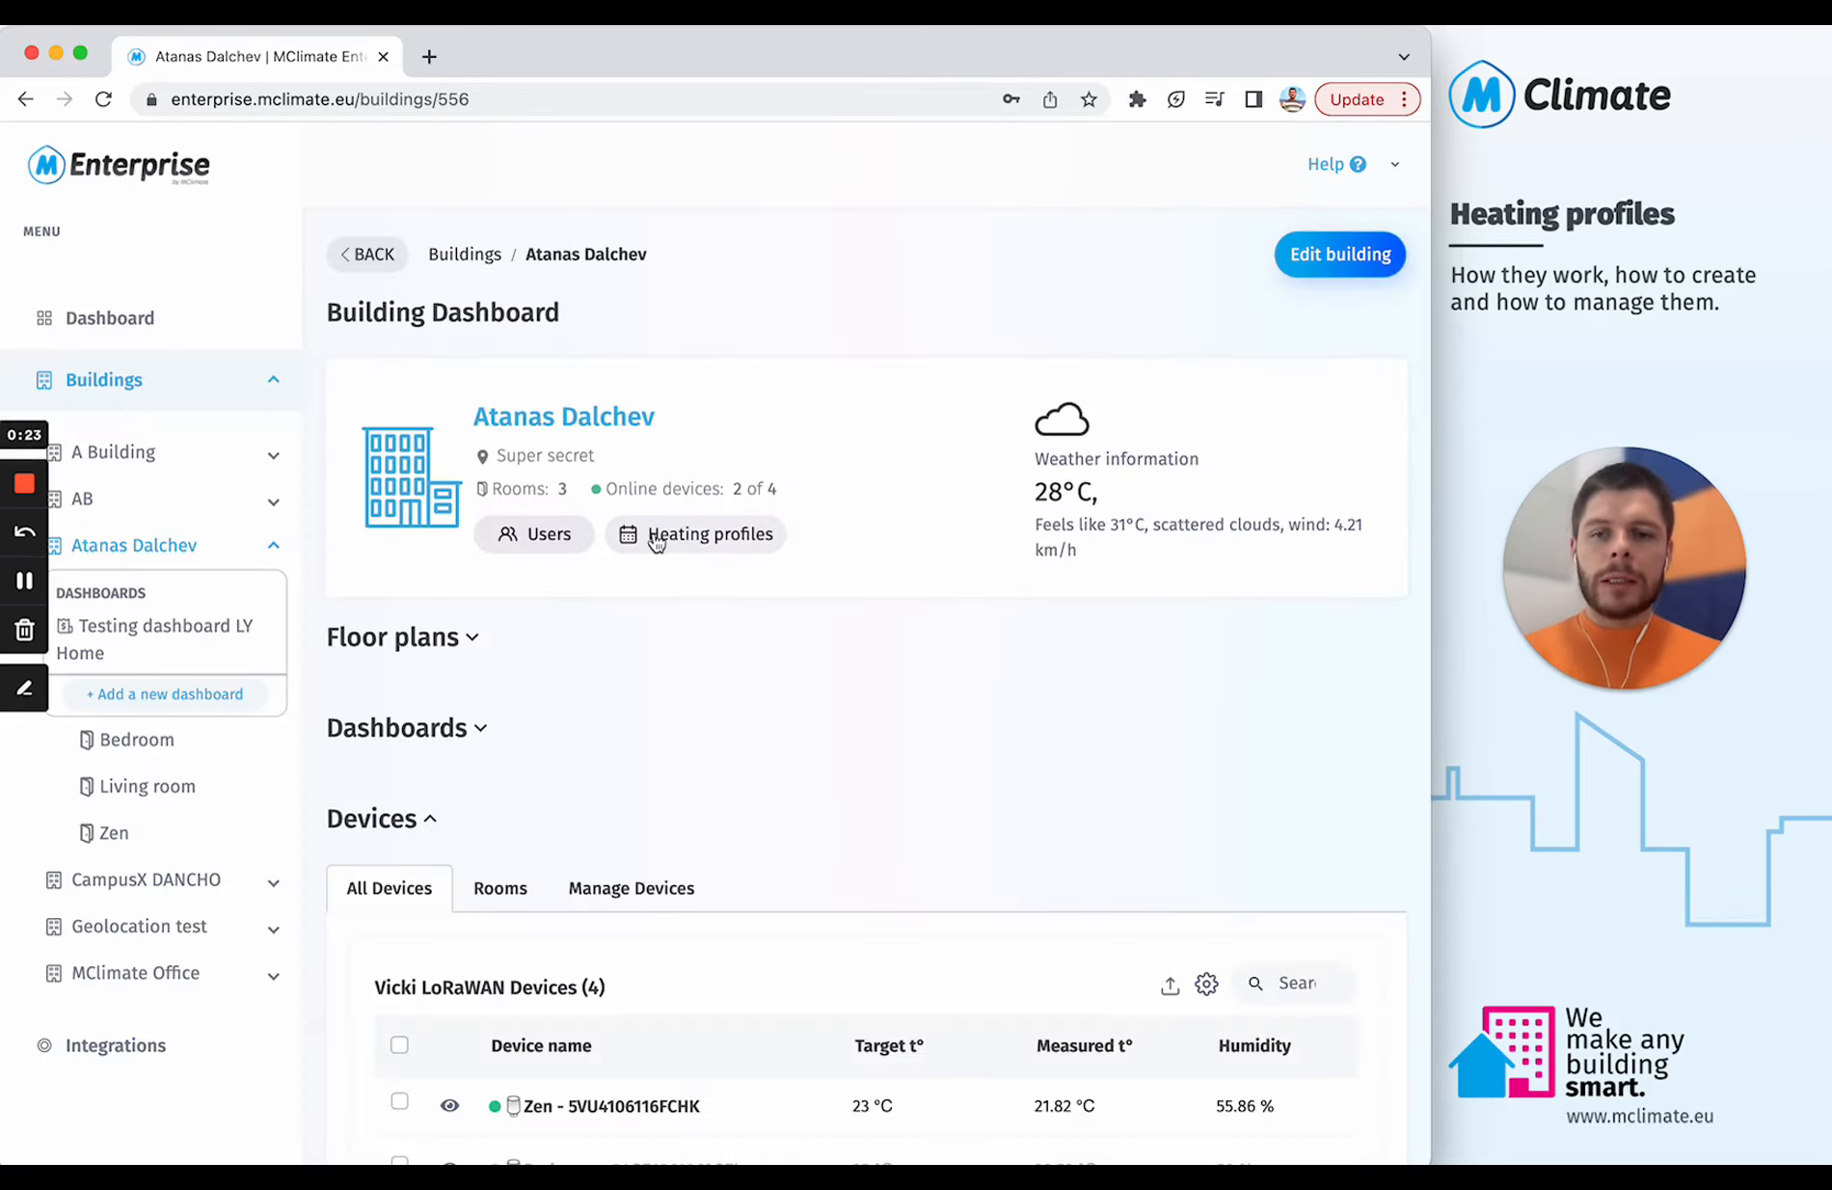
pyautogui.click(741, 548)
pyautogui.moveTo(475, 513); pyautogui.dragTo(1248, 645)
pyautogui.click(1245, 642)
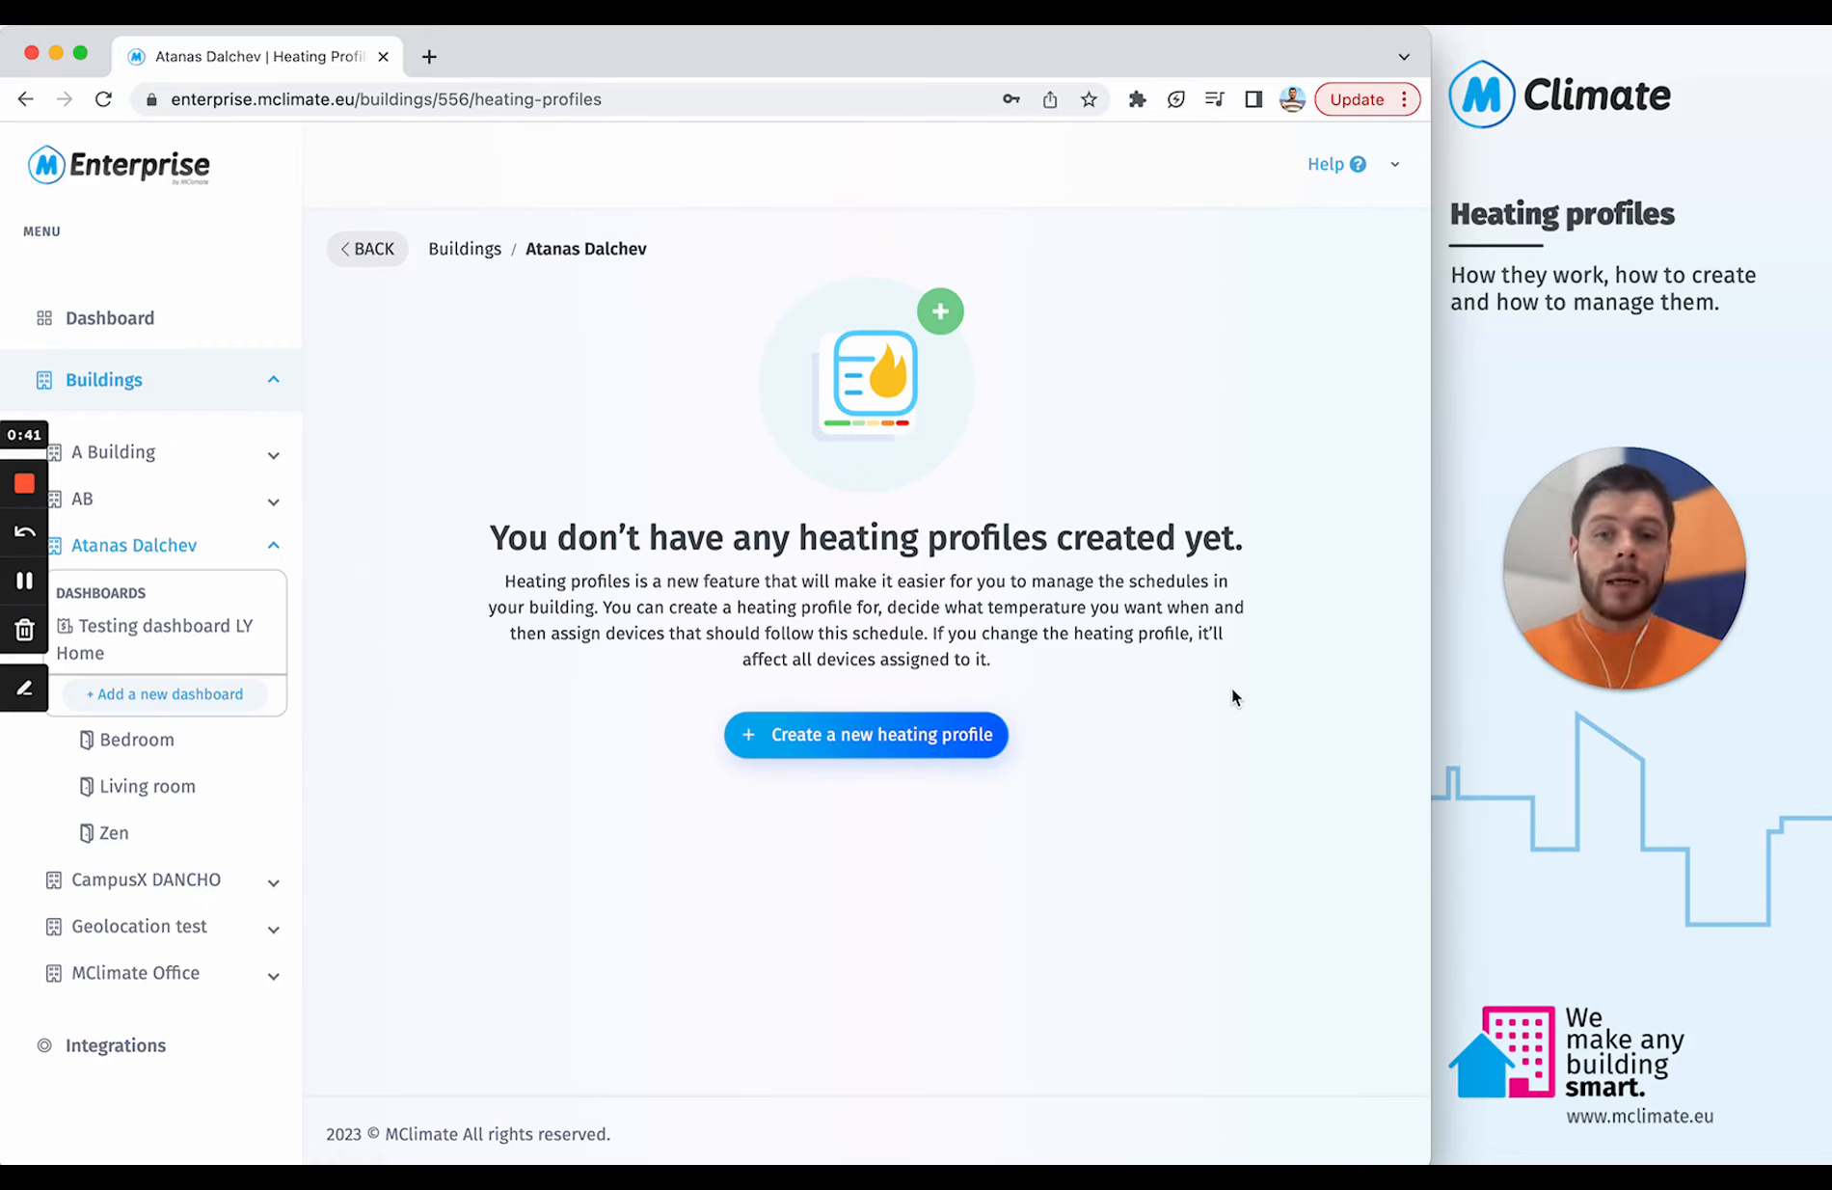
# Step: Start a new heating profile and name it Bedroom
pyautogui.click(865, 735)
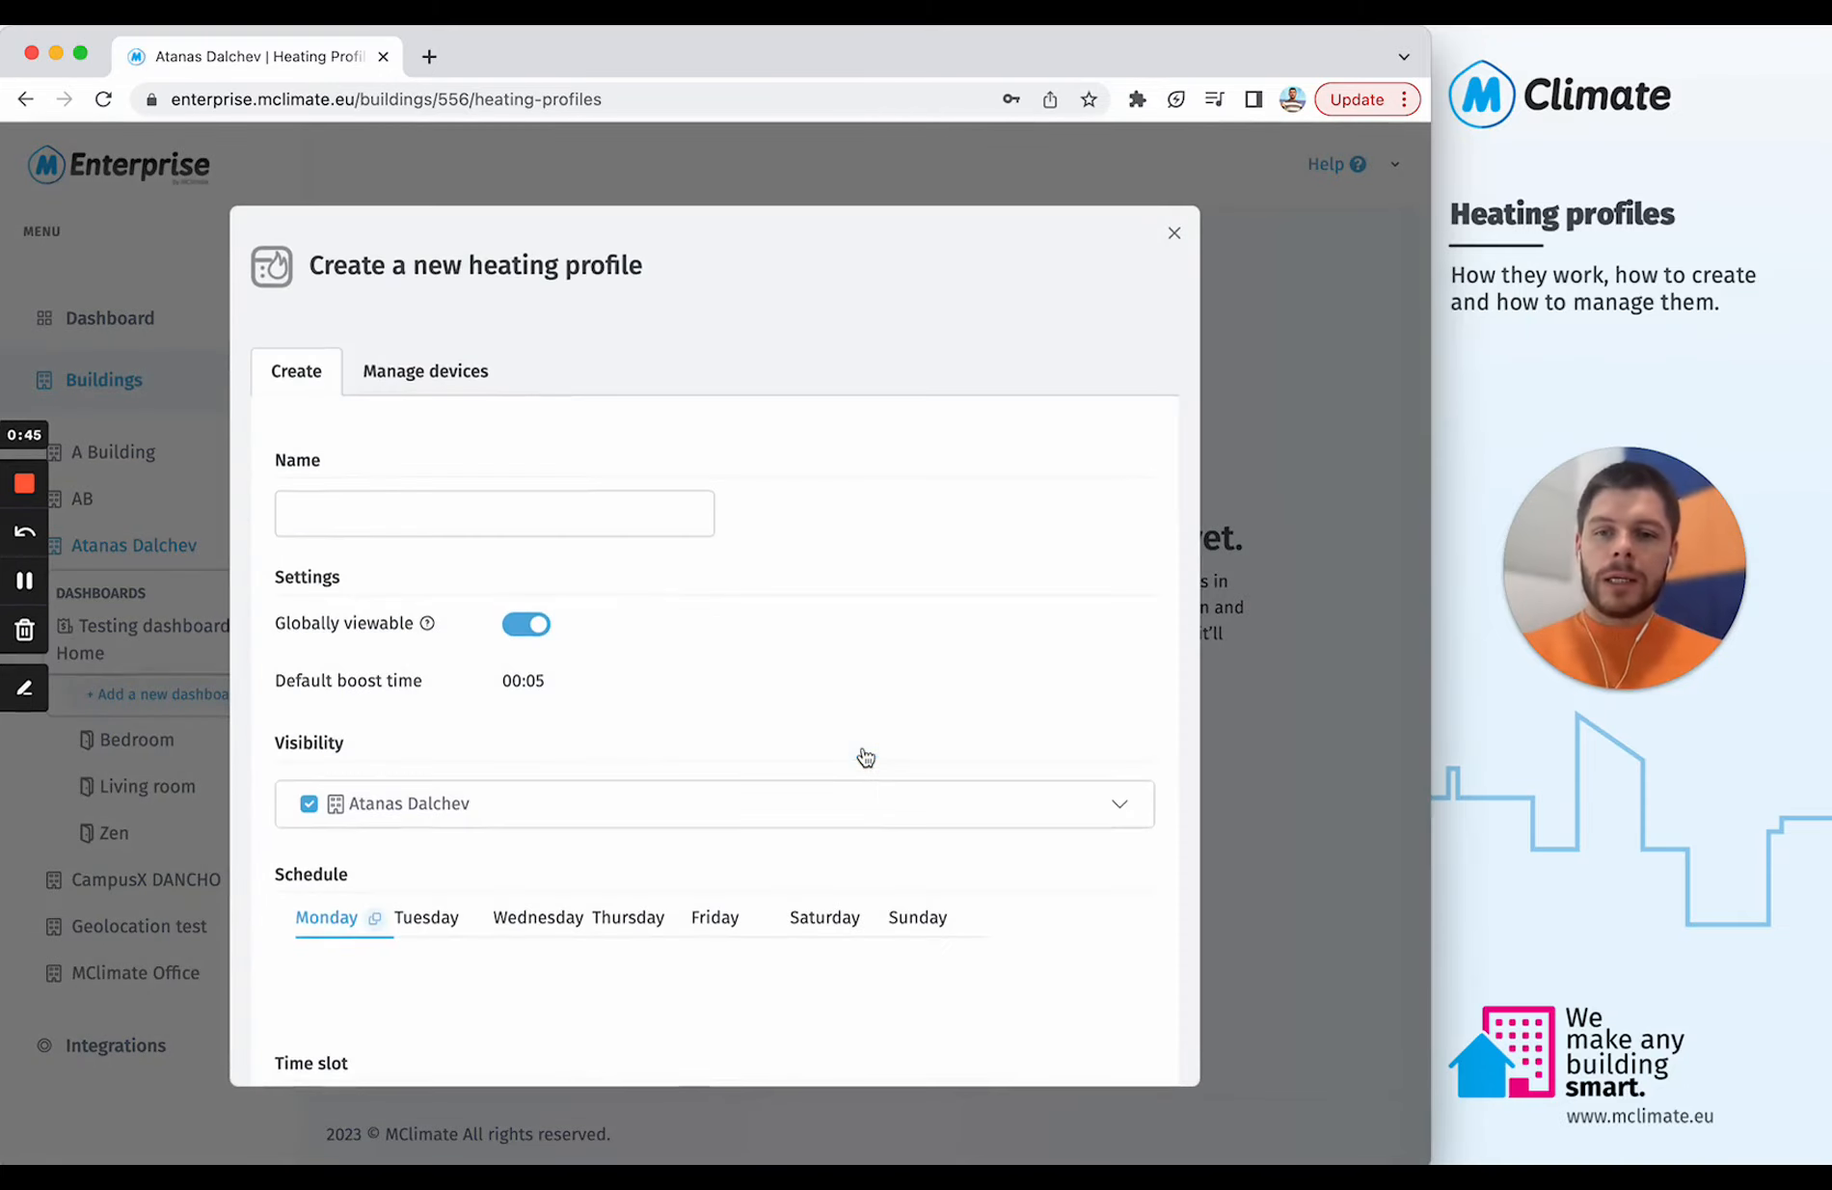
pyautogui.click(460, 533)
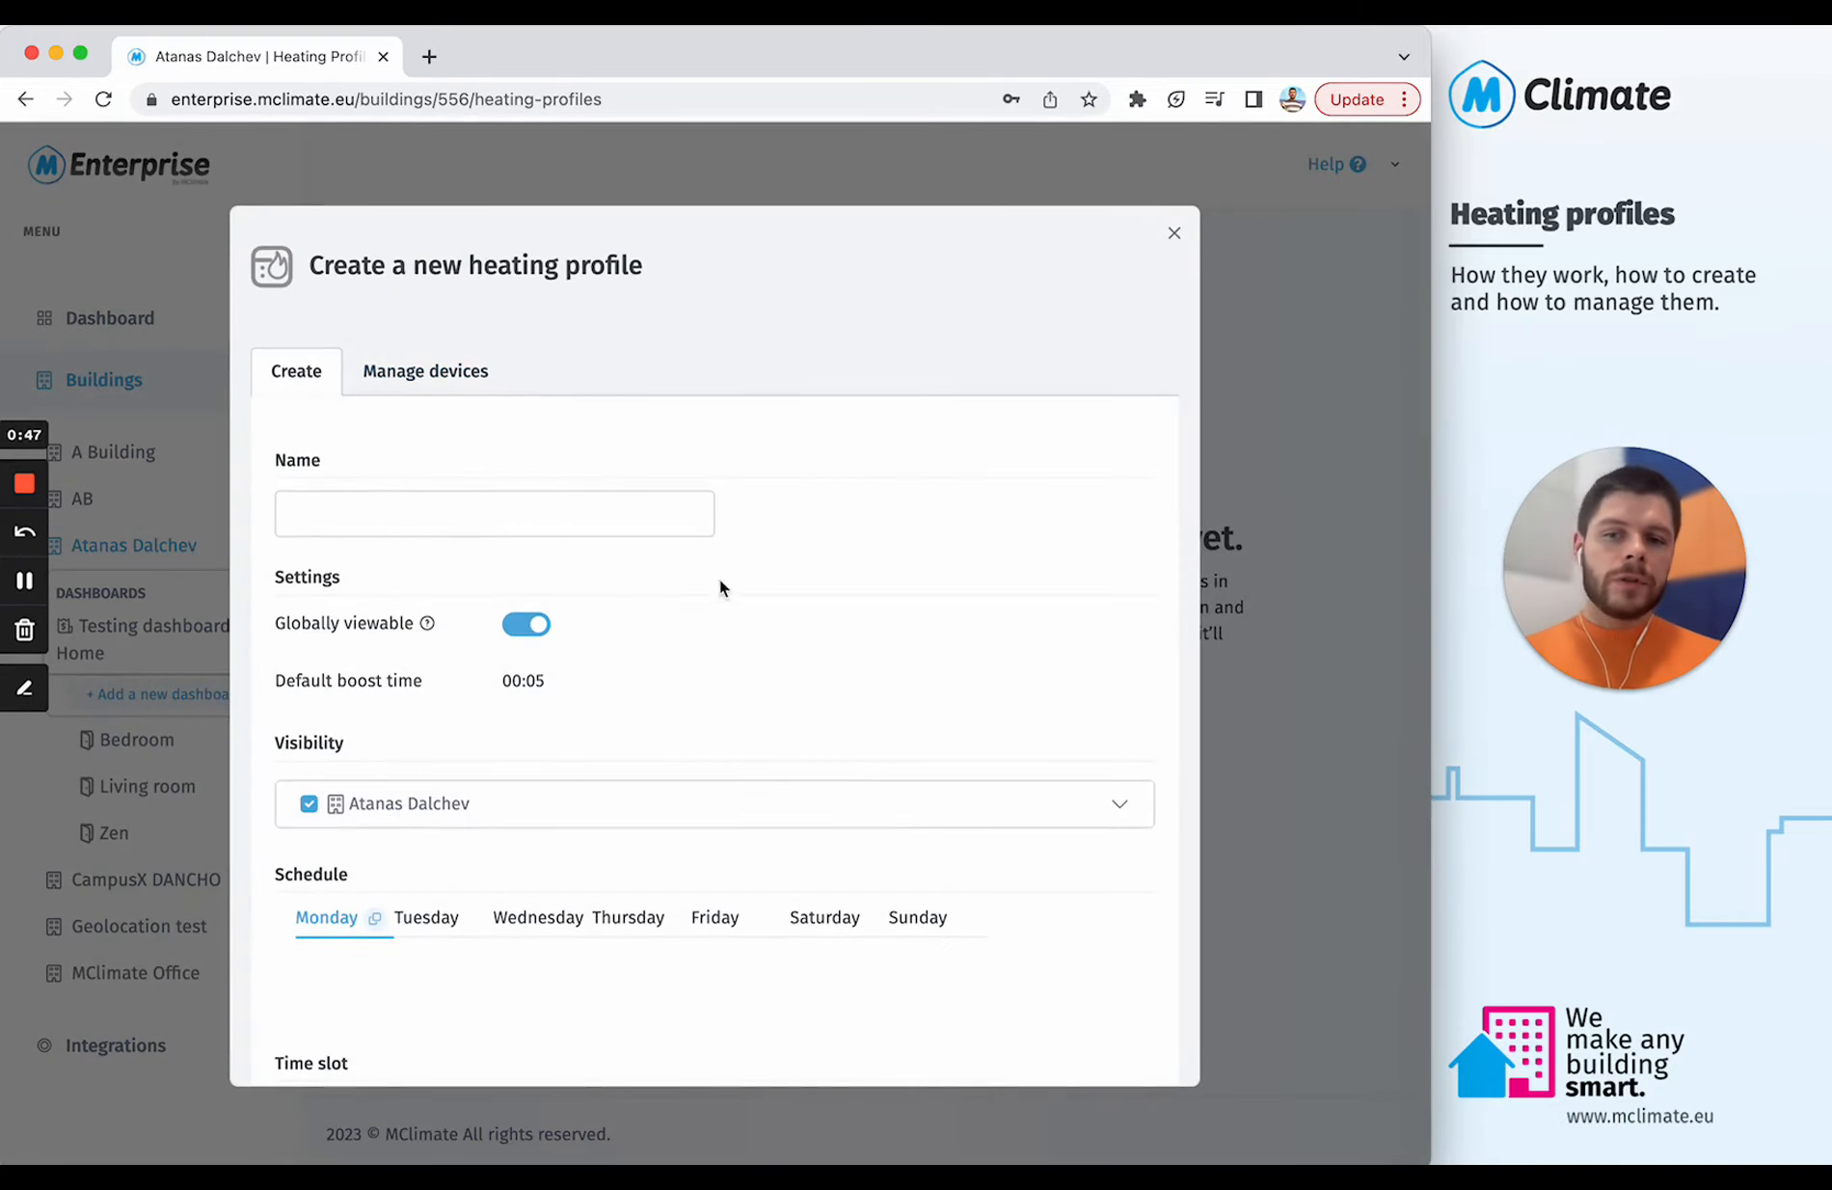
pyautogui.write('Be')
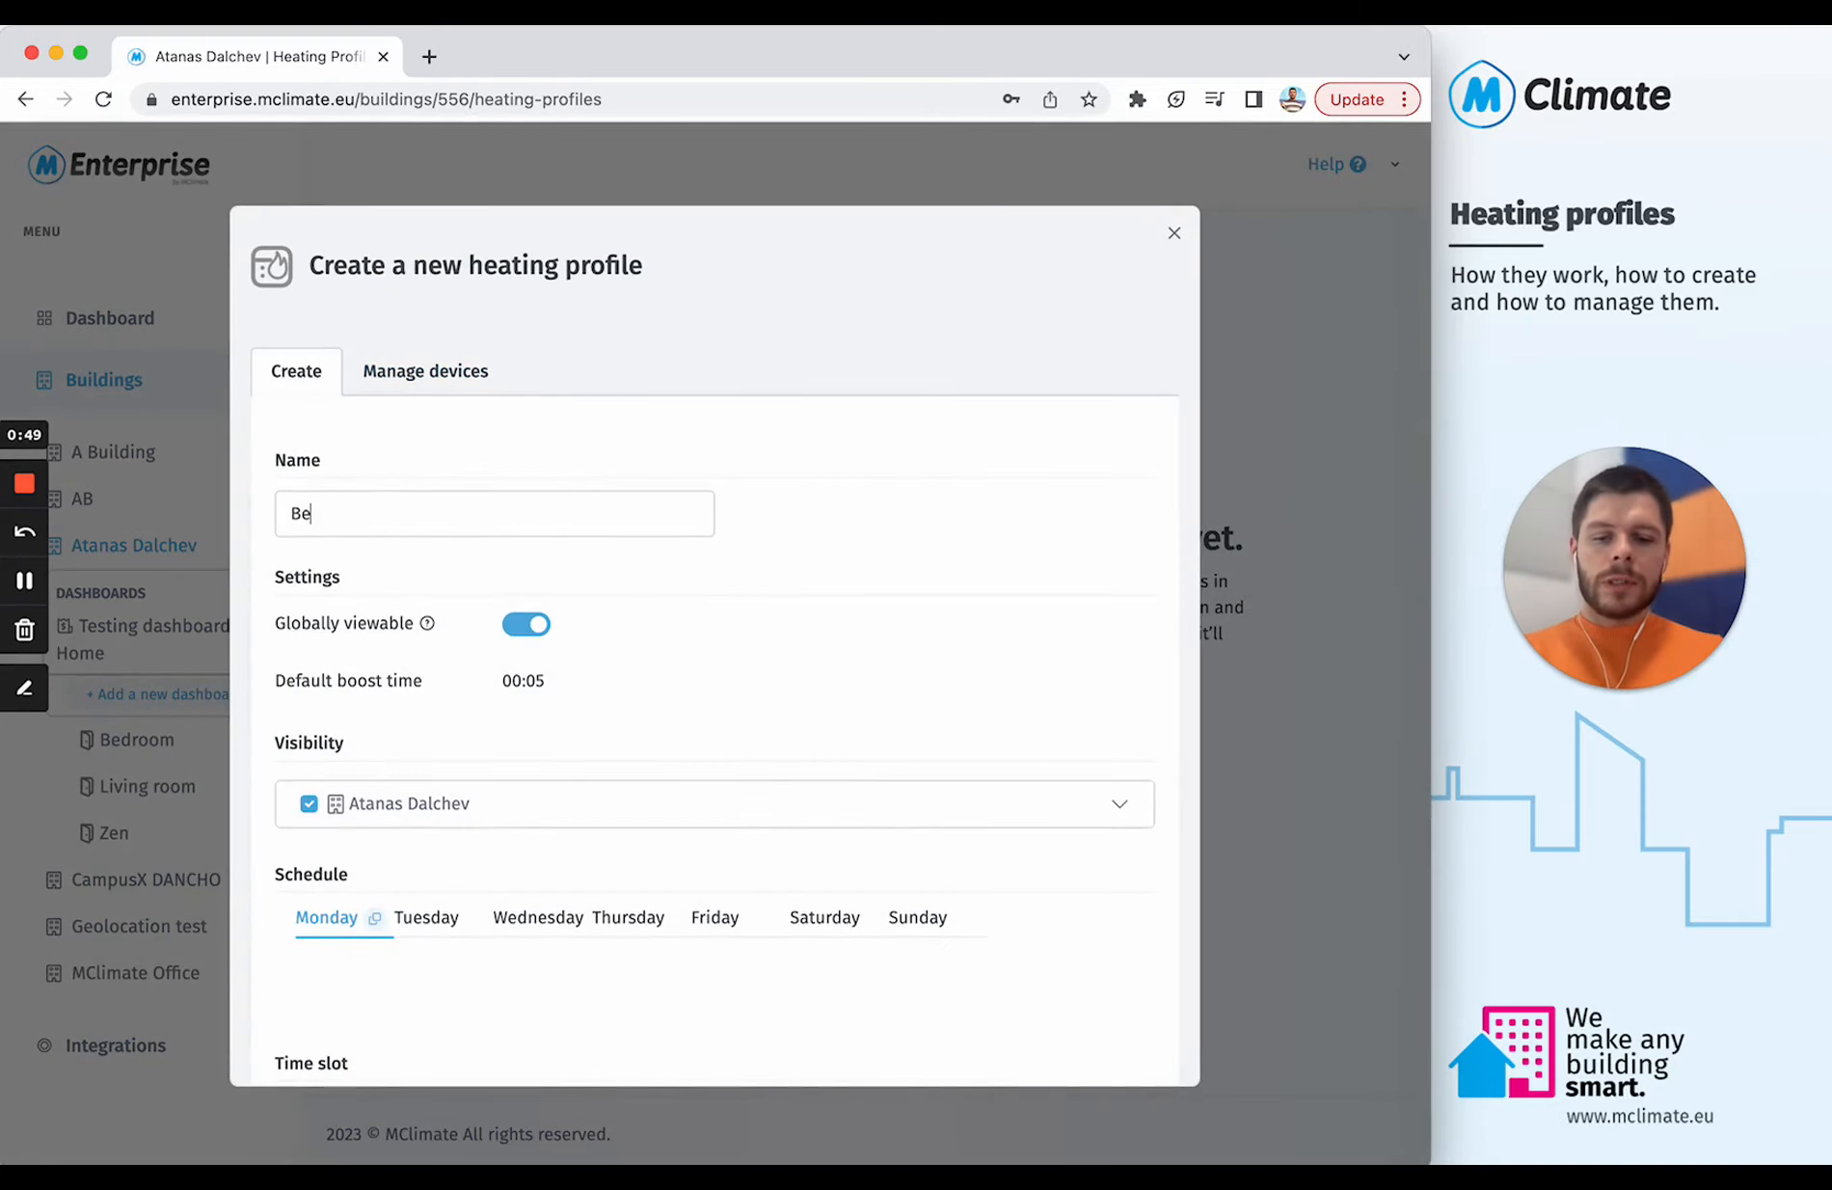
pyautogui.write('droom')
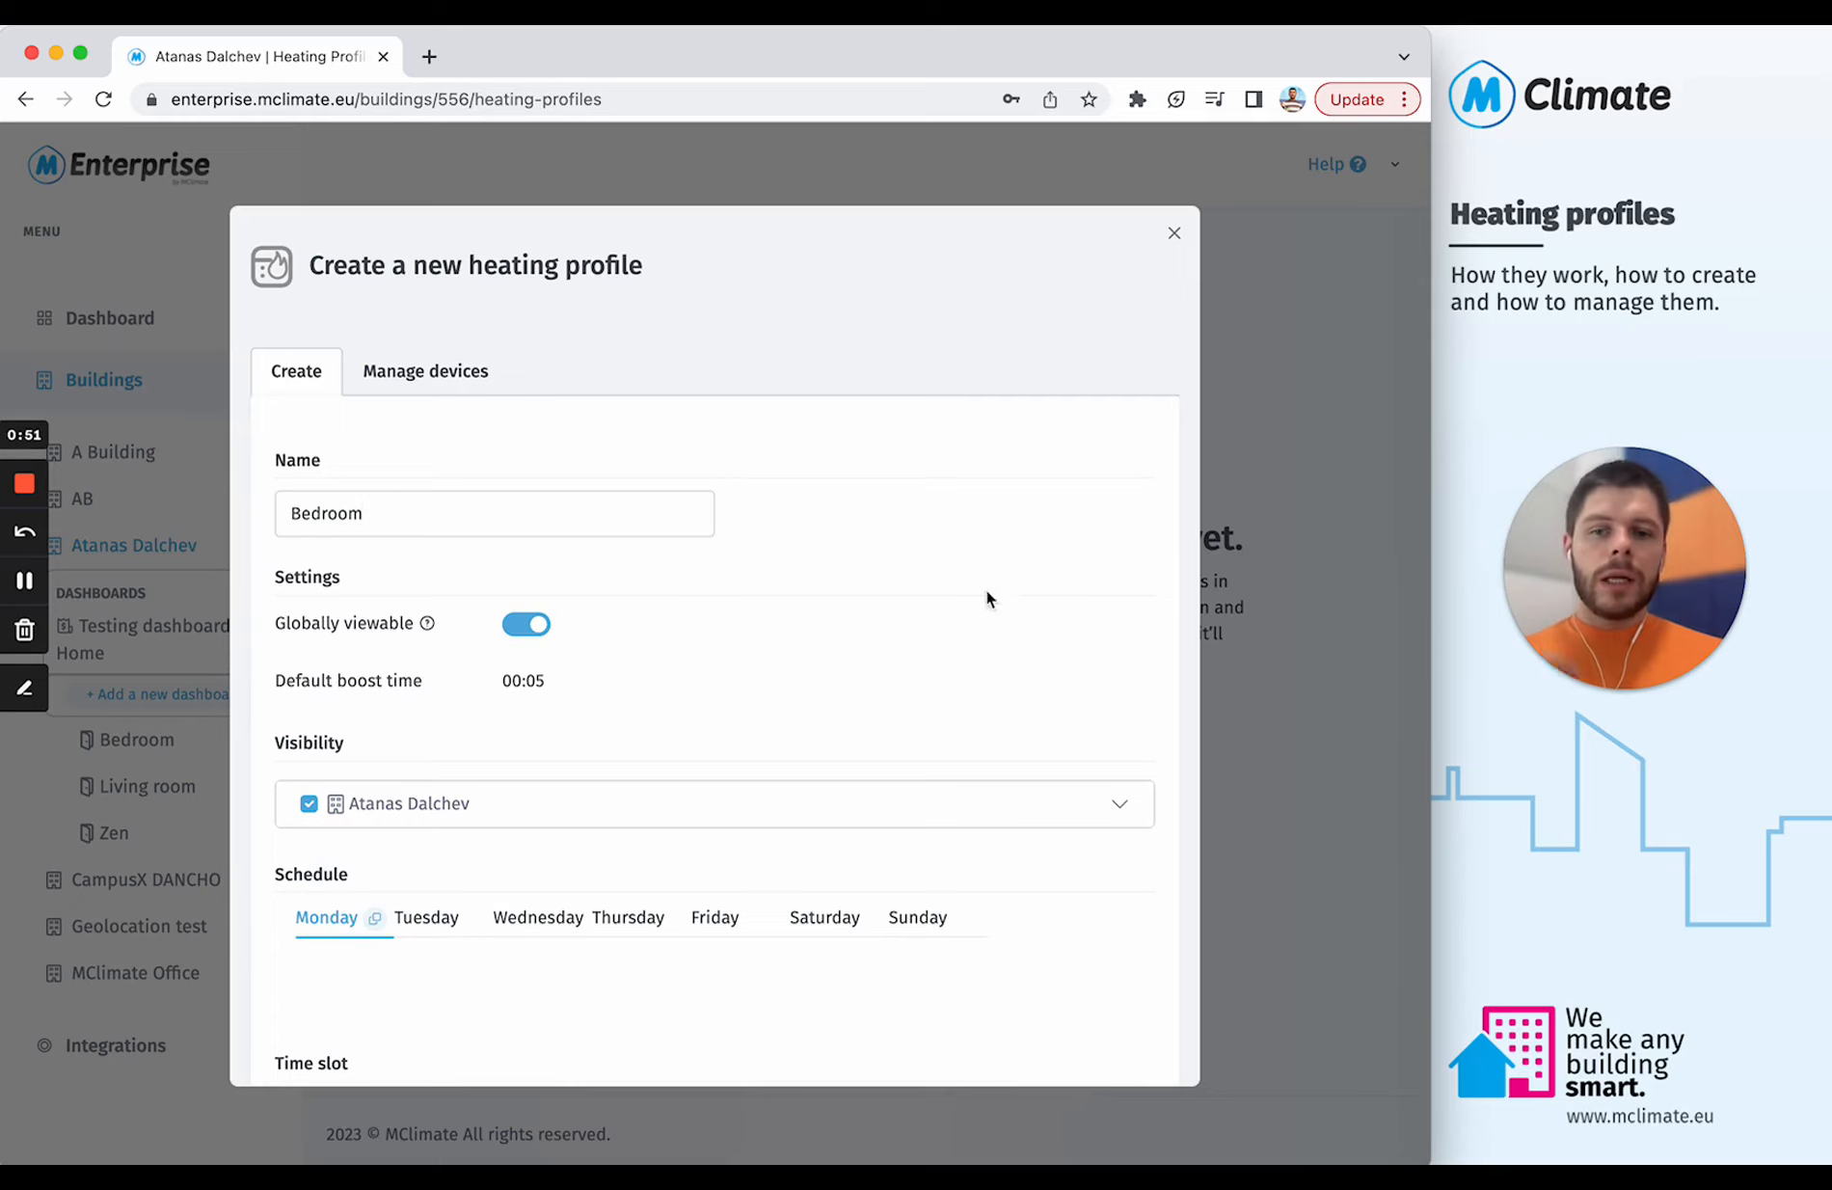
pyautogui.scroll(-3, 840, 544)
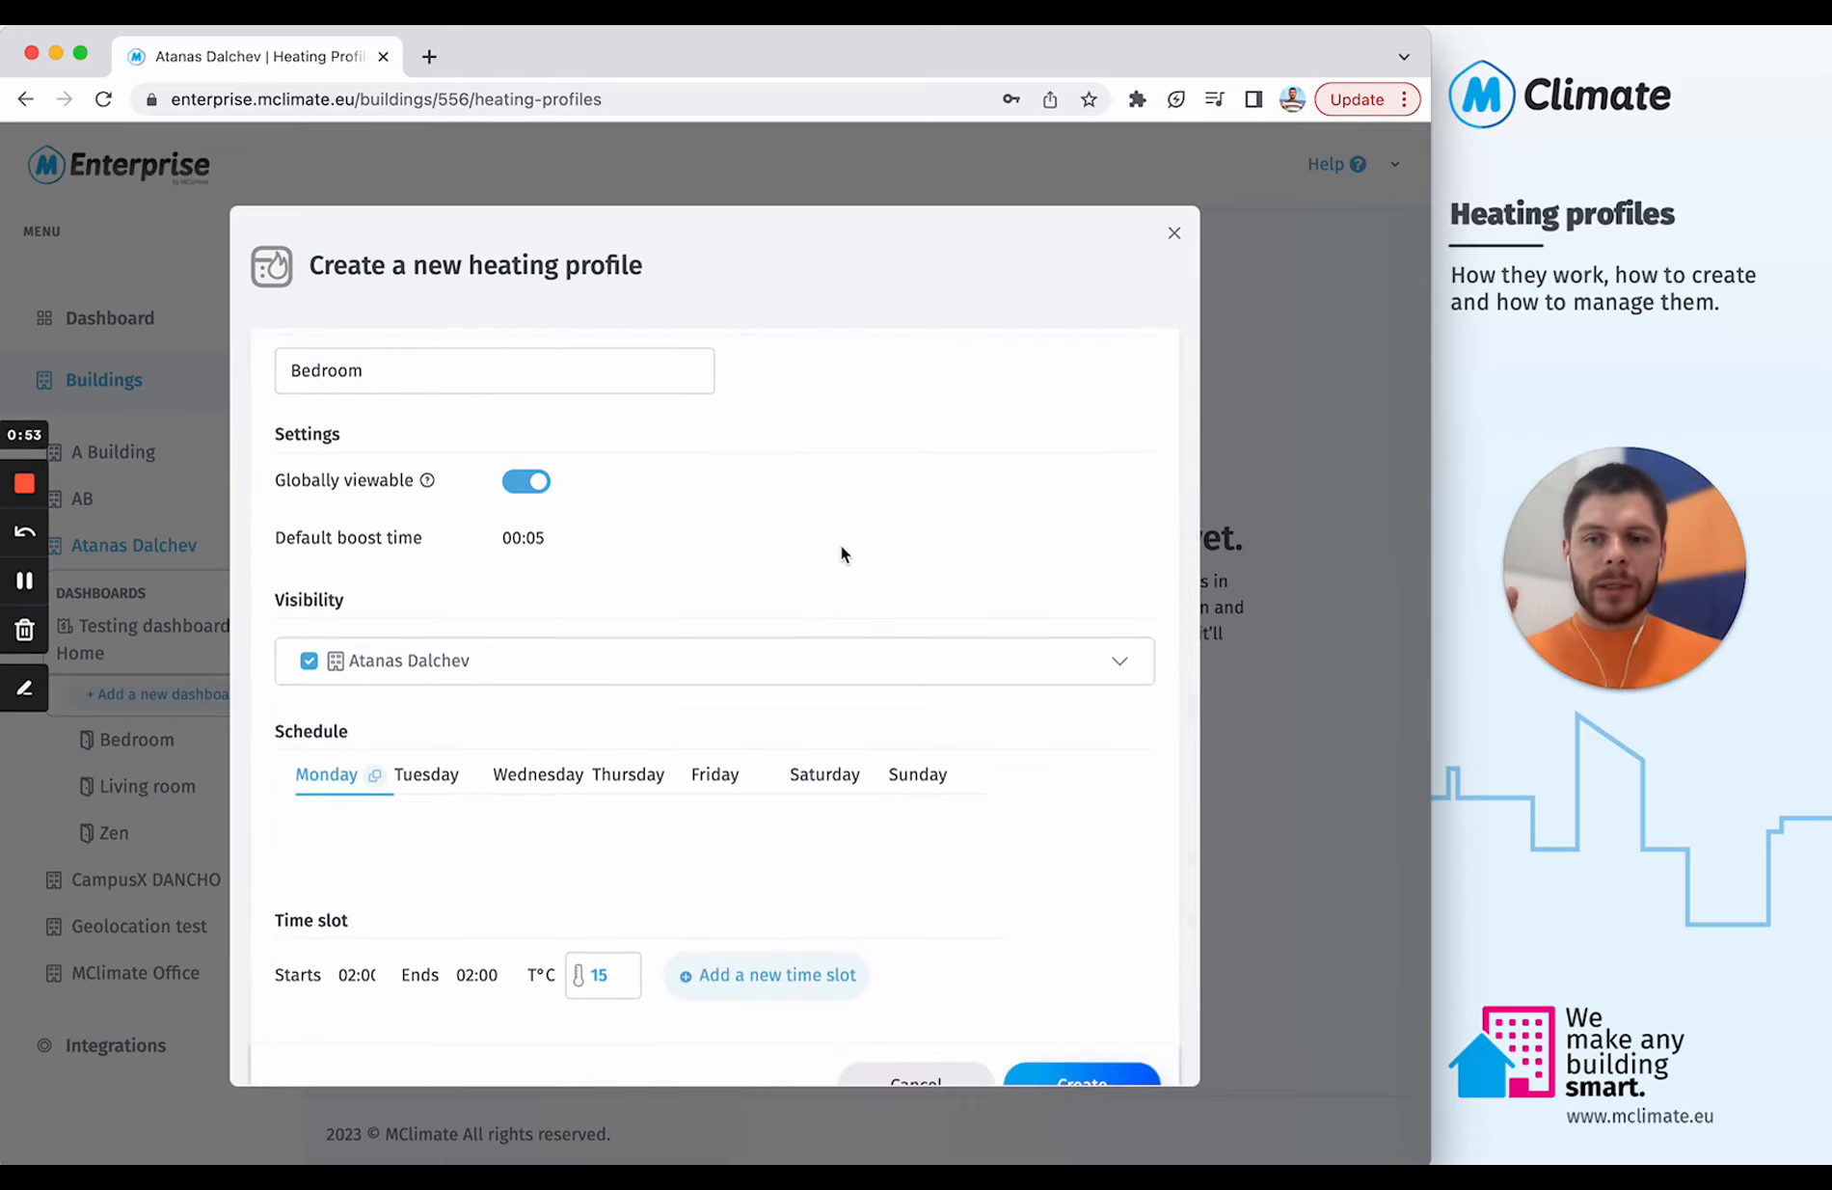
pyautogui.scroll(3, 520, 439)
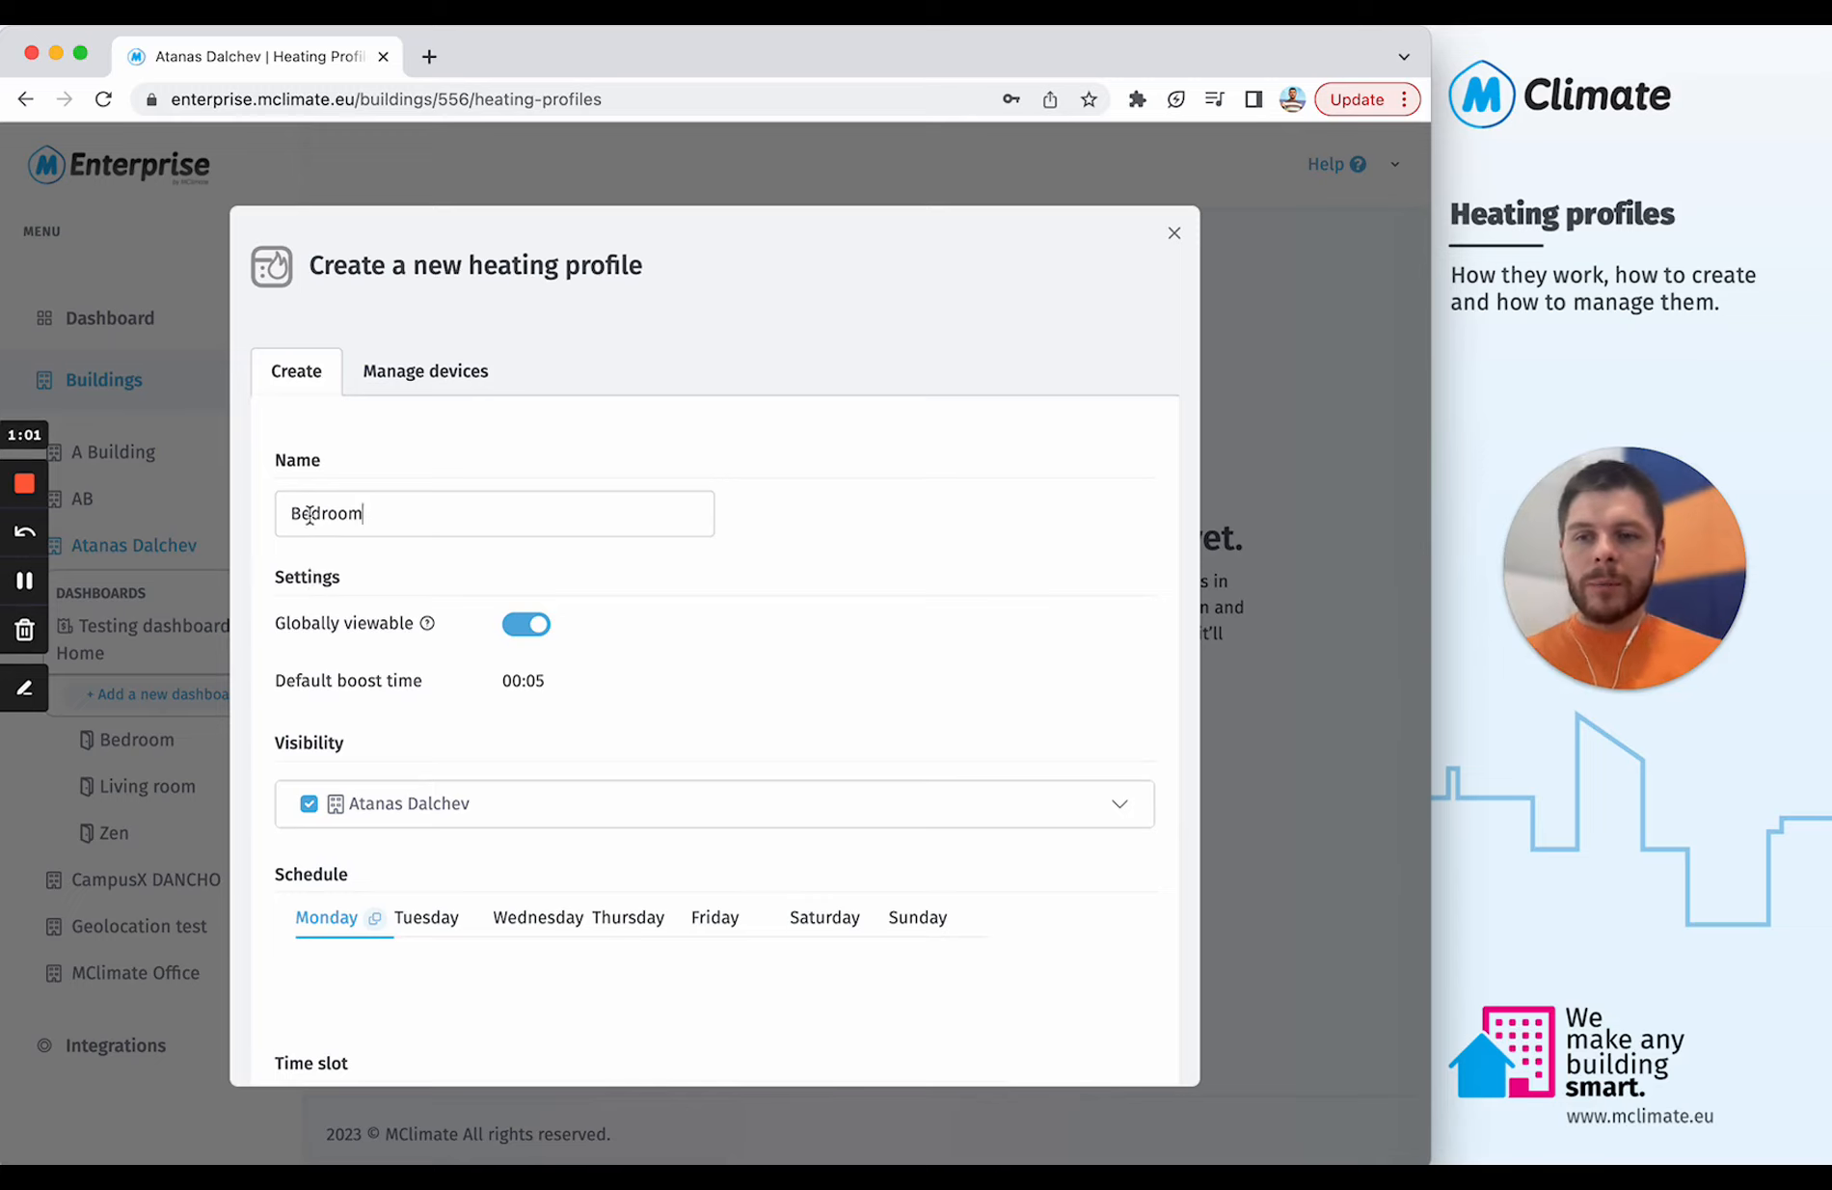
pyautogui.moveTo(362, 514); pyautogui.dragTo(227, 511)
pyautogui.click(376, 511)
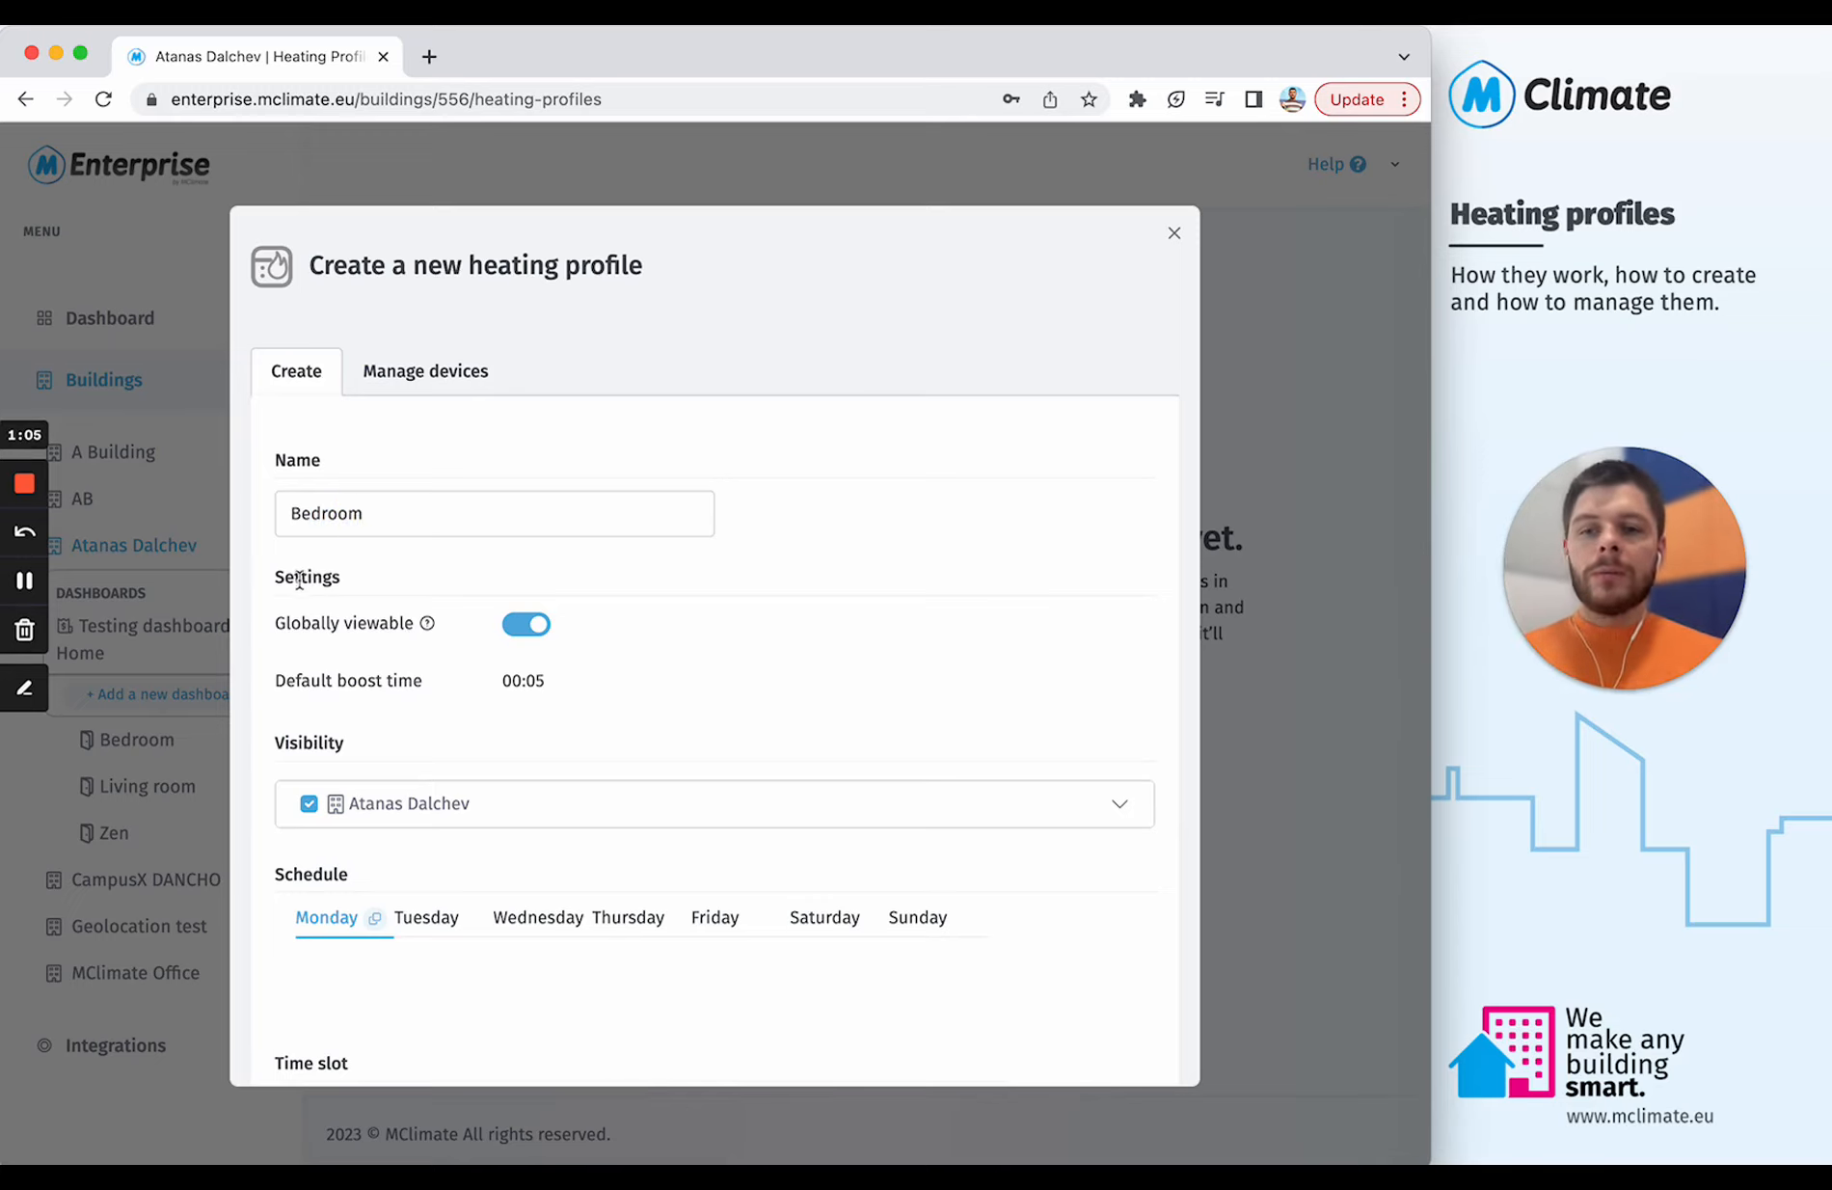
# Step: Try out the Globally viewable setting and limiting visibility to the Bedroom room, restoring global viewing and whole-building visibility
pyautogui.moveTo(433, 623)
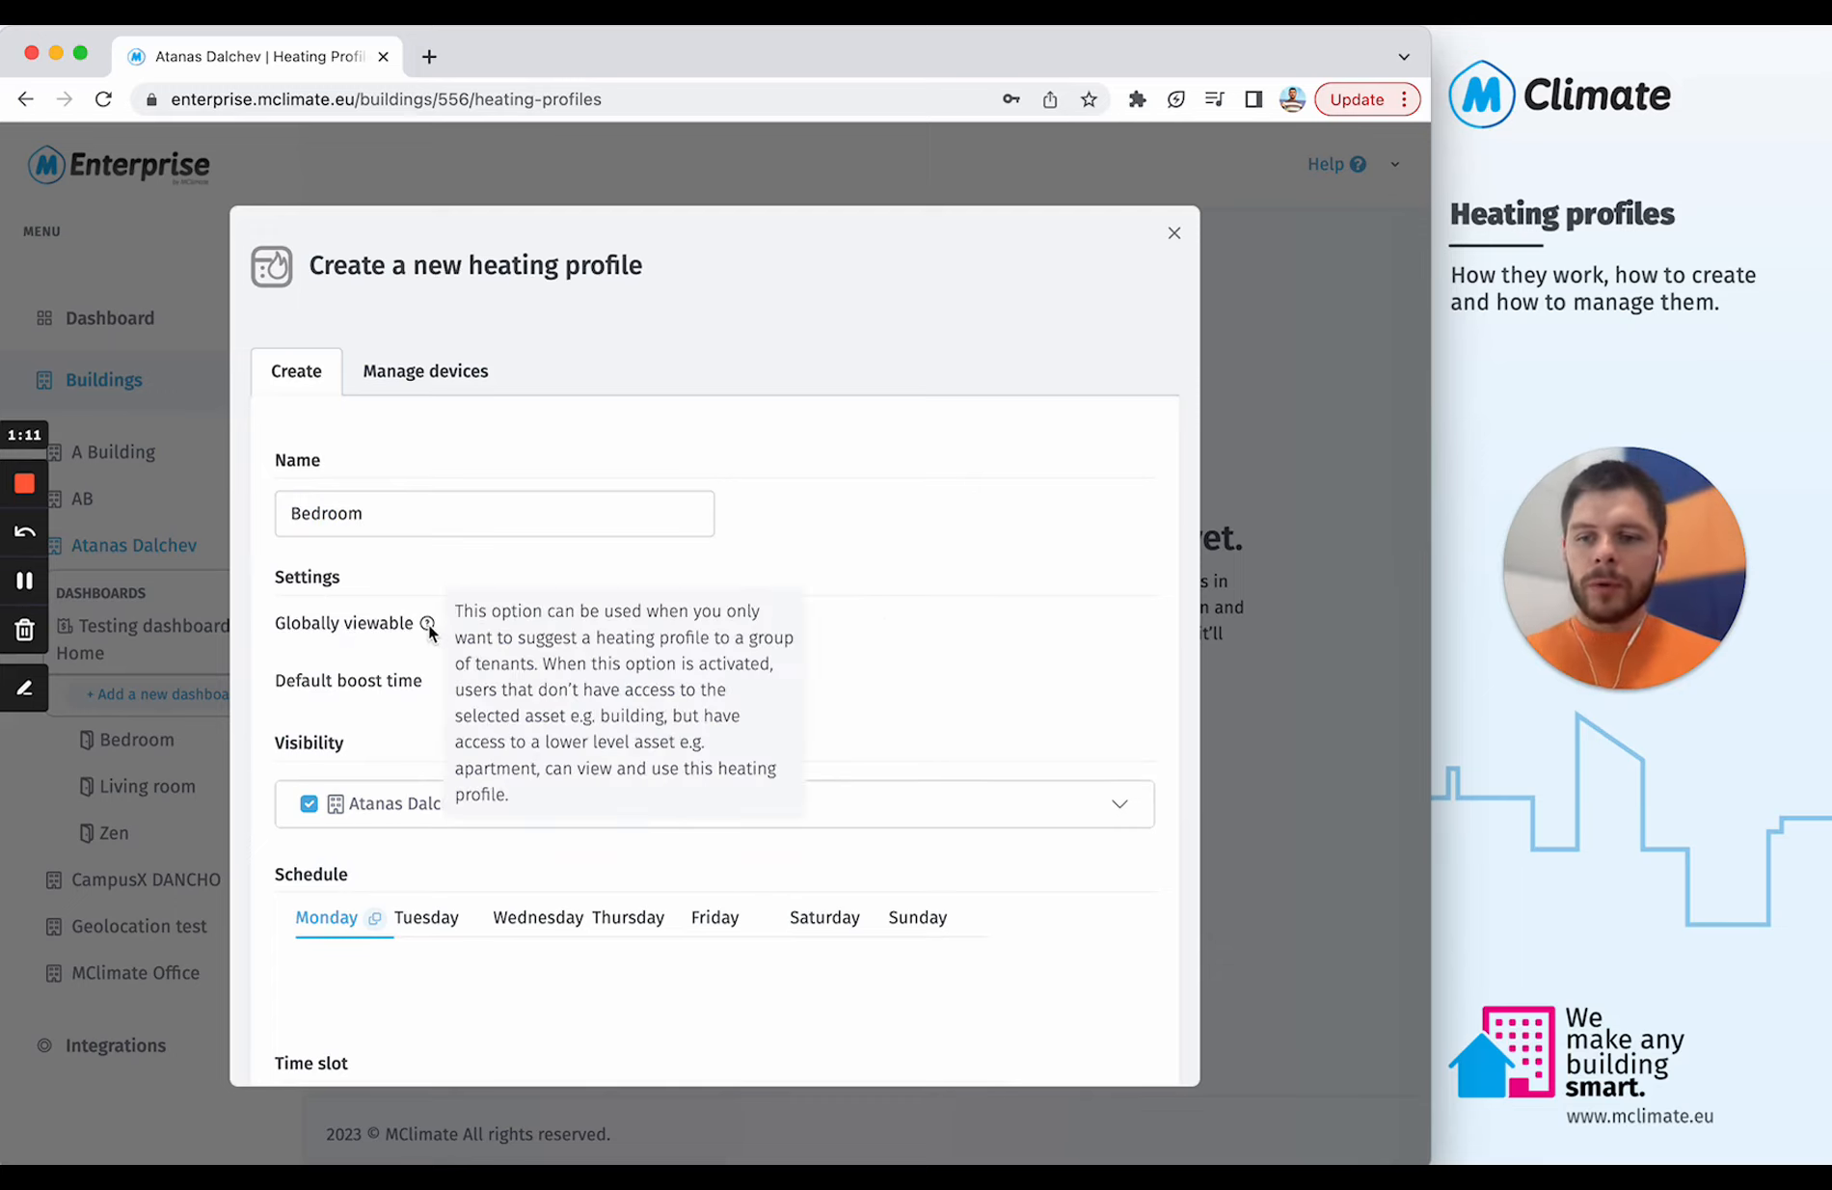
pyautogui.scroll(-1, 783, 617)
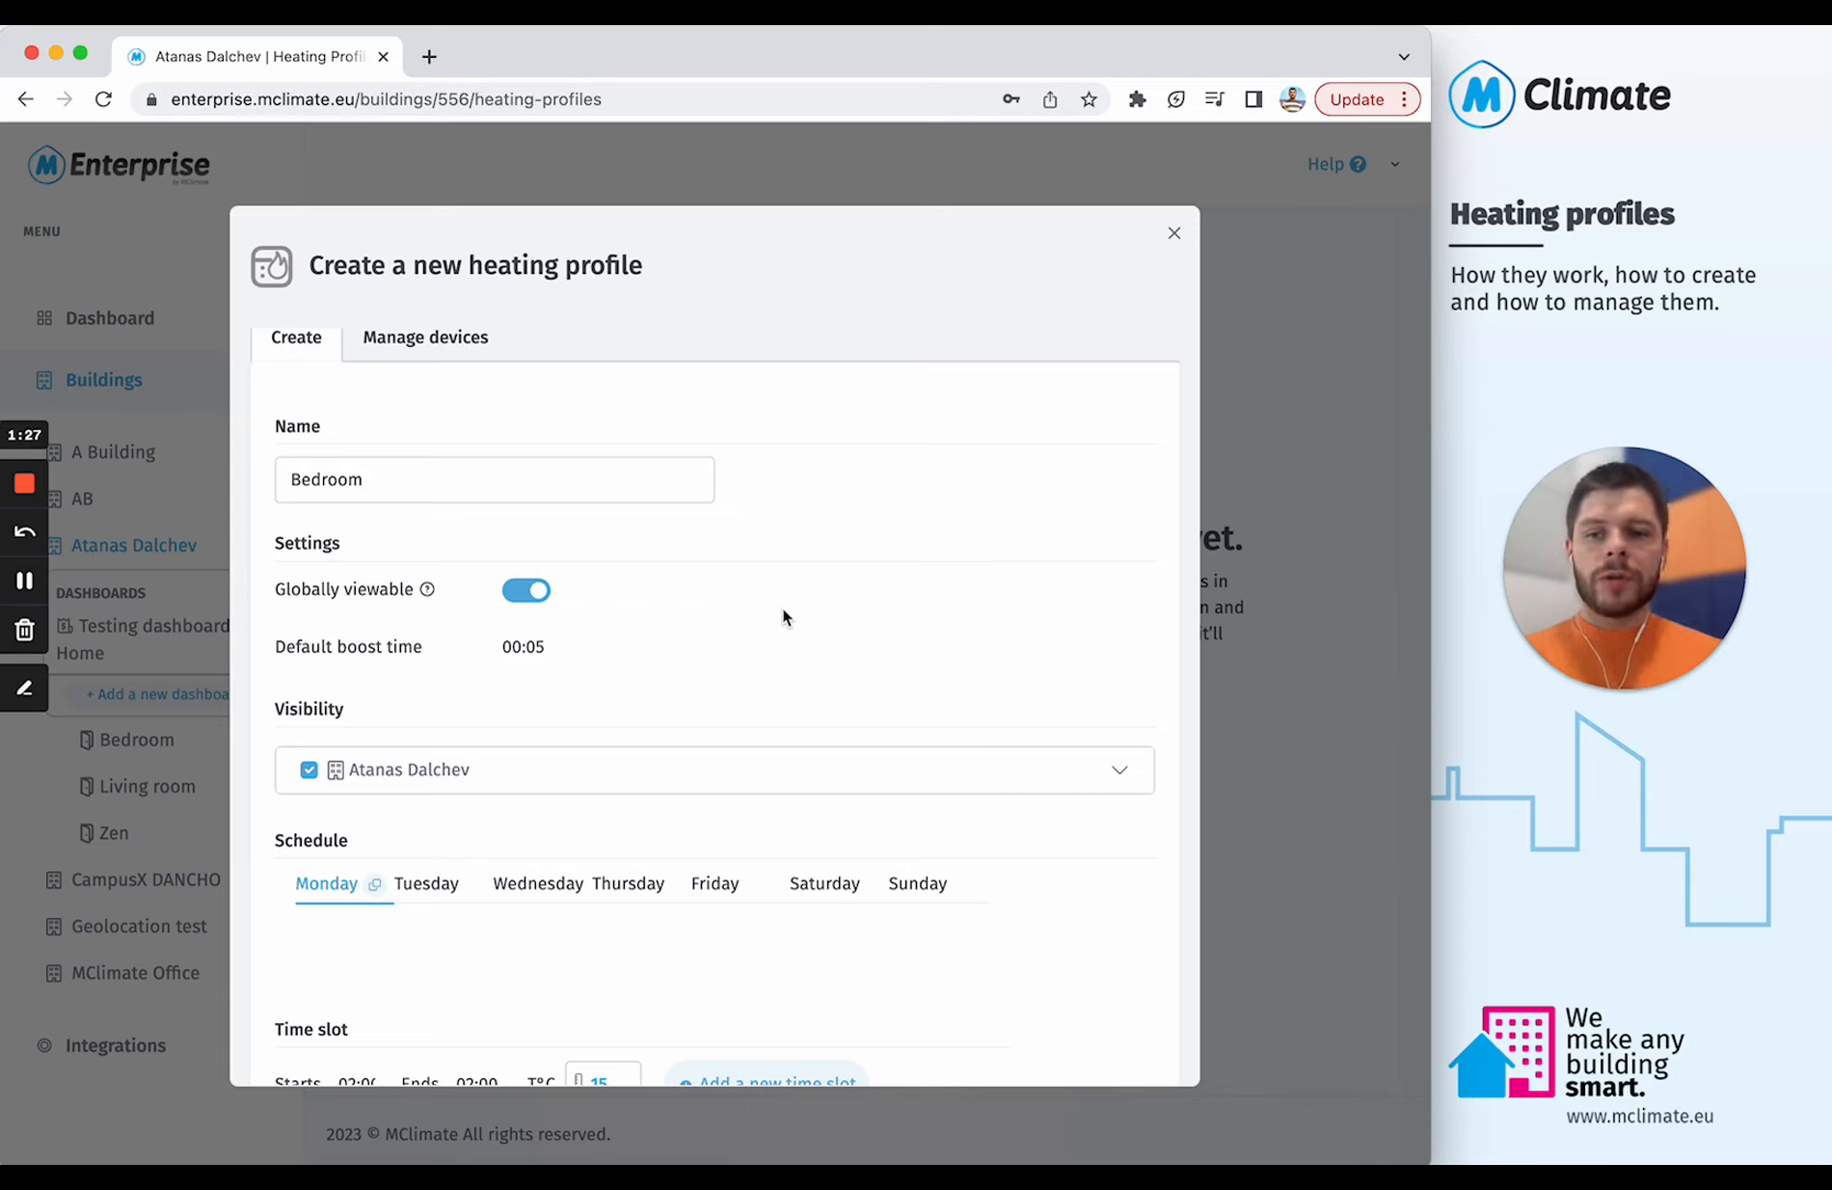
pyautogui.click(529, 593)
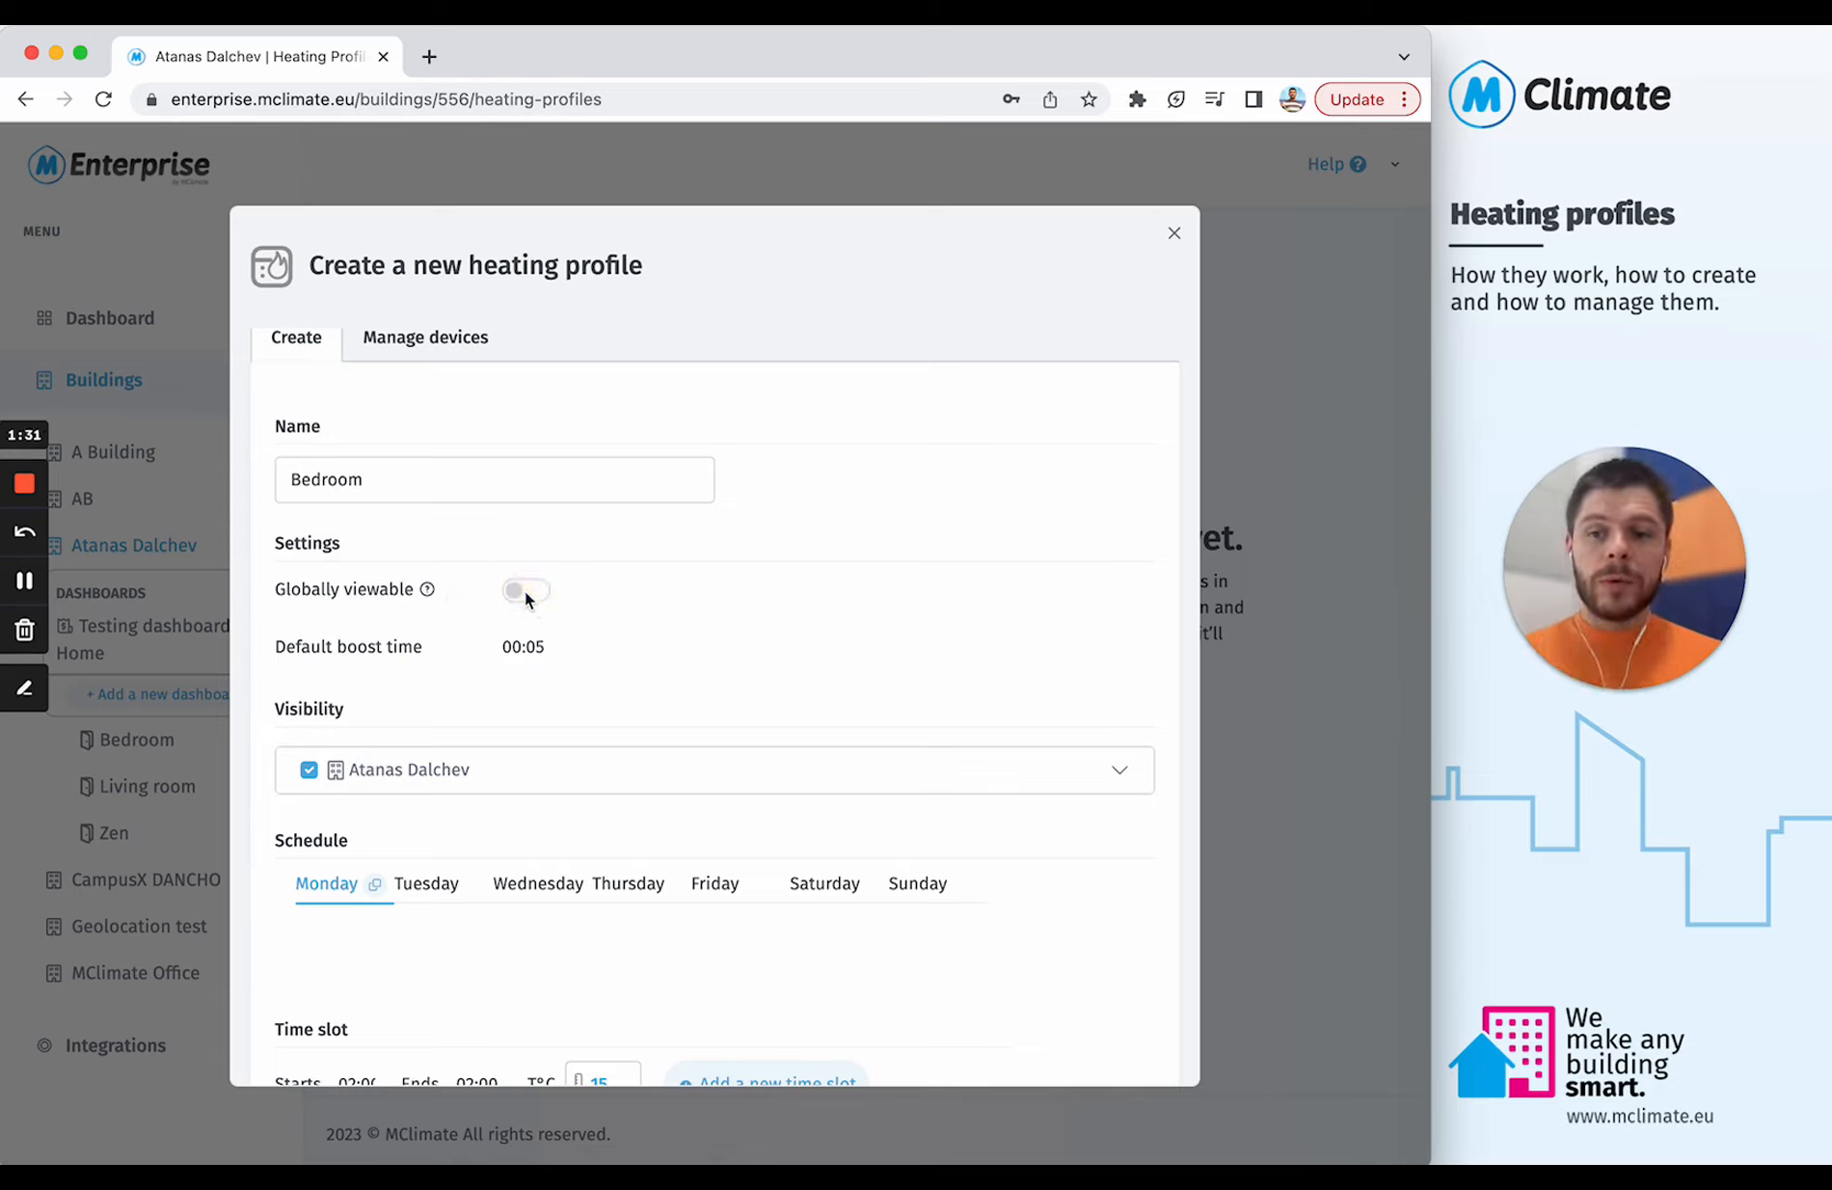
pyautogui.click(1118, 768)
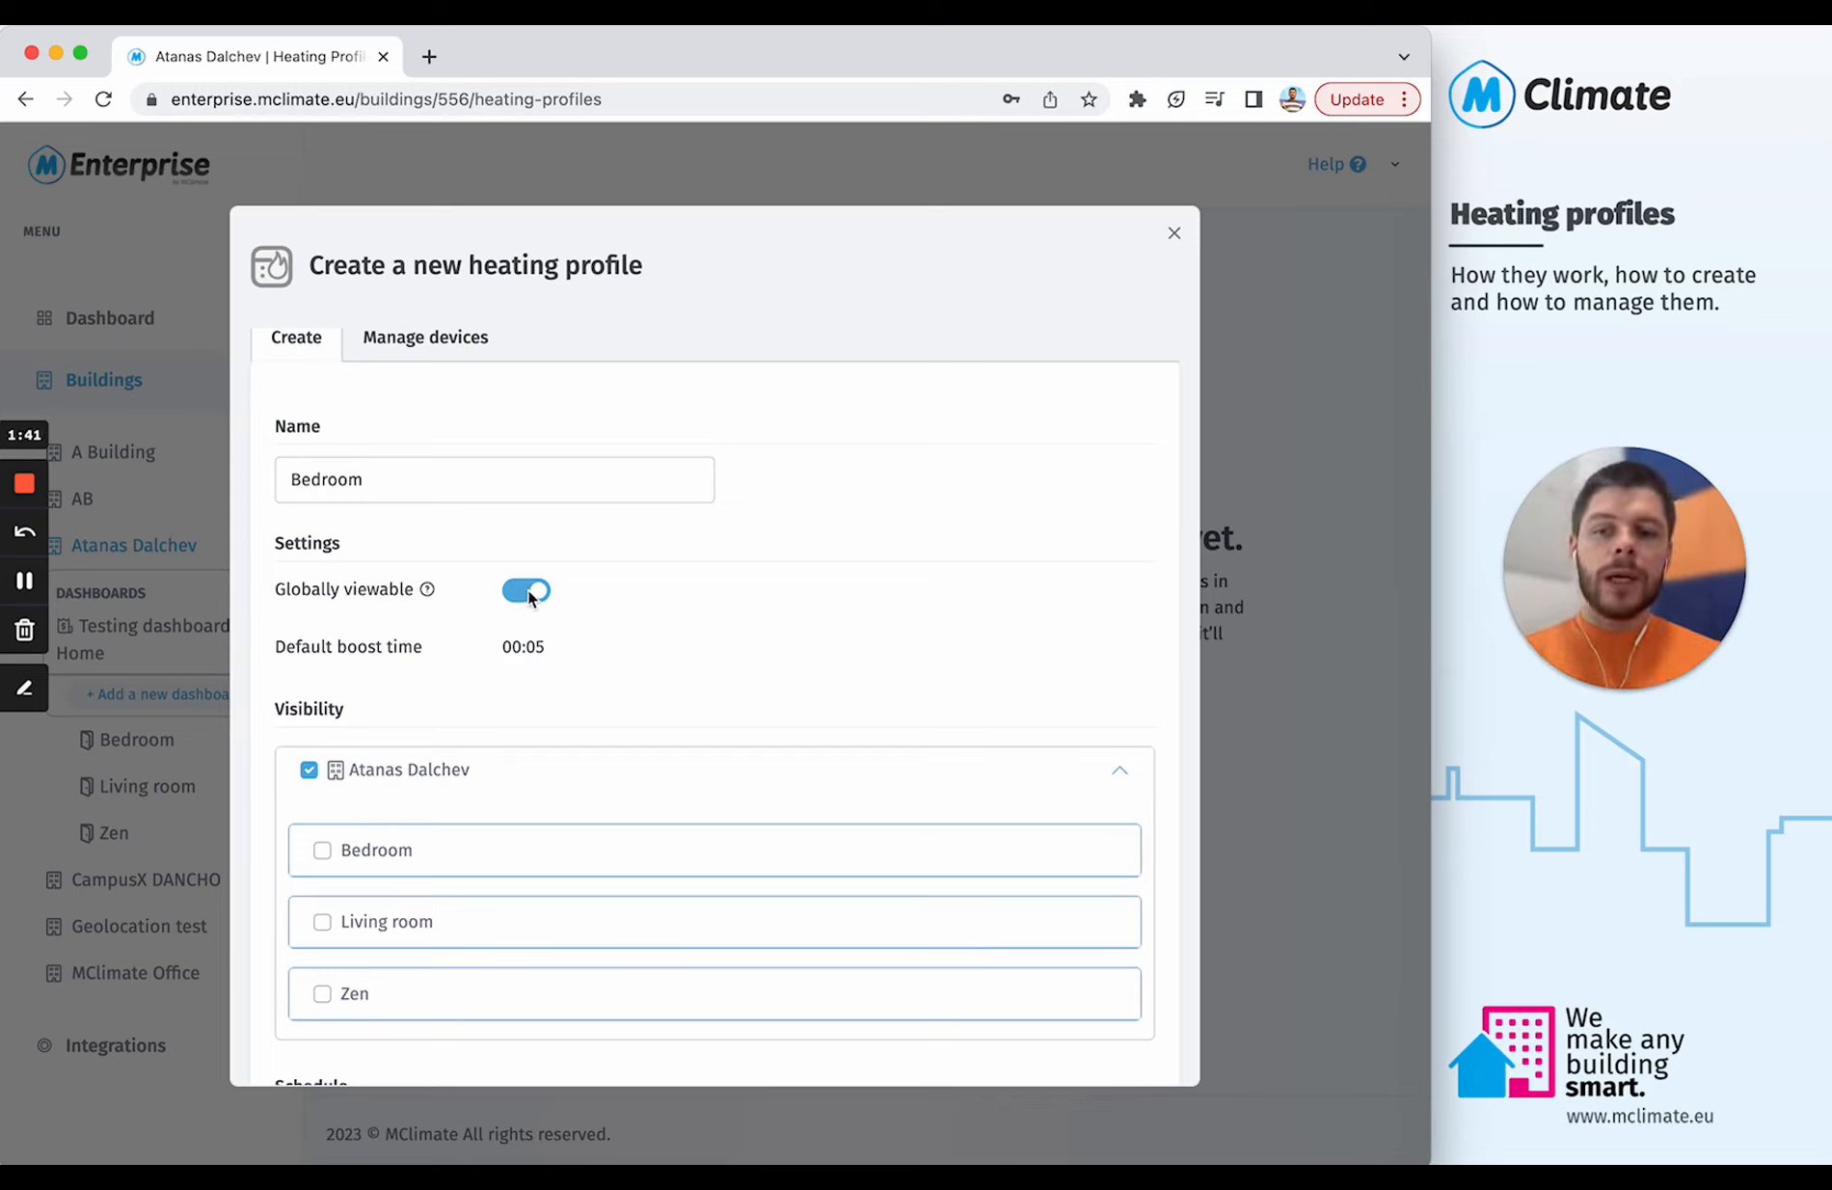
pyautogui.click(324, 850)
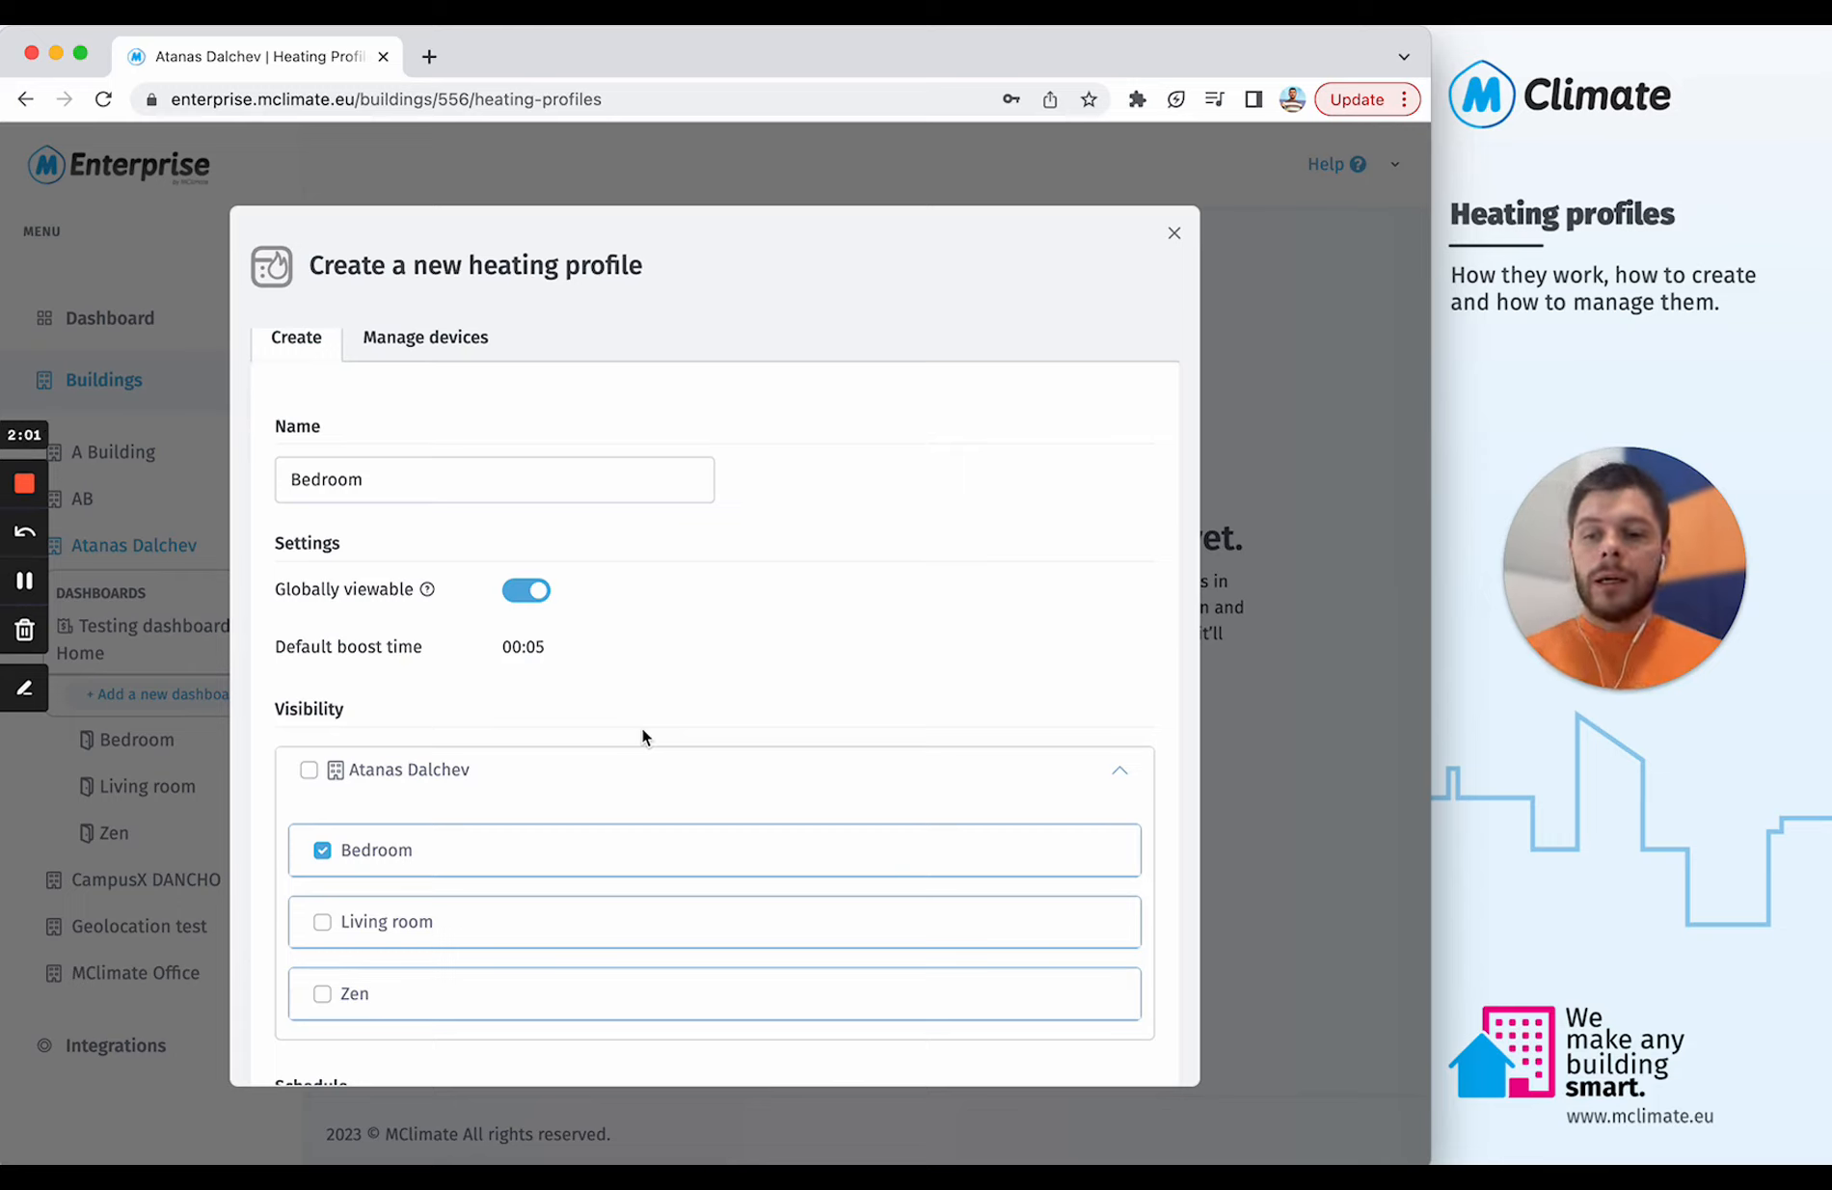
pyautogui.click(309, 769)
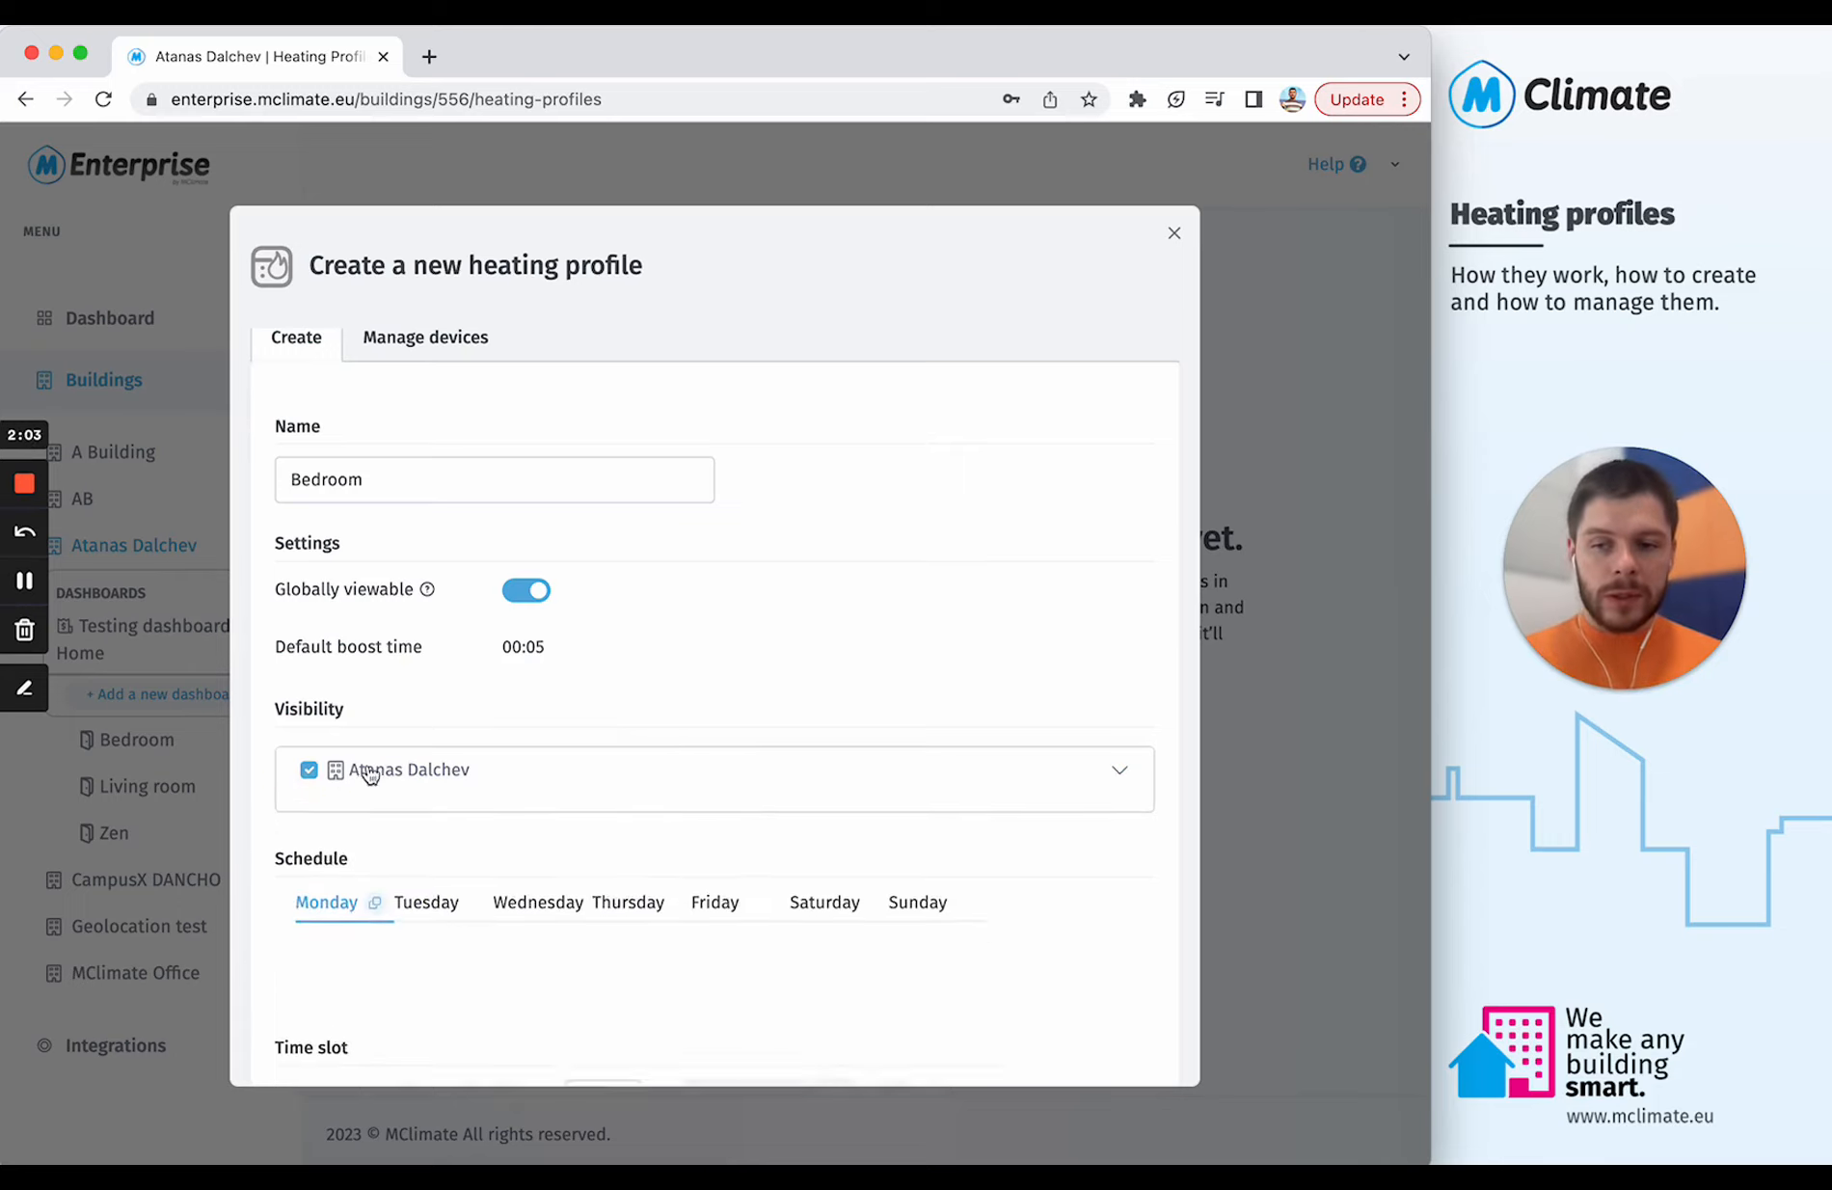
pyautogui.click(530, 591)
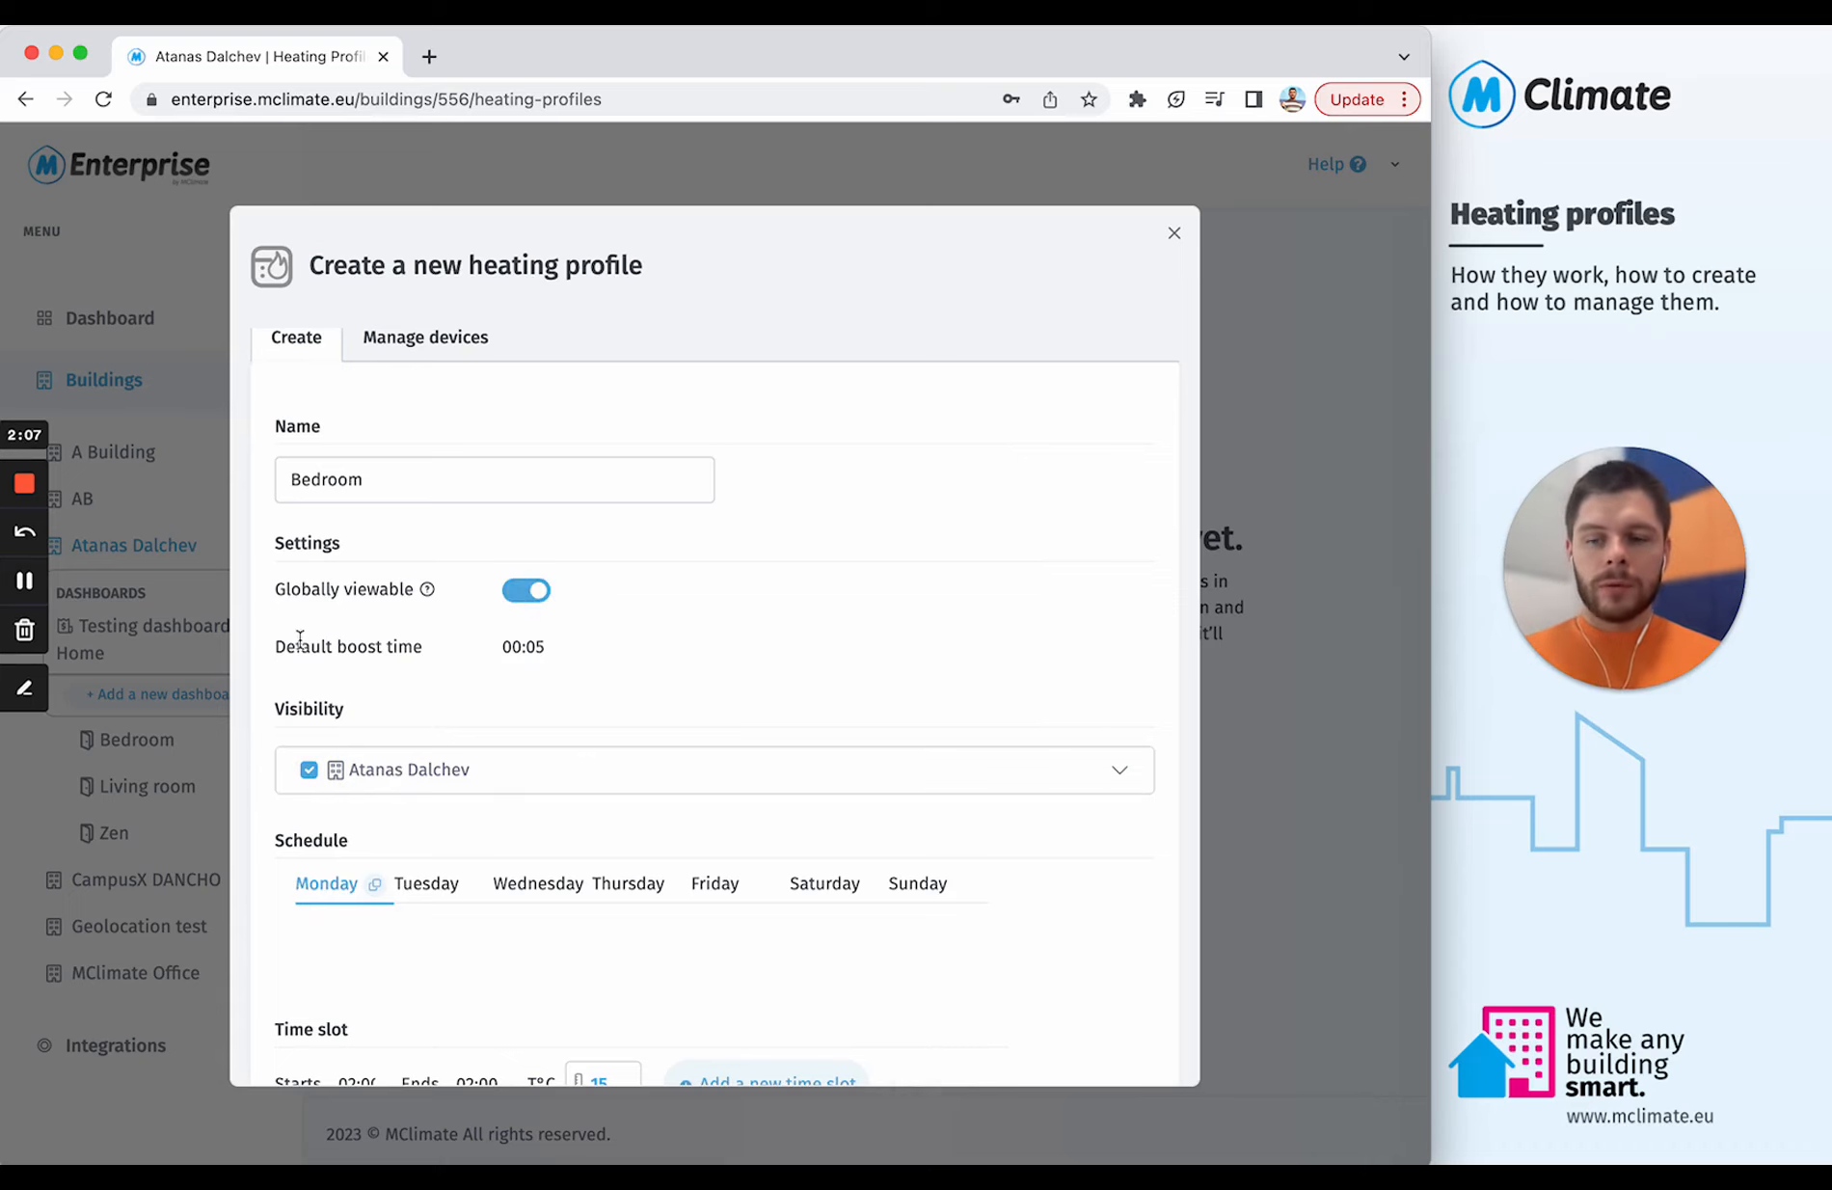
# Step: Set the heating profile's default boost time to 02:00
pyautogui.moveTo(287, 648); pyautogui.dragTo(370, 651)
pyautogui.scroll(-1, 369, 649)
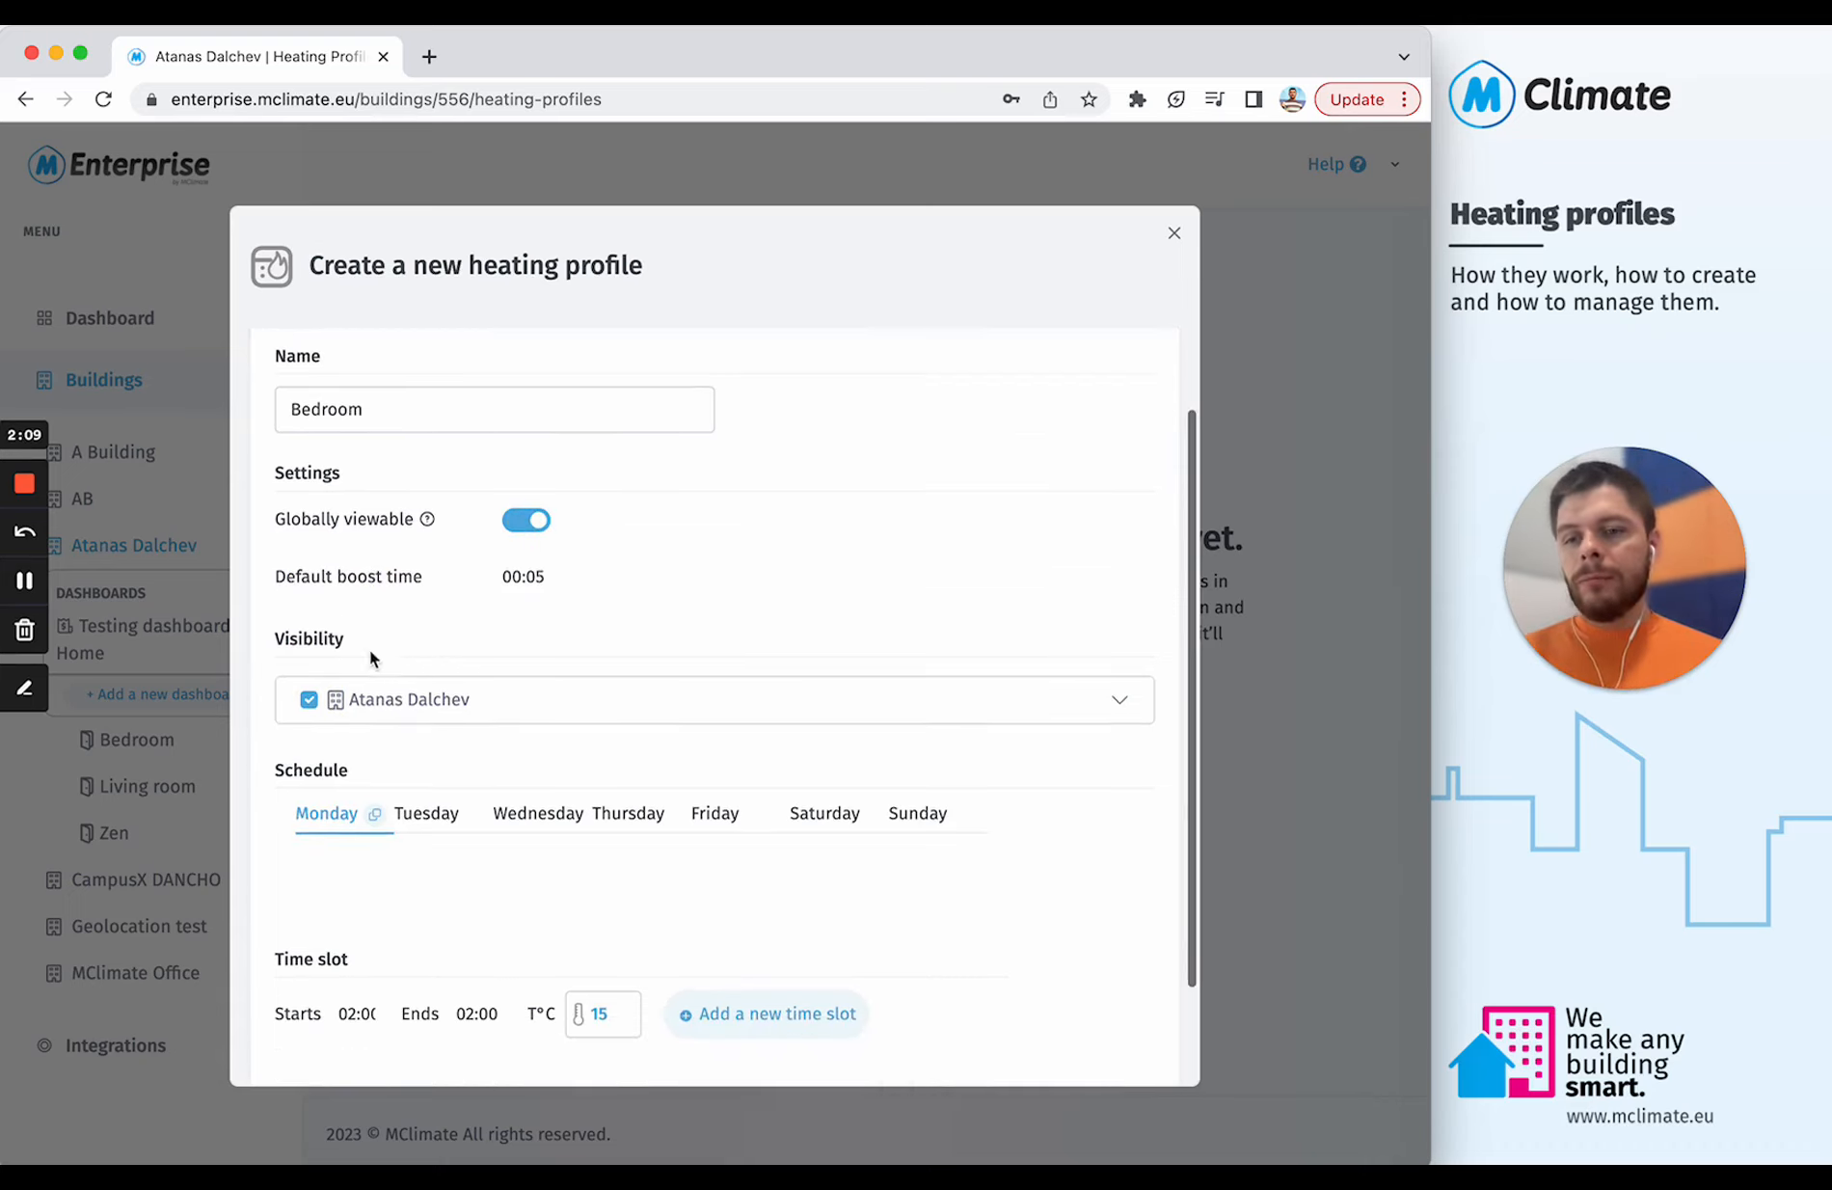
pyautogui.click(286, 577)
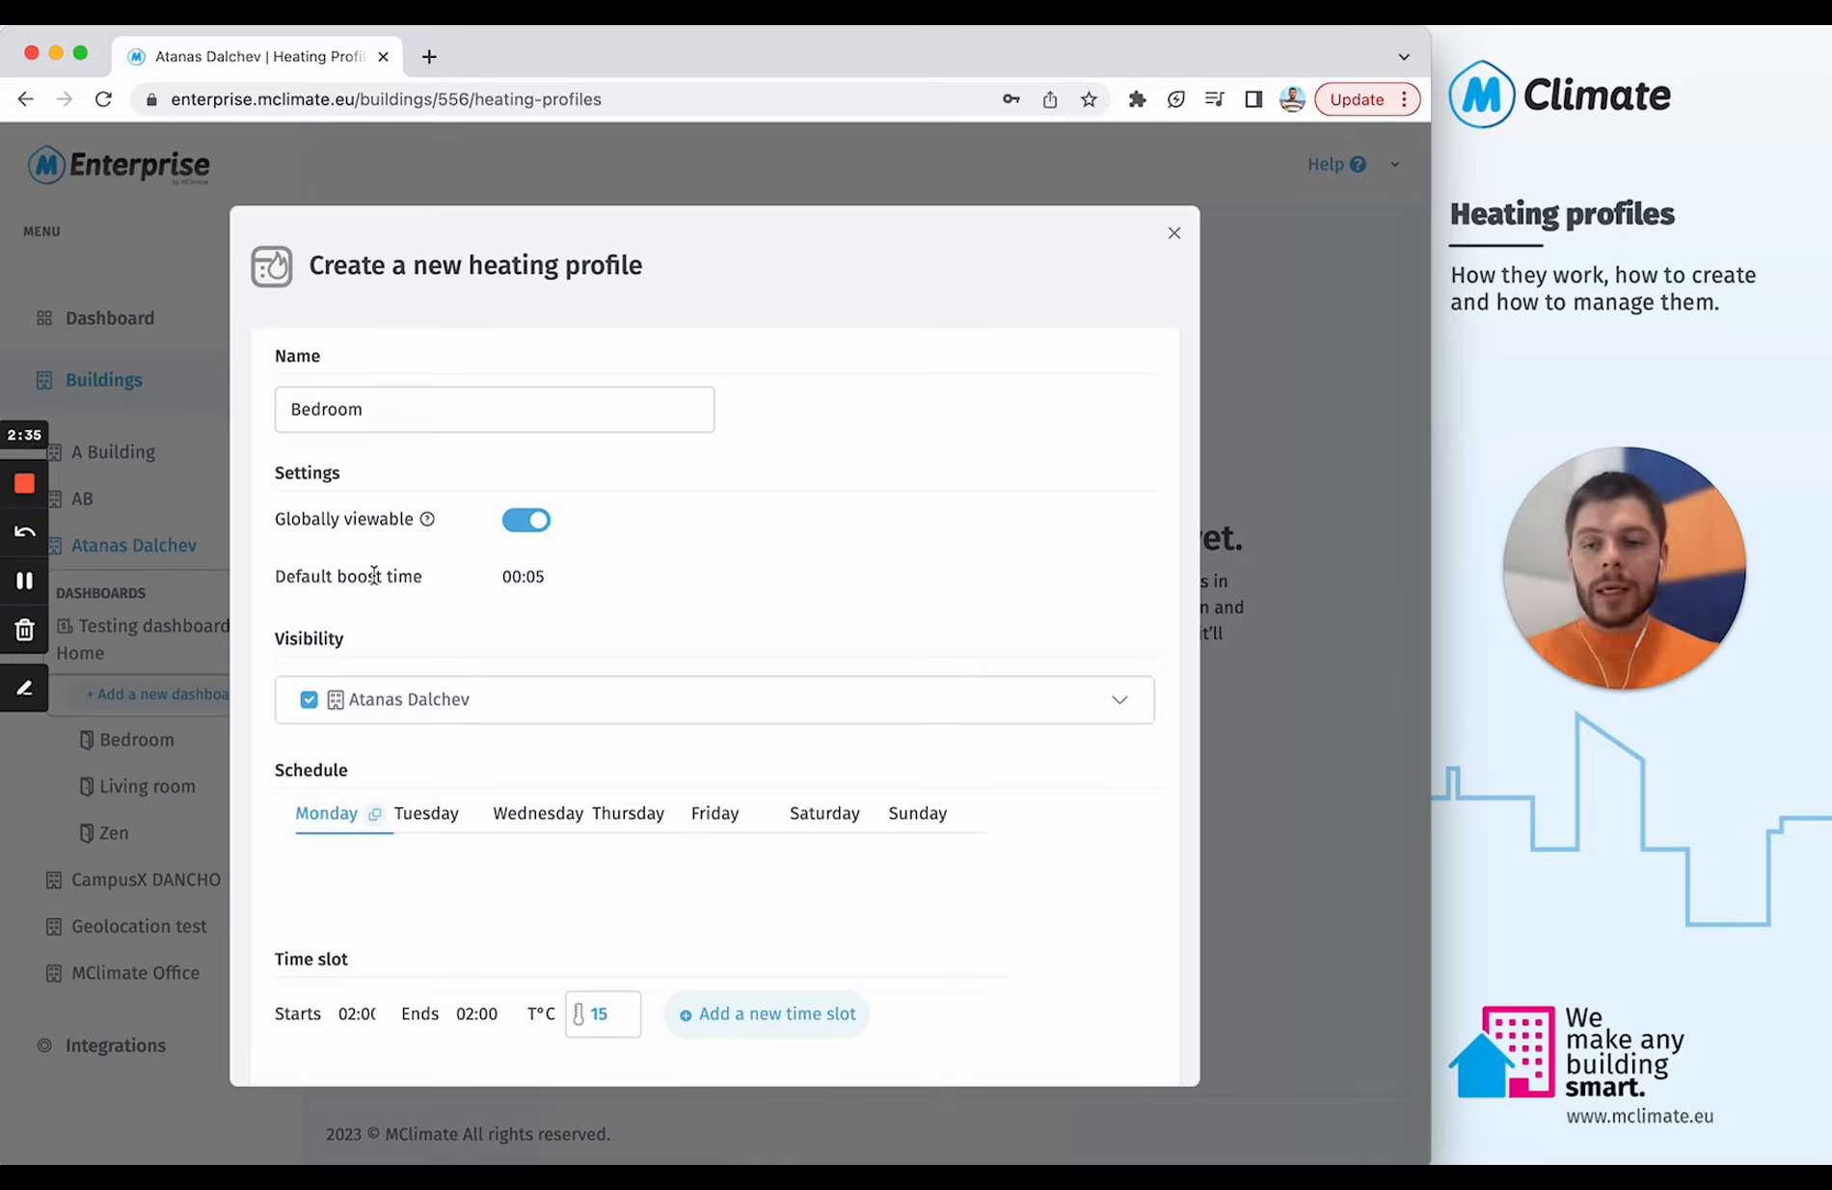
pyautogui.click(512, 587)
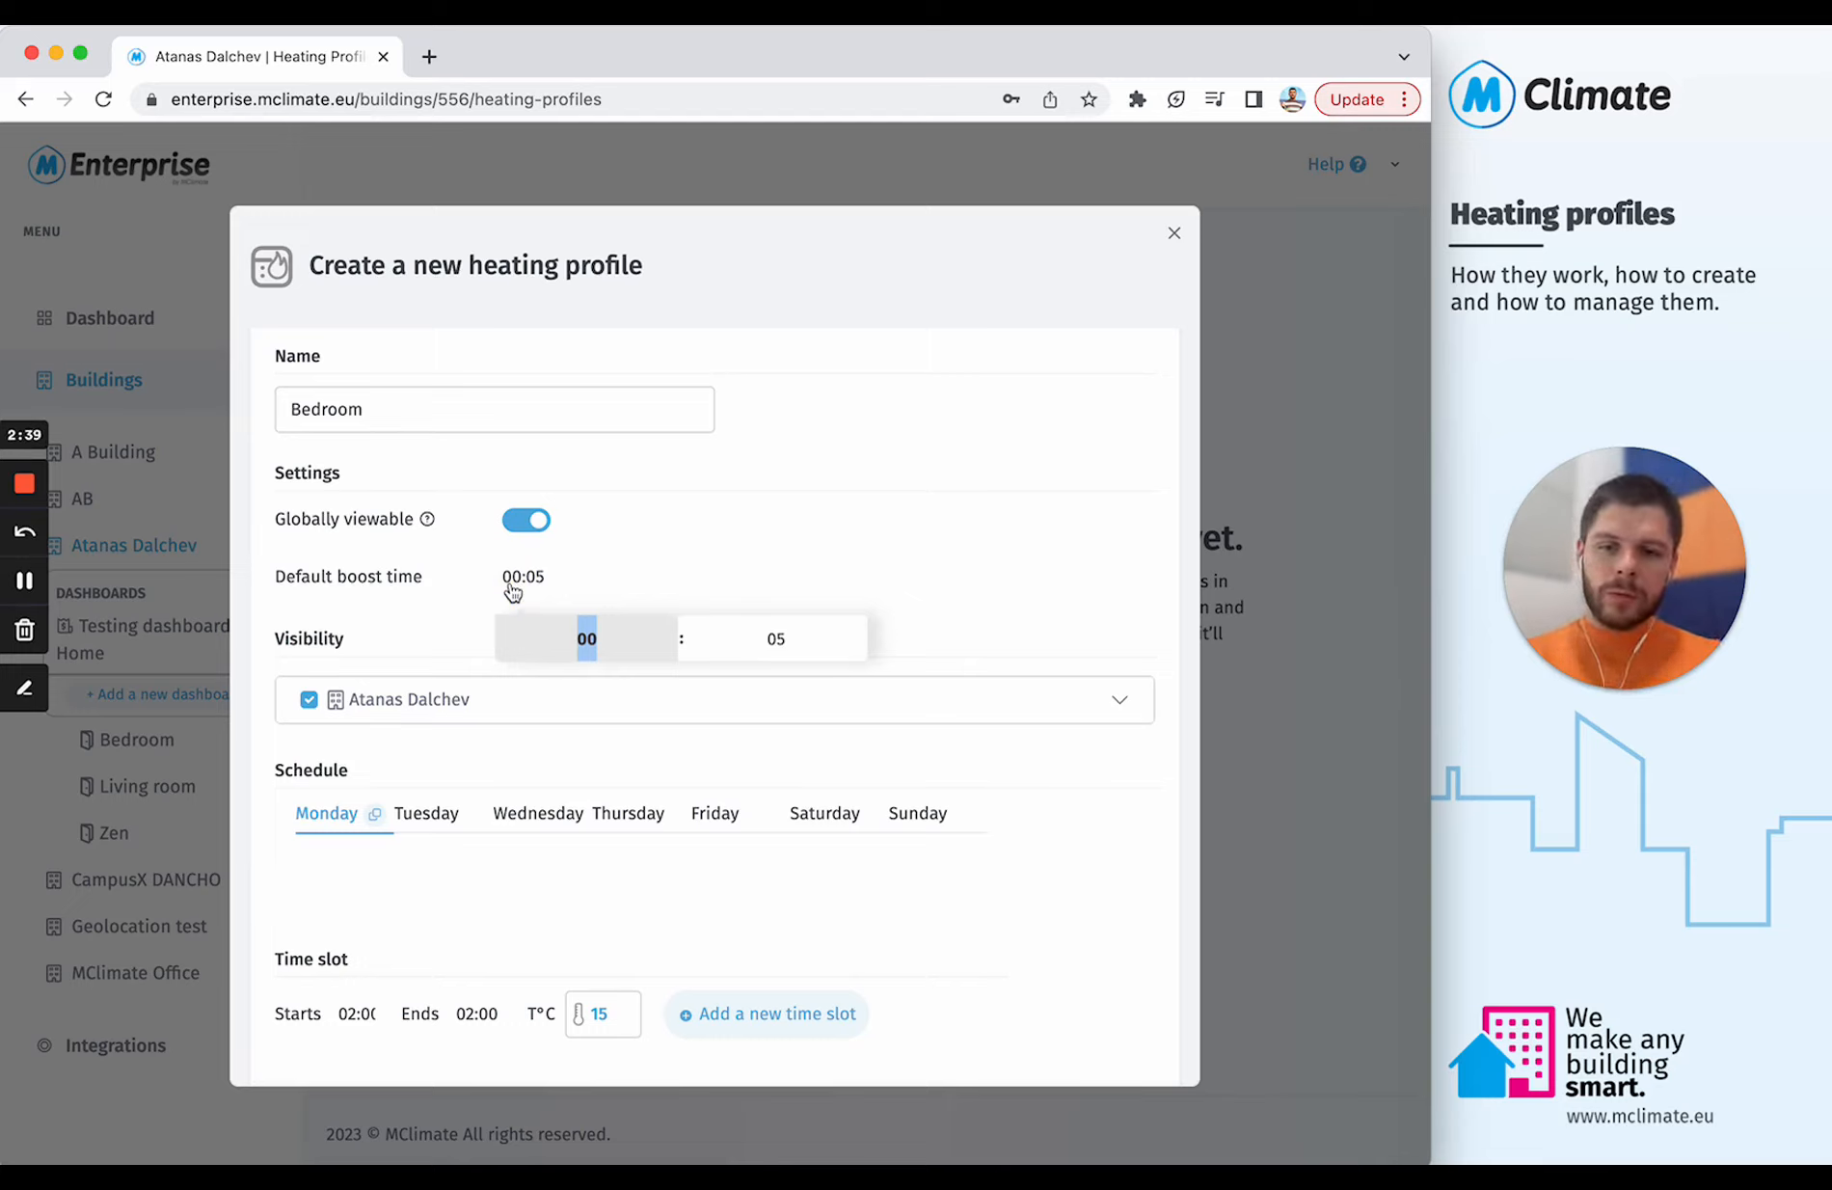
pyautogui.write('02:00')
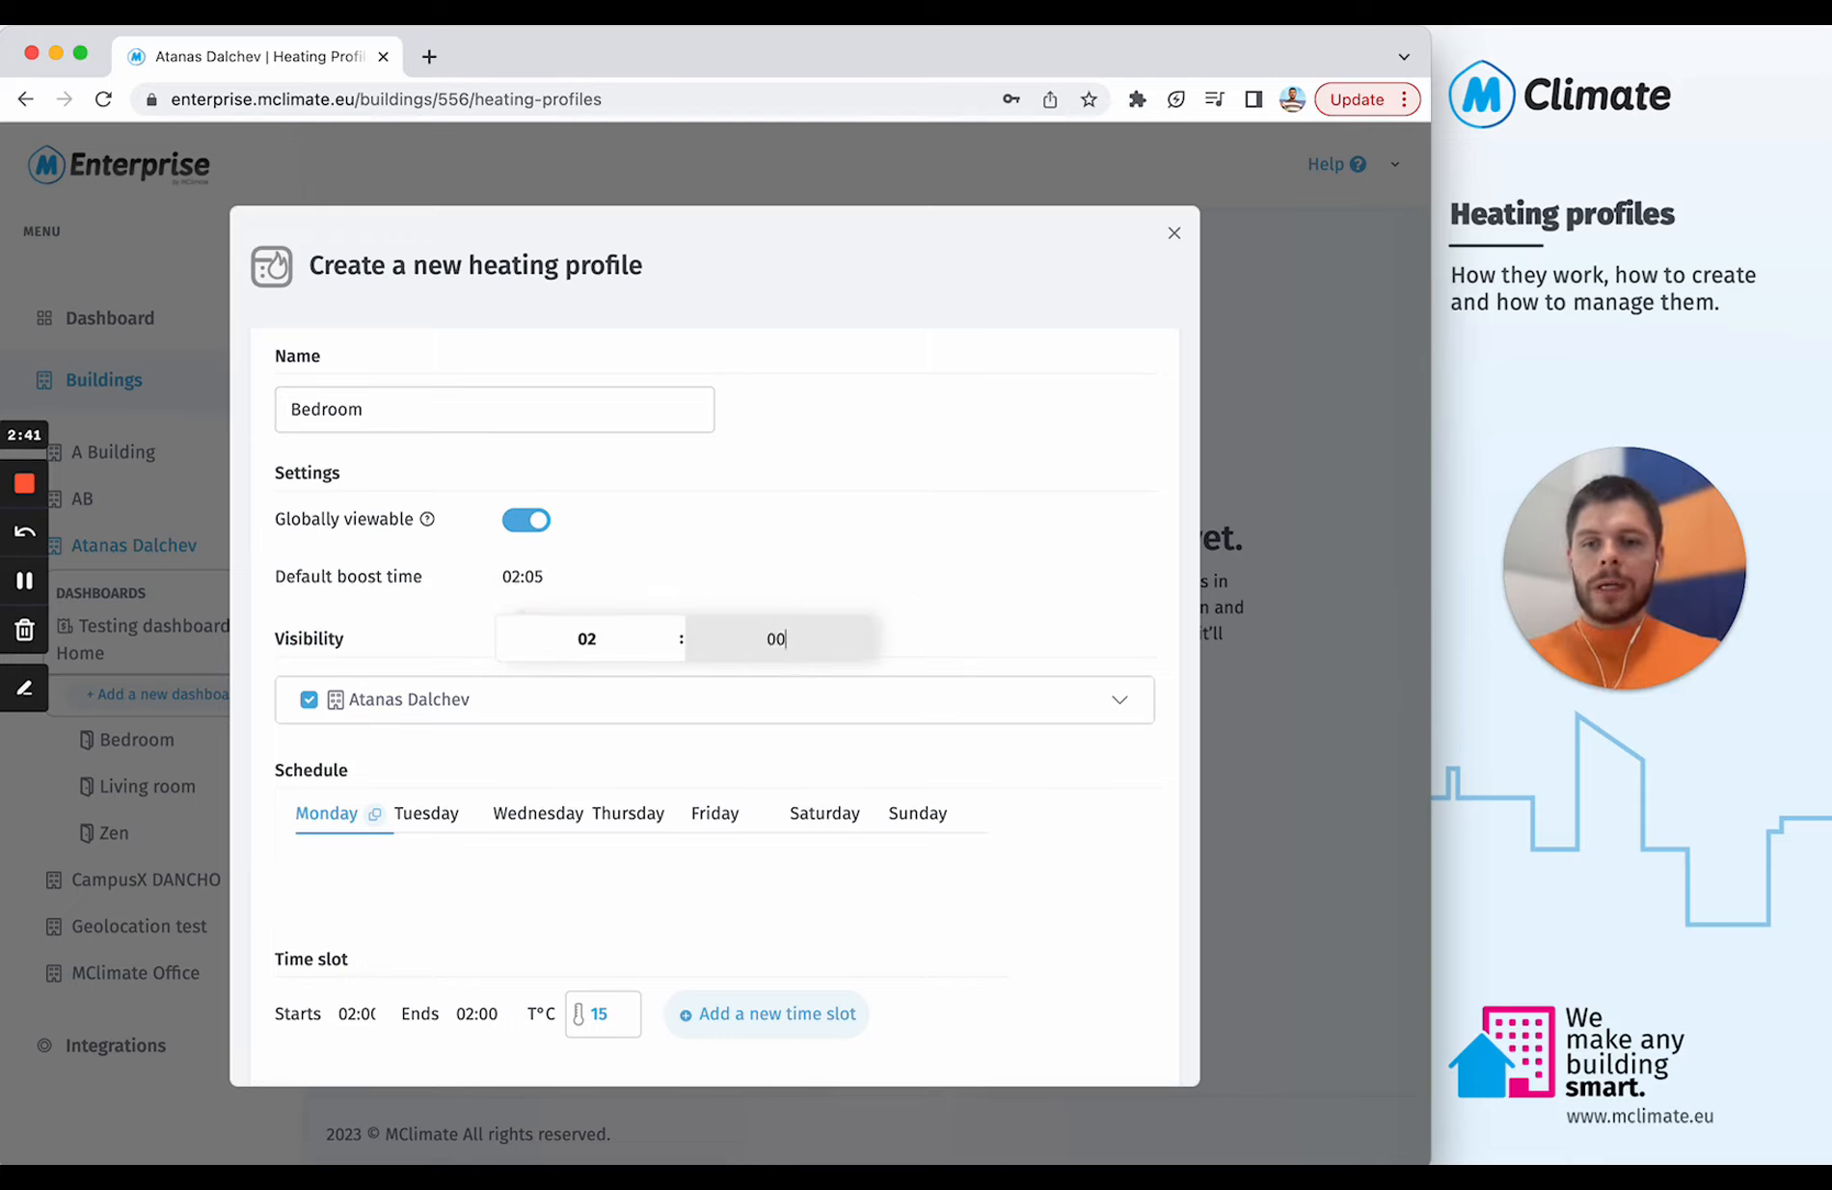
pyautogui.click(789, 578)
# Step: Add a Monday time slot from 00:00 to 06:00 at 17 °C to the schedule
pyautogui.scroll(-2, 522, 696)
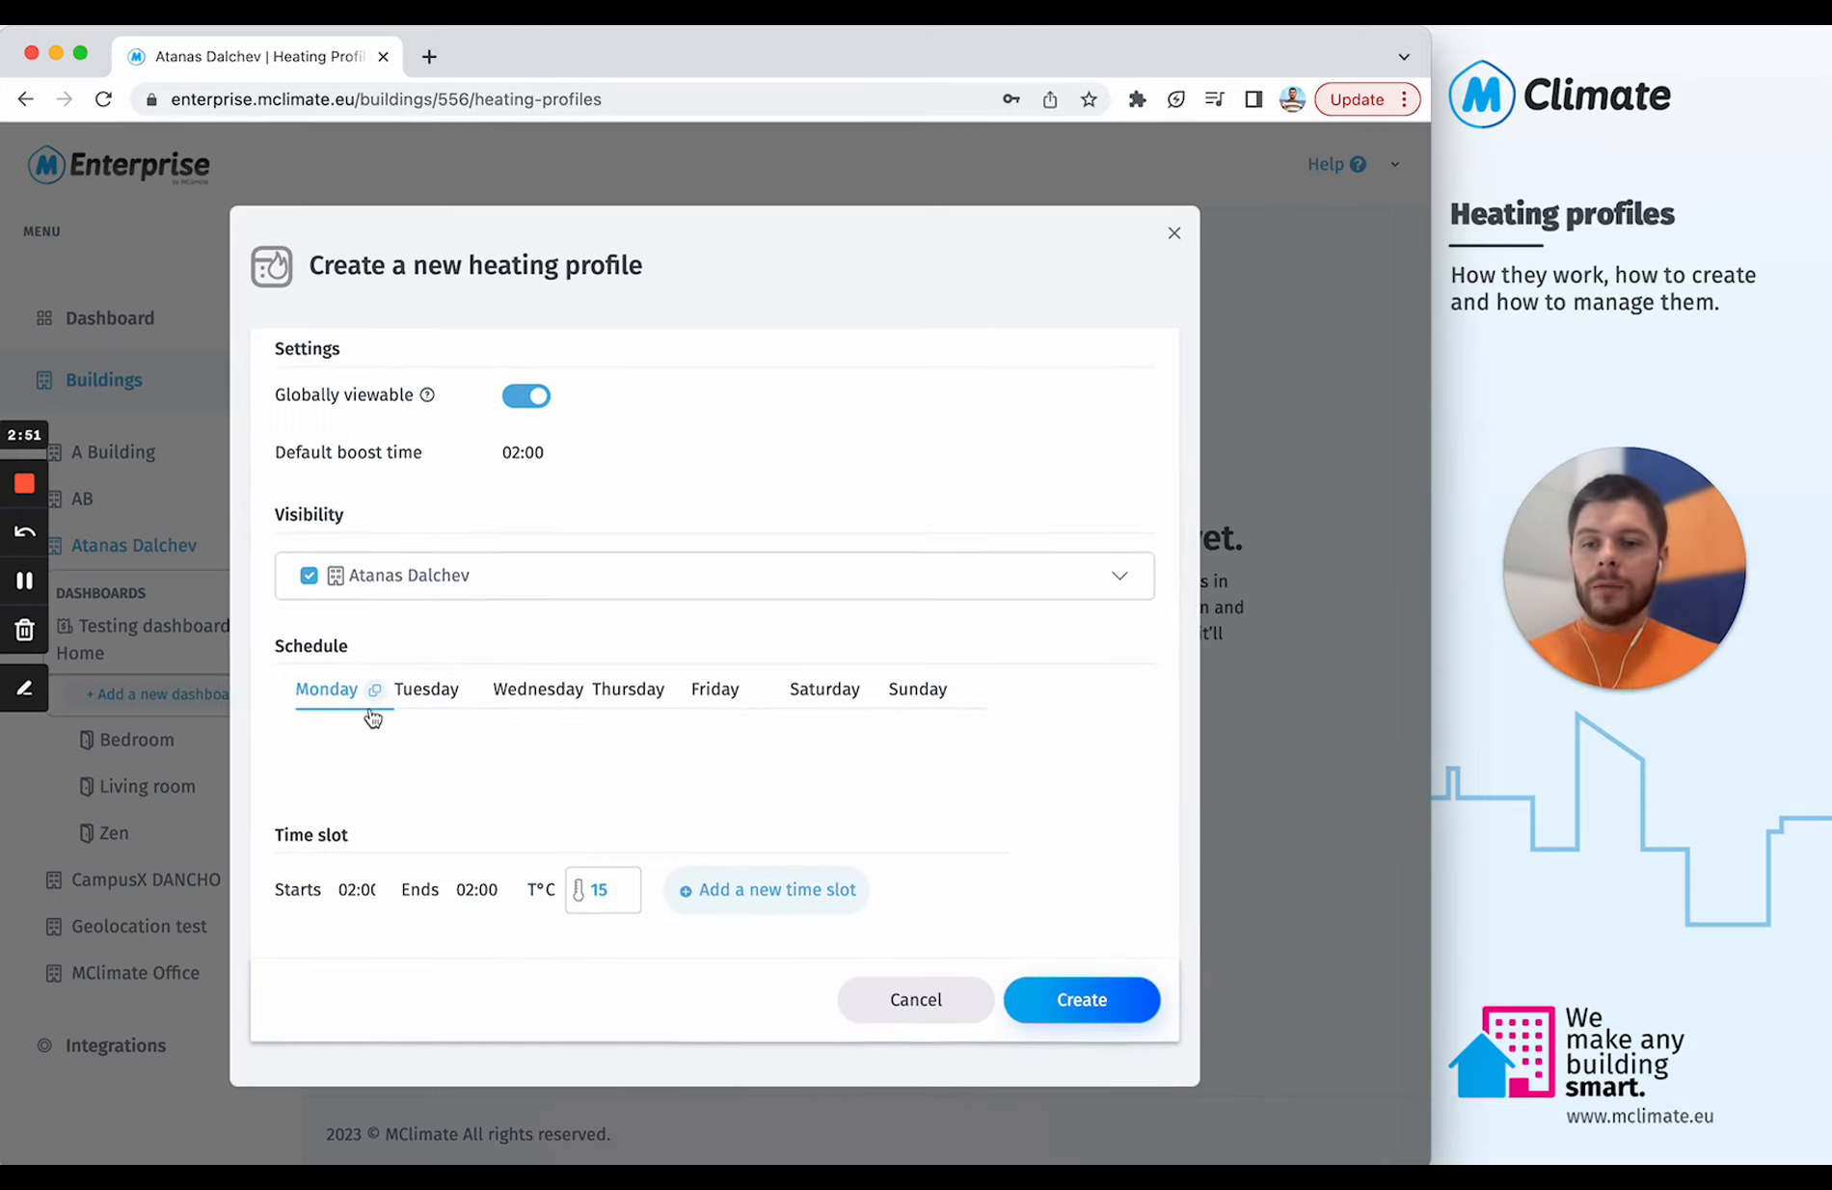
pyautogui.click(359, 892)
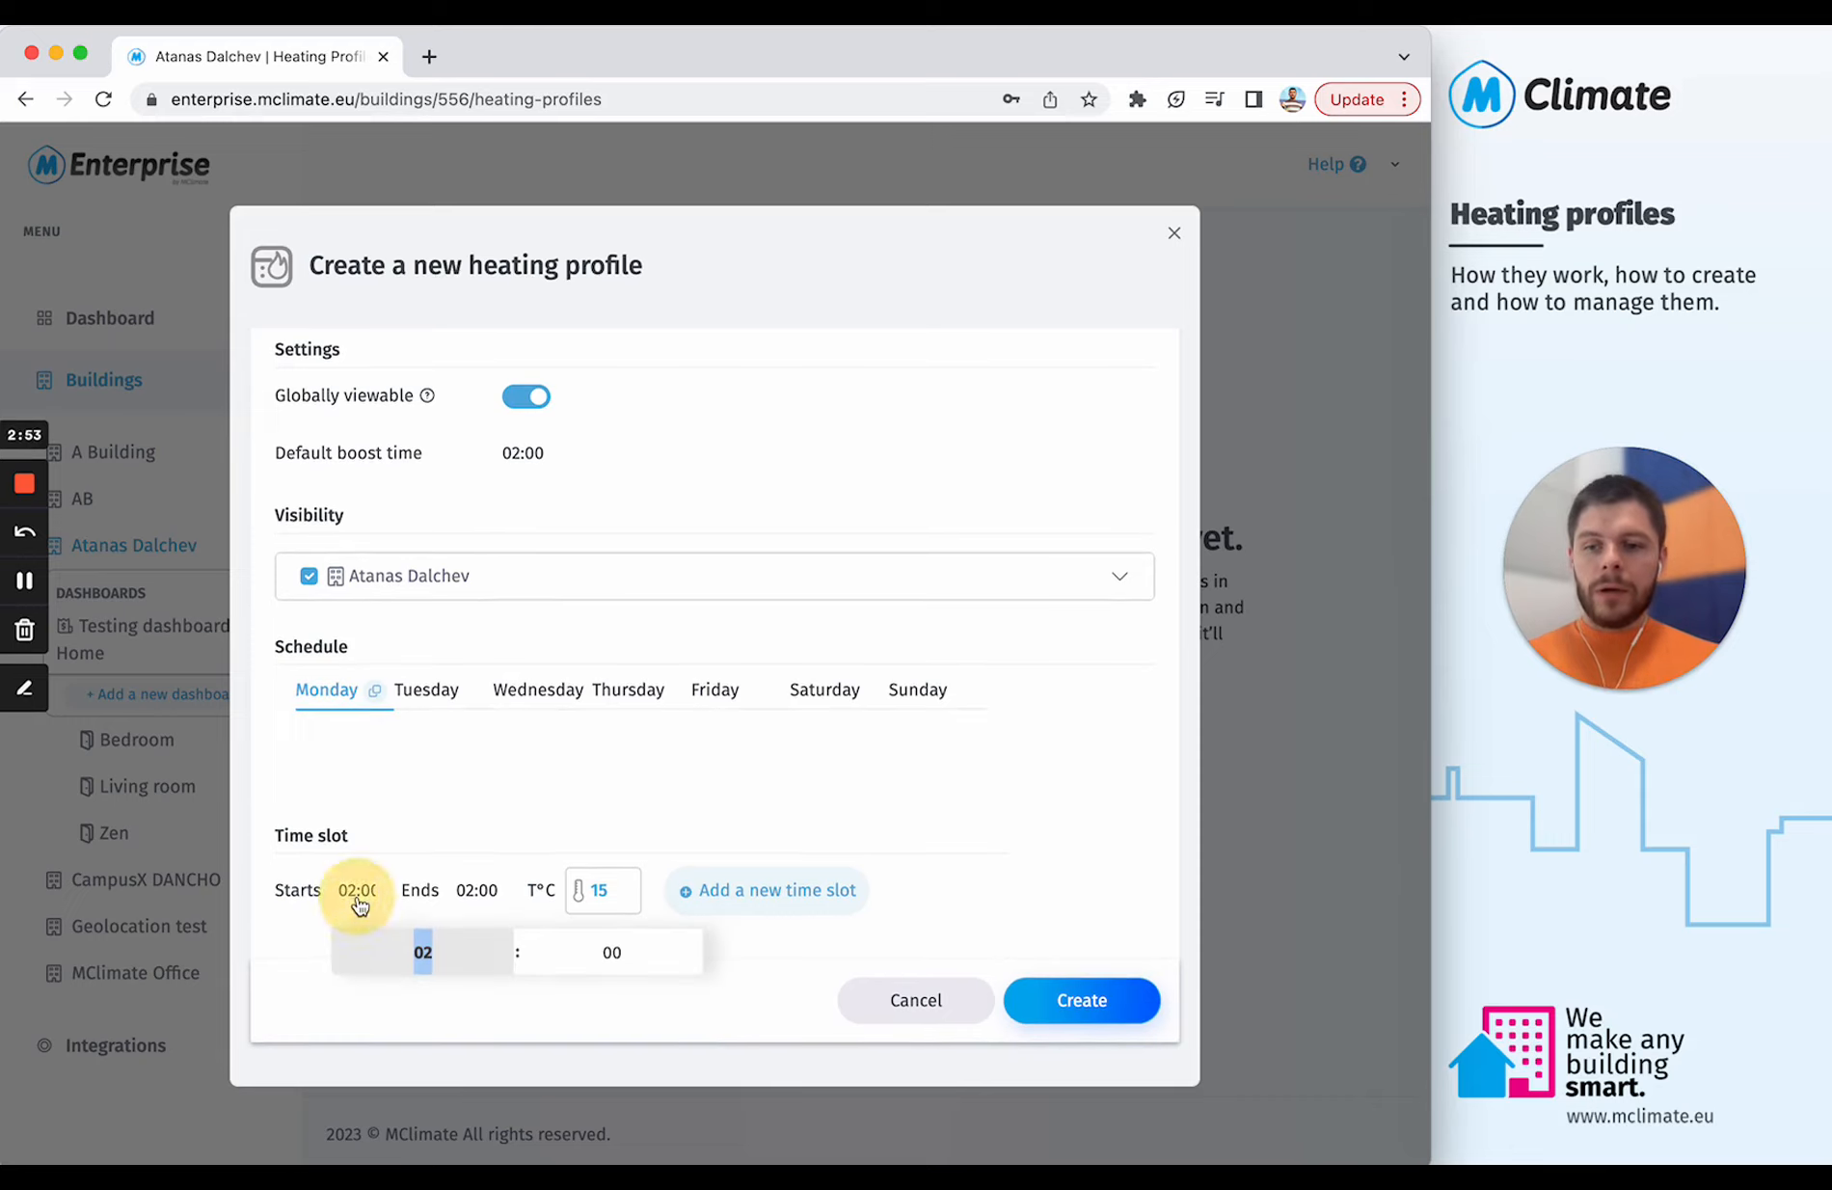
pyautogui.write('00')
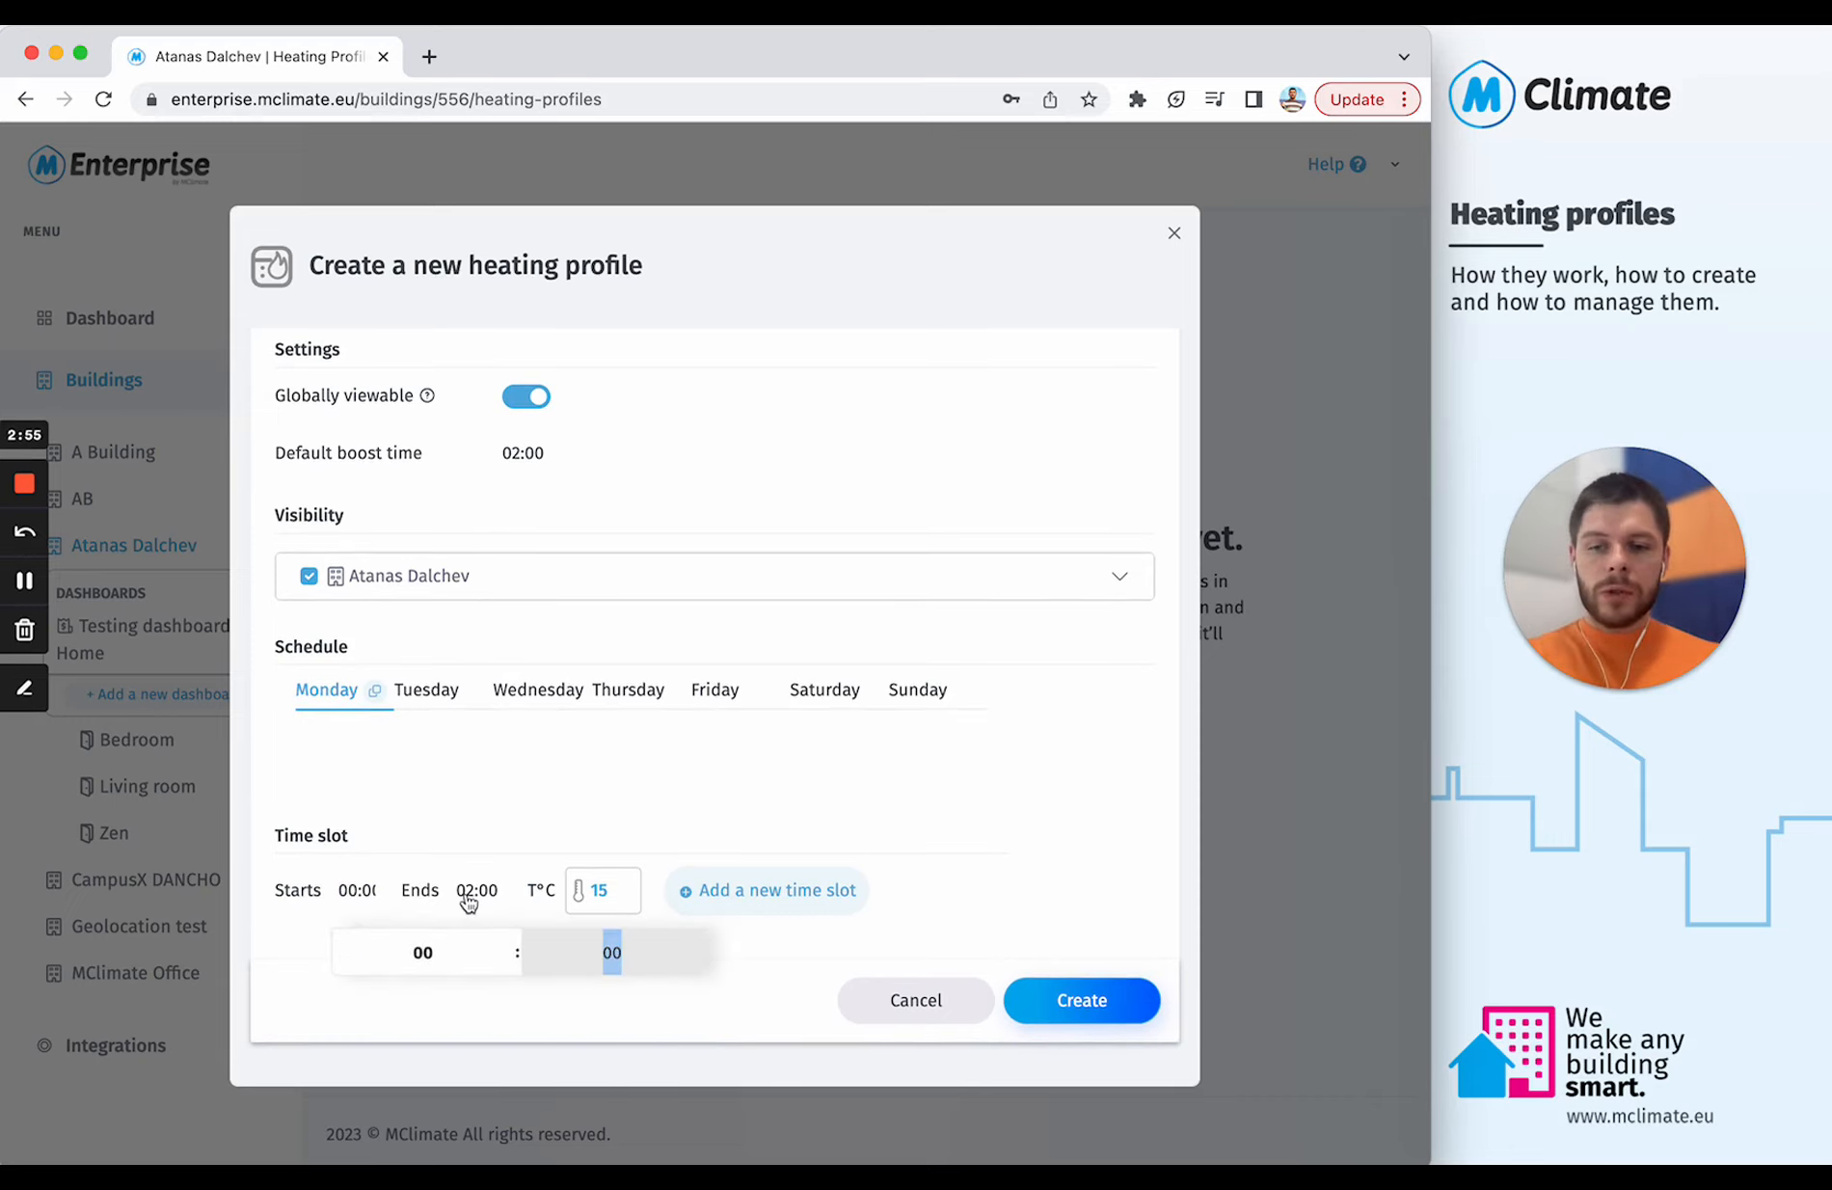
pyautogui.click(470, 894)
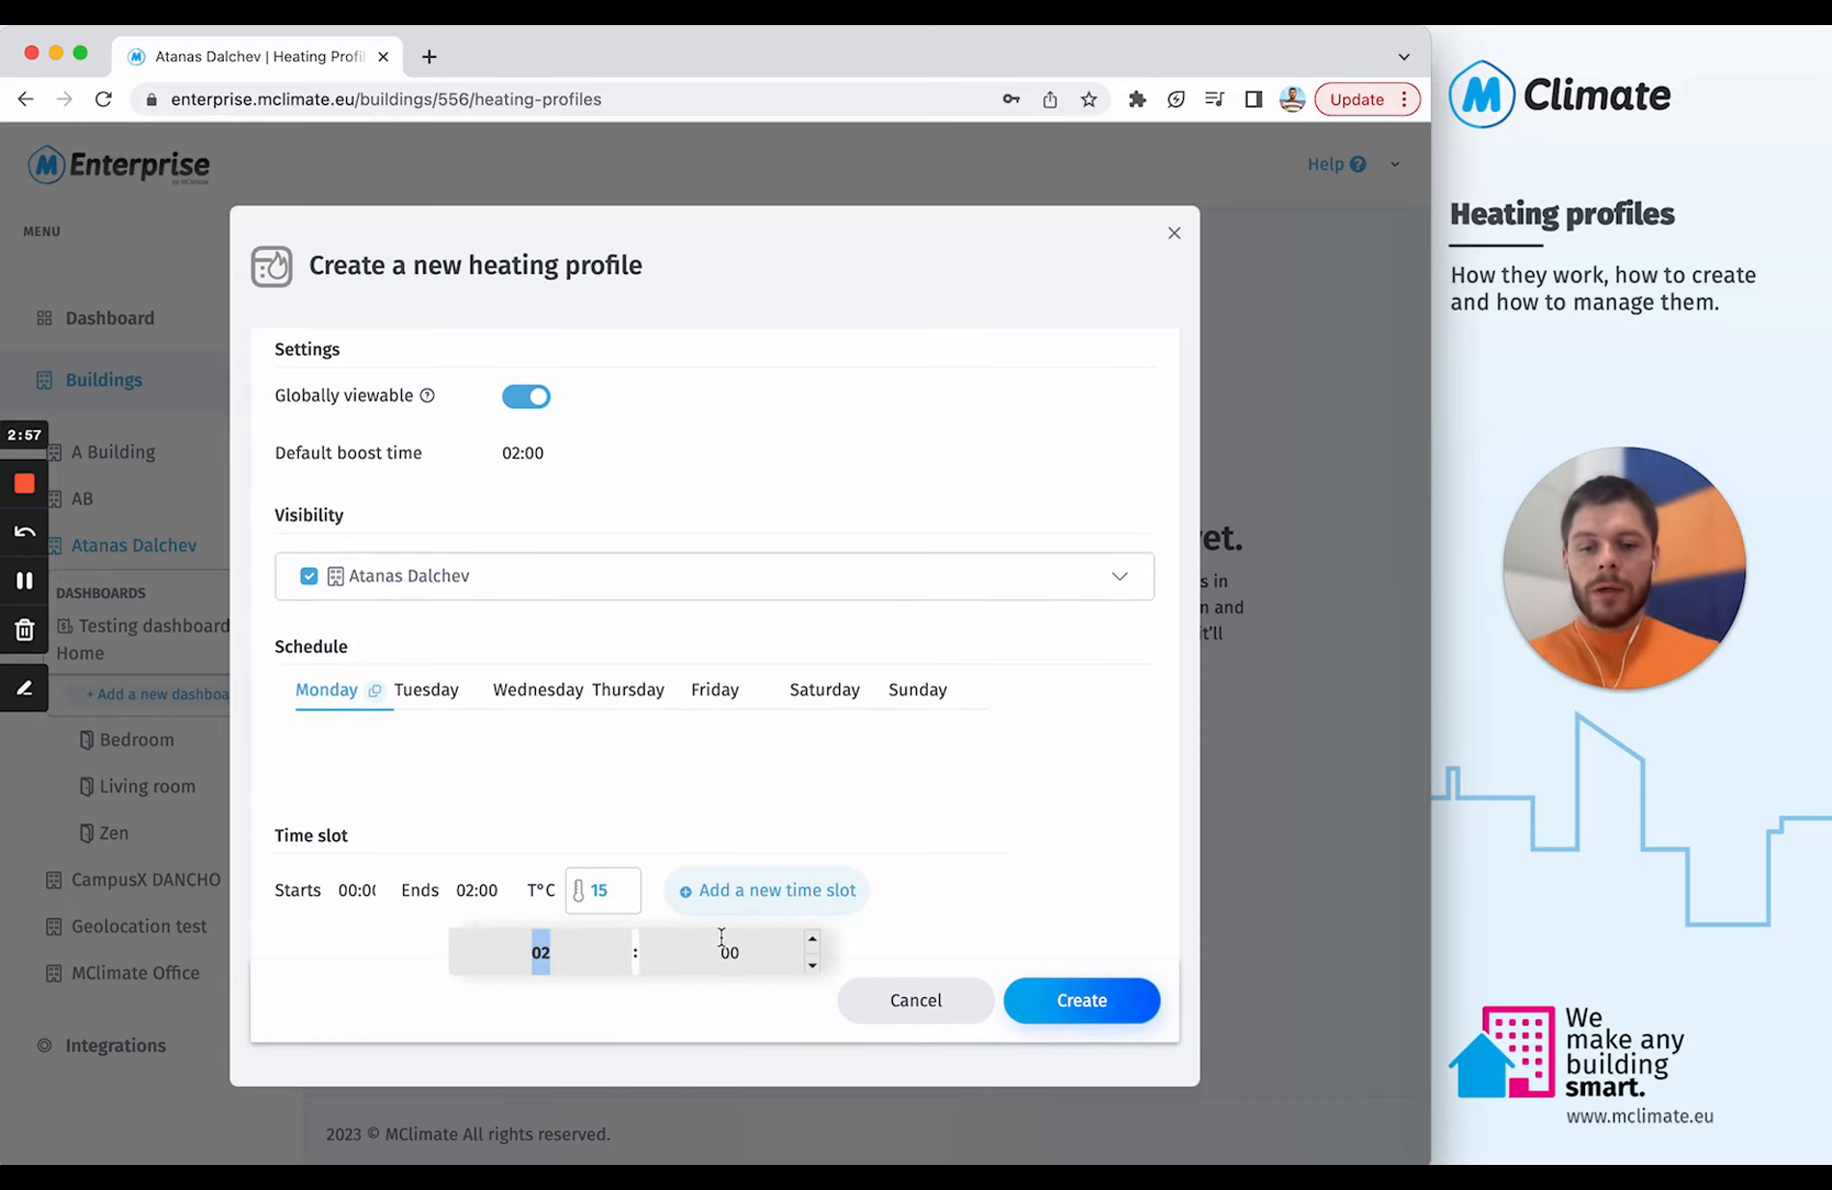
pyautogui.write('06')
pyautogui.click(609, 900)
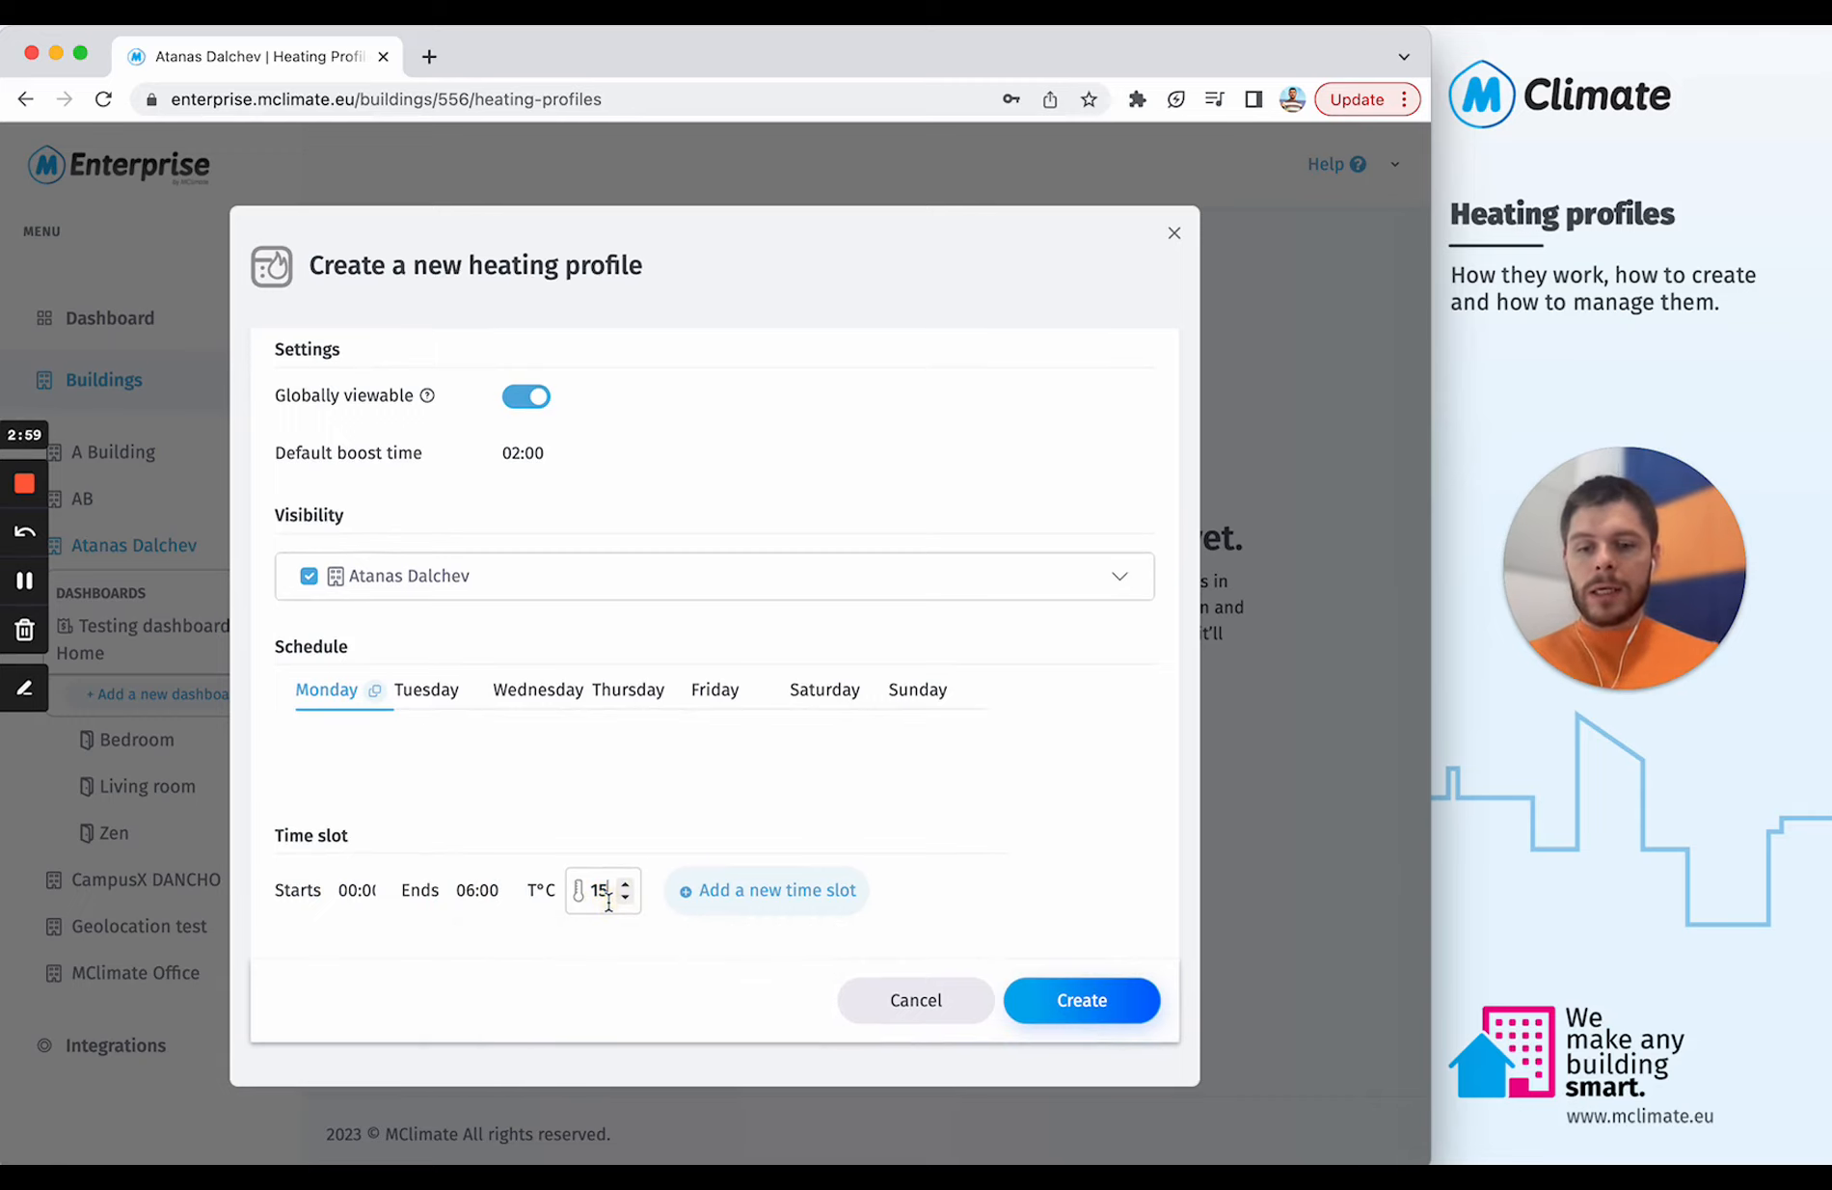
pyautogui.press('BackSpace')
pyautogui.write('7')
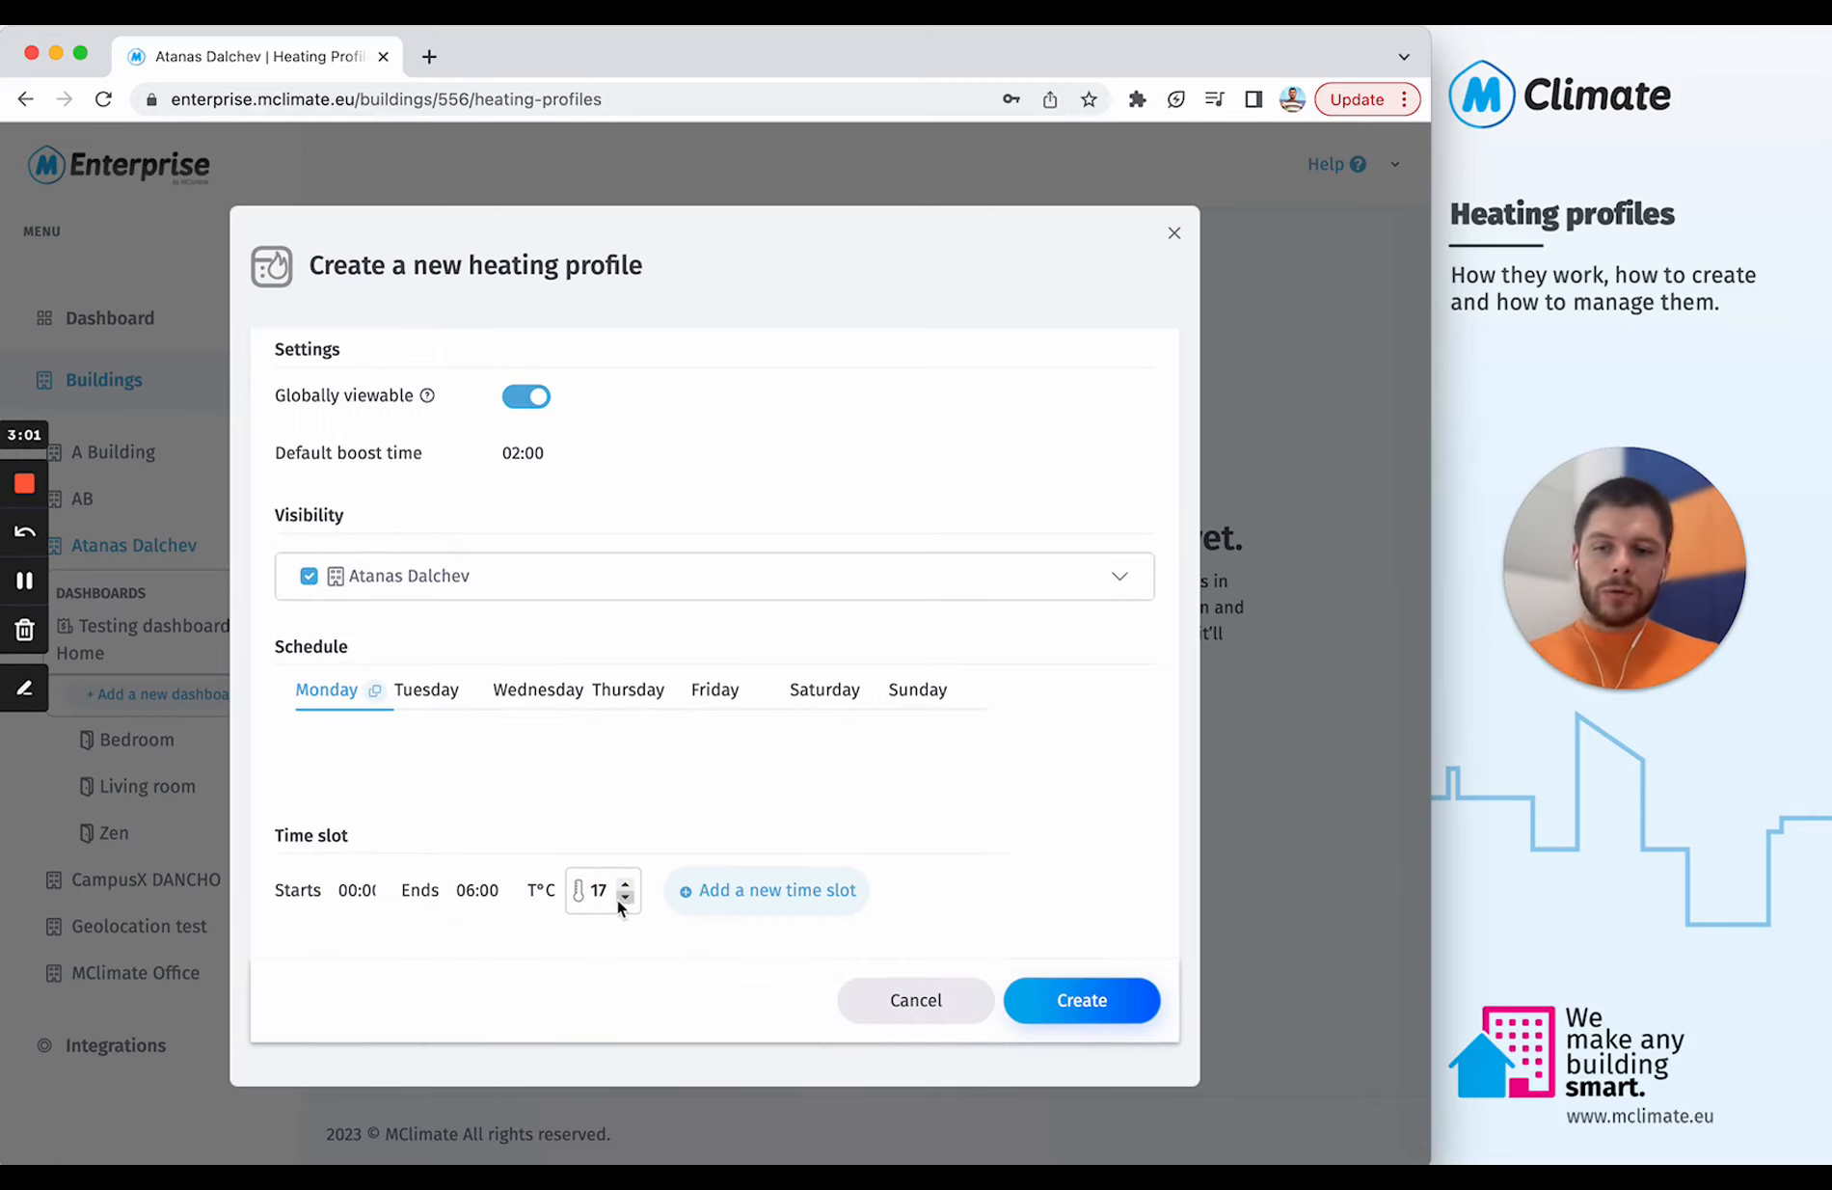
pyautogui.click(713, 892)
# Step: Add a second Monday time slot from 06:00 to 08:00 at 22 °C
pyautogui.scroll(-2, 480, 936)
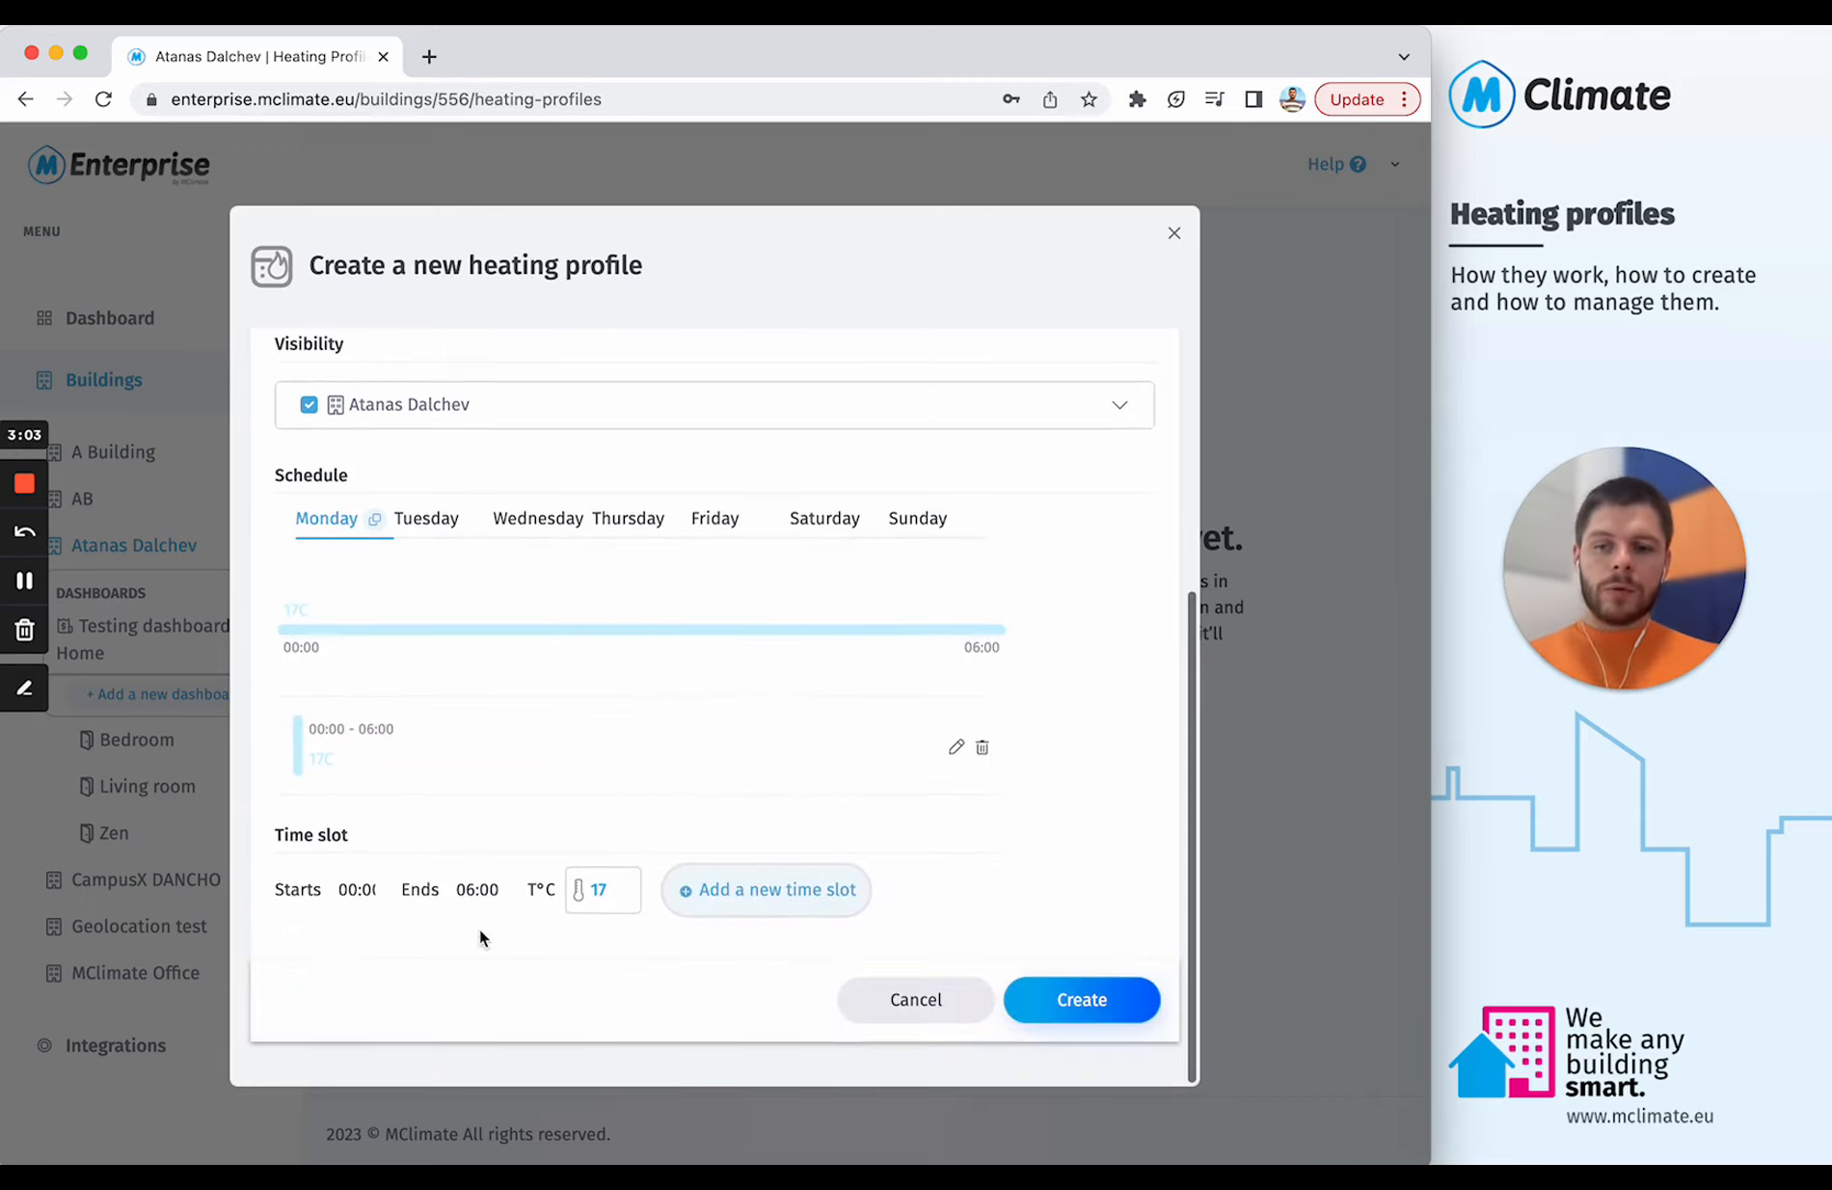
pyautogui.click(361, 890)
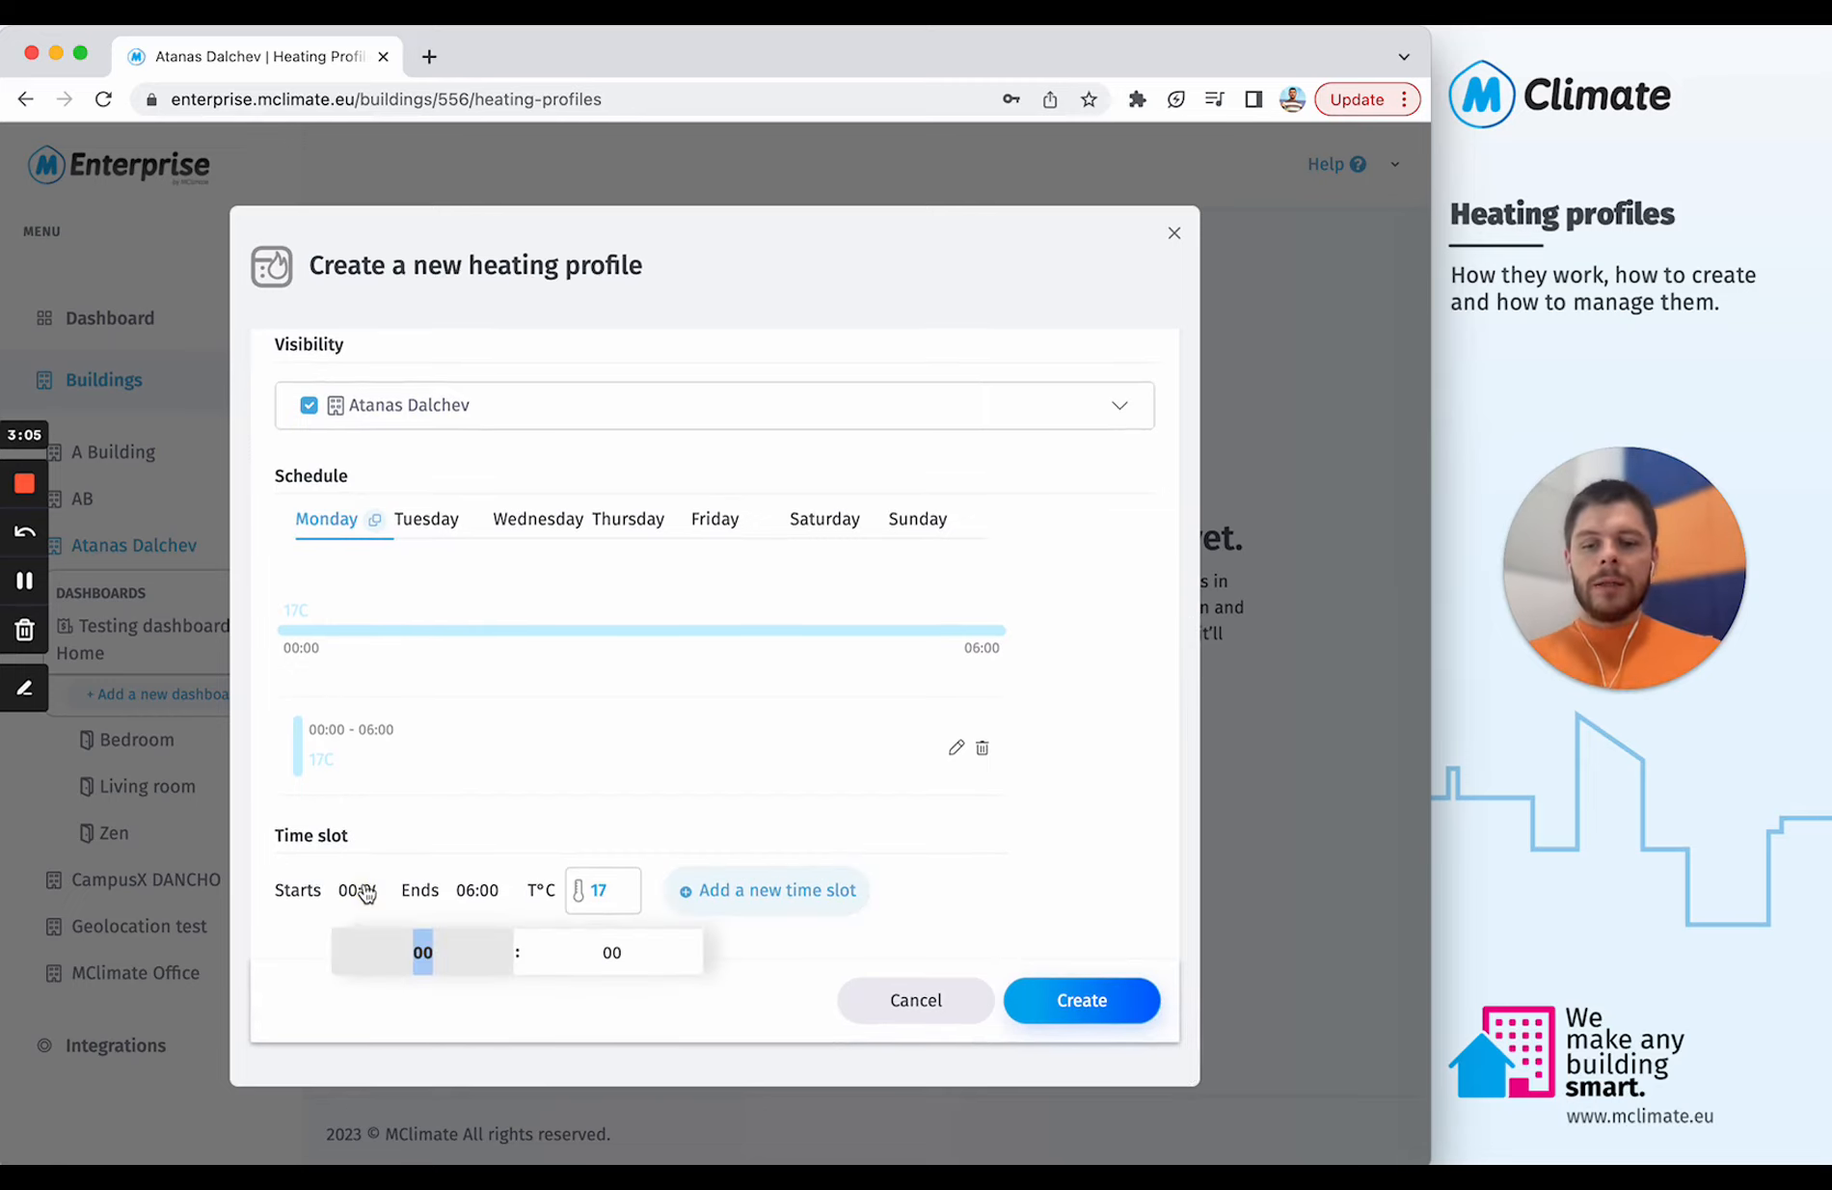
pyautogui.write('06')
pyautogui.click(470, 895)
pyautogui.write('08')
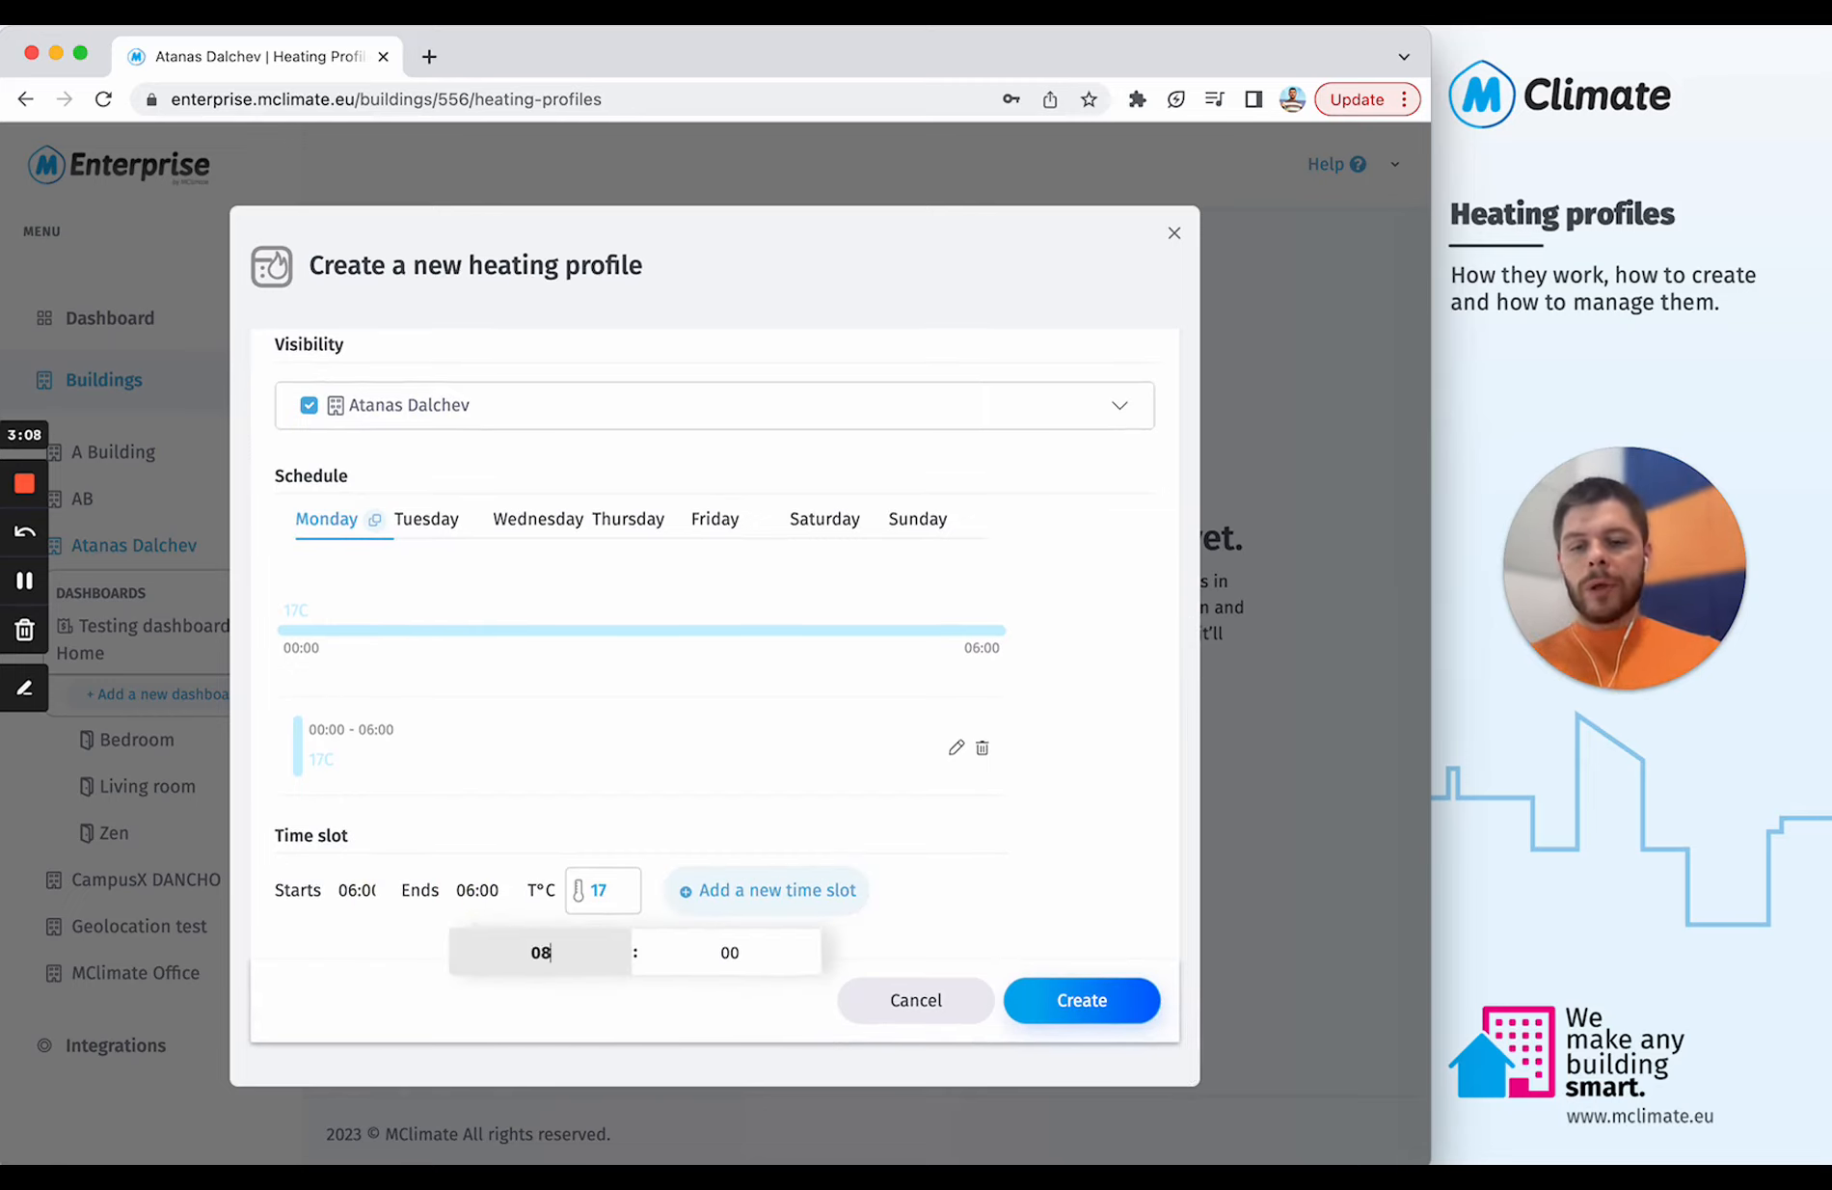
pyautogui.doubleClick(598, 891)
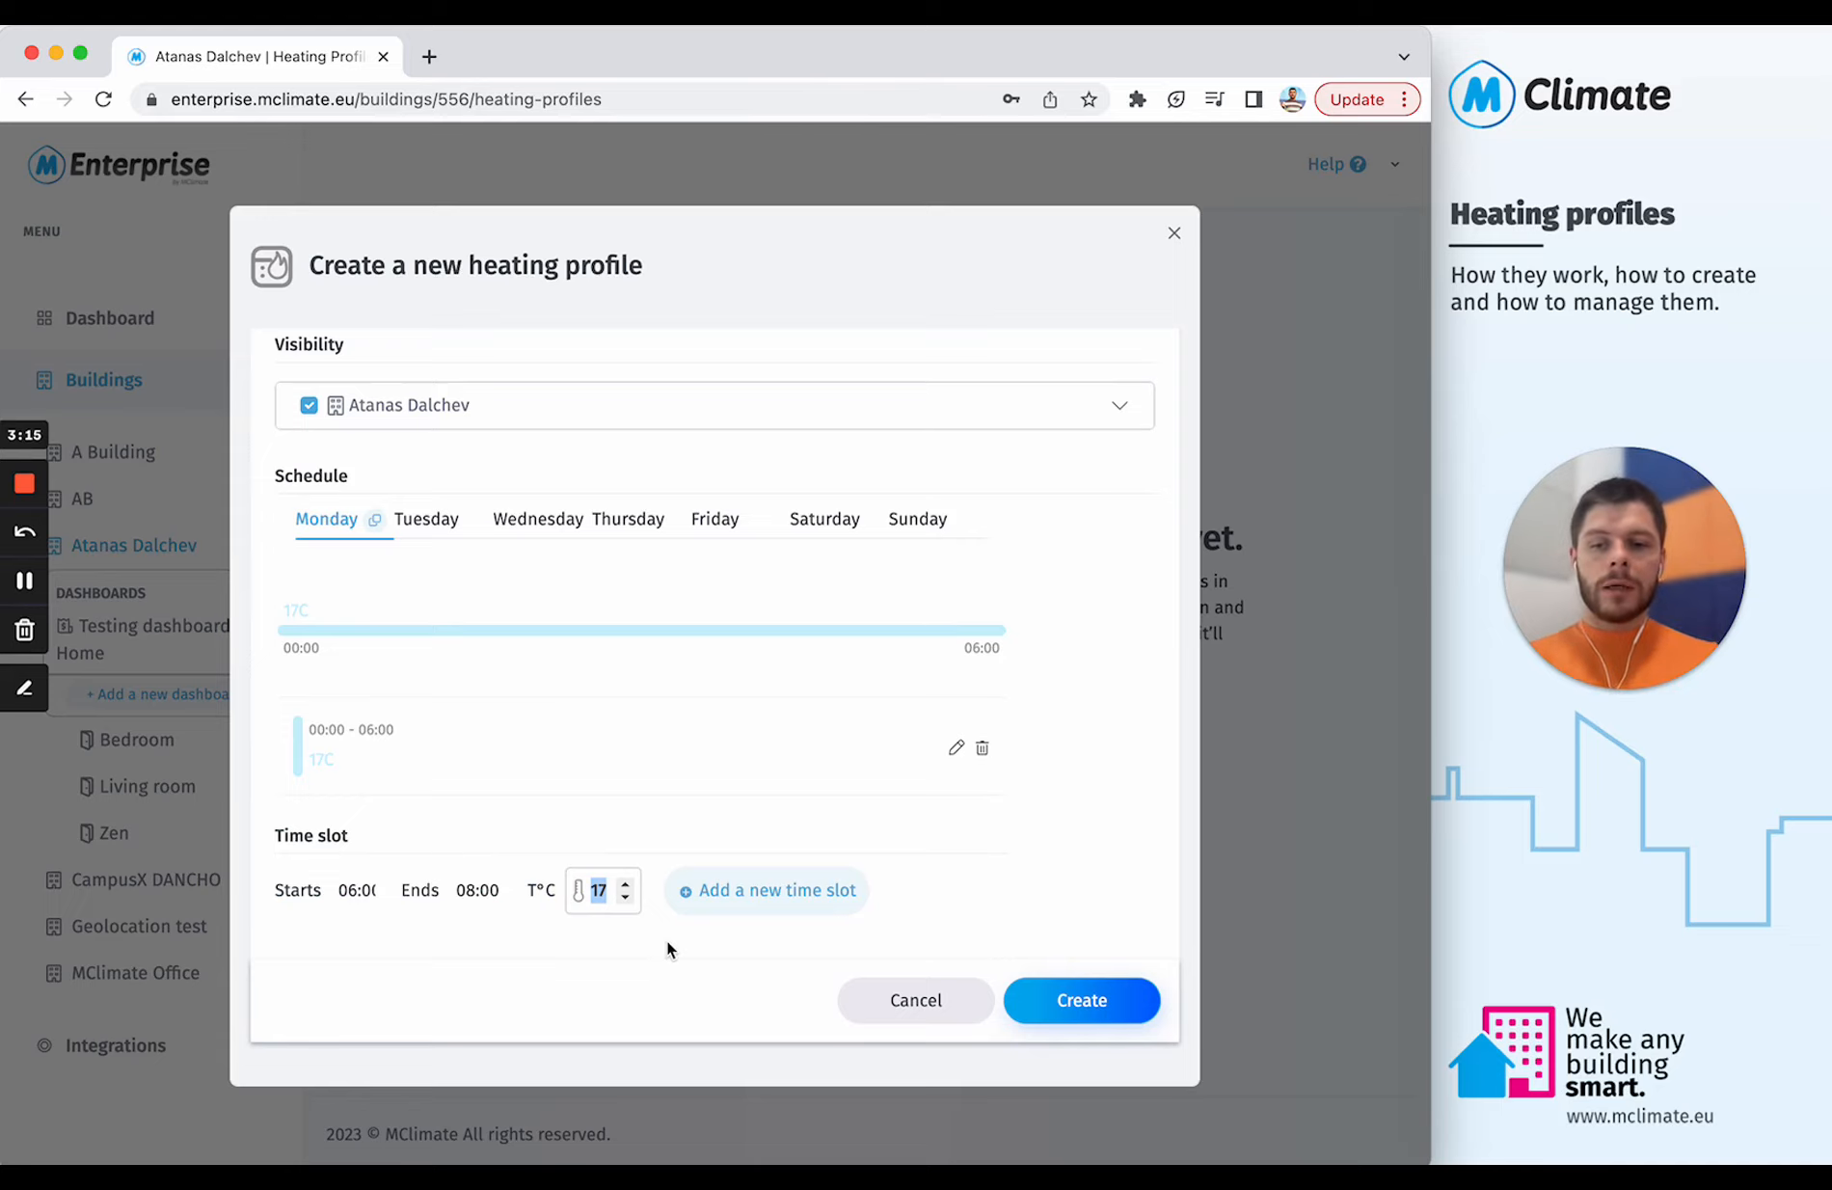
pyautogui.write('23')
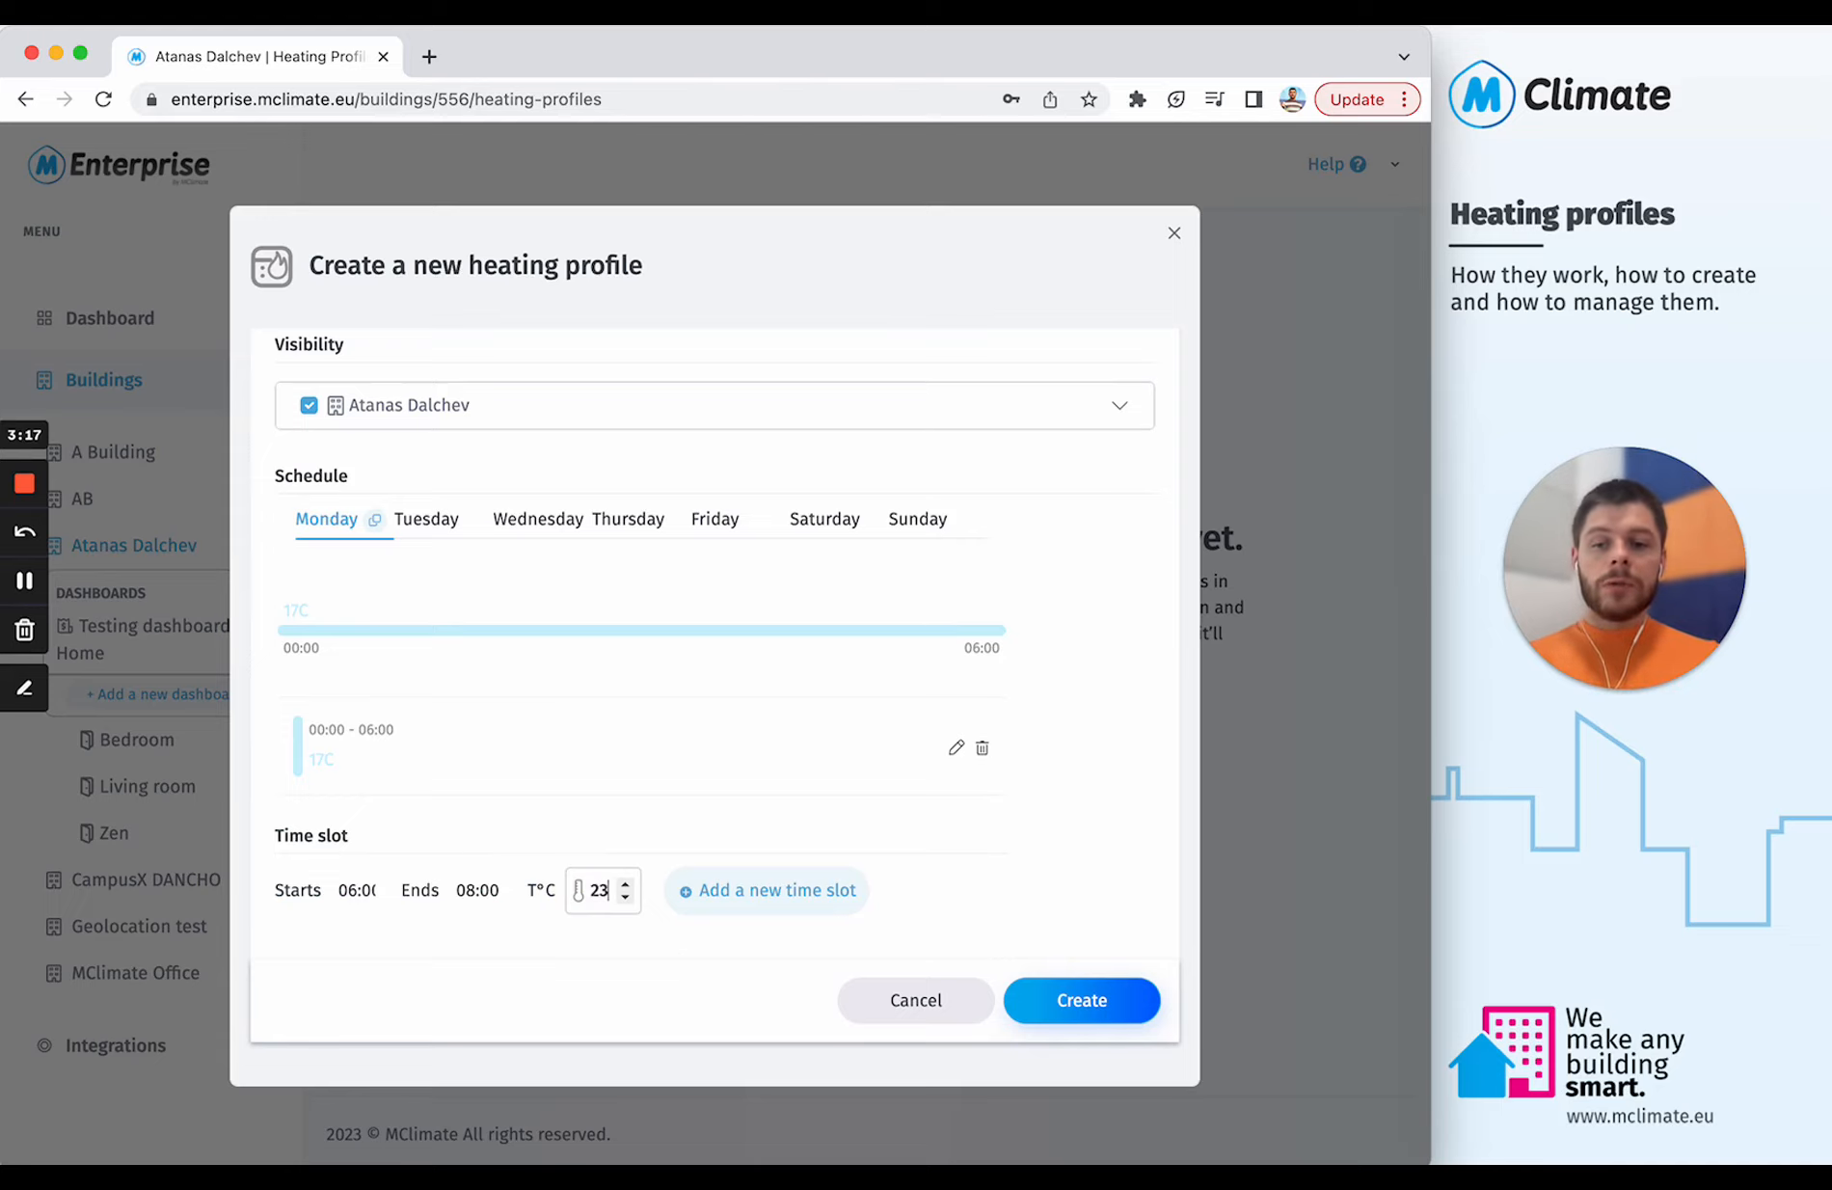
pyautogui.press('Down')
pyautogui.click(727, 890)
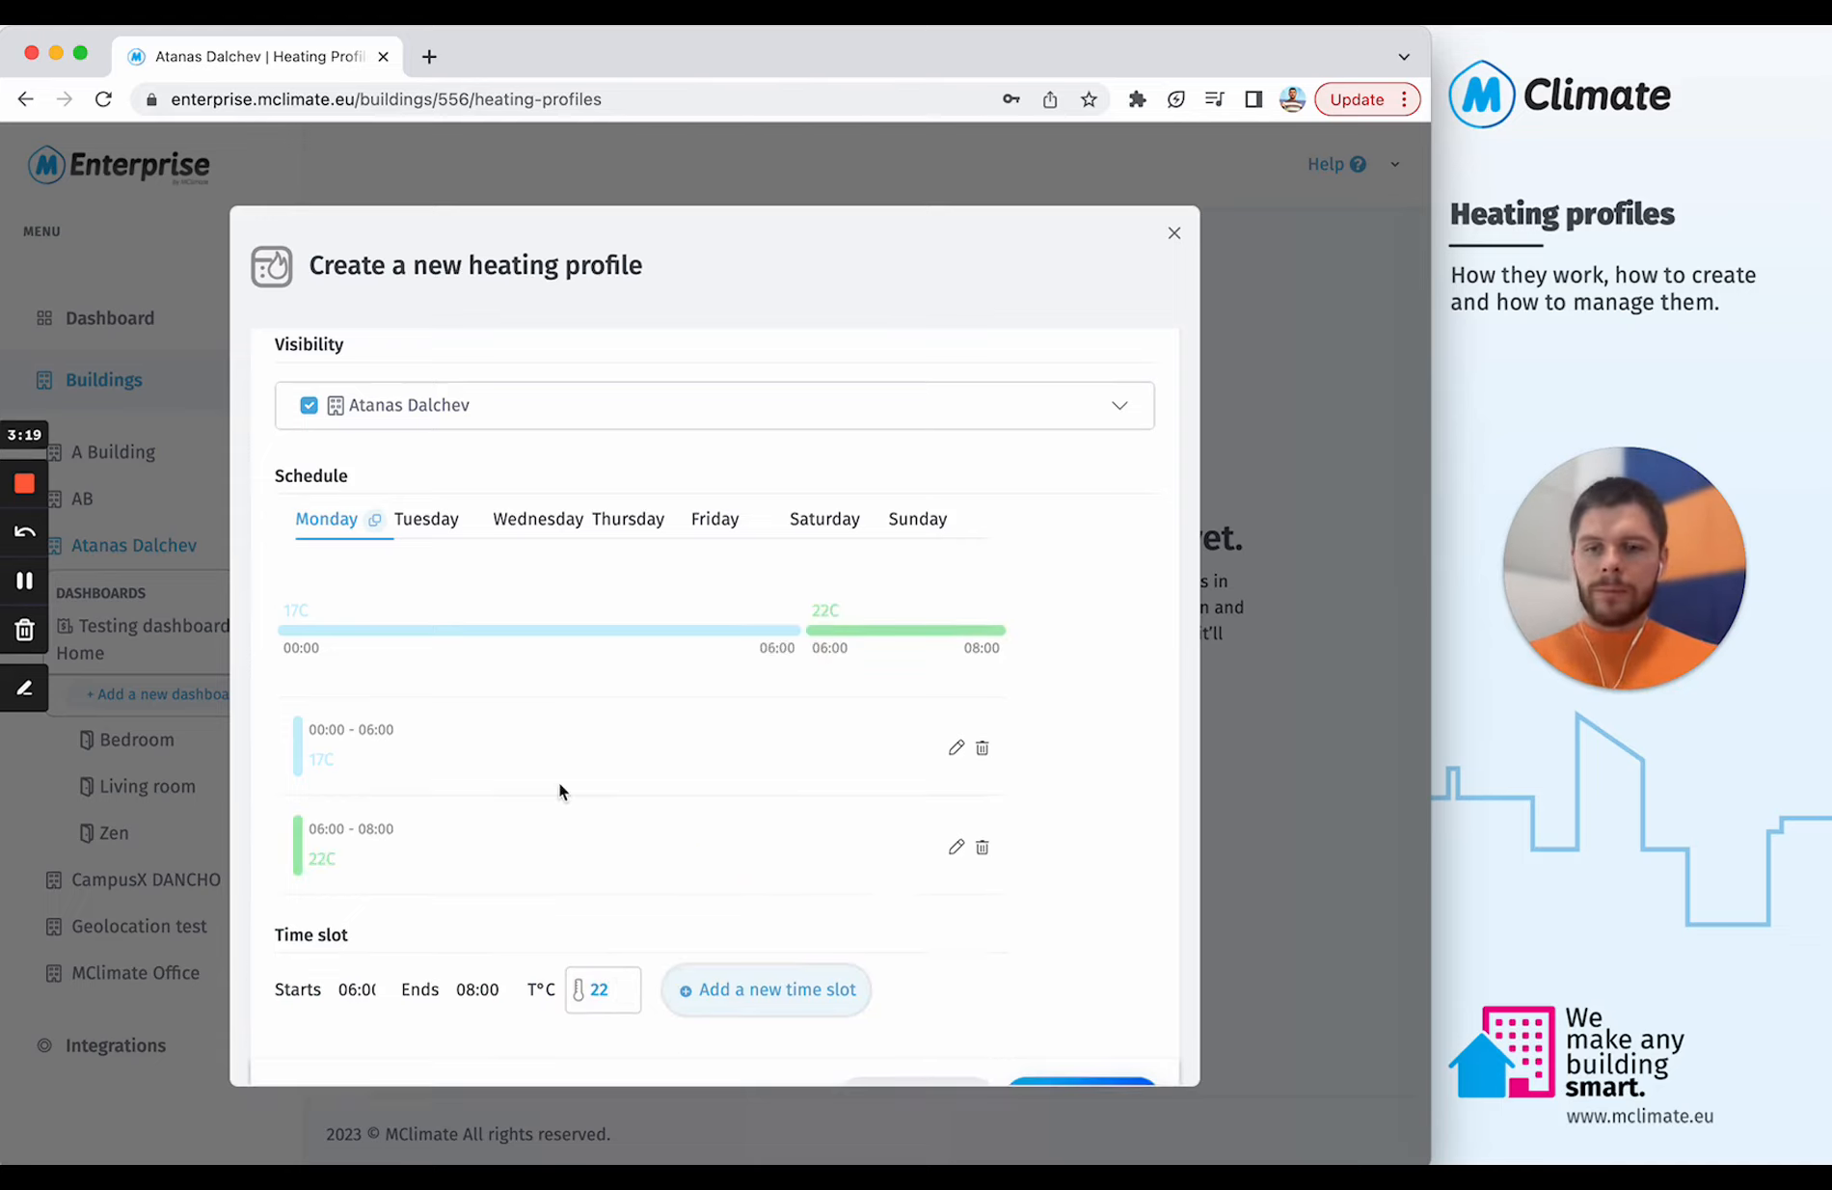
# Step: Add a third Monday time slot from 08:00 to 18:00 at 19 °C
pyautogui.scroll(-2, 559, 786)
pyautogui.click(355, 889)
pyautogui.write('08')
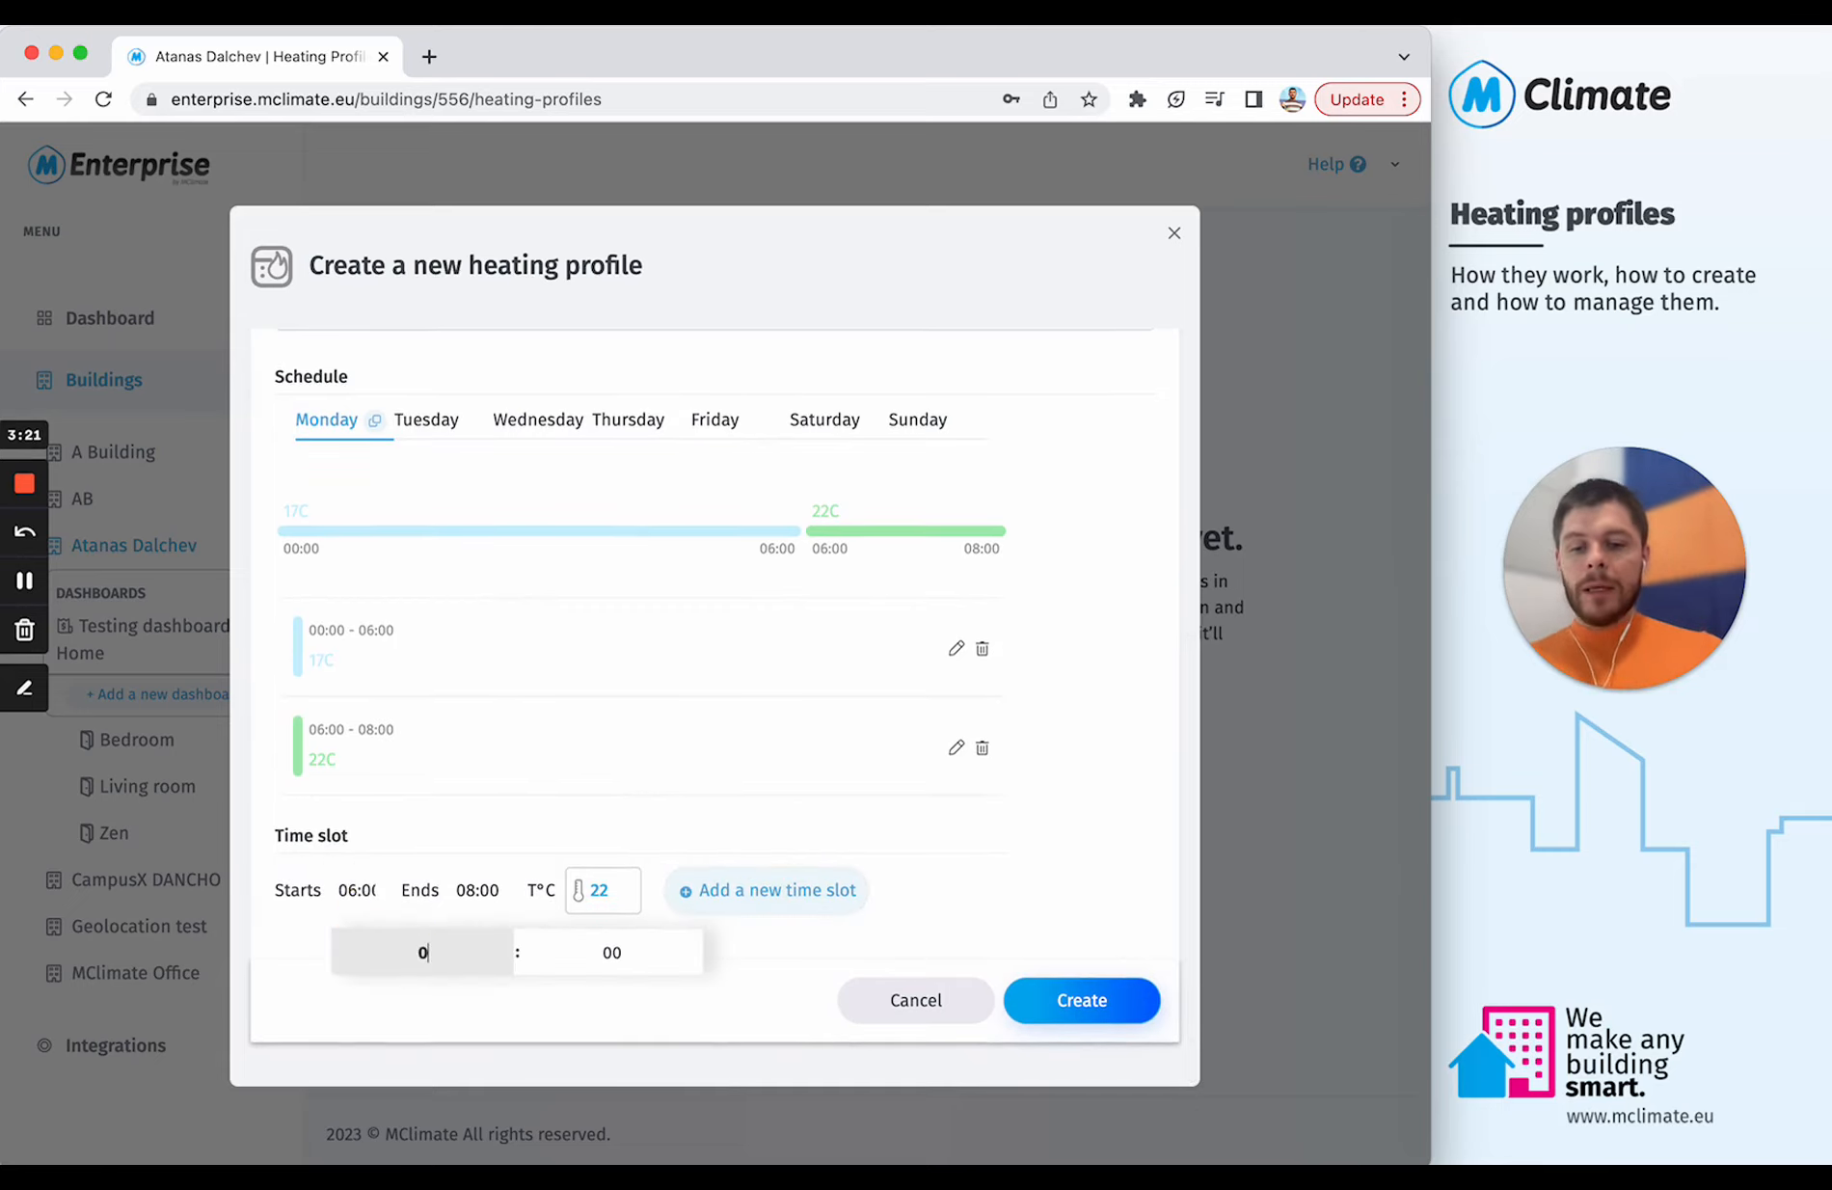
pyautogui.click(469, 895)
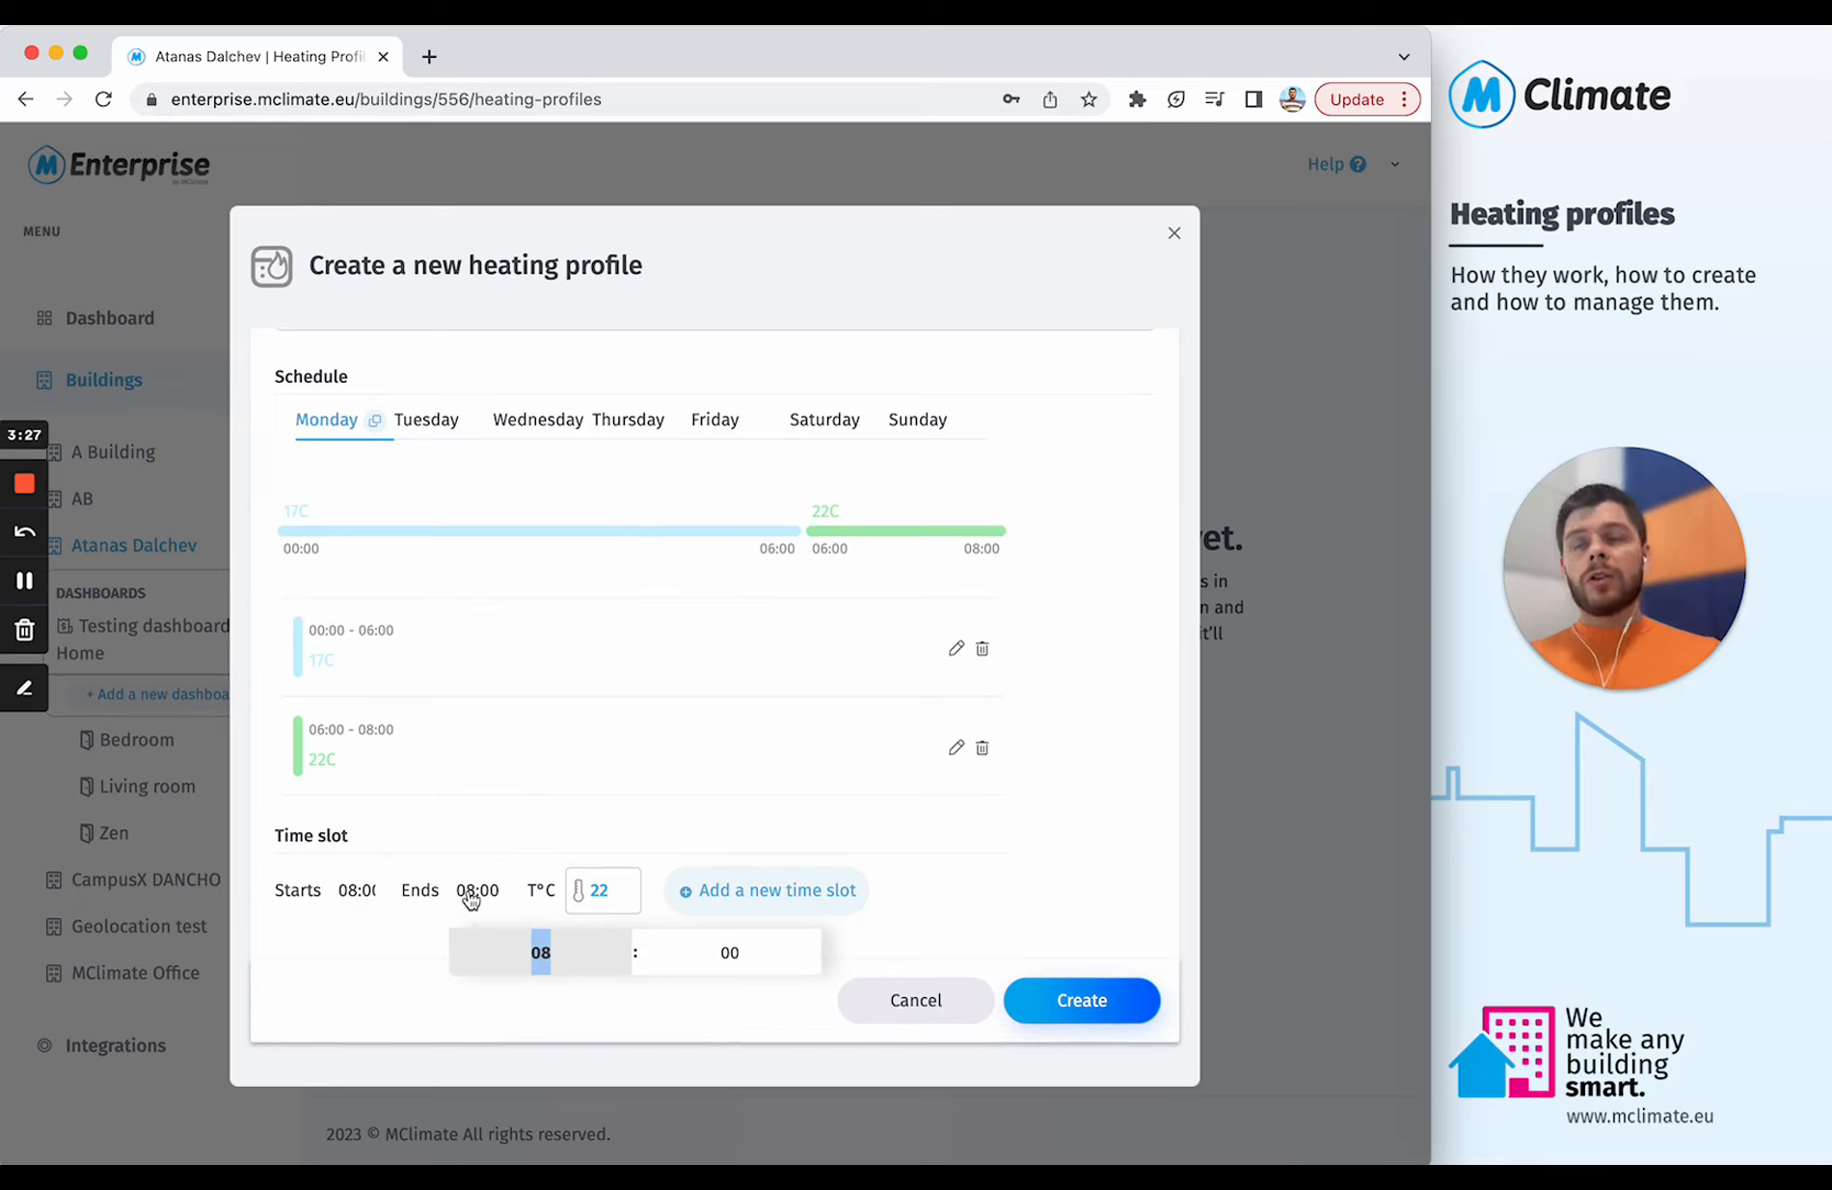
pyautogui.write('17')
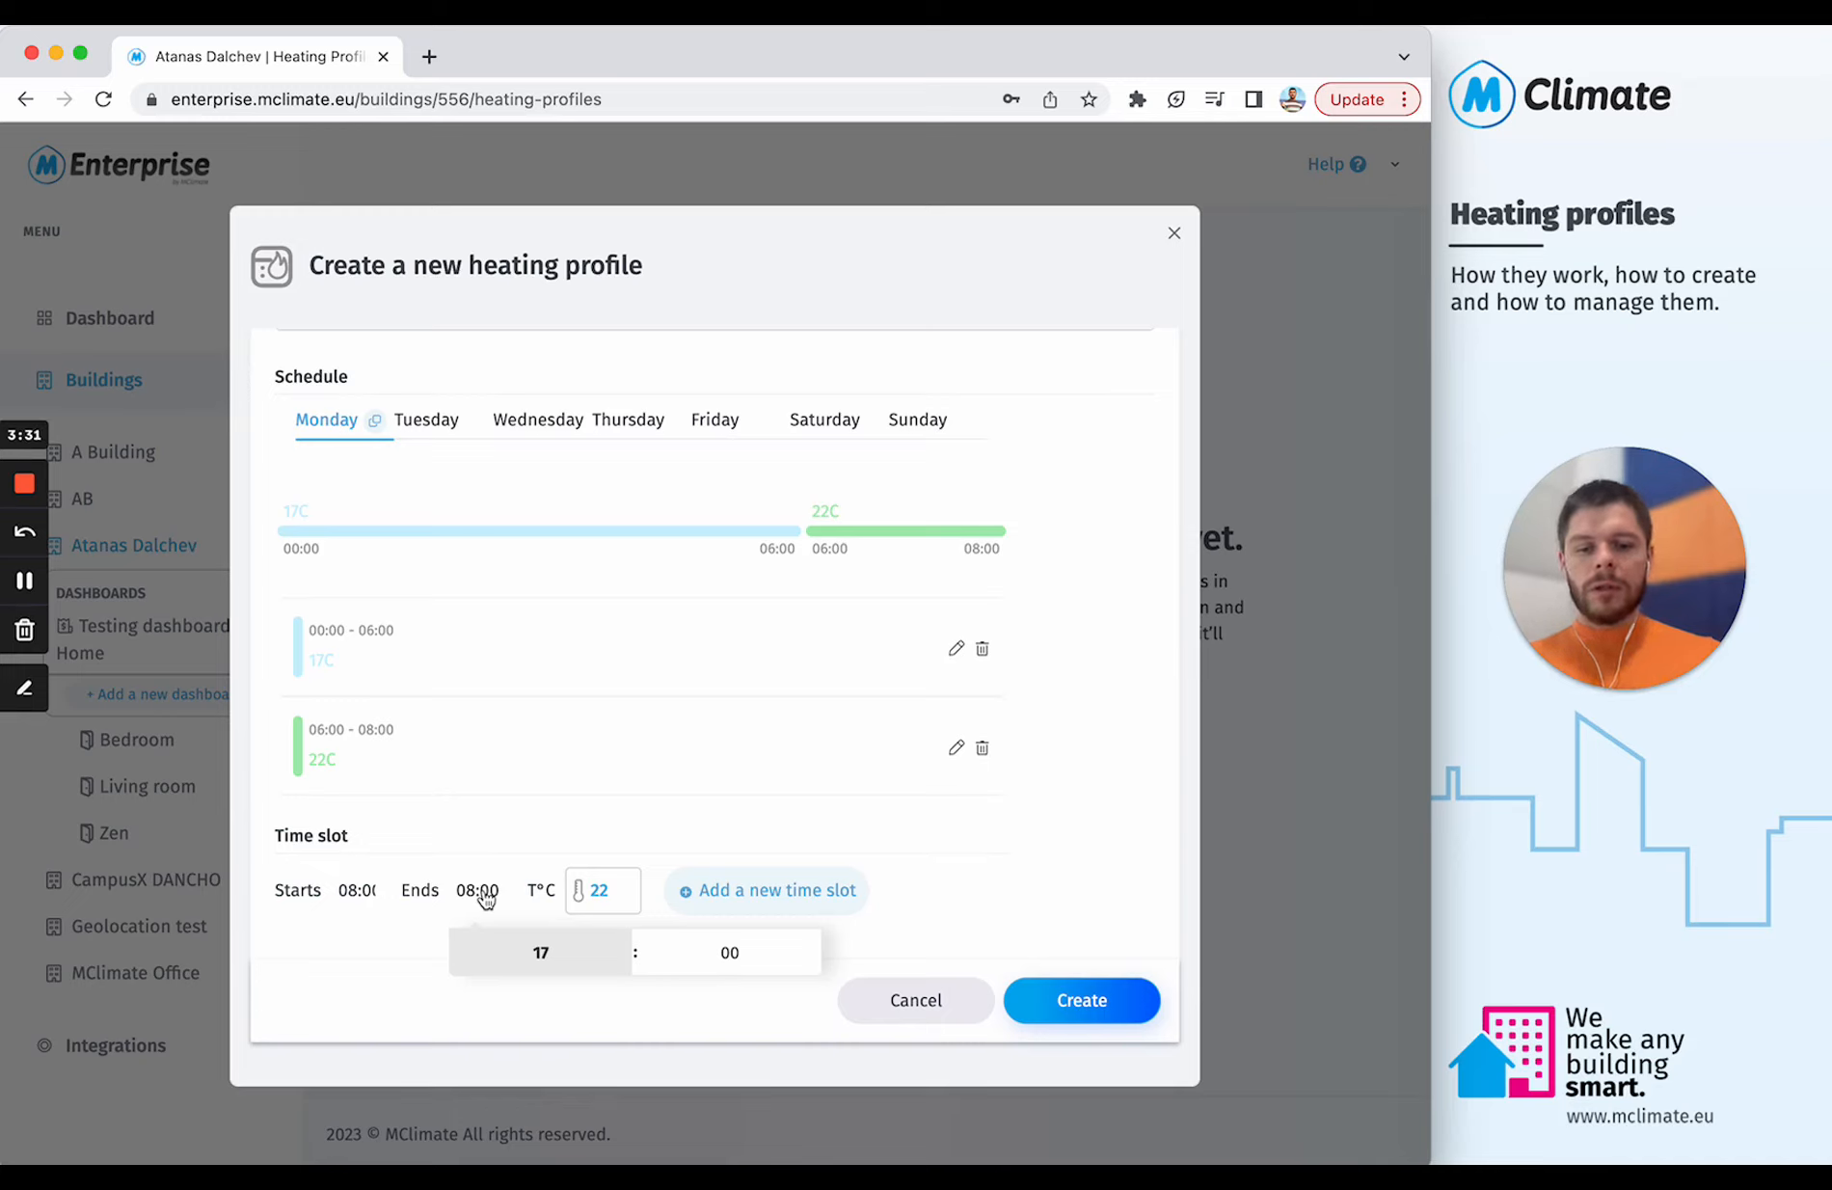
pyautogui.press('BackSpace')
pyautogui.click(622, 891)
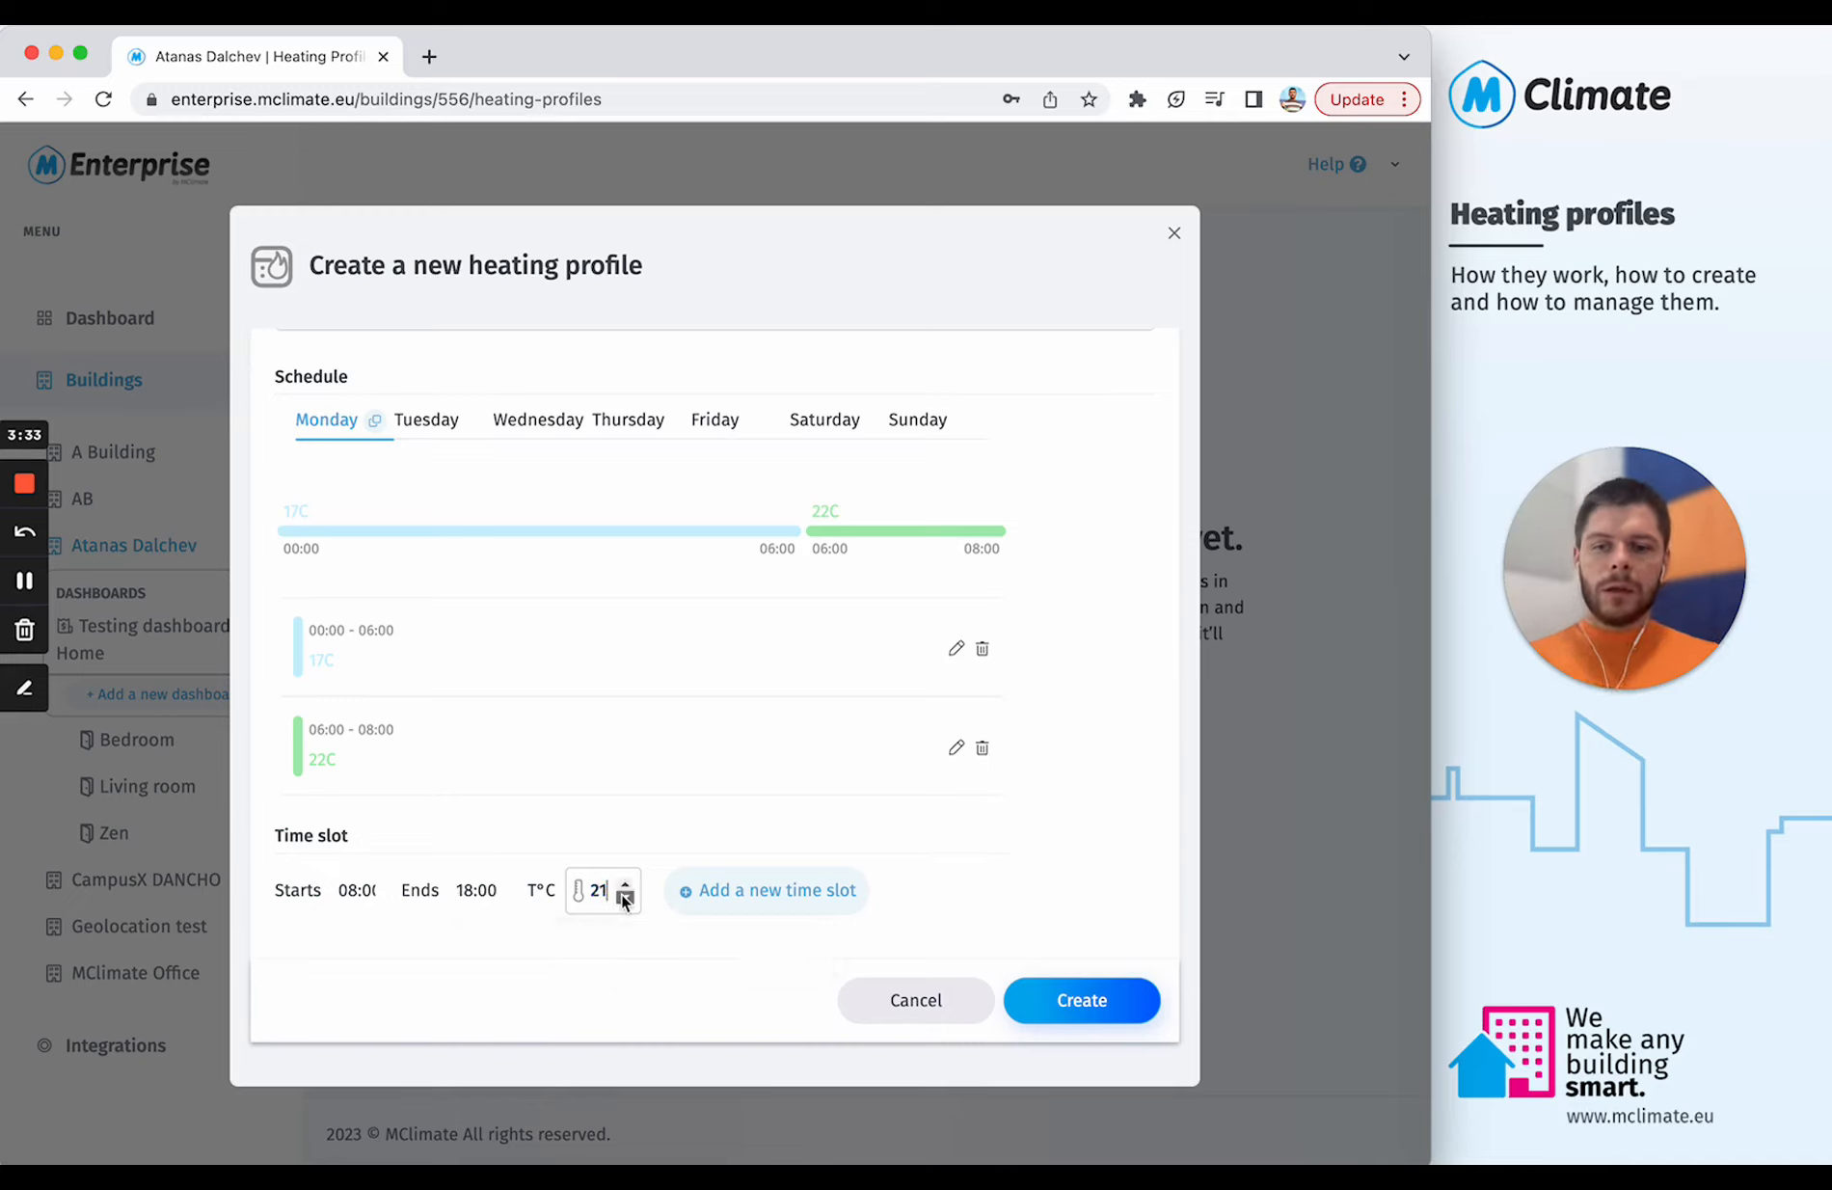
pyautogui.click(624, 900)
pyautogui.click(624, 900)
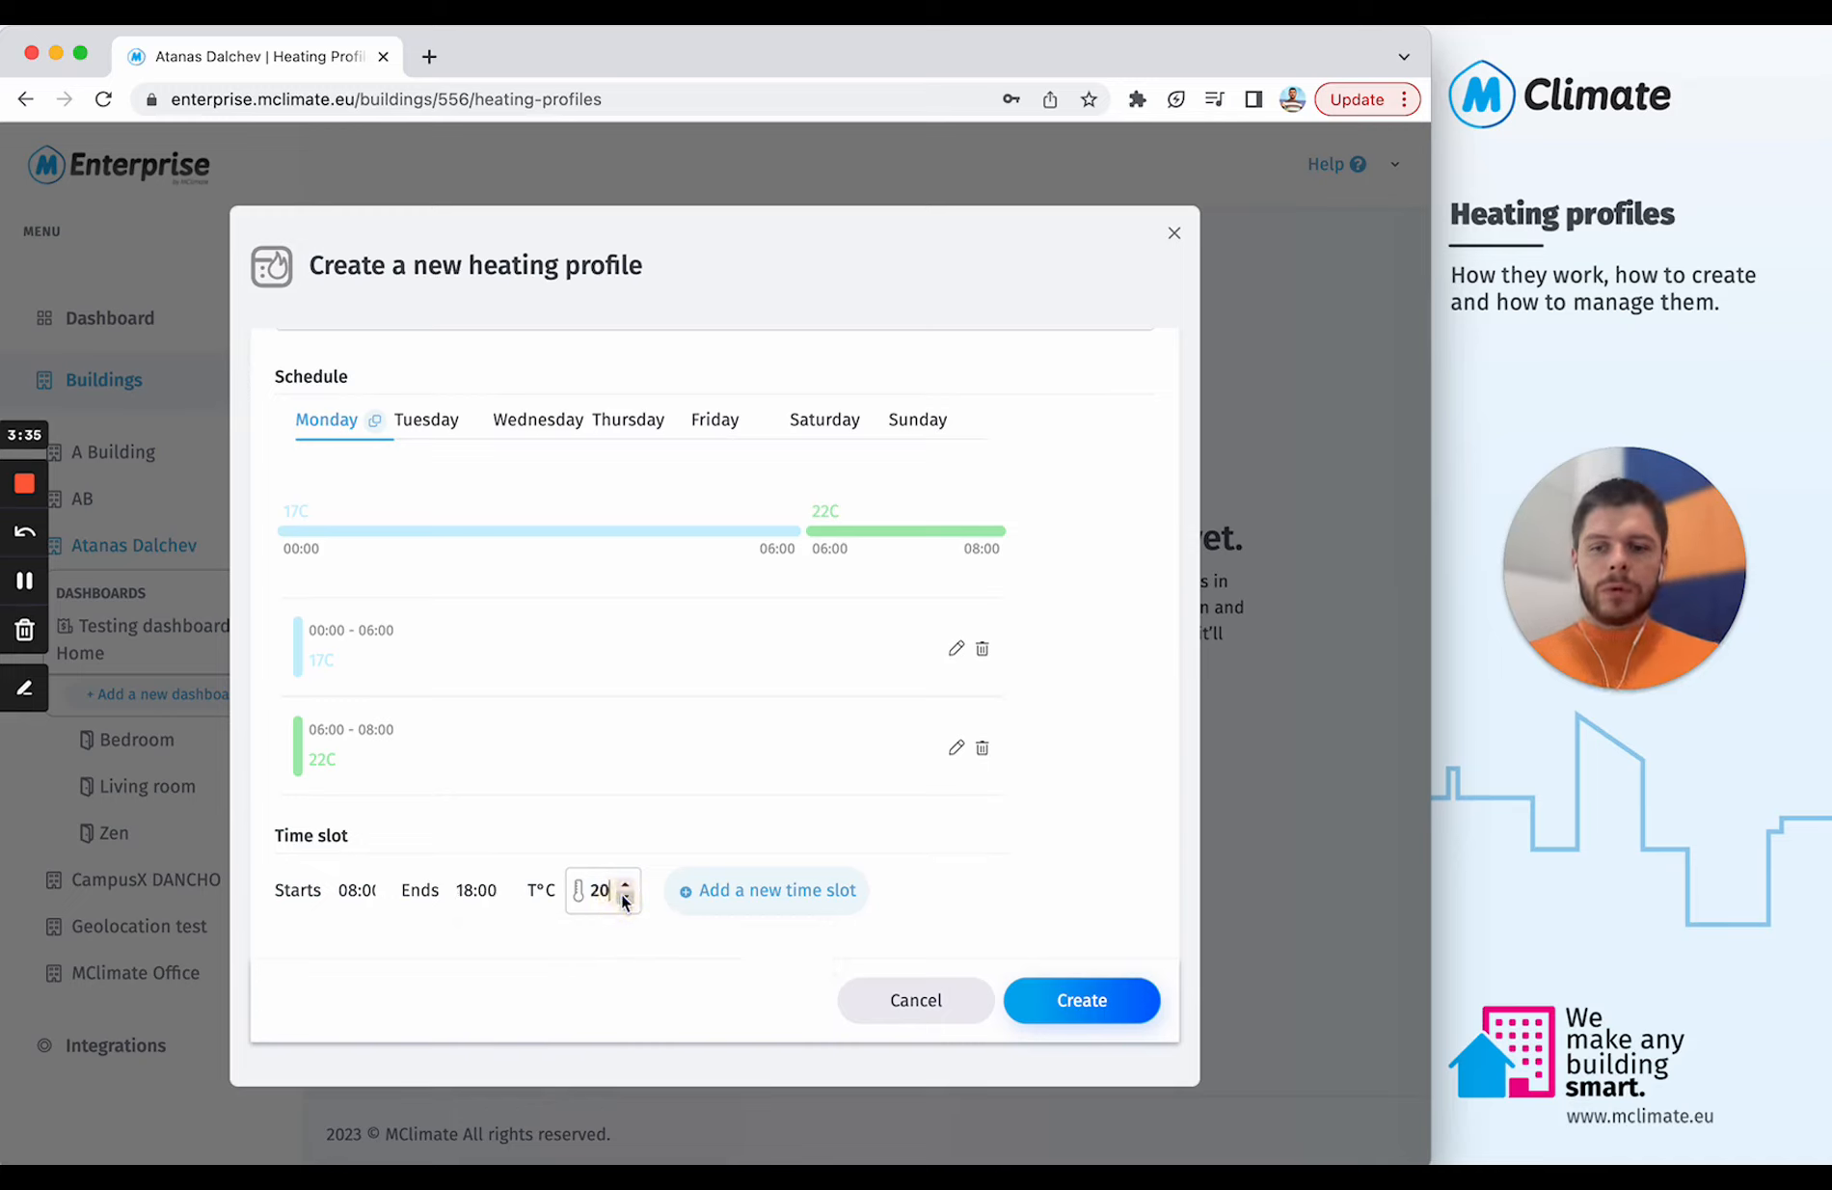
pyautogui.click(624, 900)
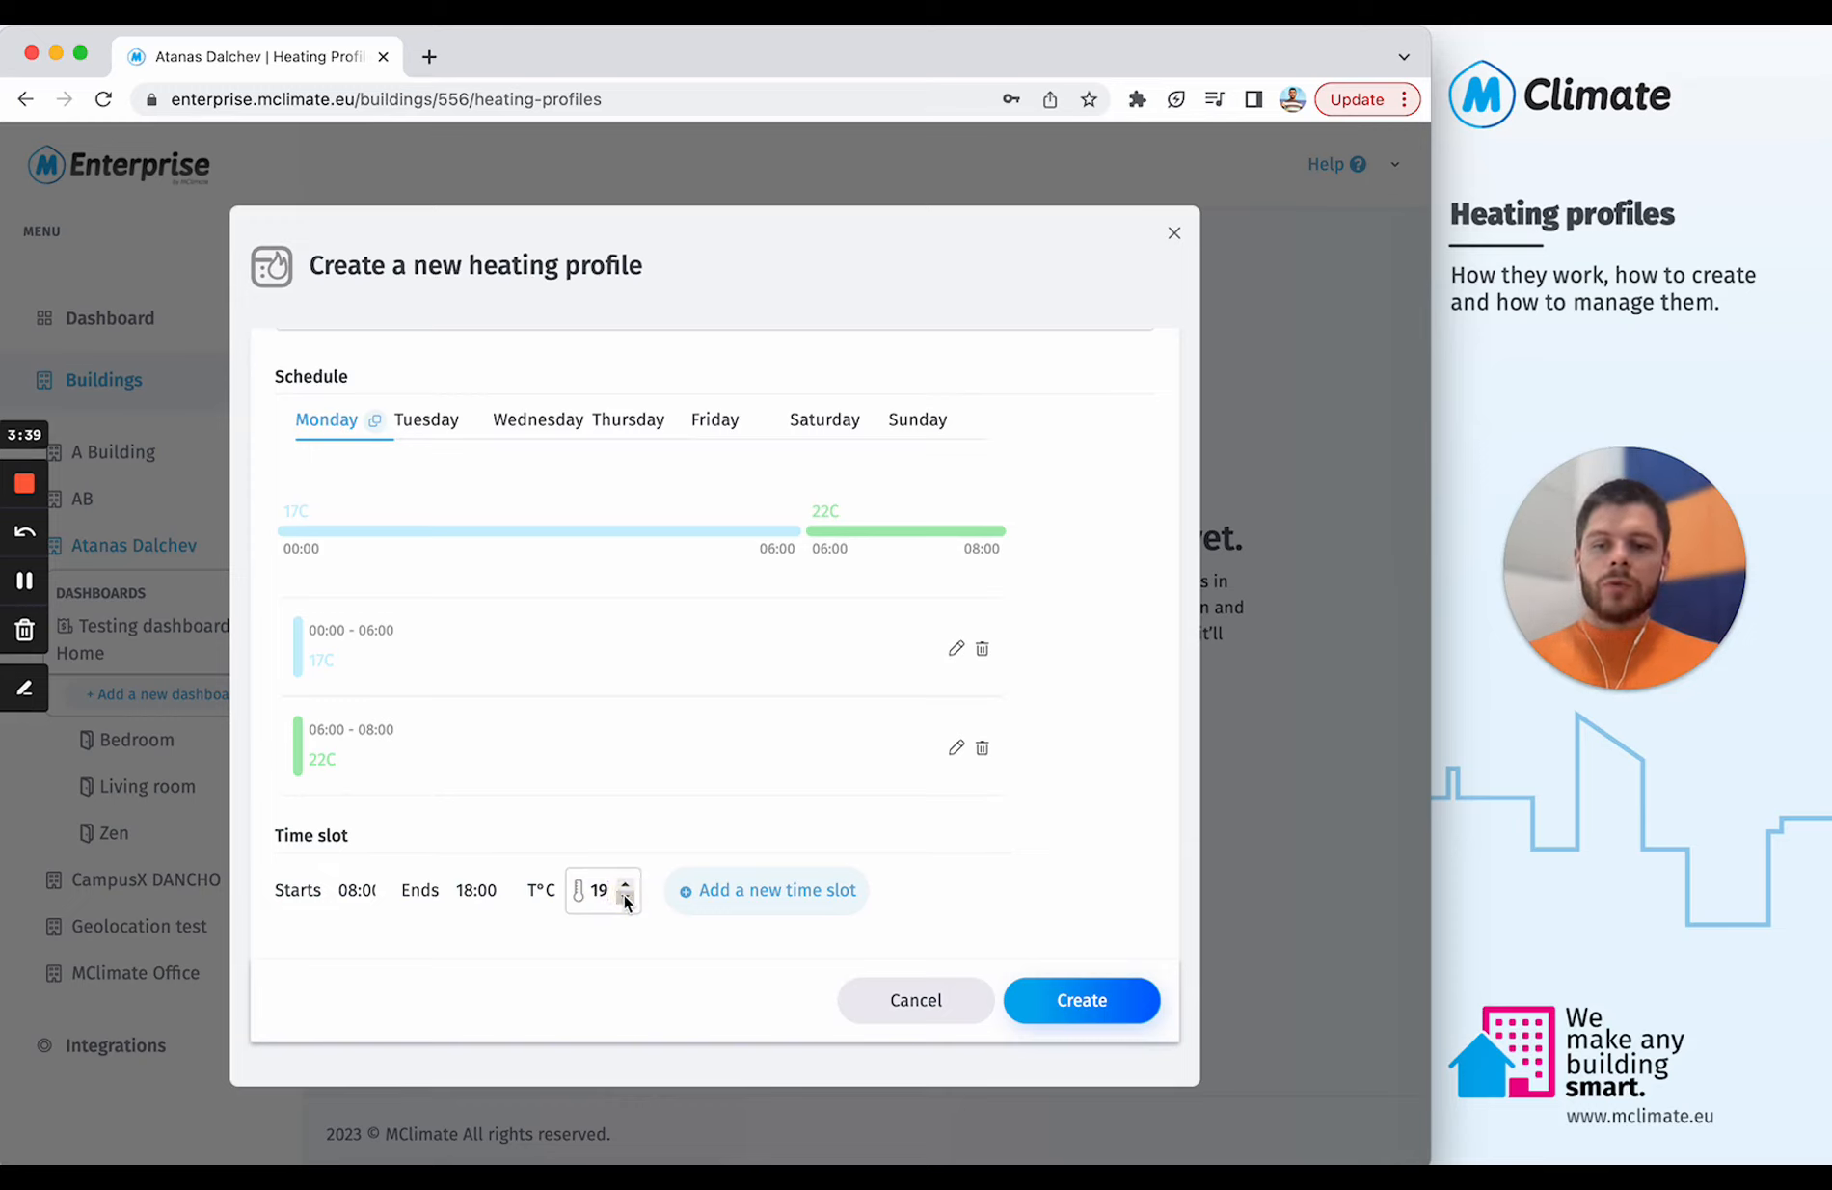
pyautogui.click(735, 902)
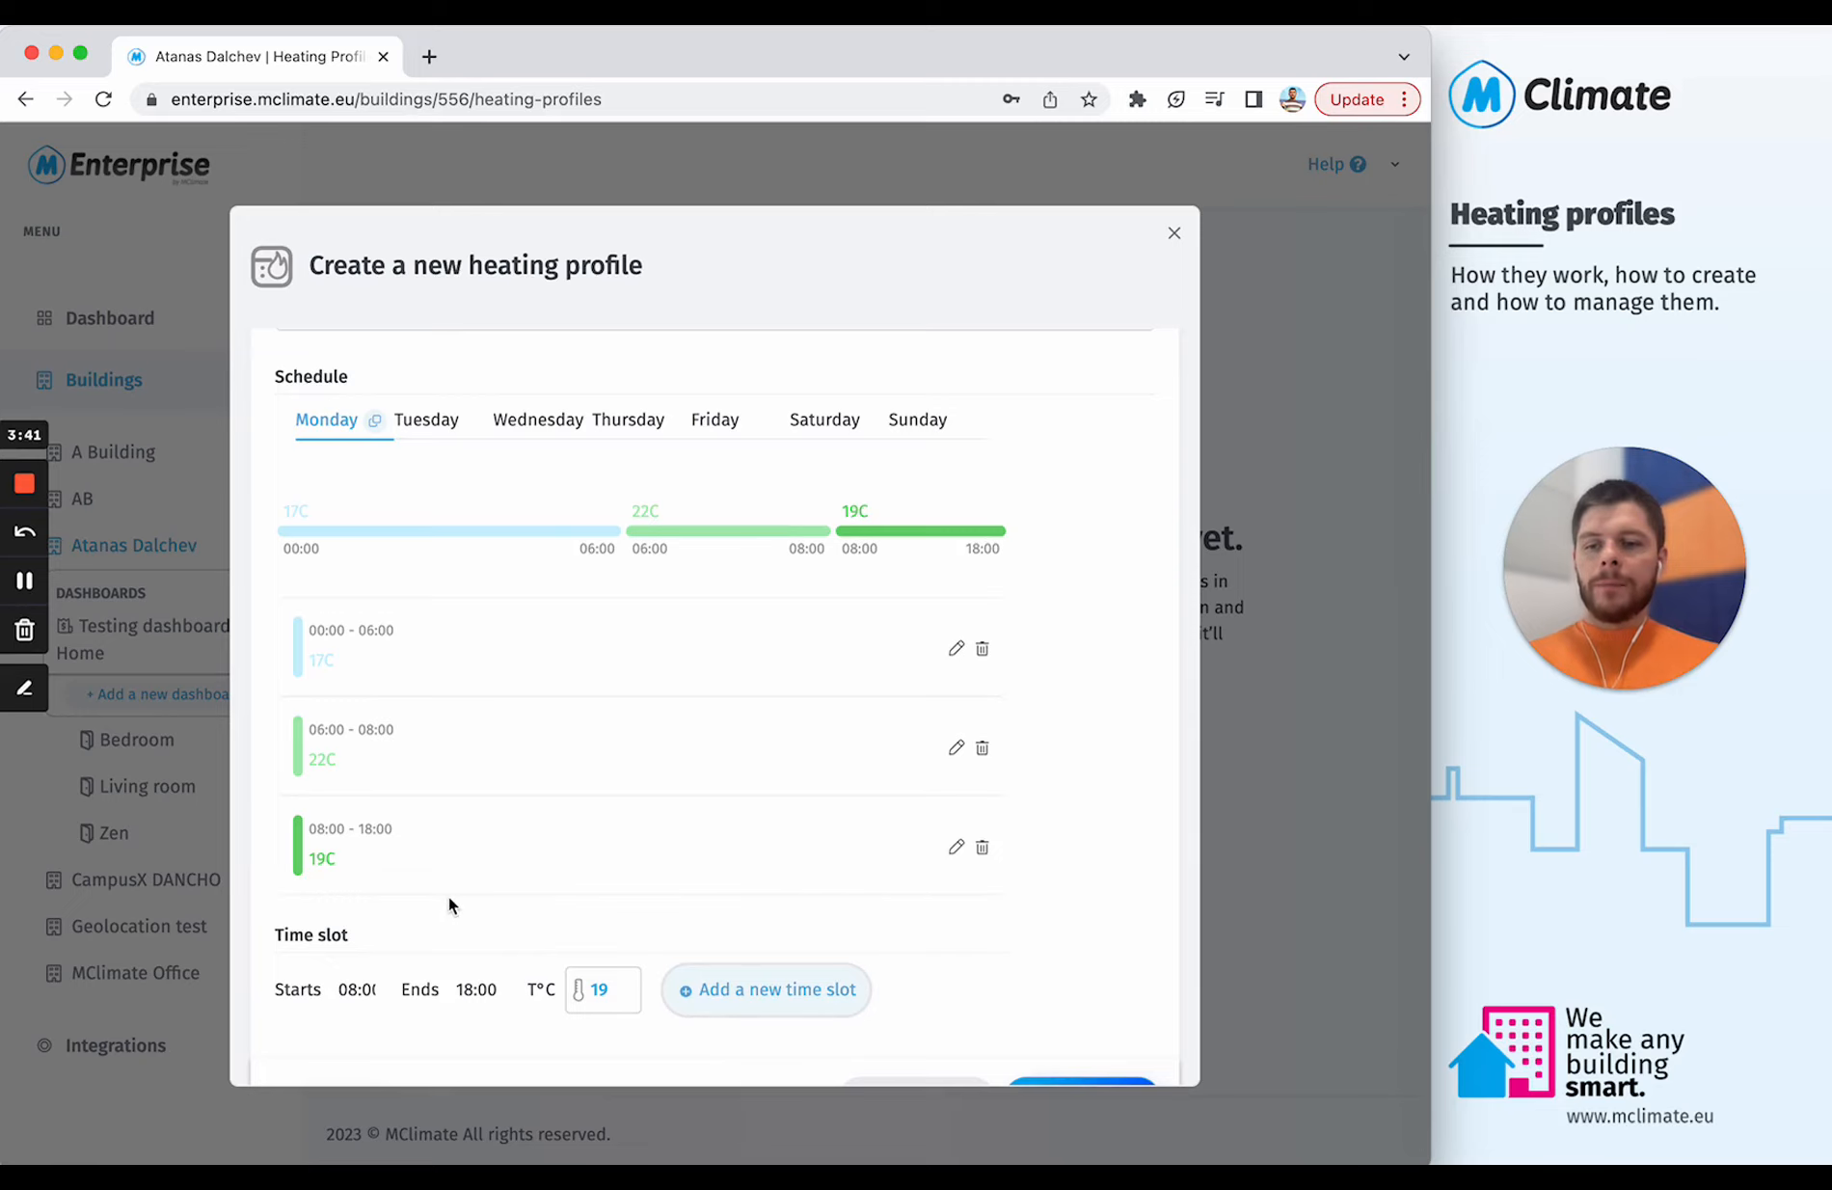
# Step: Add a fourth Monday time slot from 18:00 to 23:00 at 23 °C
pyautogui.scroll(-2, 449, 902)
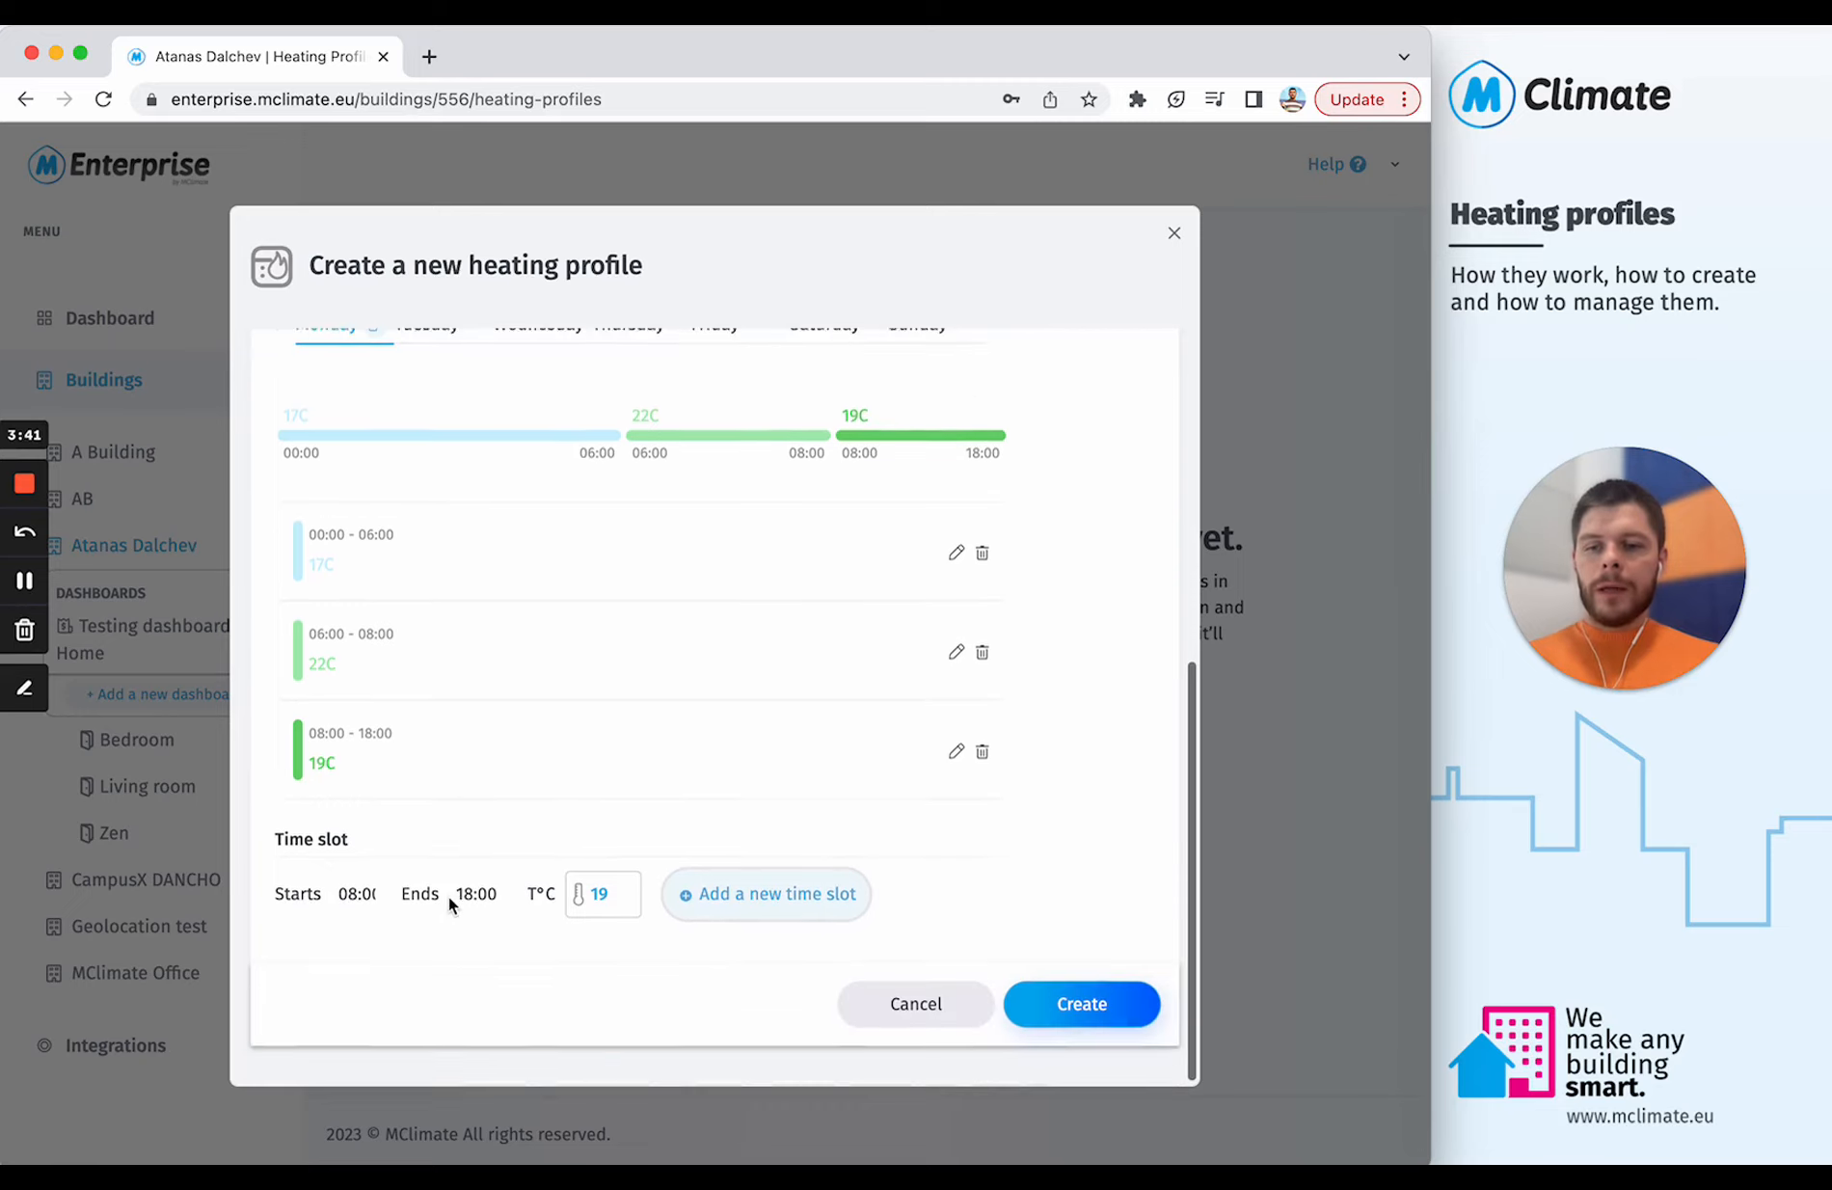
pyautogui.click(360, 900)
pyautogui.write('18')
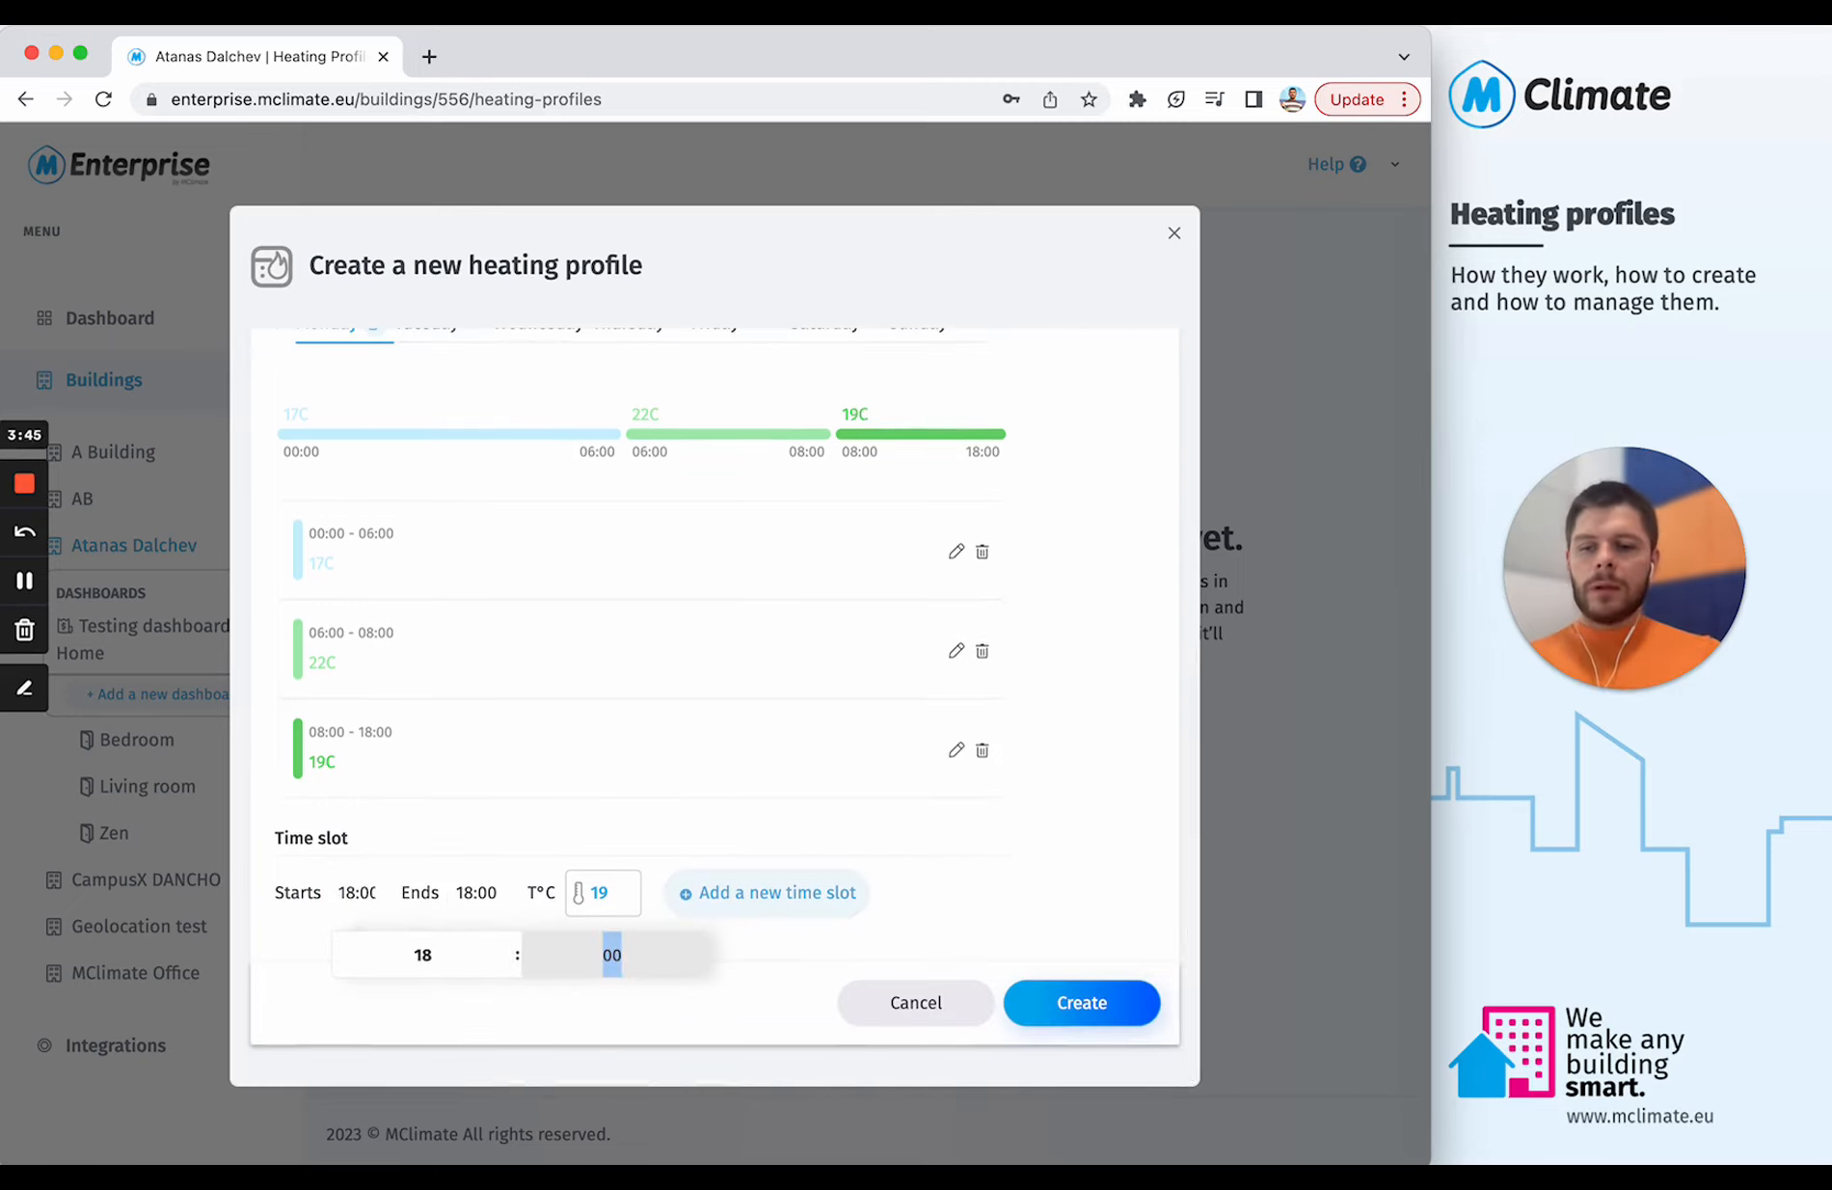
pyautogui.click(475, 892)
pyautogui.write('23')
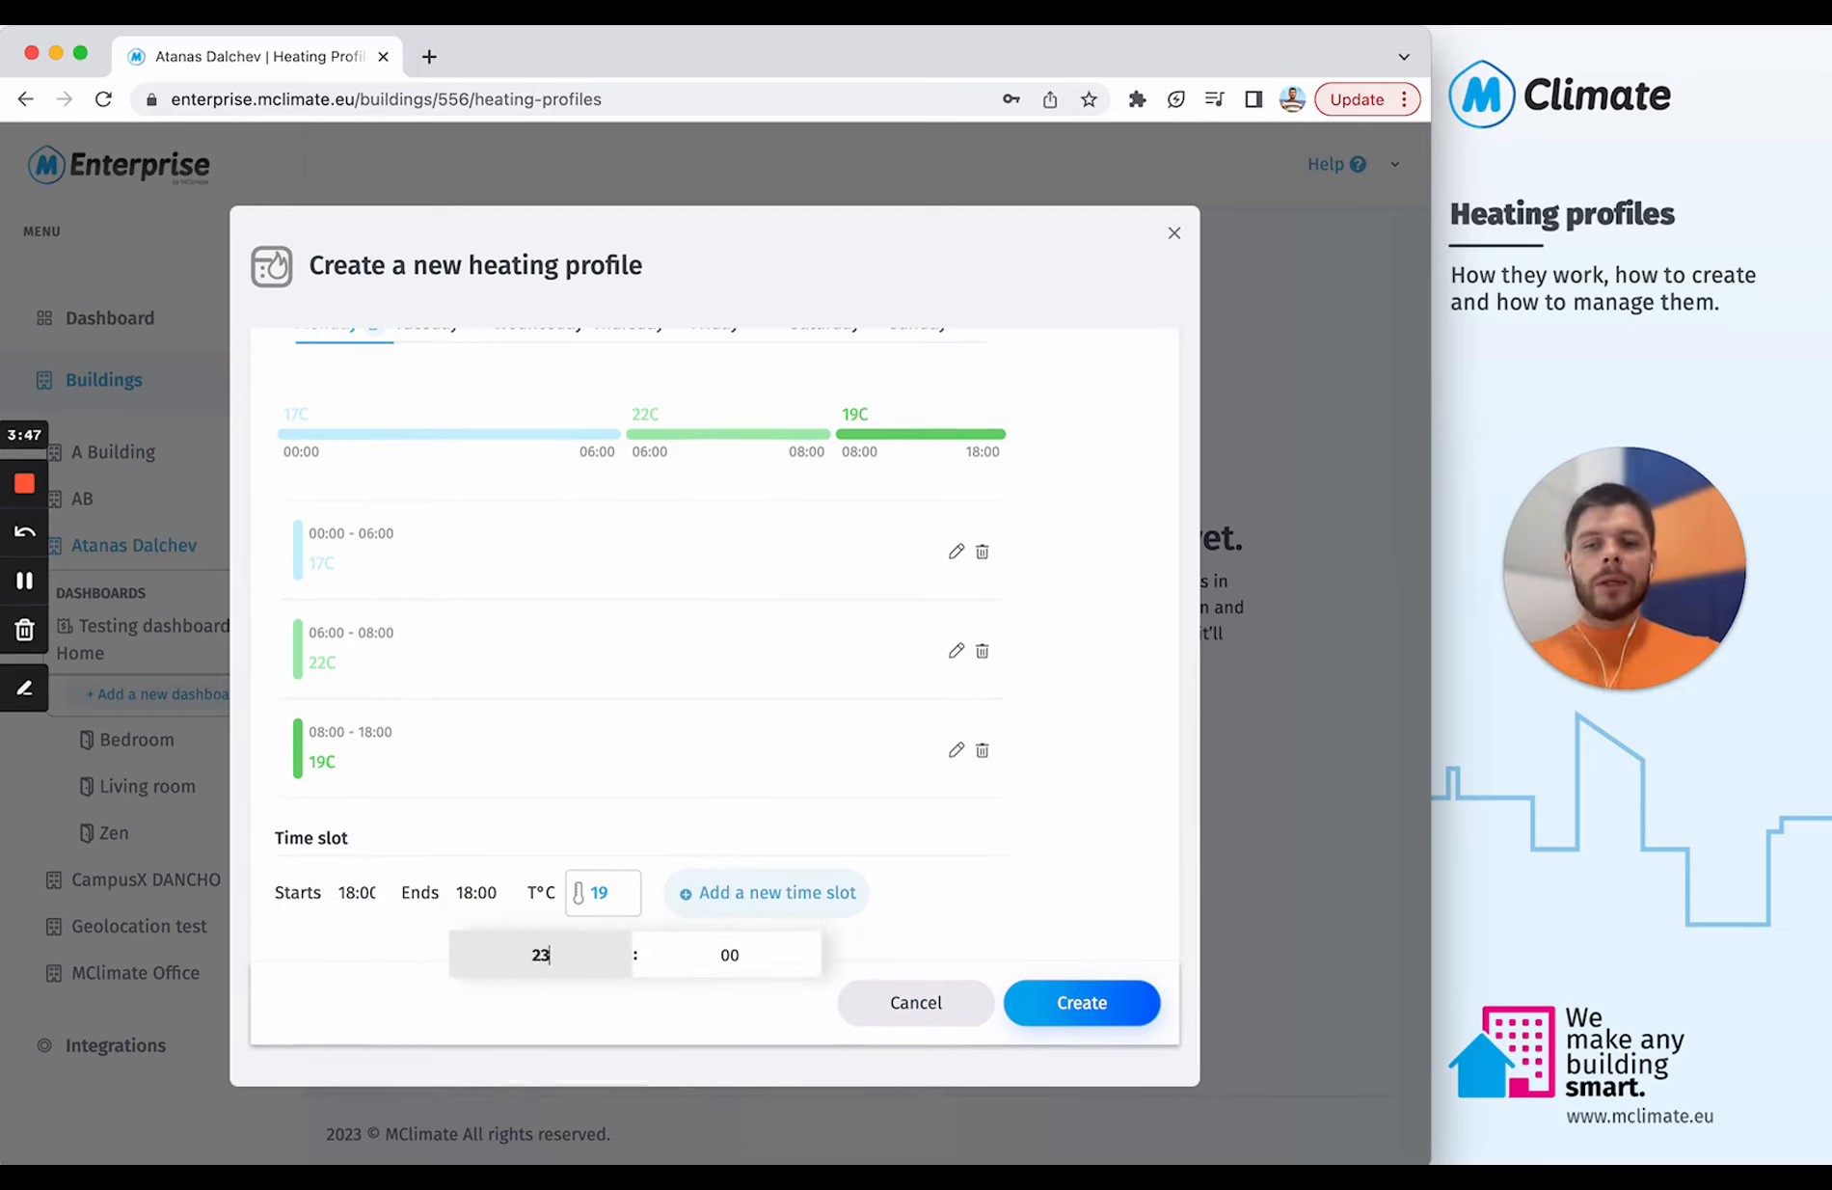
pyautogui.click(602, 897)
pyautogui.click(626, 887)
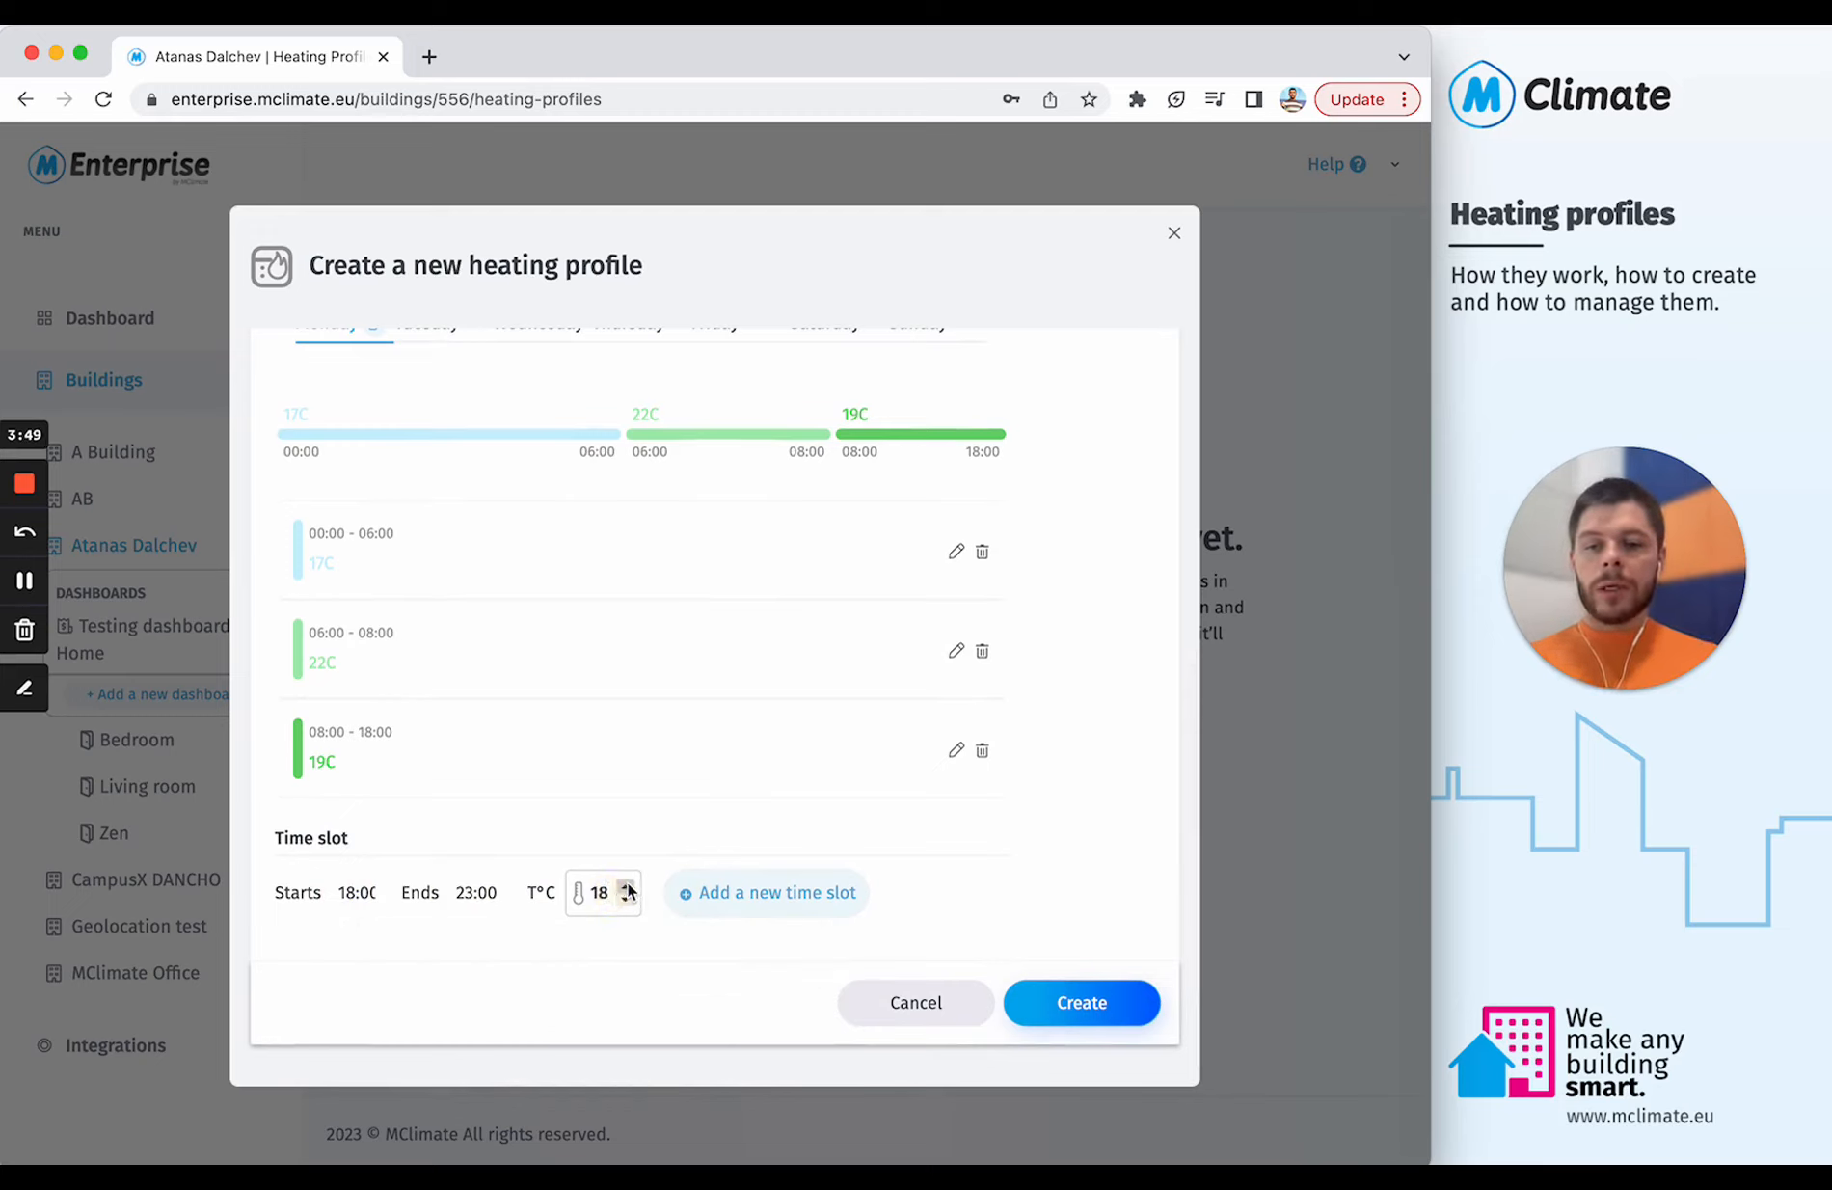
pyautogui.click(626, 886)
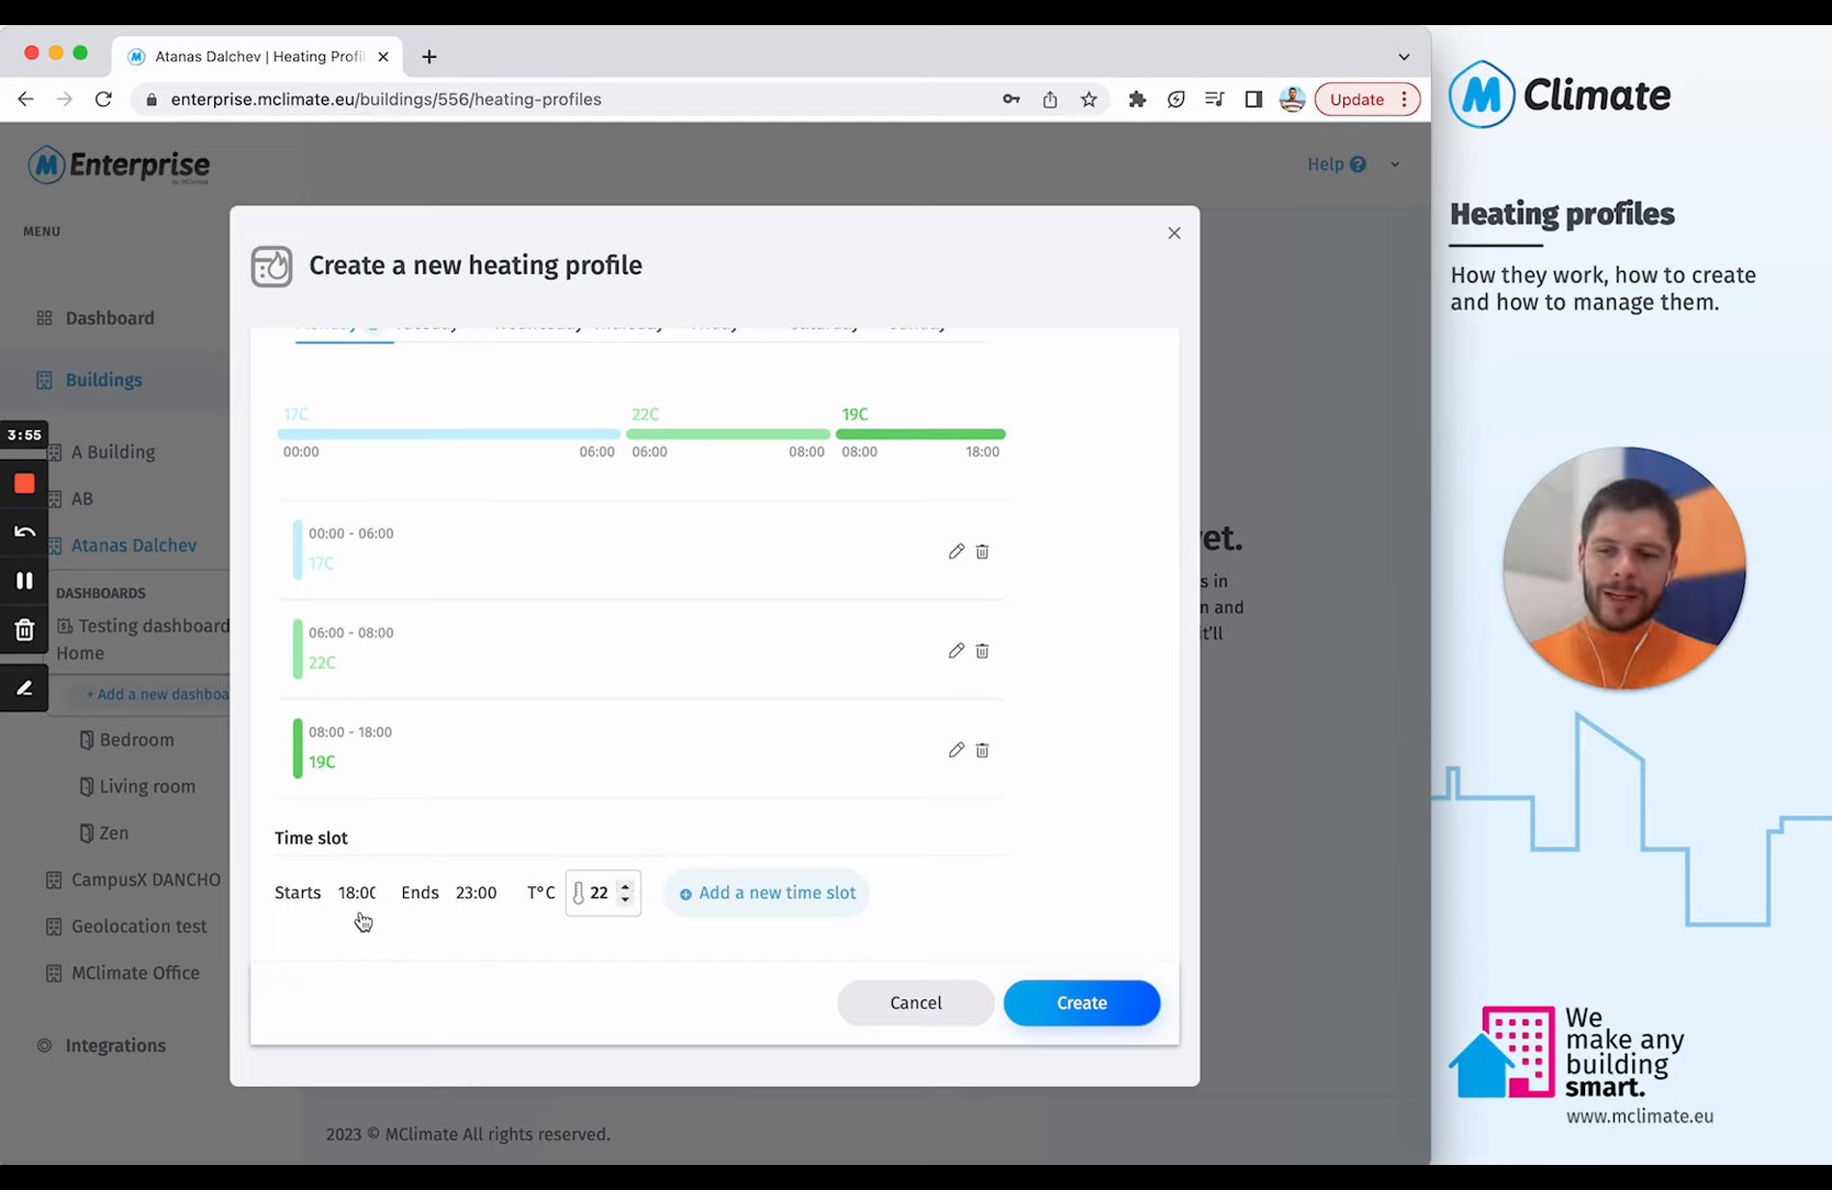
pyautogui.click(626, 887)
pyautogui.click(707, 894)
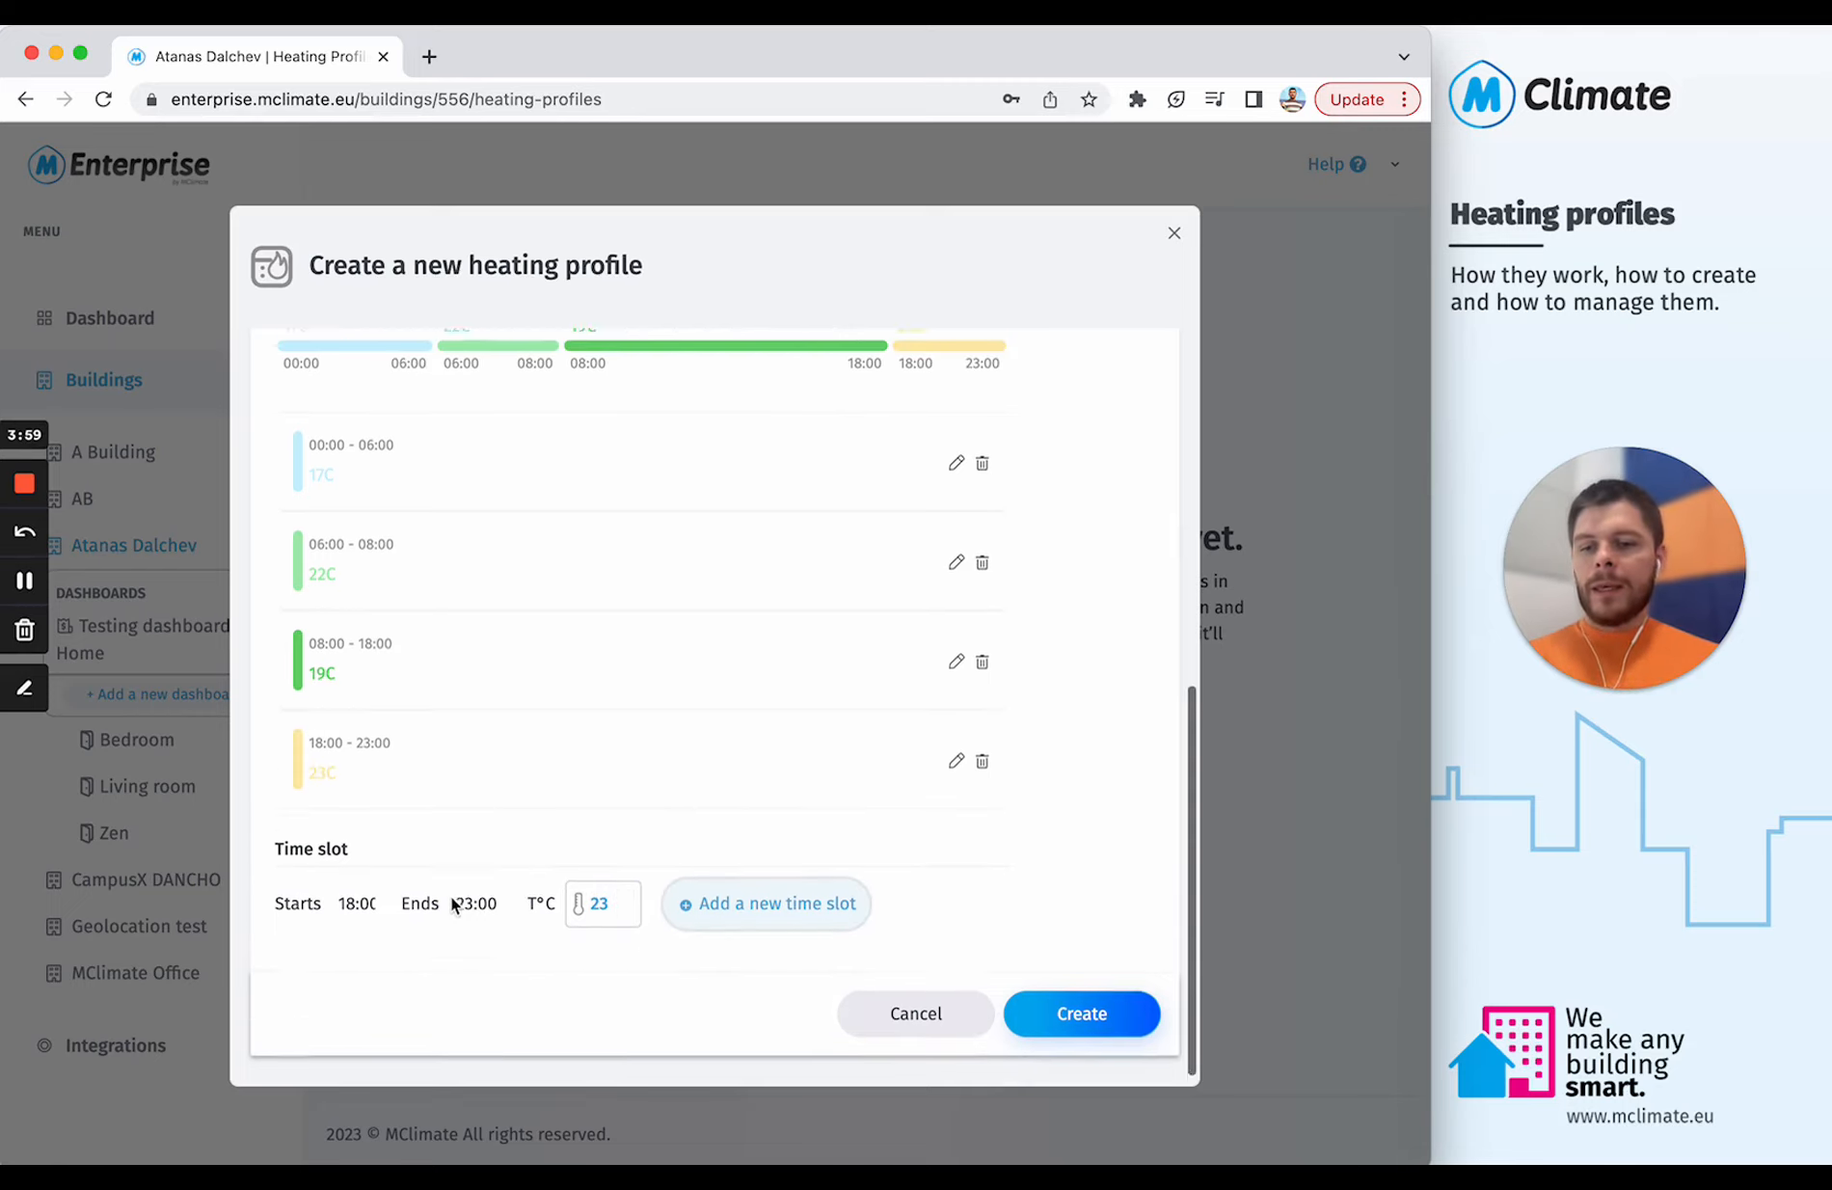
# Step: Add a final Monday time slot from 23:00 to 00:00 at 19 °C
pyautogui.click(396, 736)
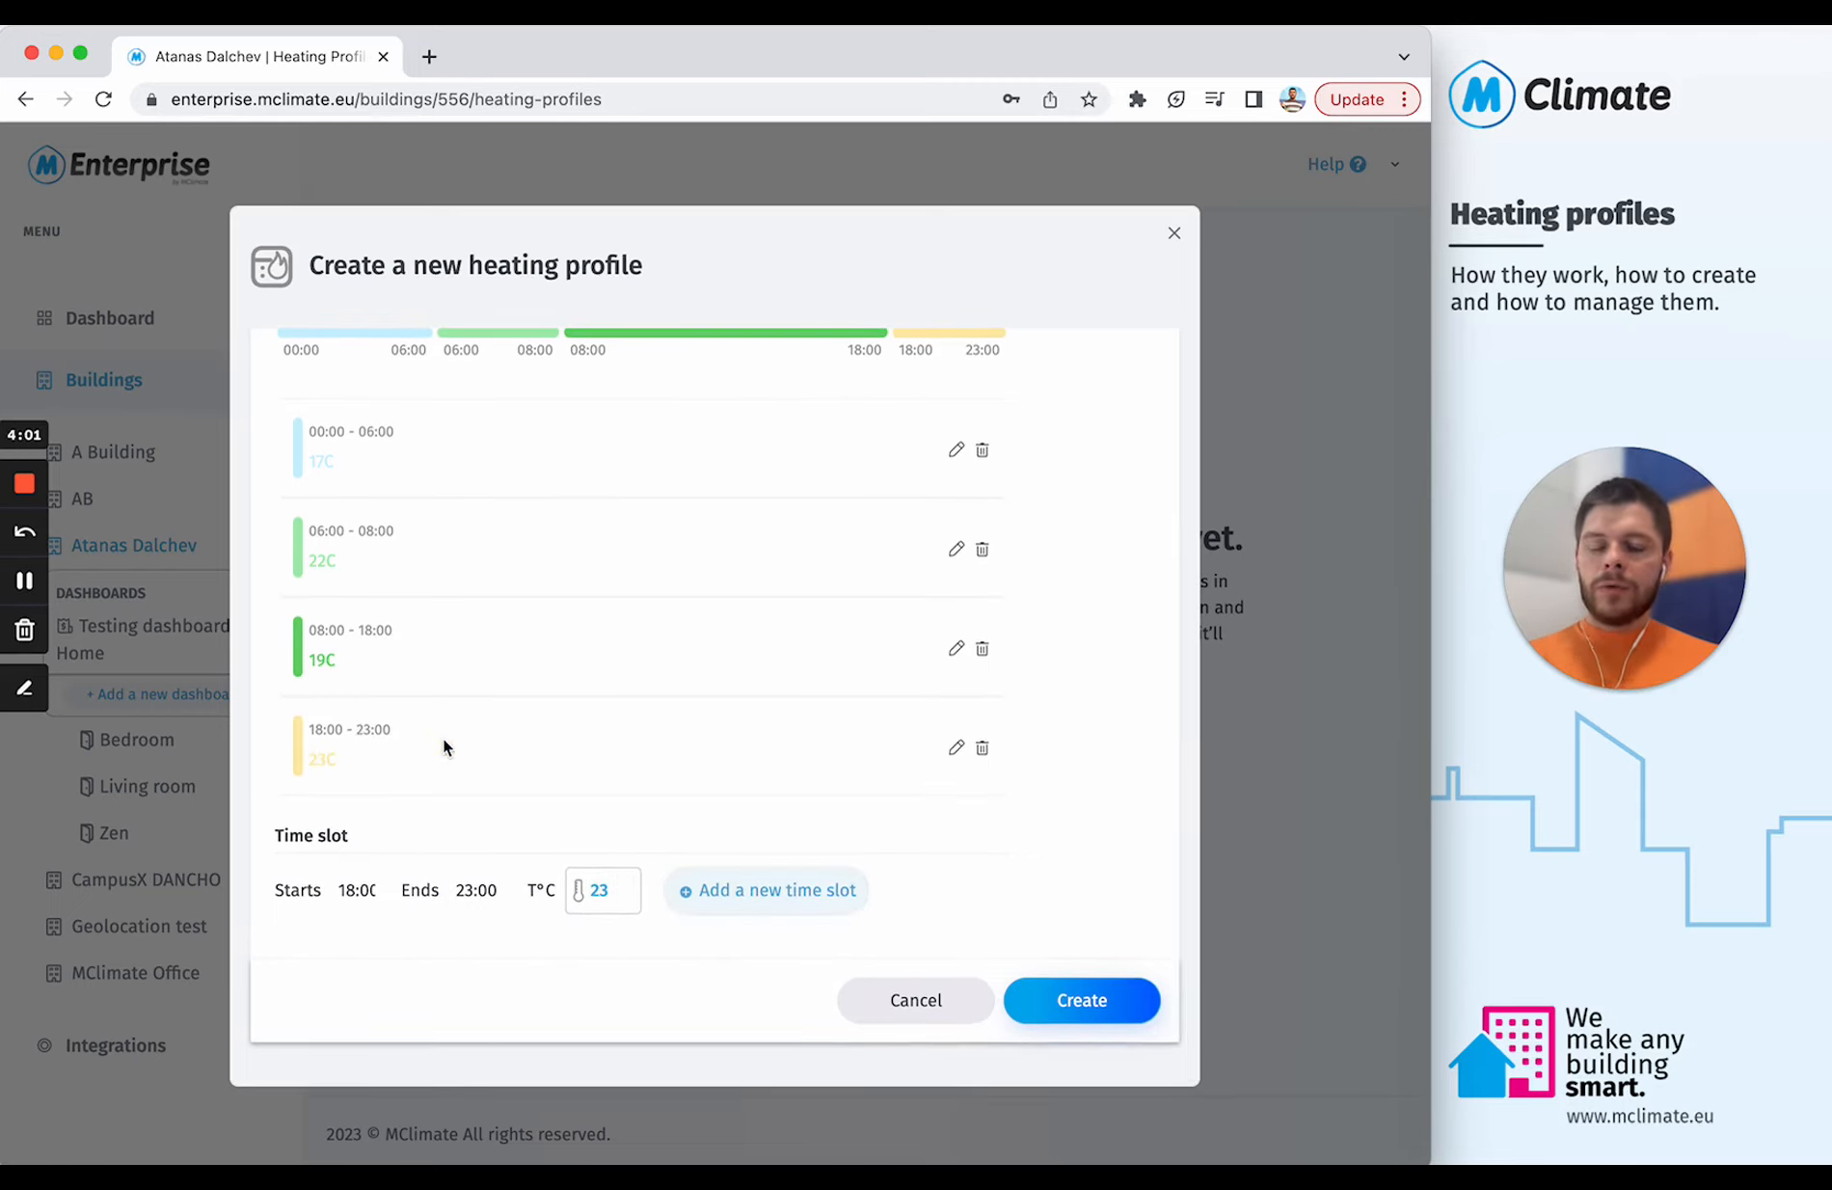
pyautogui.click(408, 732)
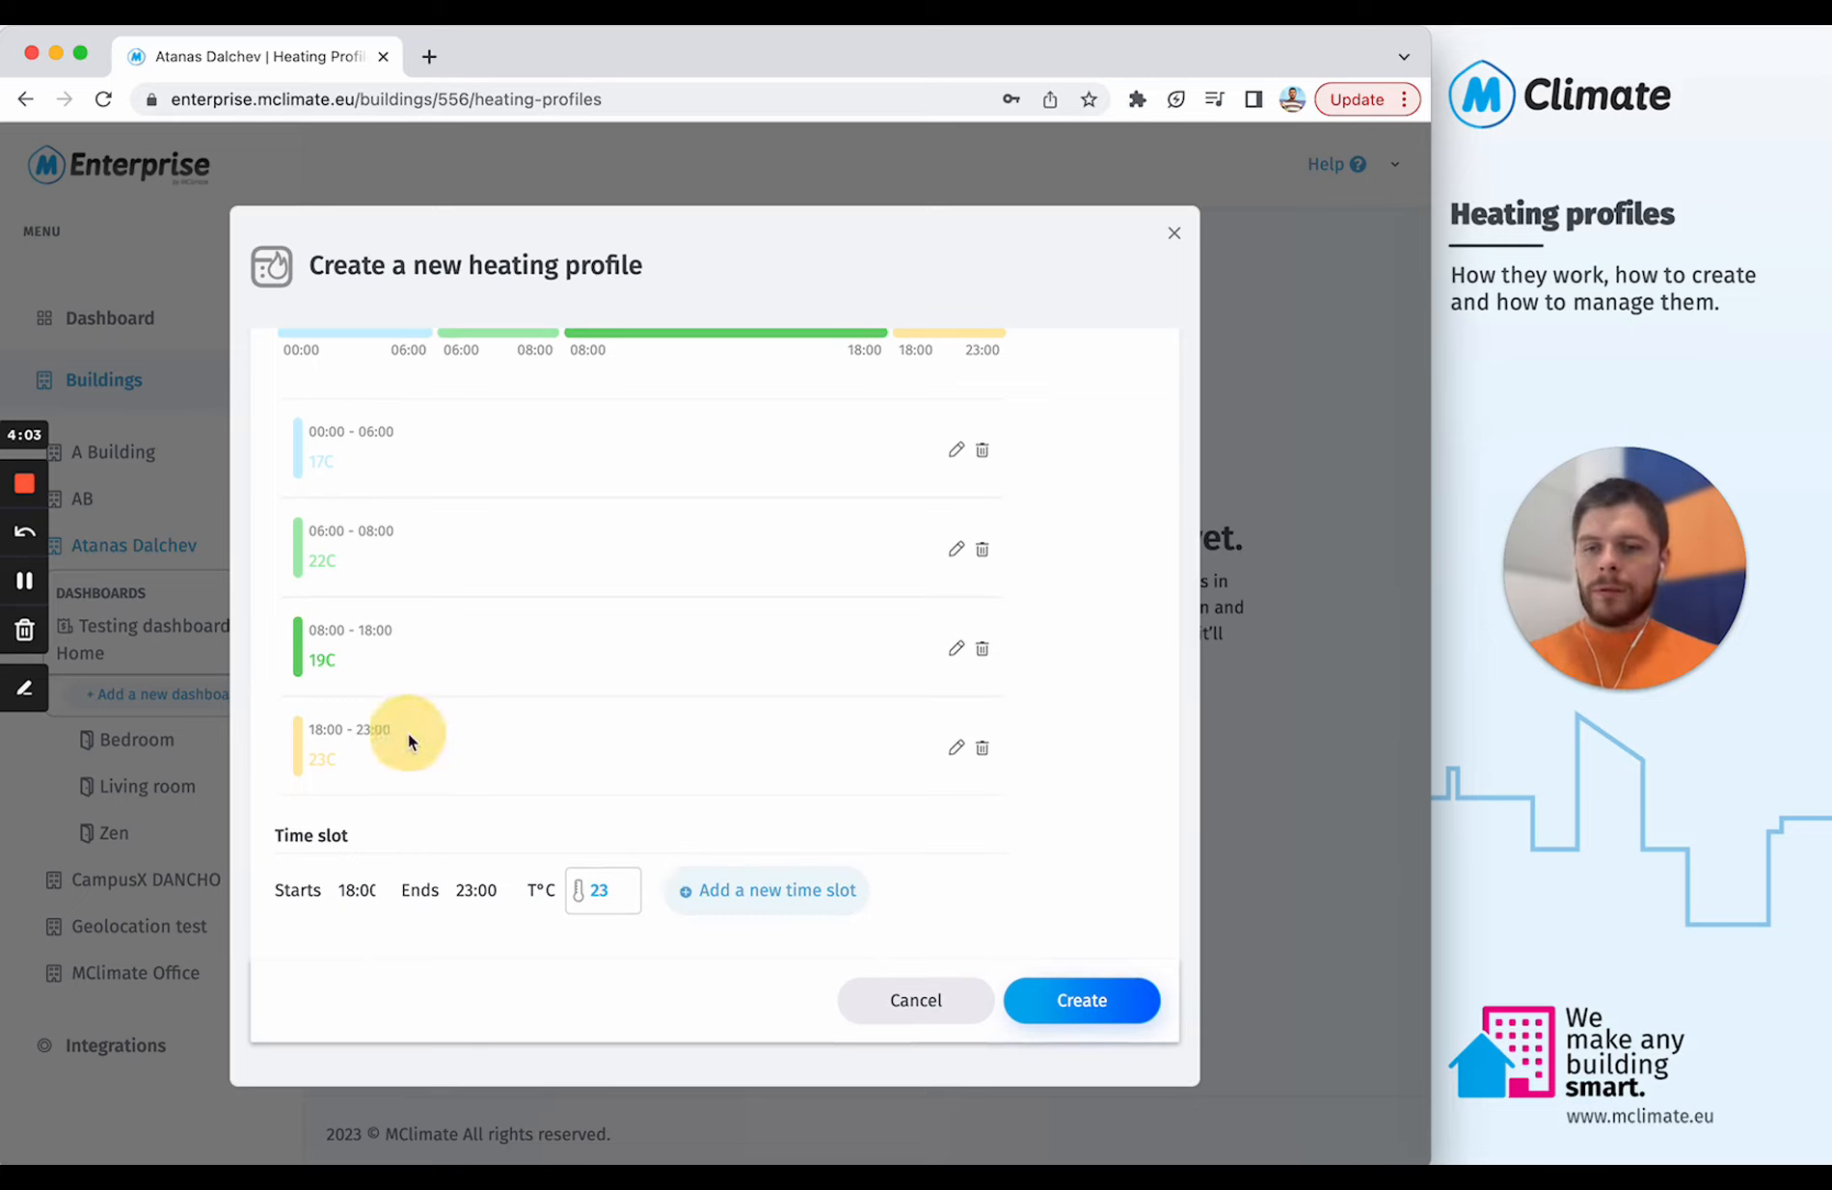
pyautogui.click(359, 888)
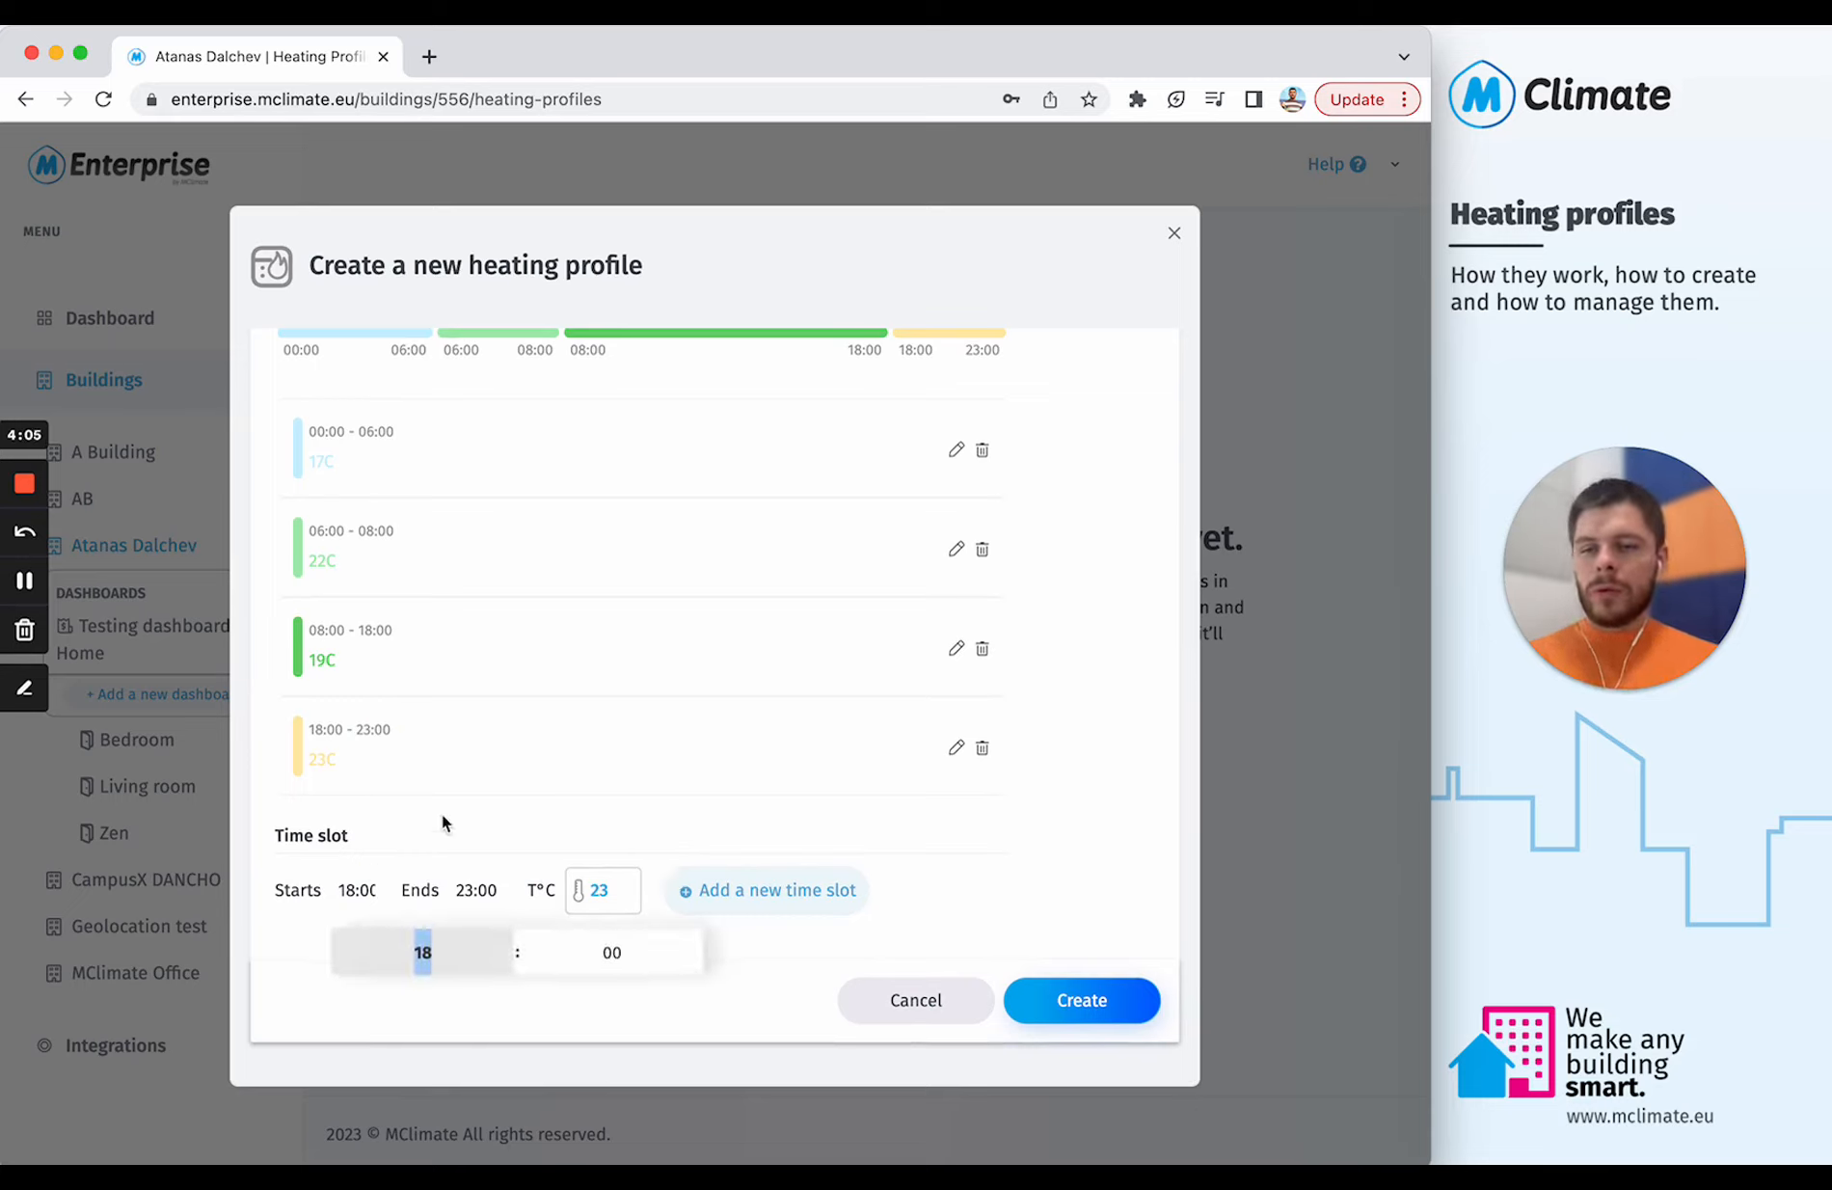
pyautogui.write('23')
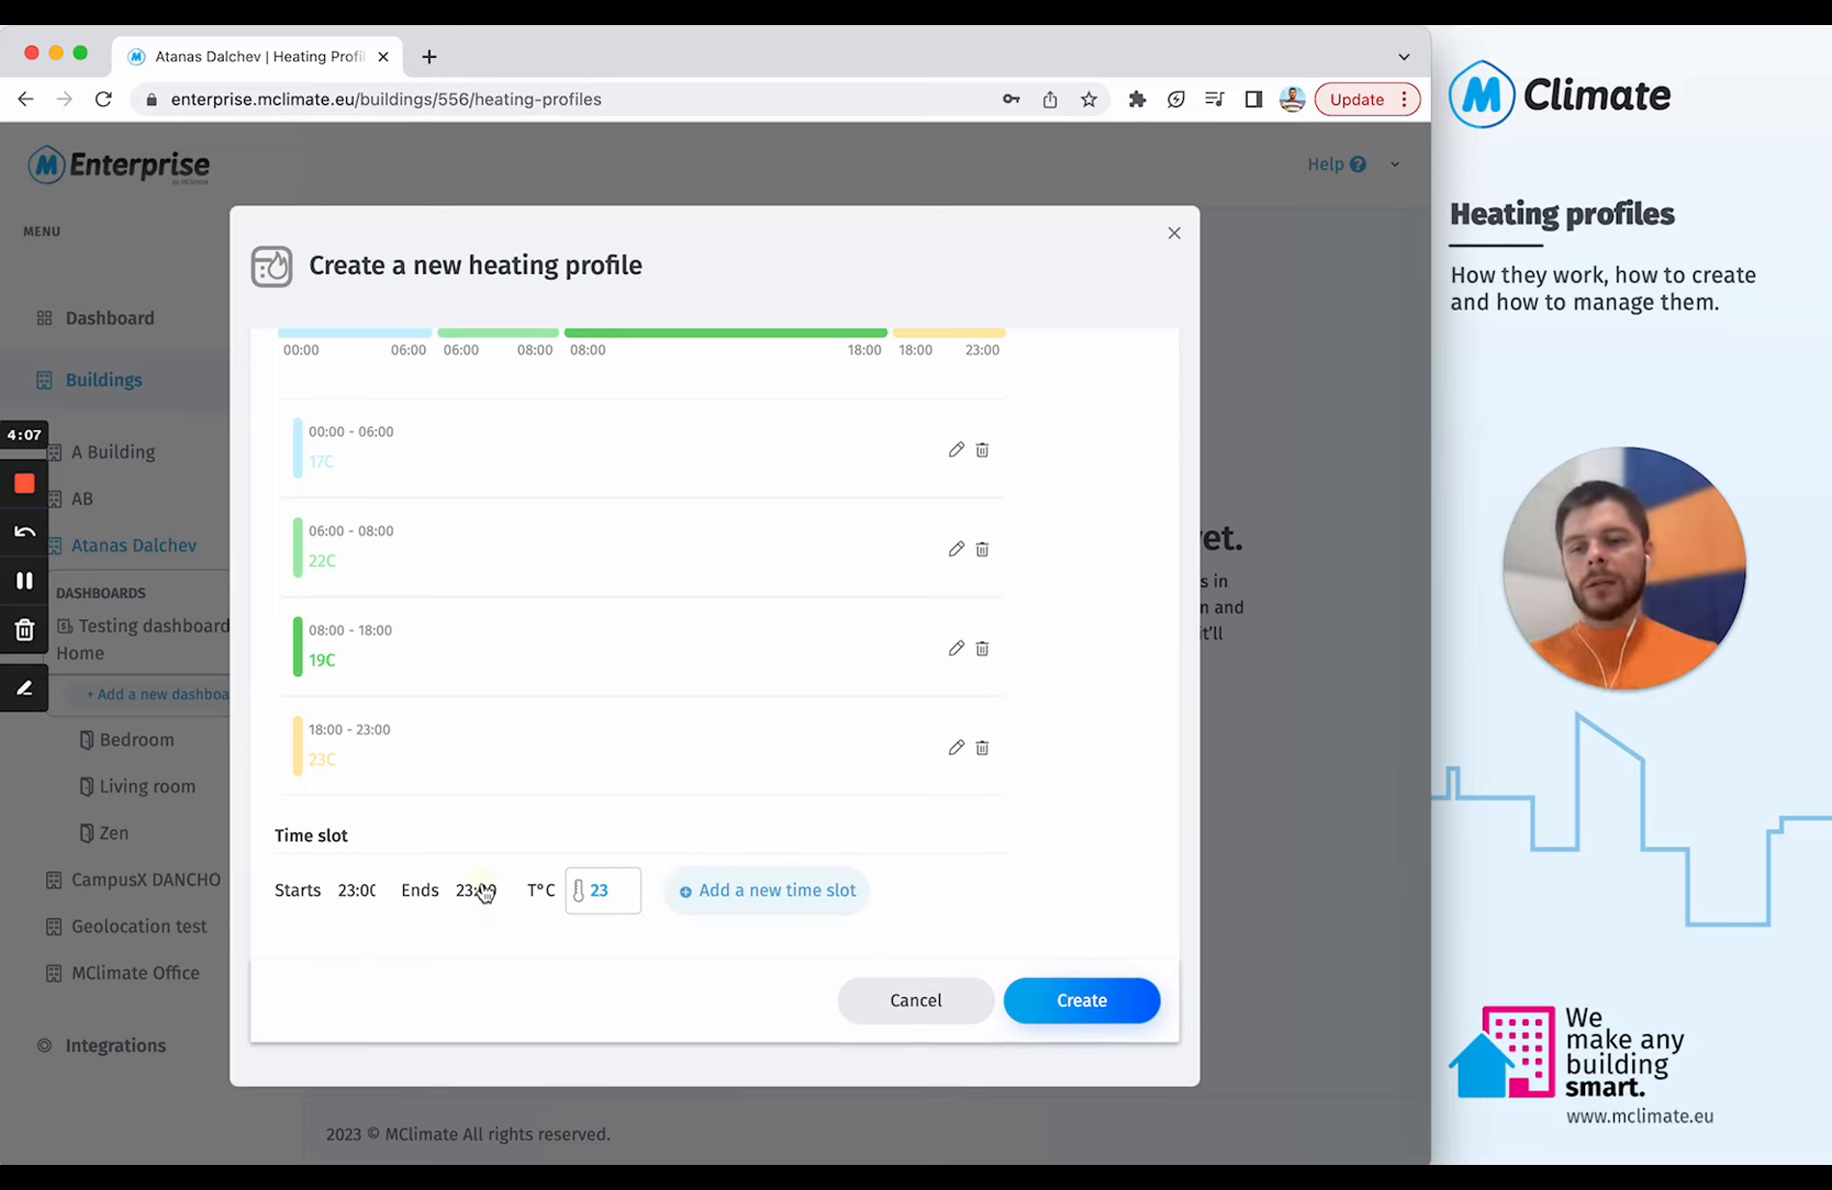
pyautogui.click(481, 887)
pyautogui.write('00')
pyautogui.click(600, 880)
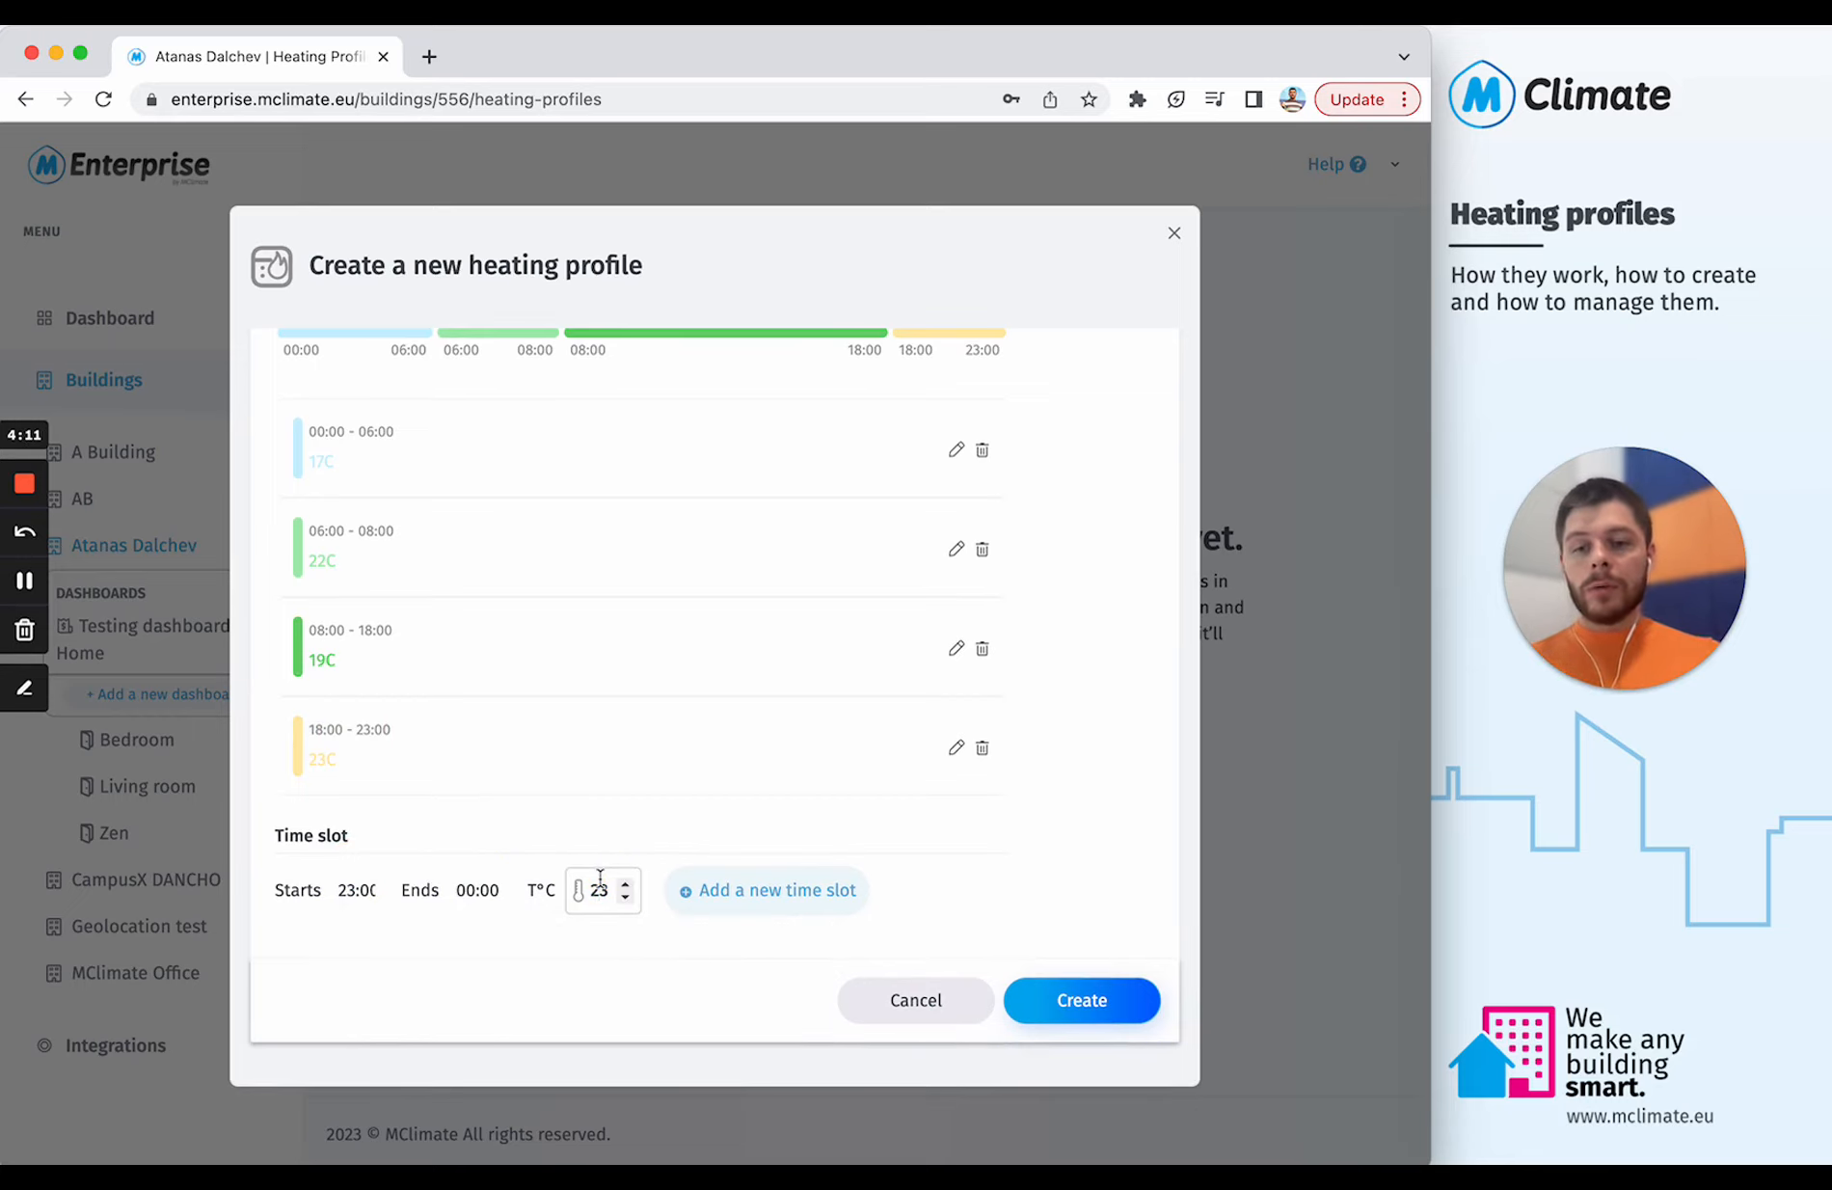
pyautogui.doubleClick(600, 886)
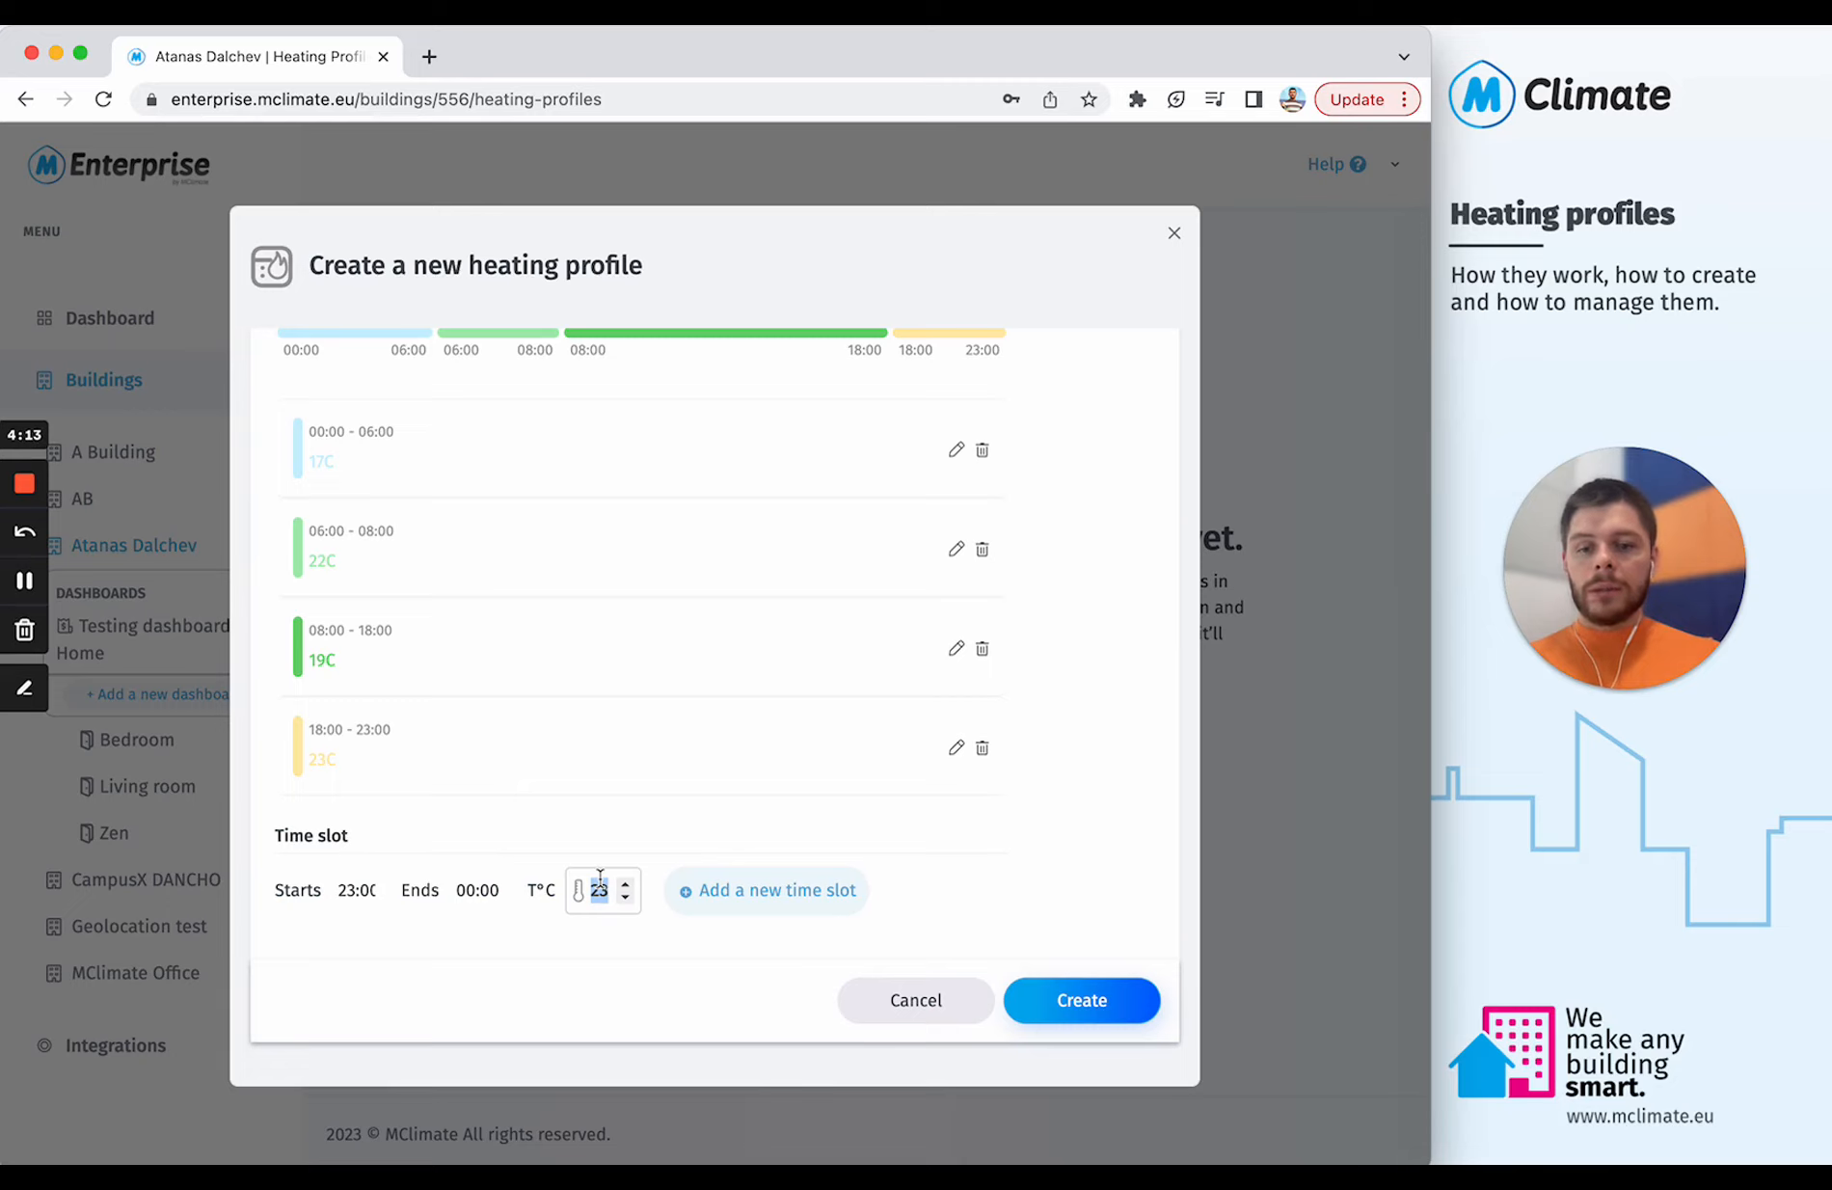
pyautogui.write('19')
pyautogui.click(704, 889)
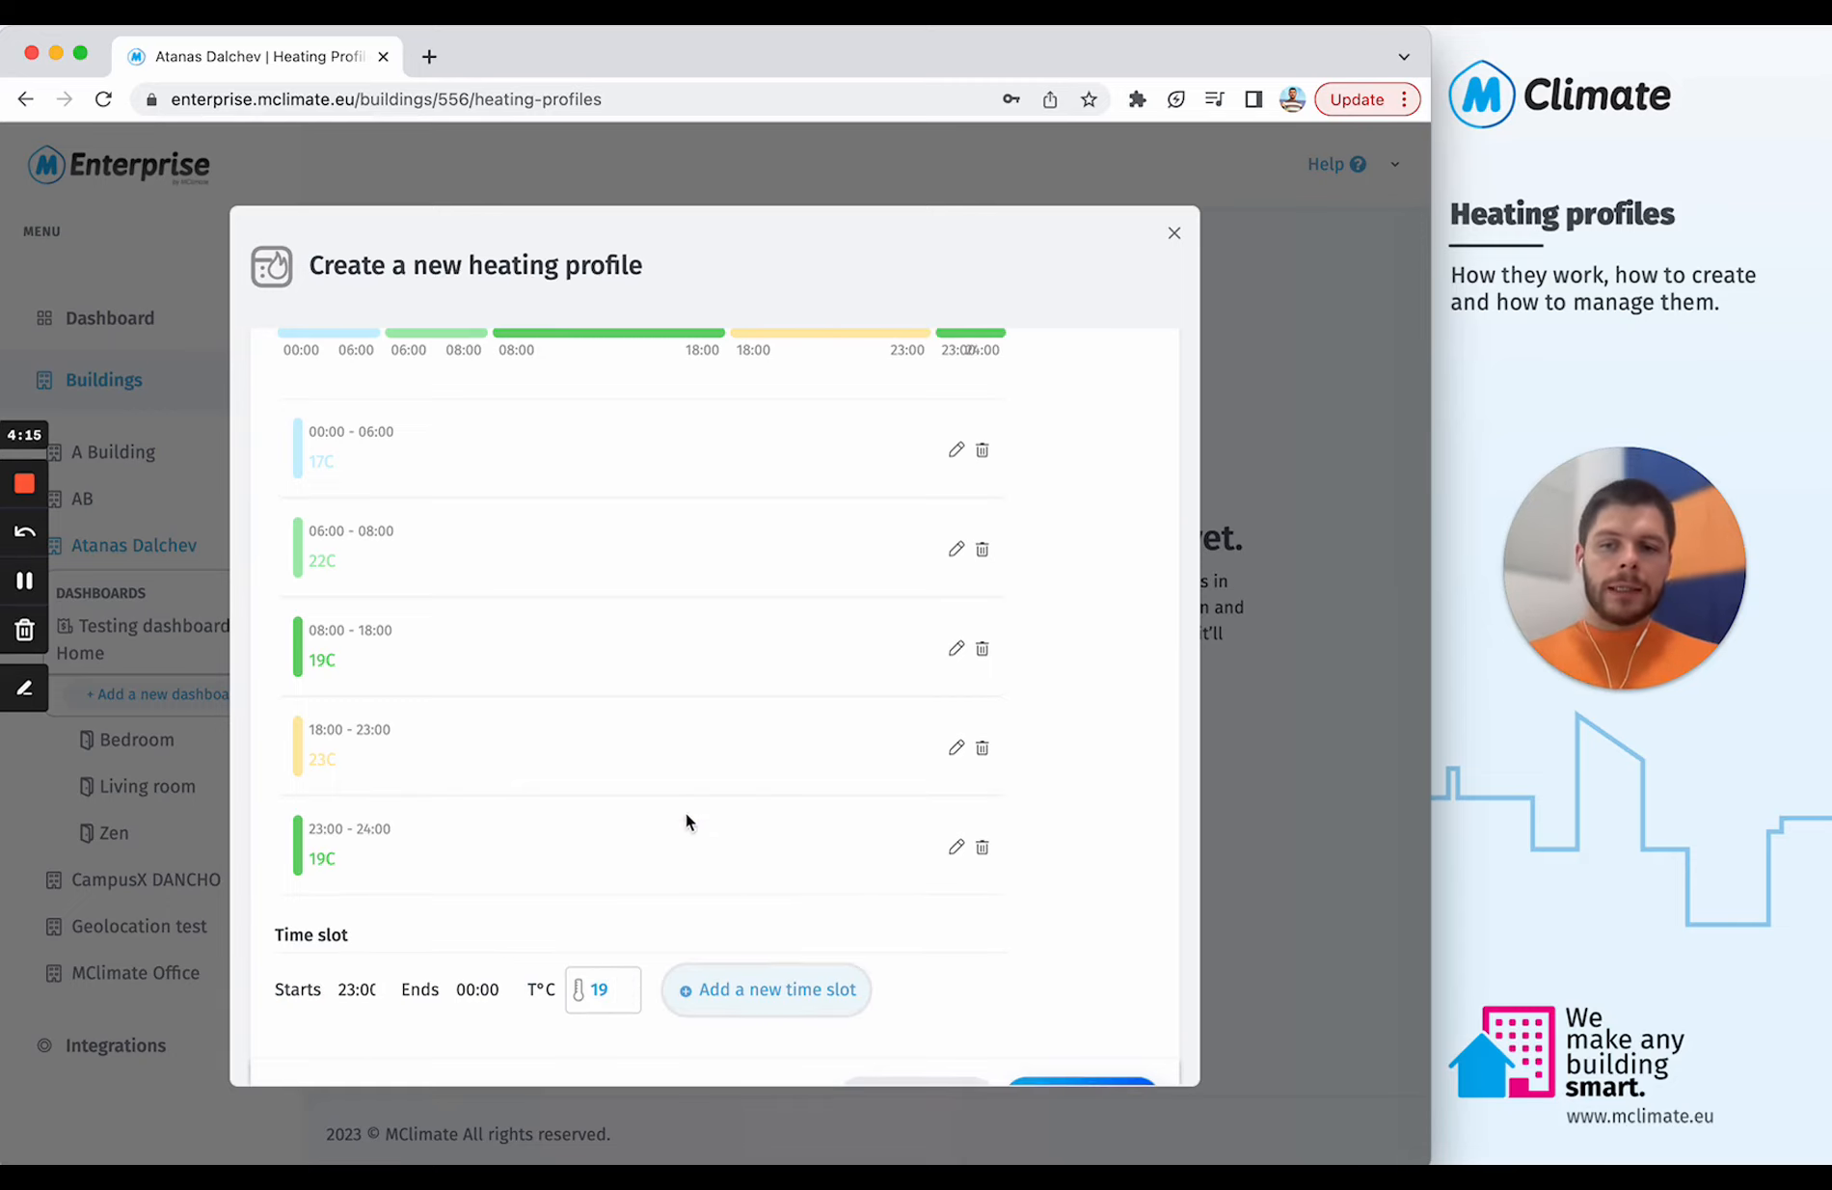
# Step: Review the Monday schedule timeline, checking the time ranges and temperatures of its slots
pyautogui.scroll(3, 684, 787)
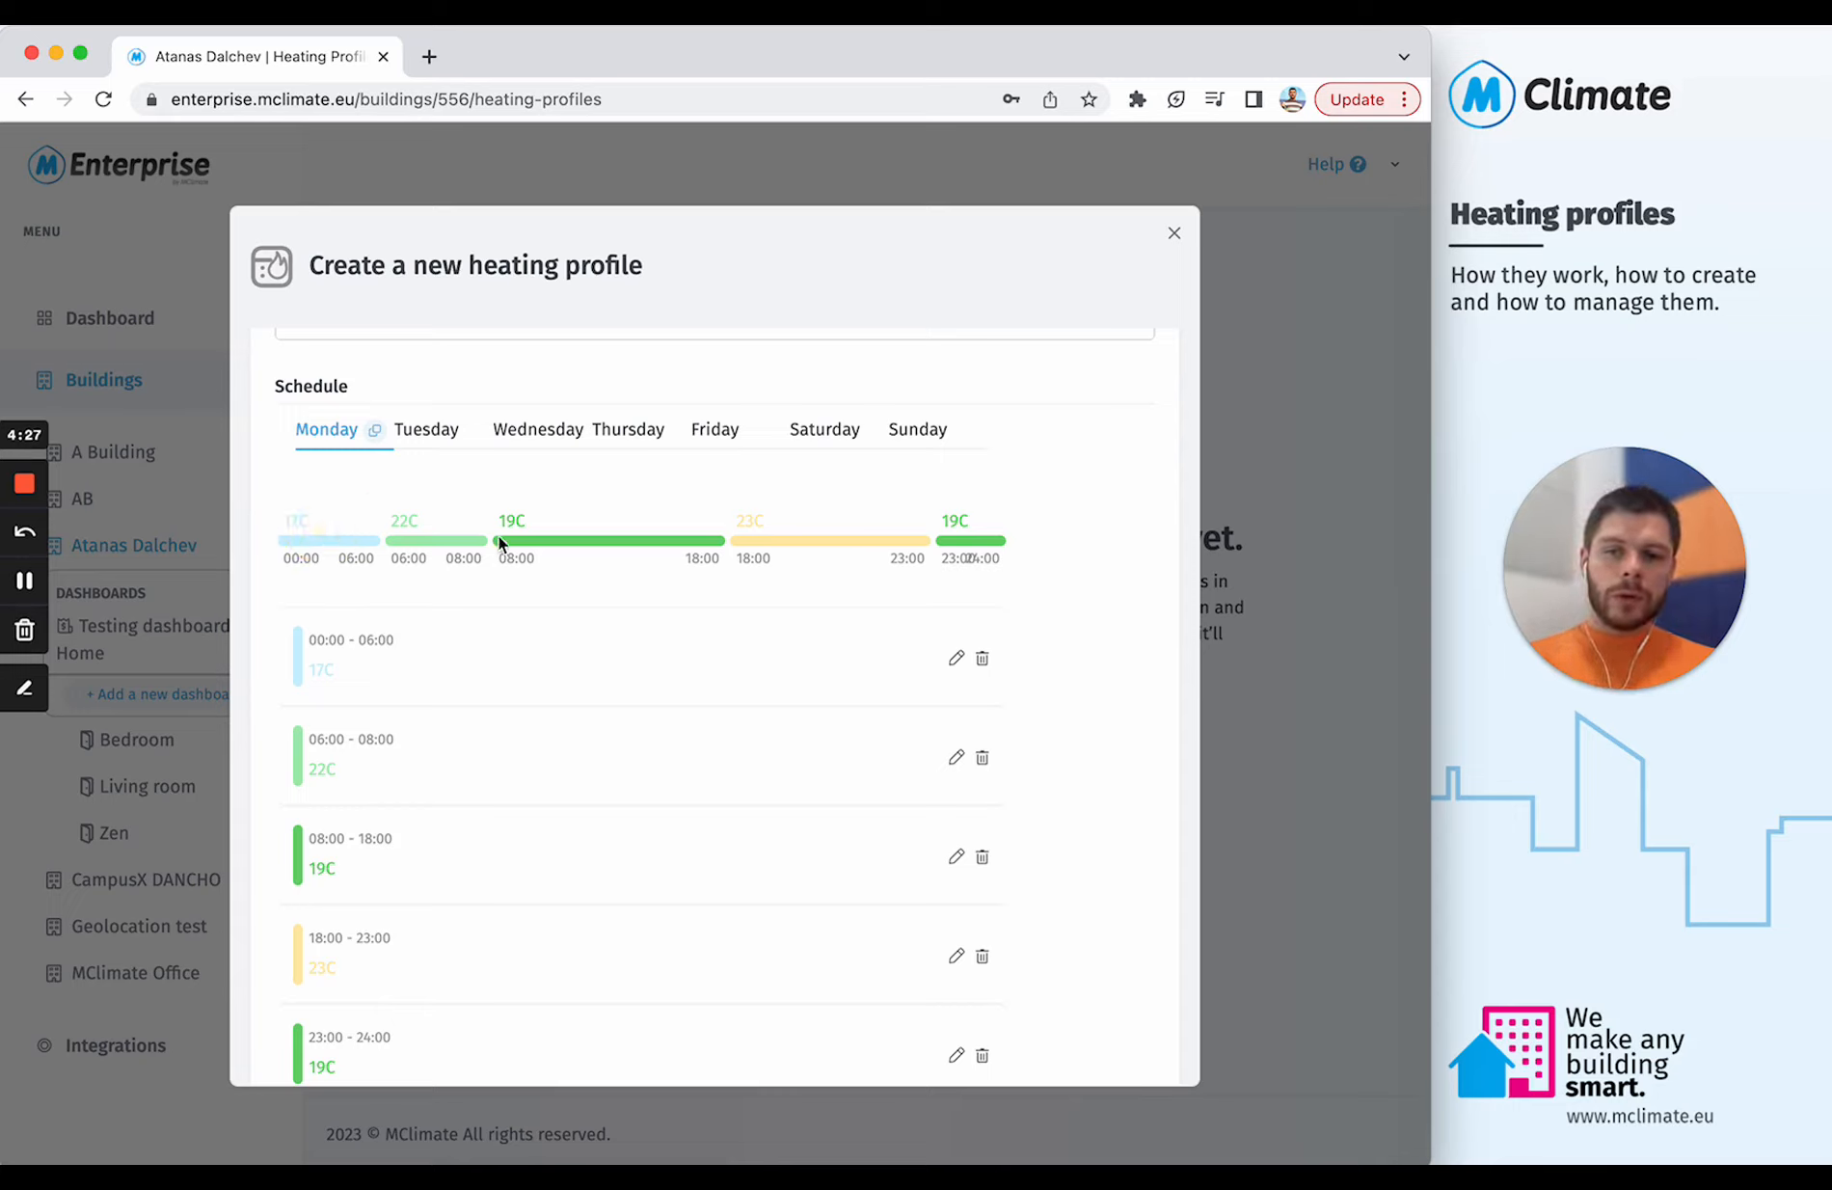
pyautogui.click(511, 556)
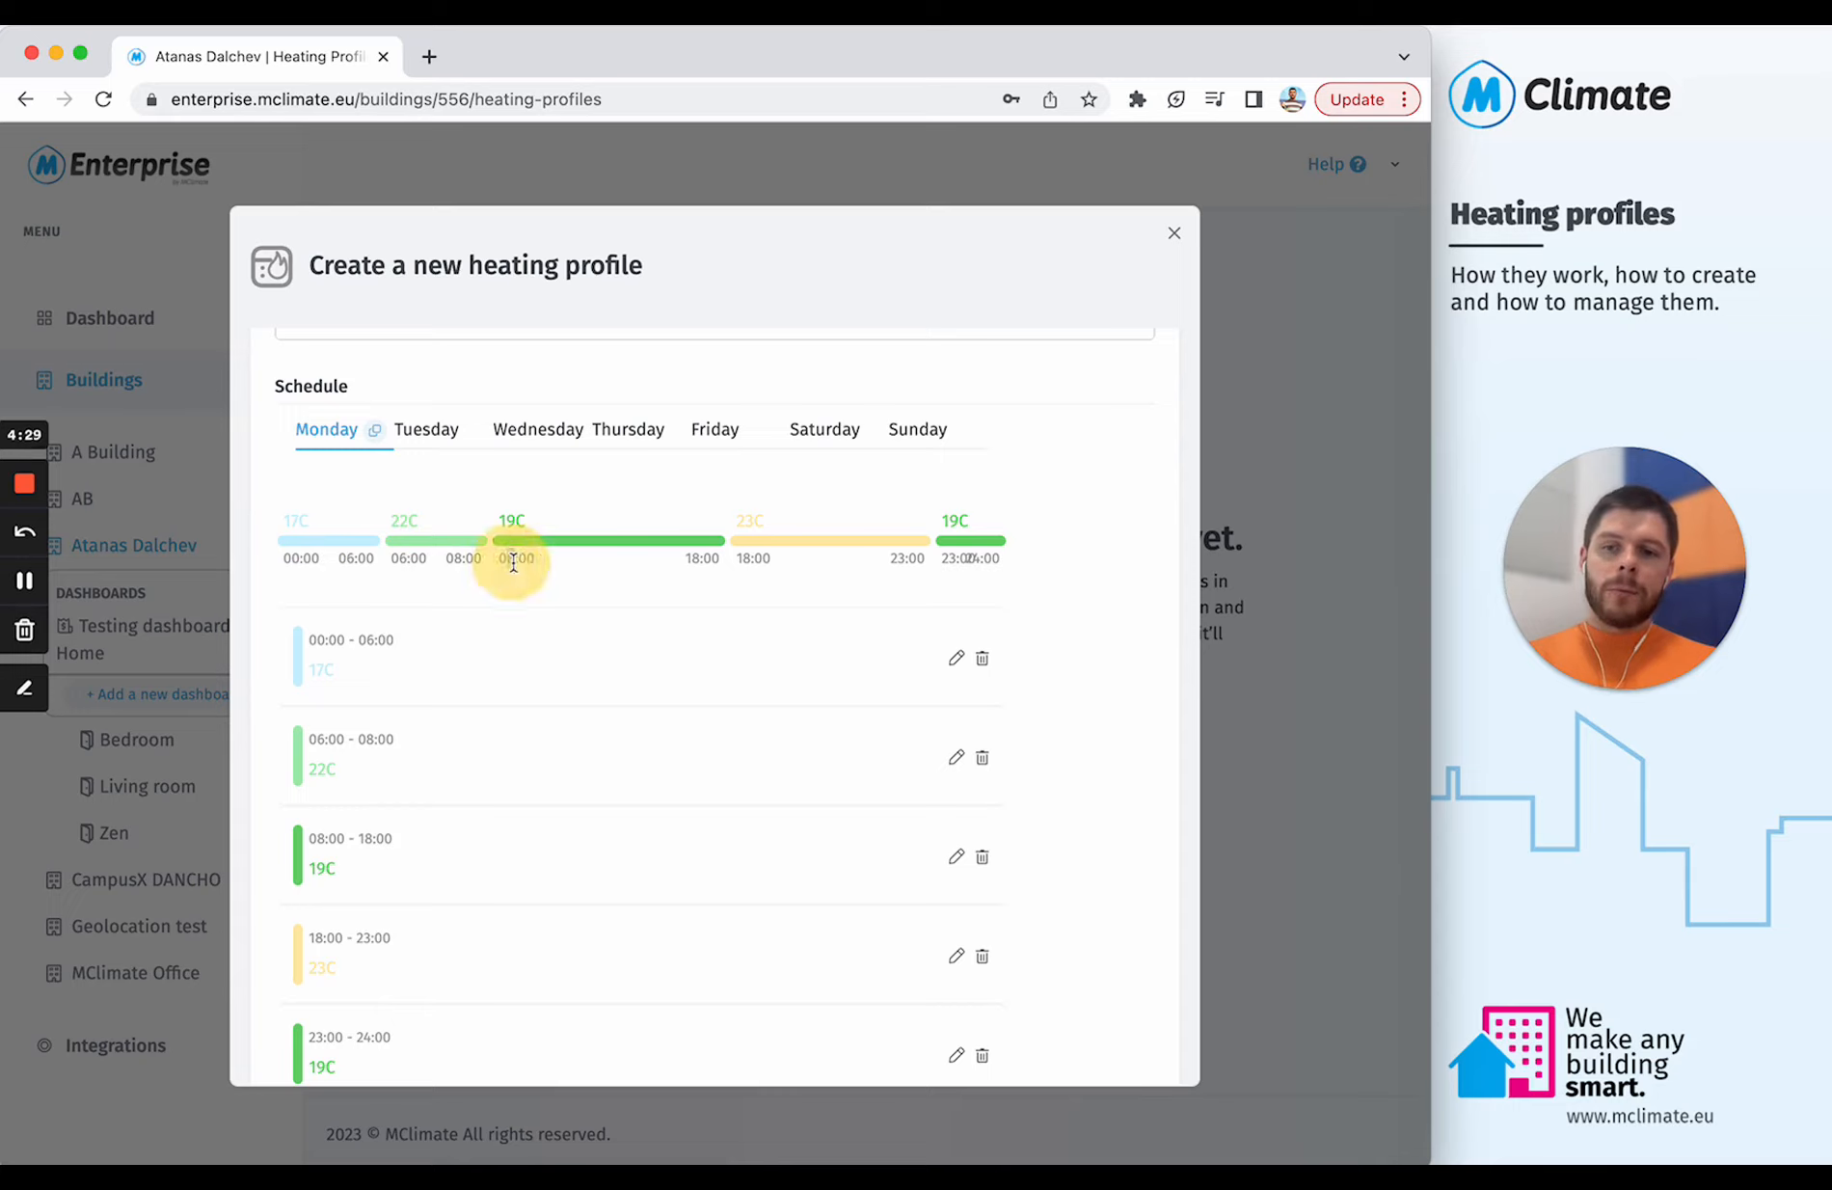
pyautogui.click(708, 556)
pyautogui.click(692, 543)
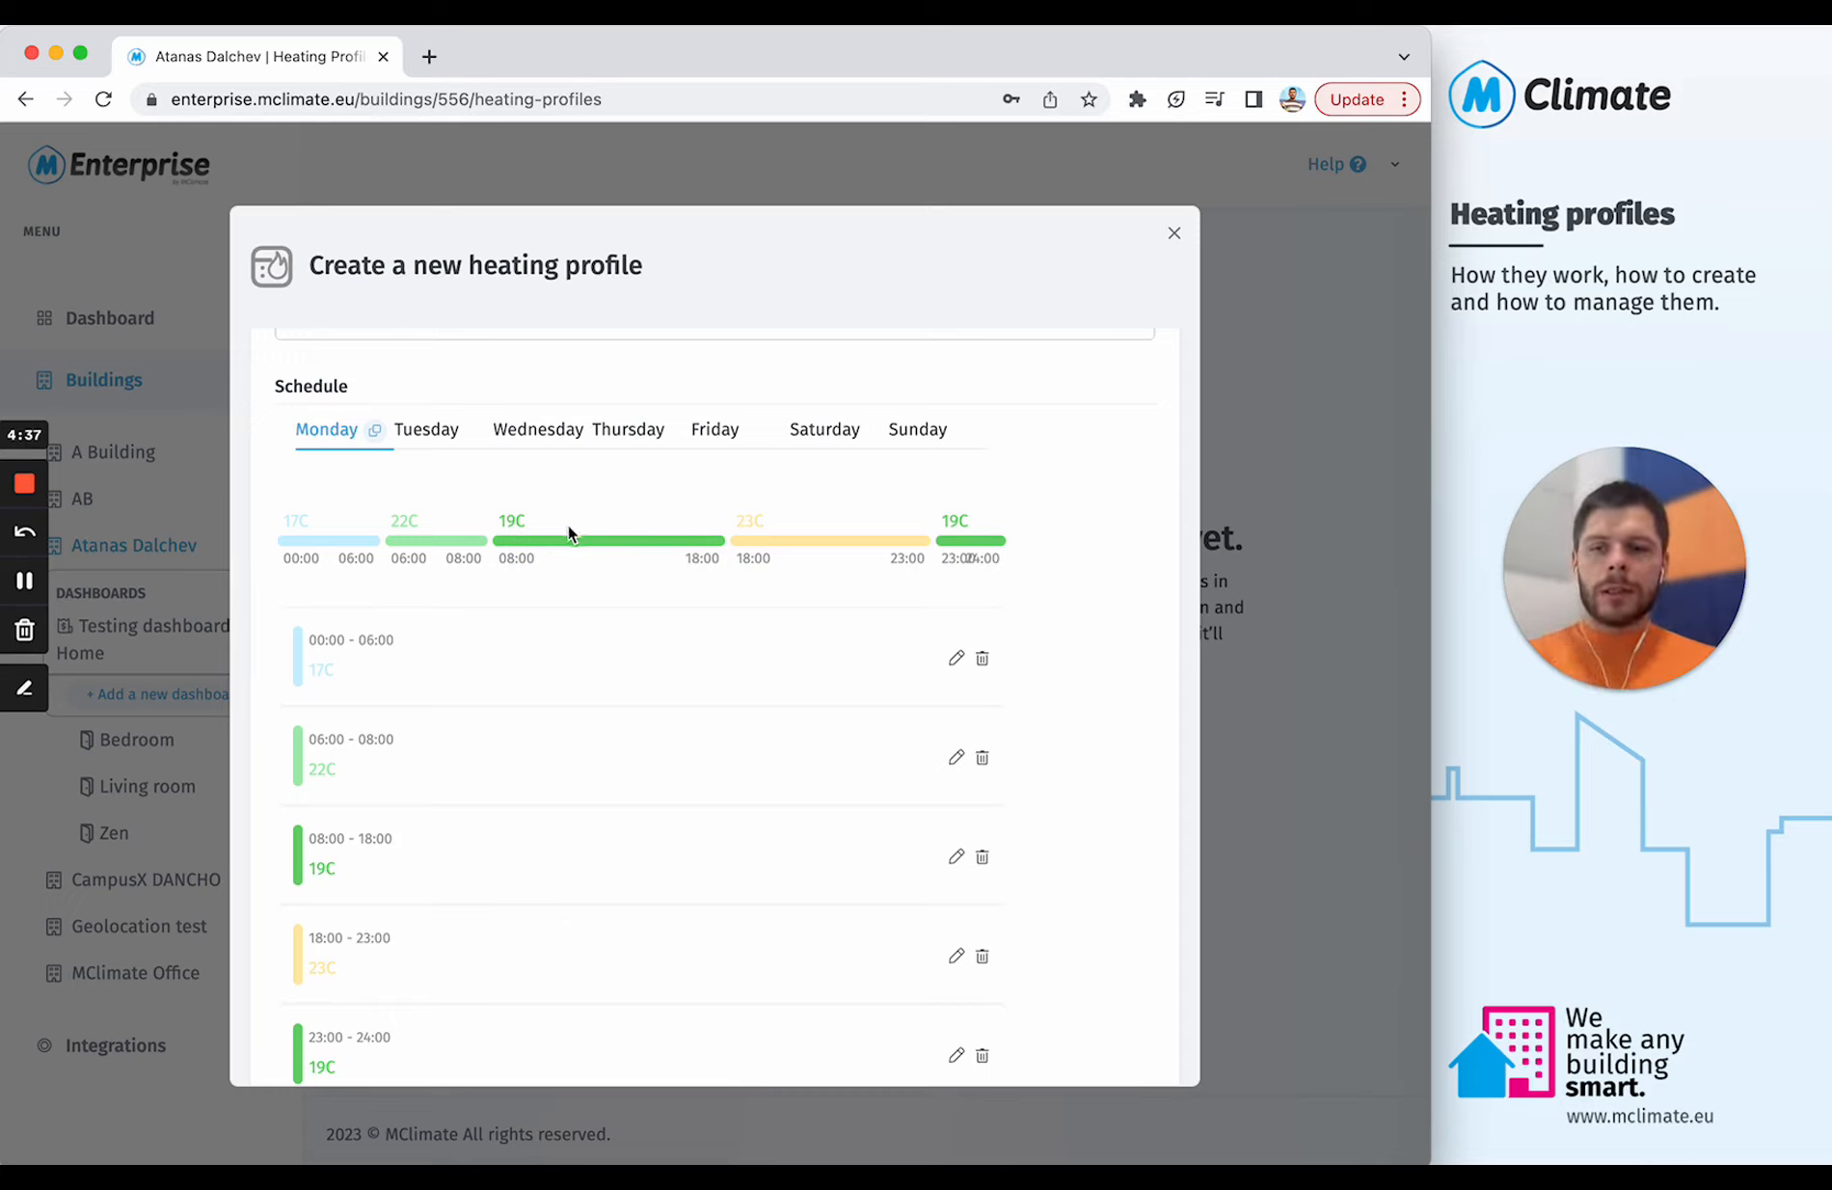
pyautogui.click(534, 520)
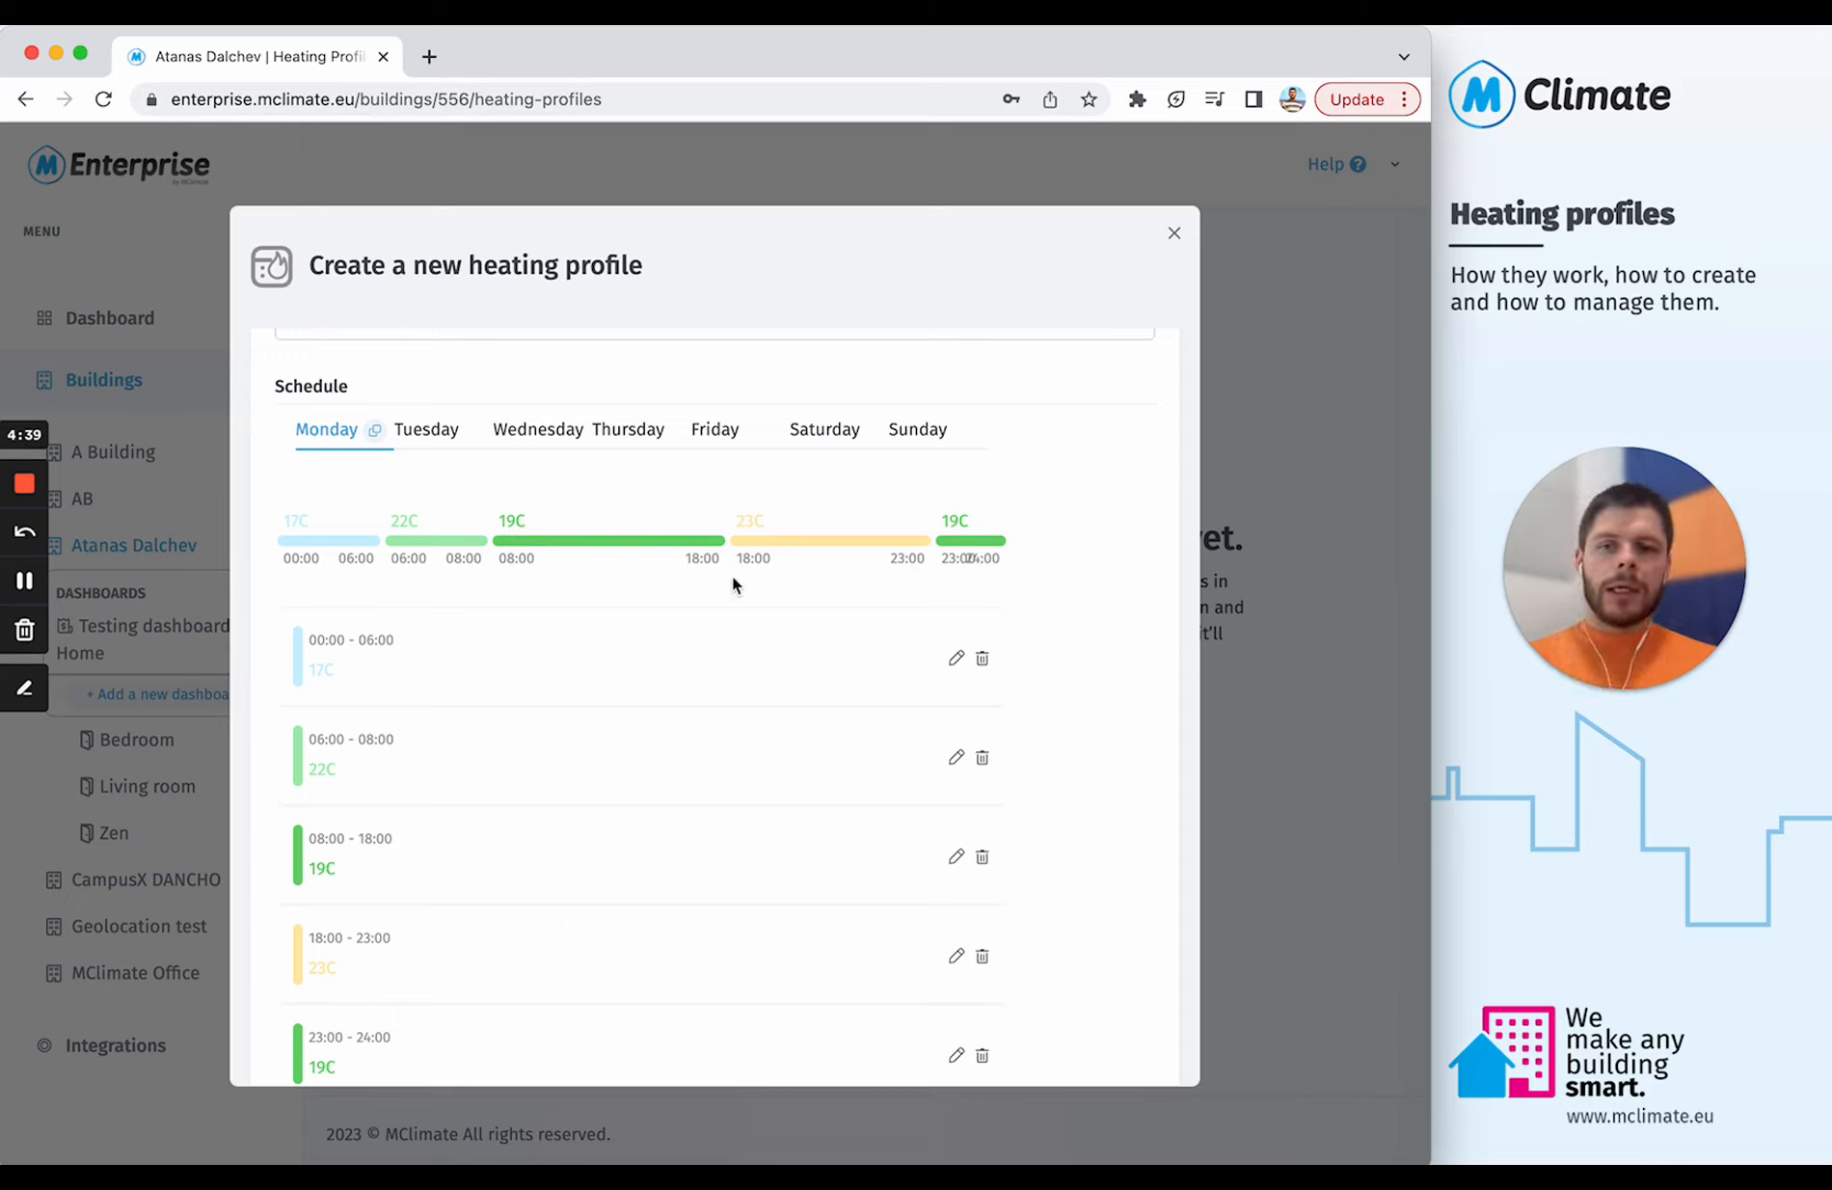
pyautogui.click(759, 561)
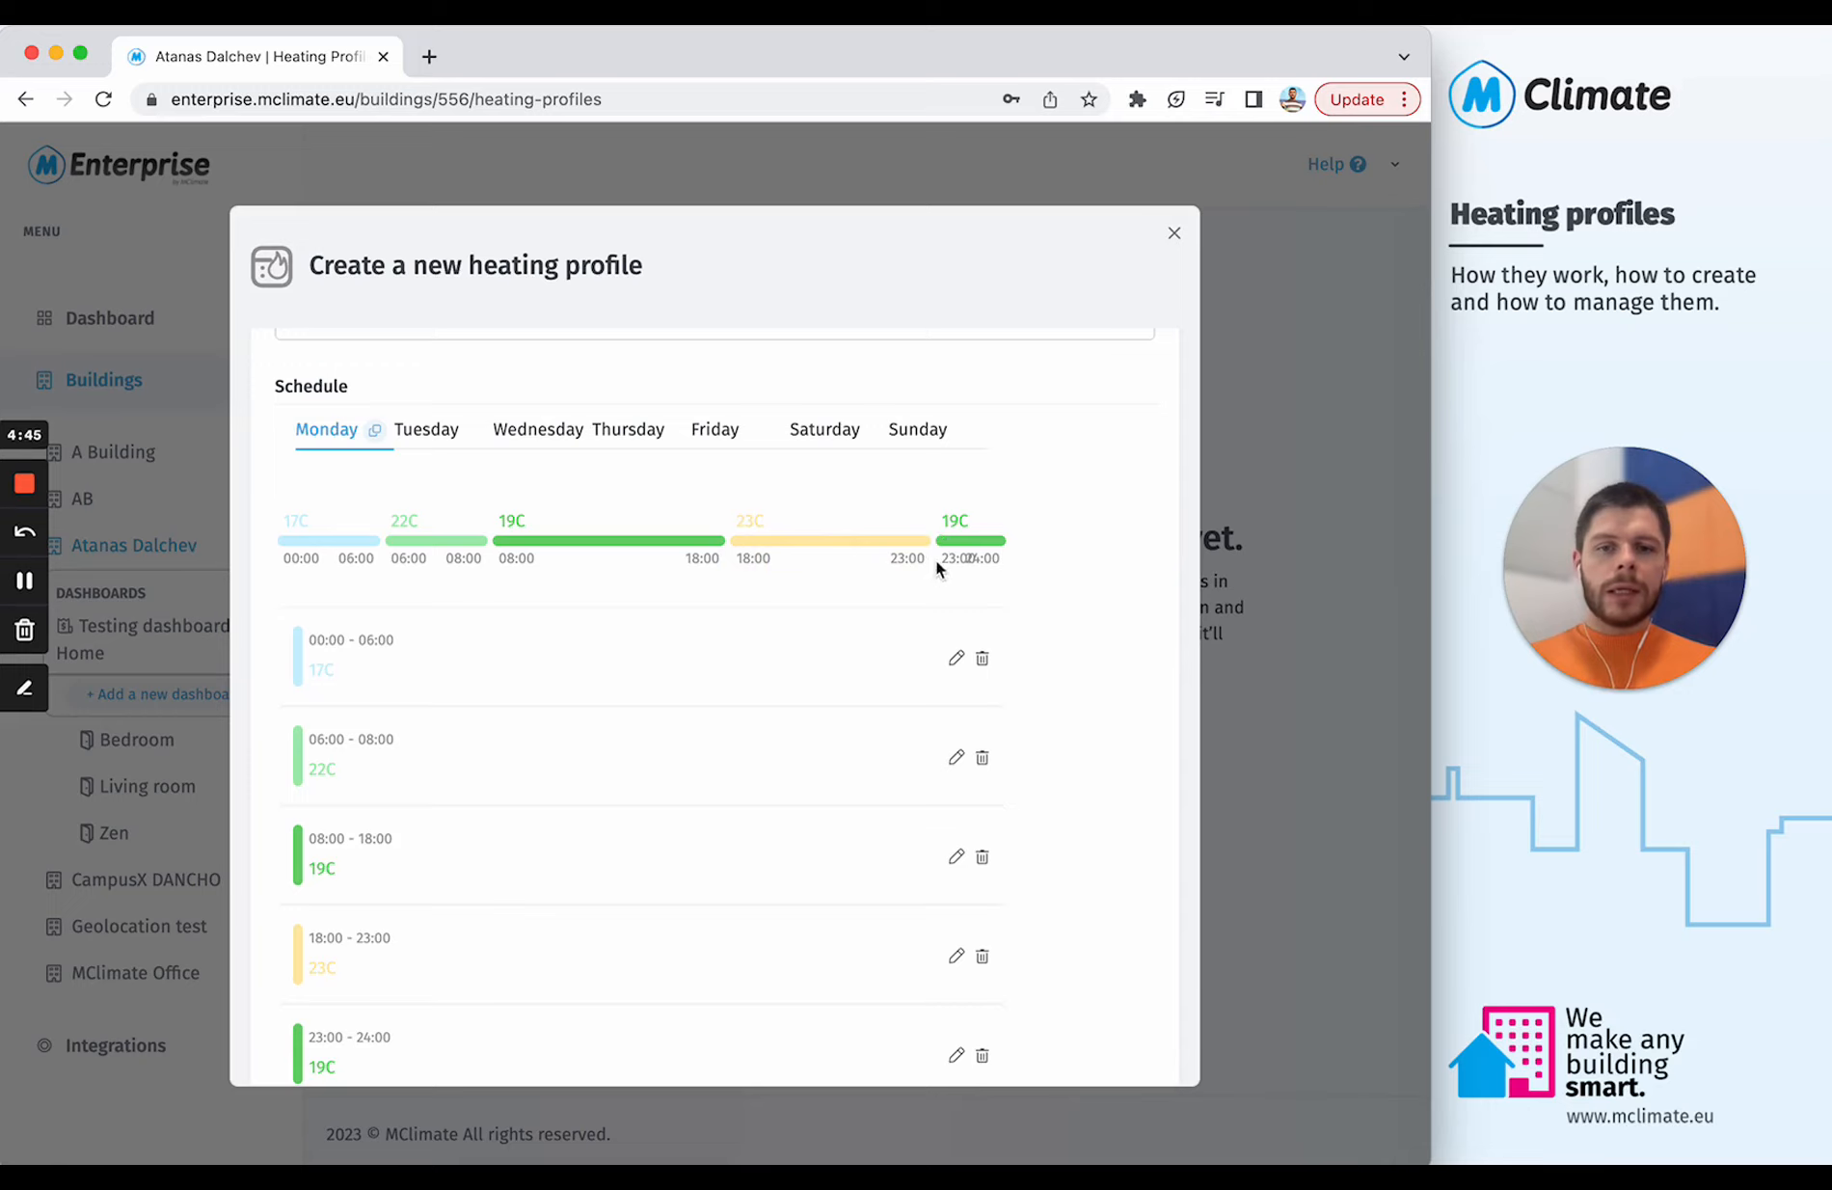
pyautogui.scroll(-4, 884, 587)
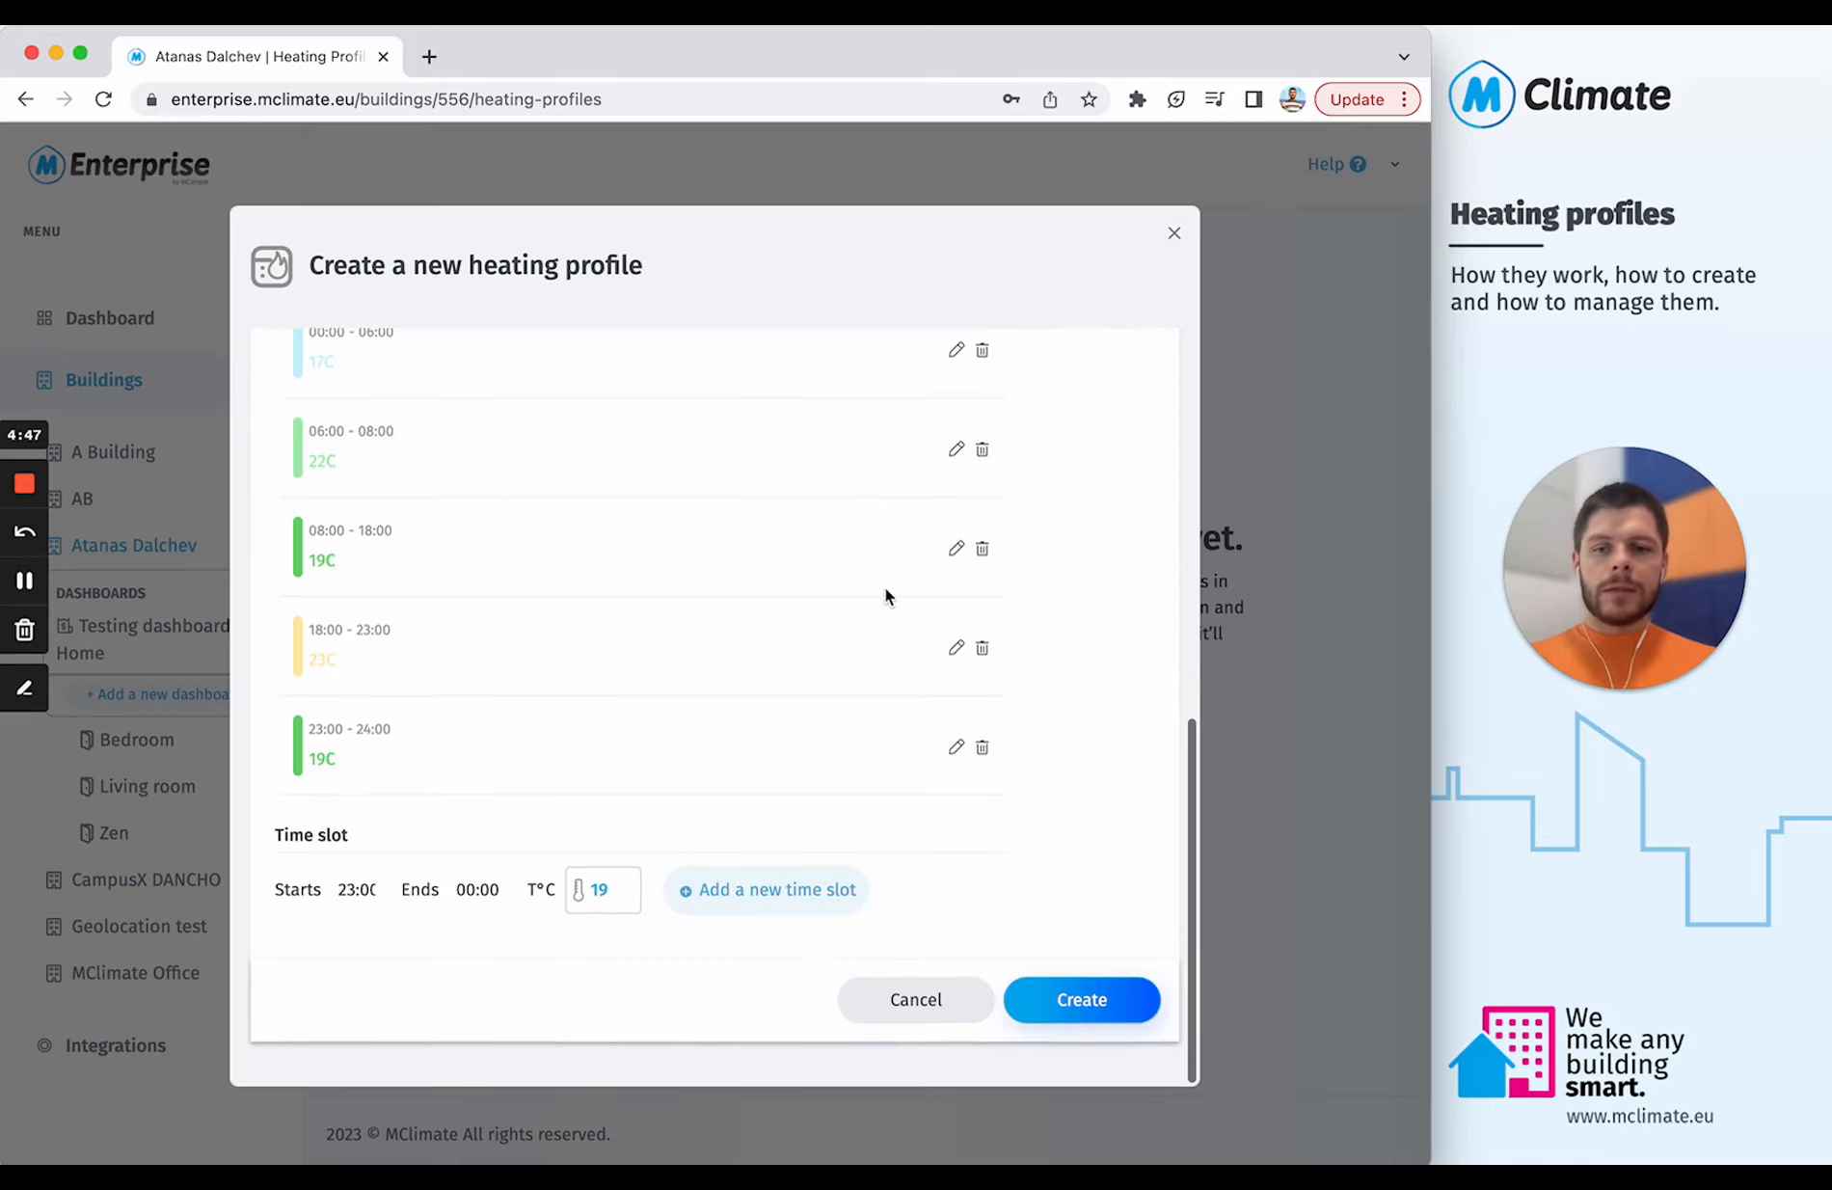
# Step: Duplicate the Monday schedule to Tuesday, Wednesday, Thursday, Friday, Saturday and Sunday
pyautogui.scroll(6, 601, 692)
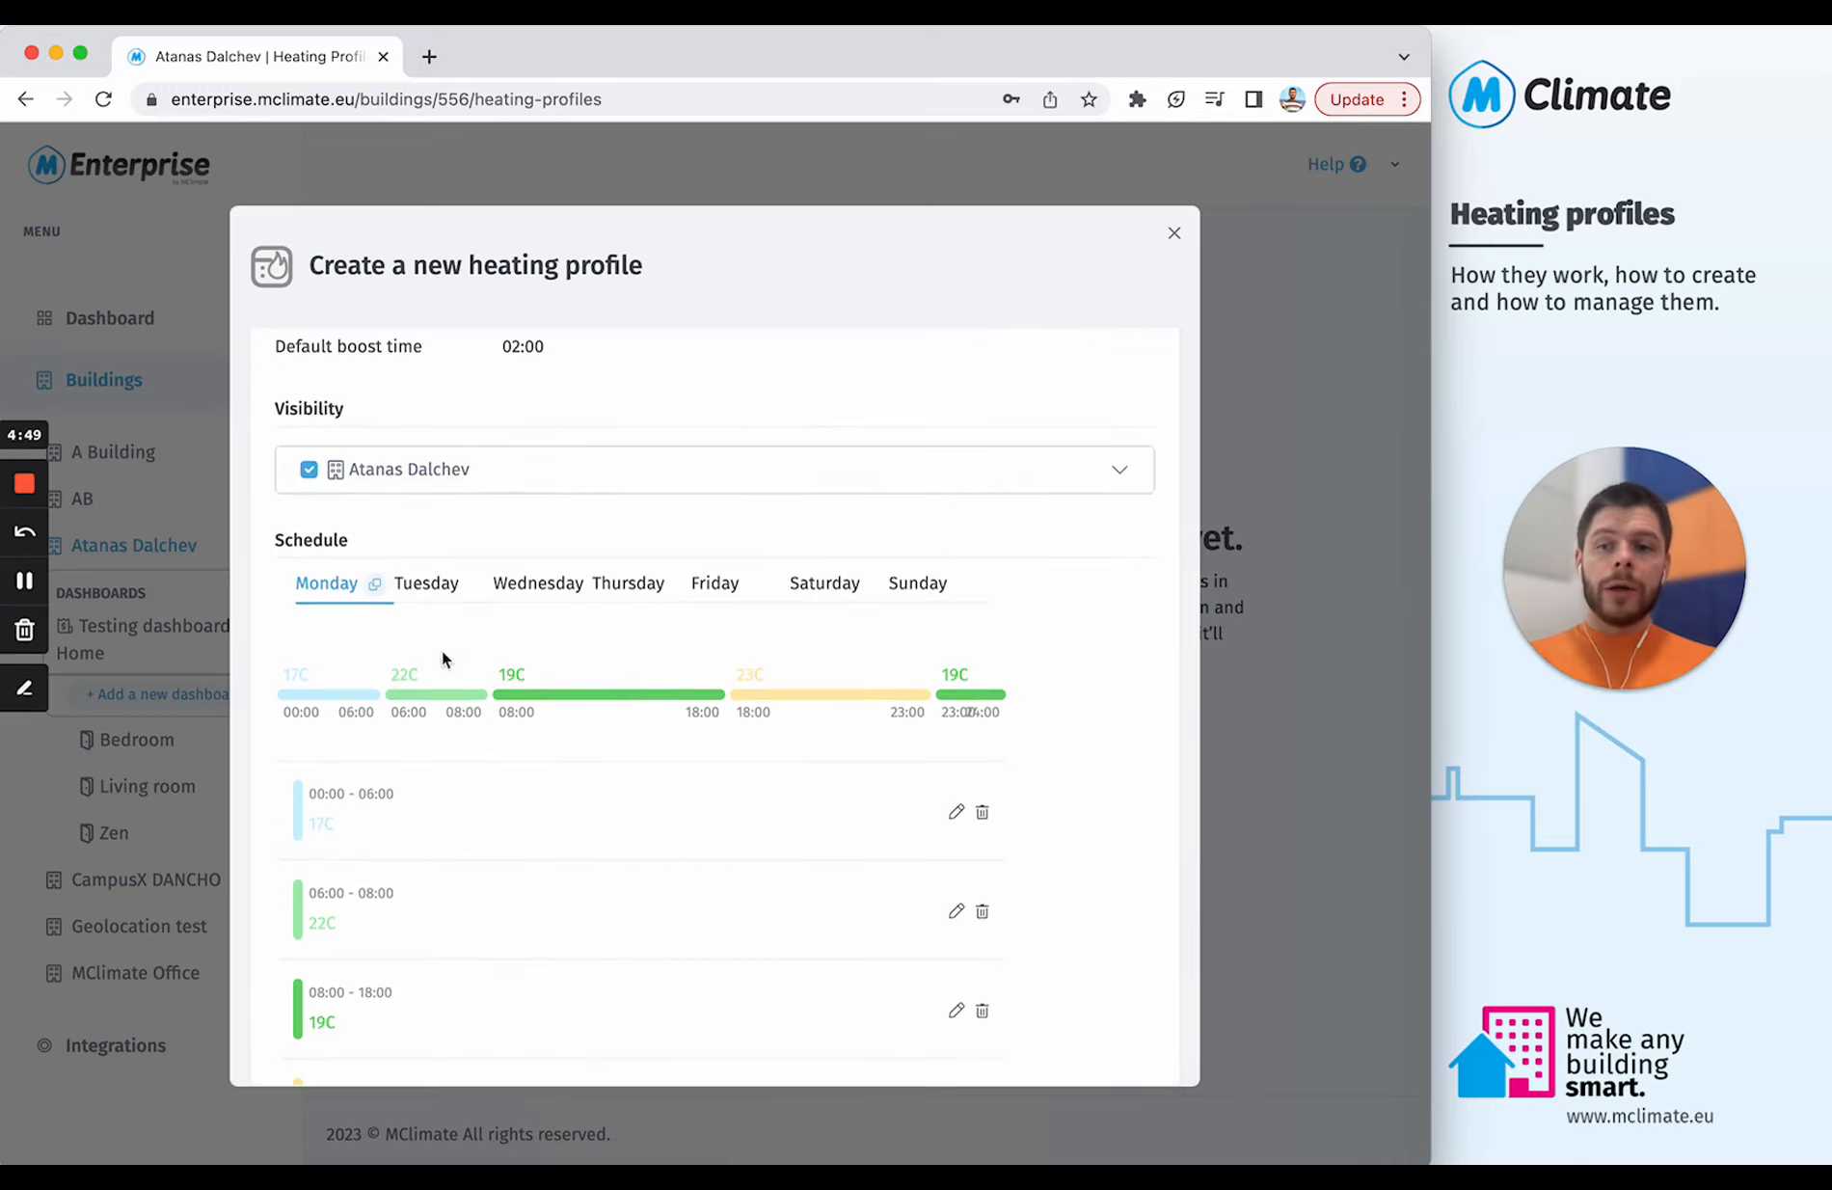
pyautogui.click(375, 585)
pyautogui.click(381, 720)
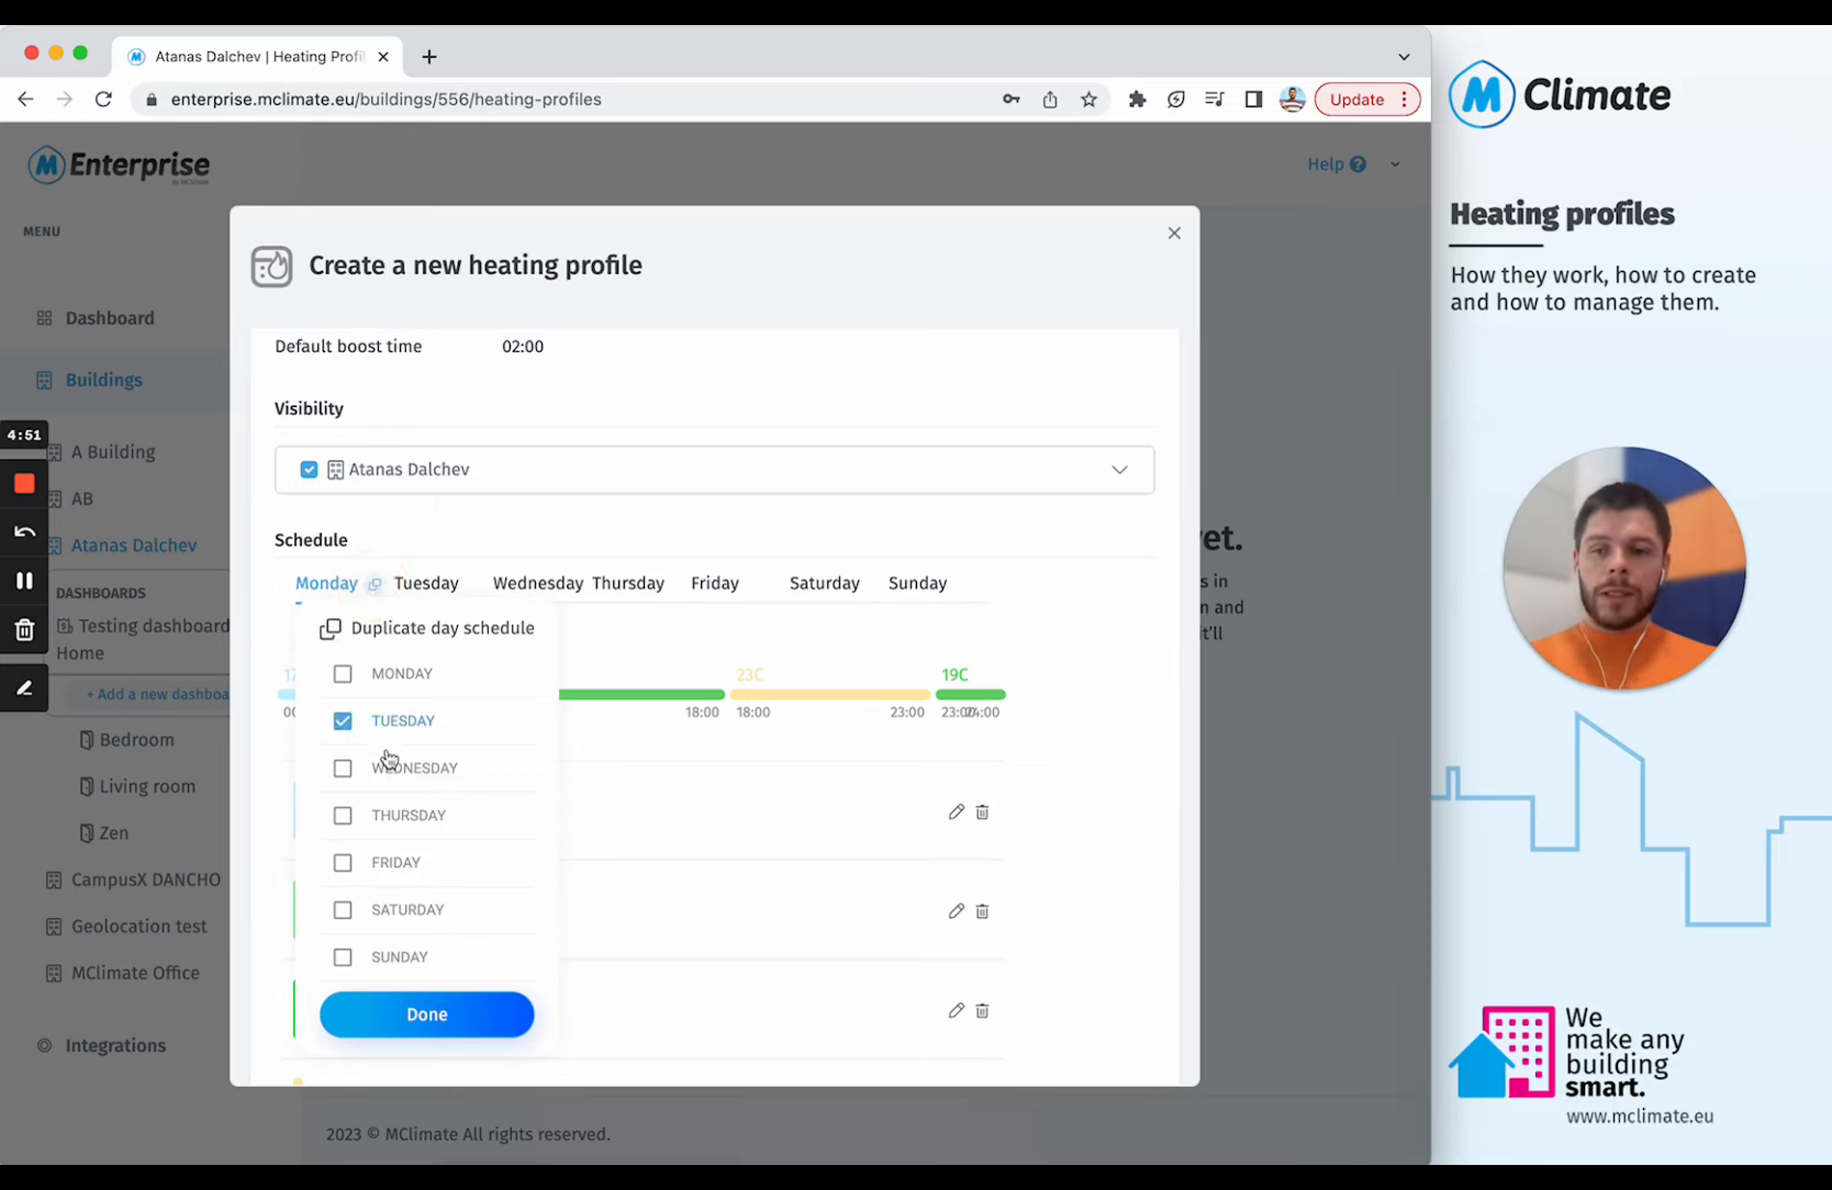
pyautogui.click(388, 770)
pyautogui.click(387, 817)
pyautogui.click(387, 865)
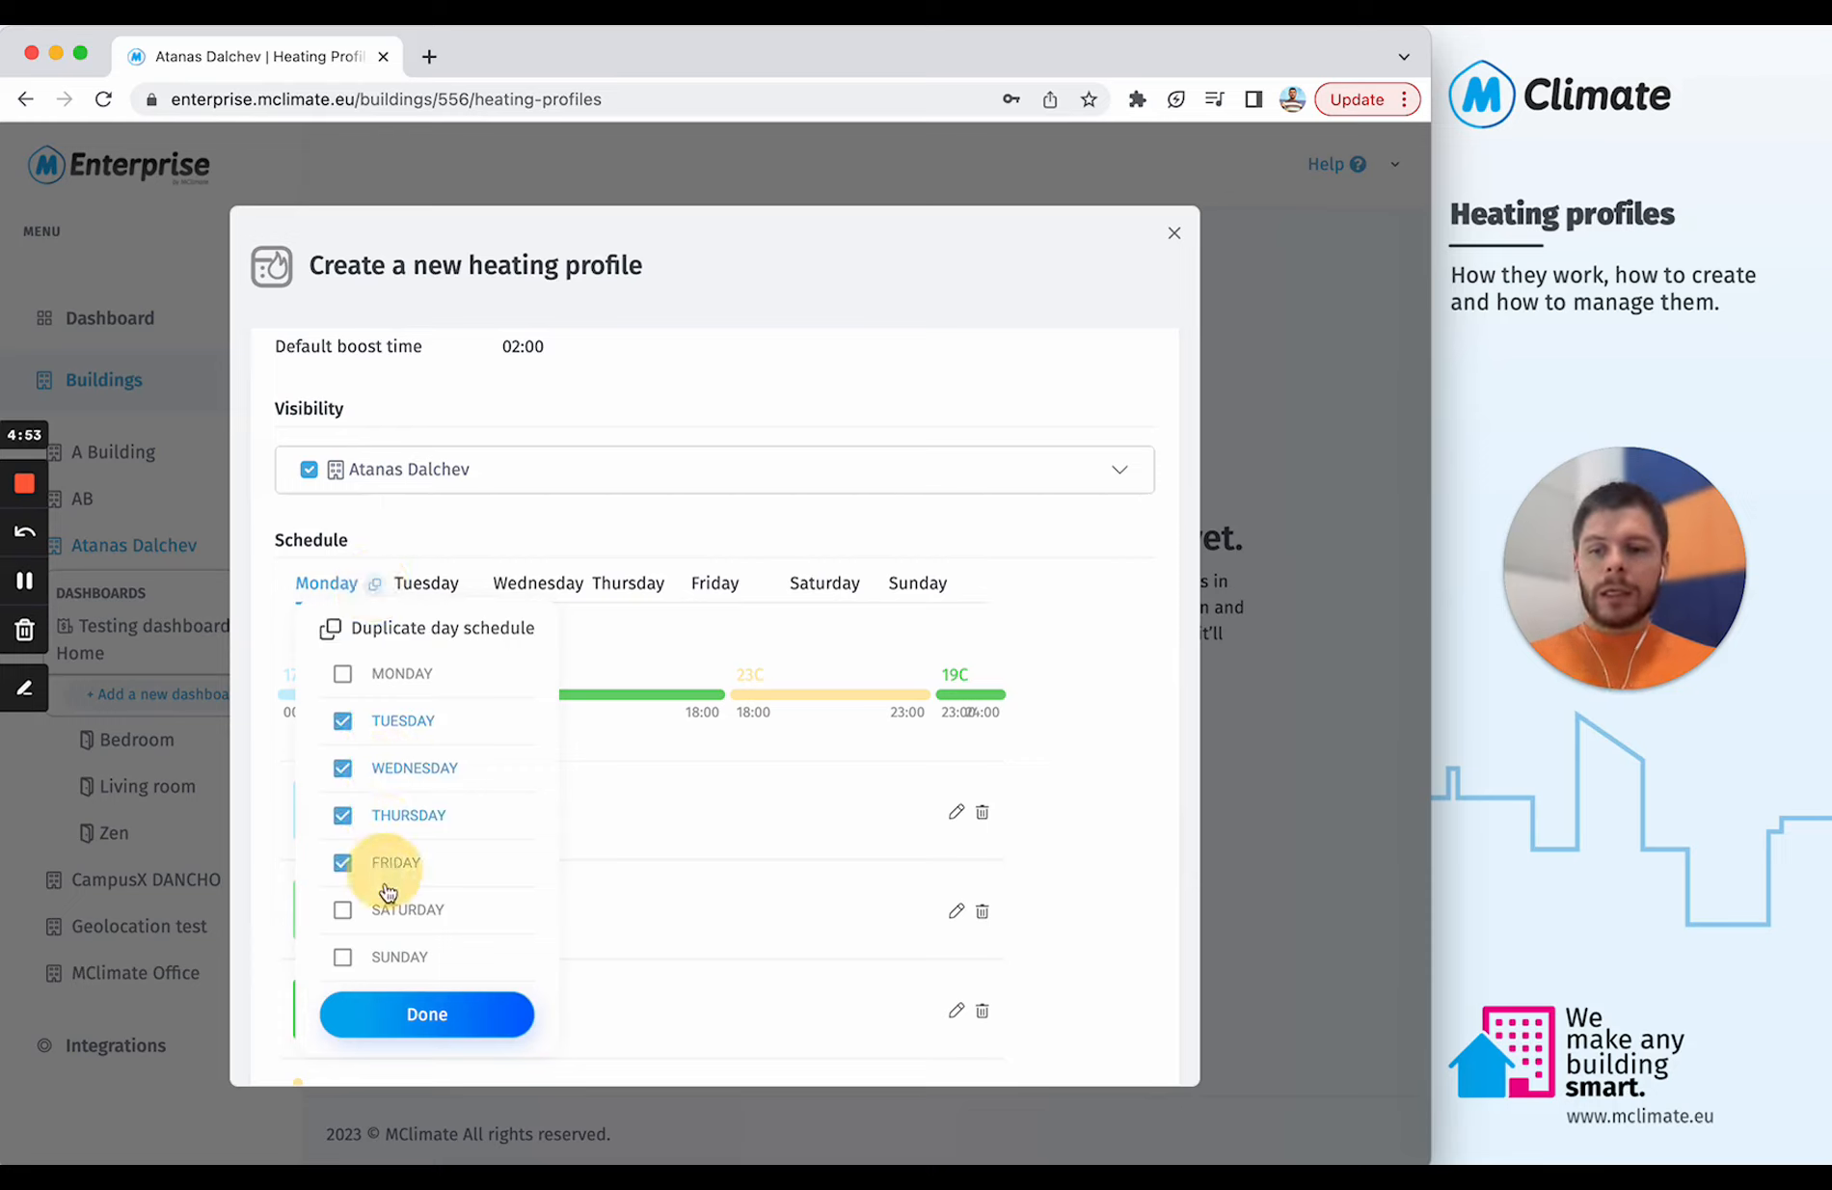
pyautogui.click(386, 911)
pyautogui.click(385, 960)
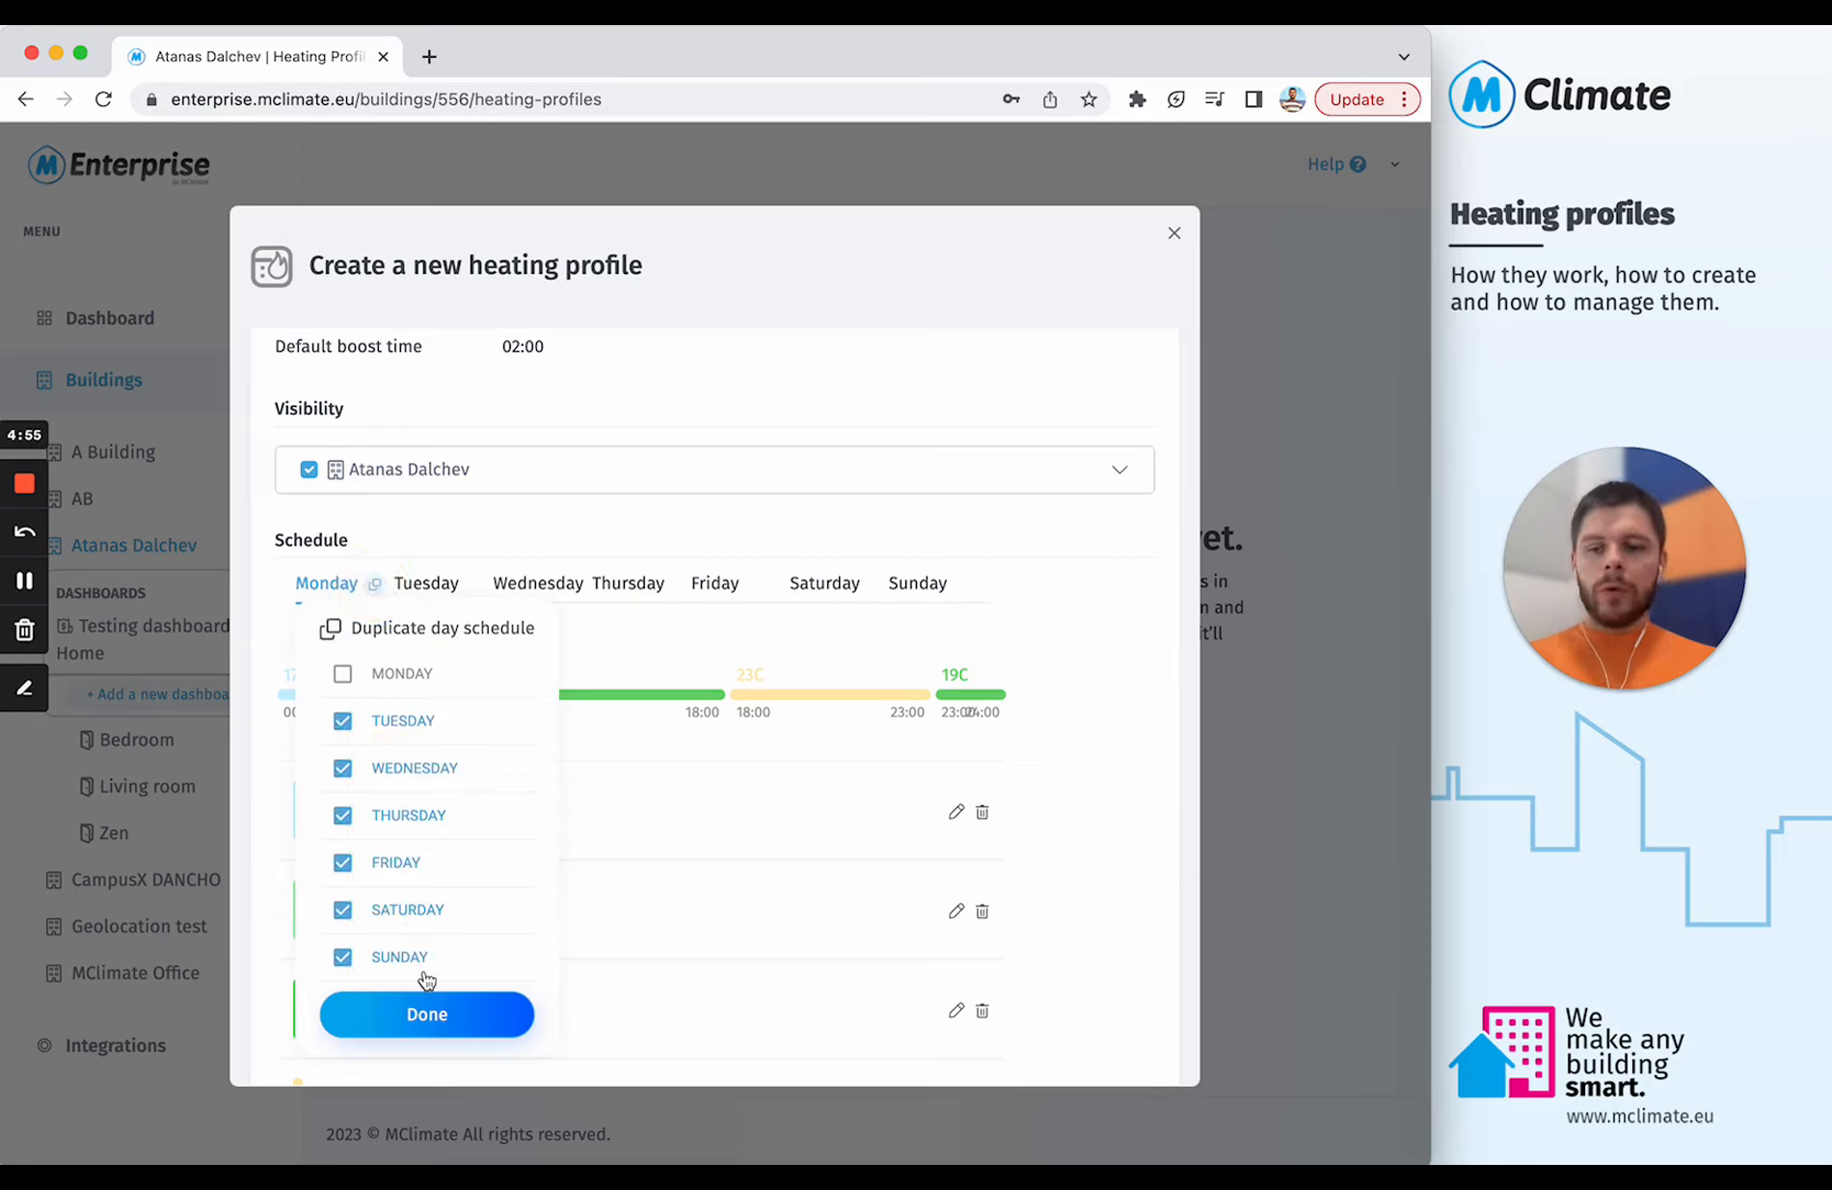
pyautogui.click(419, 1018)
# Step: Check the duplicated schedules by viewing several weekdays, Saturday and Sunday, ending on Sunday's time slots
pyautogui.click(426, 585)
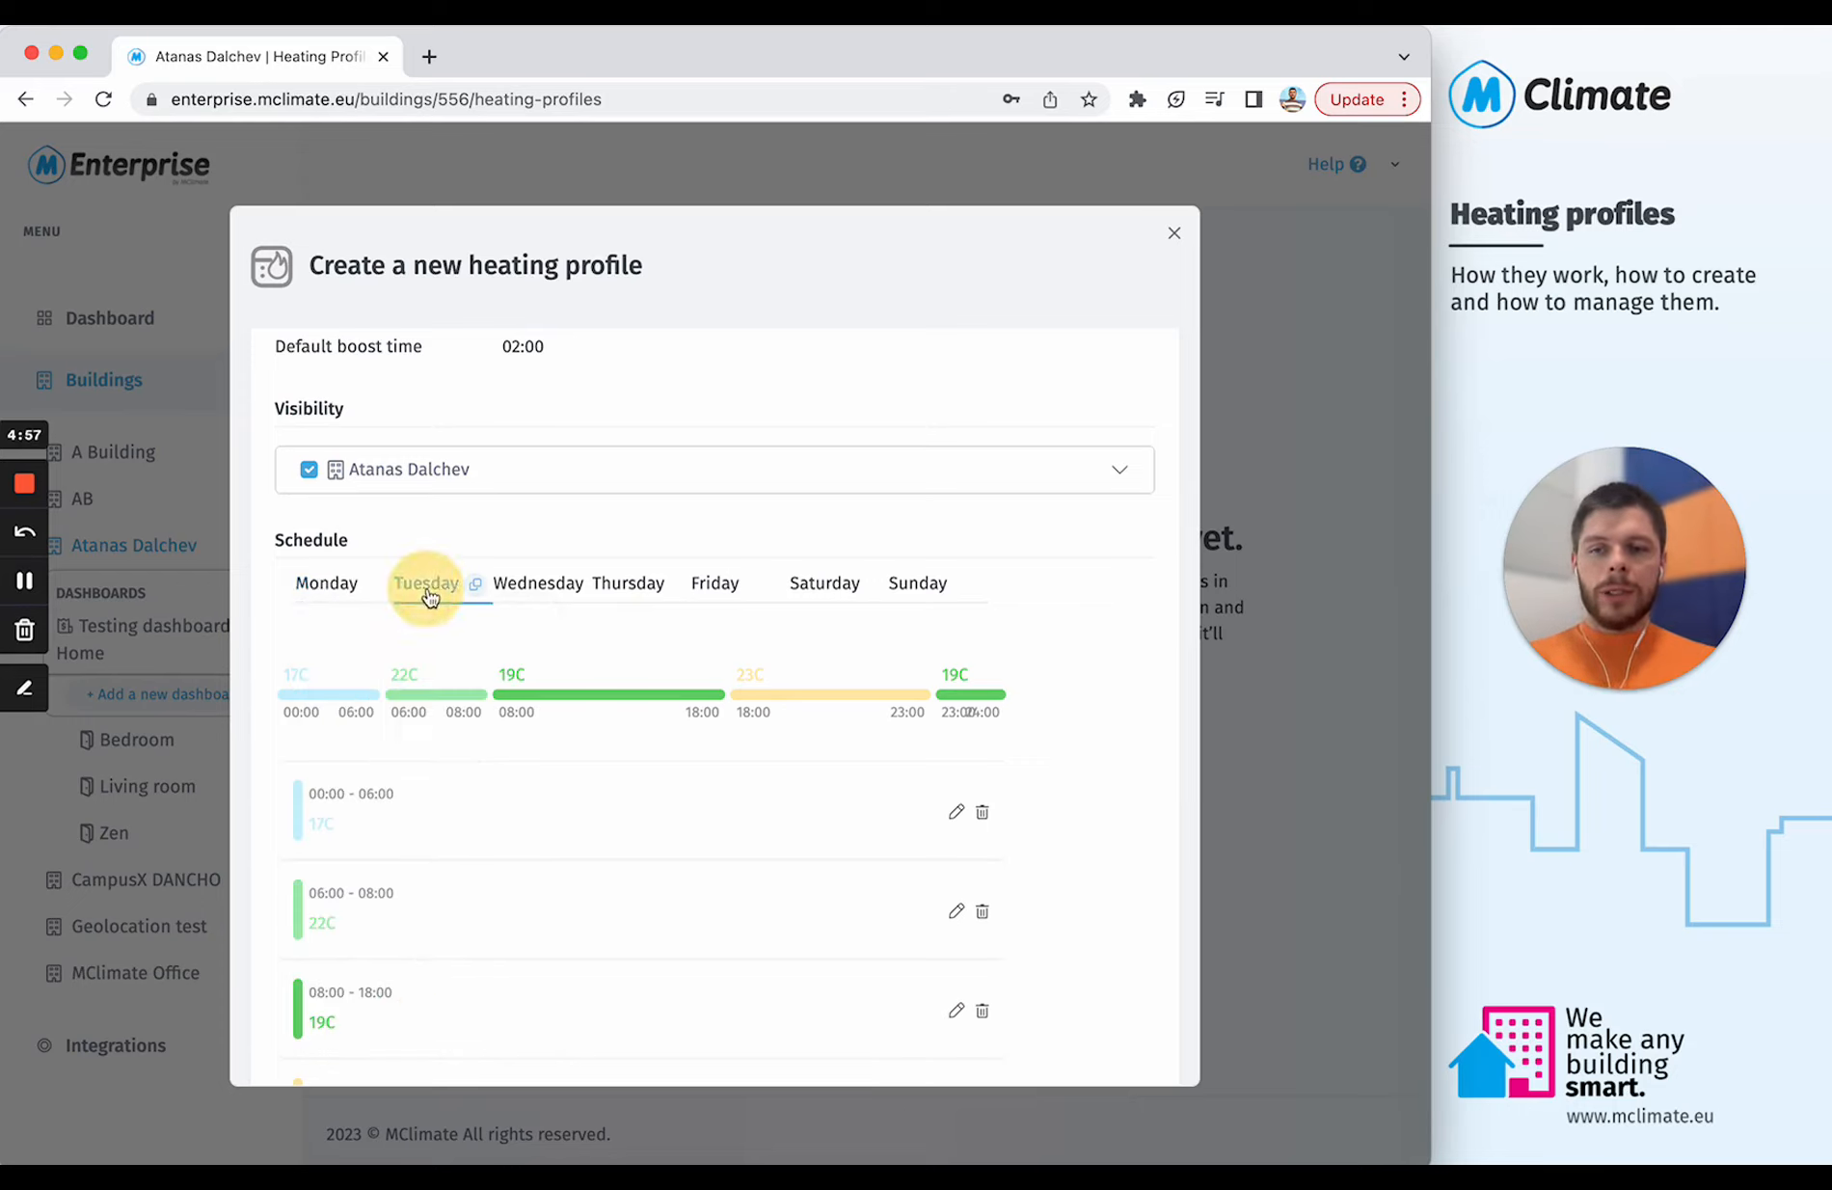
pyautogui.click(542, 584)
pyautogui.click(627, 585)
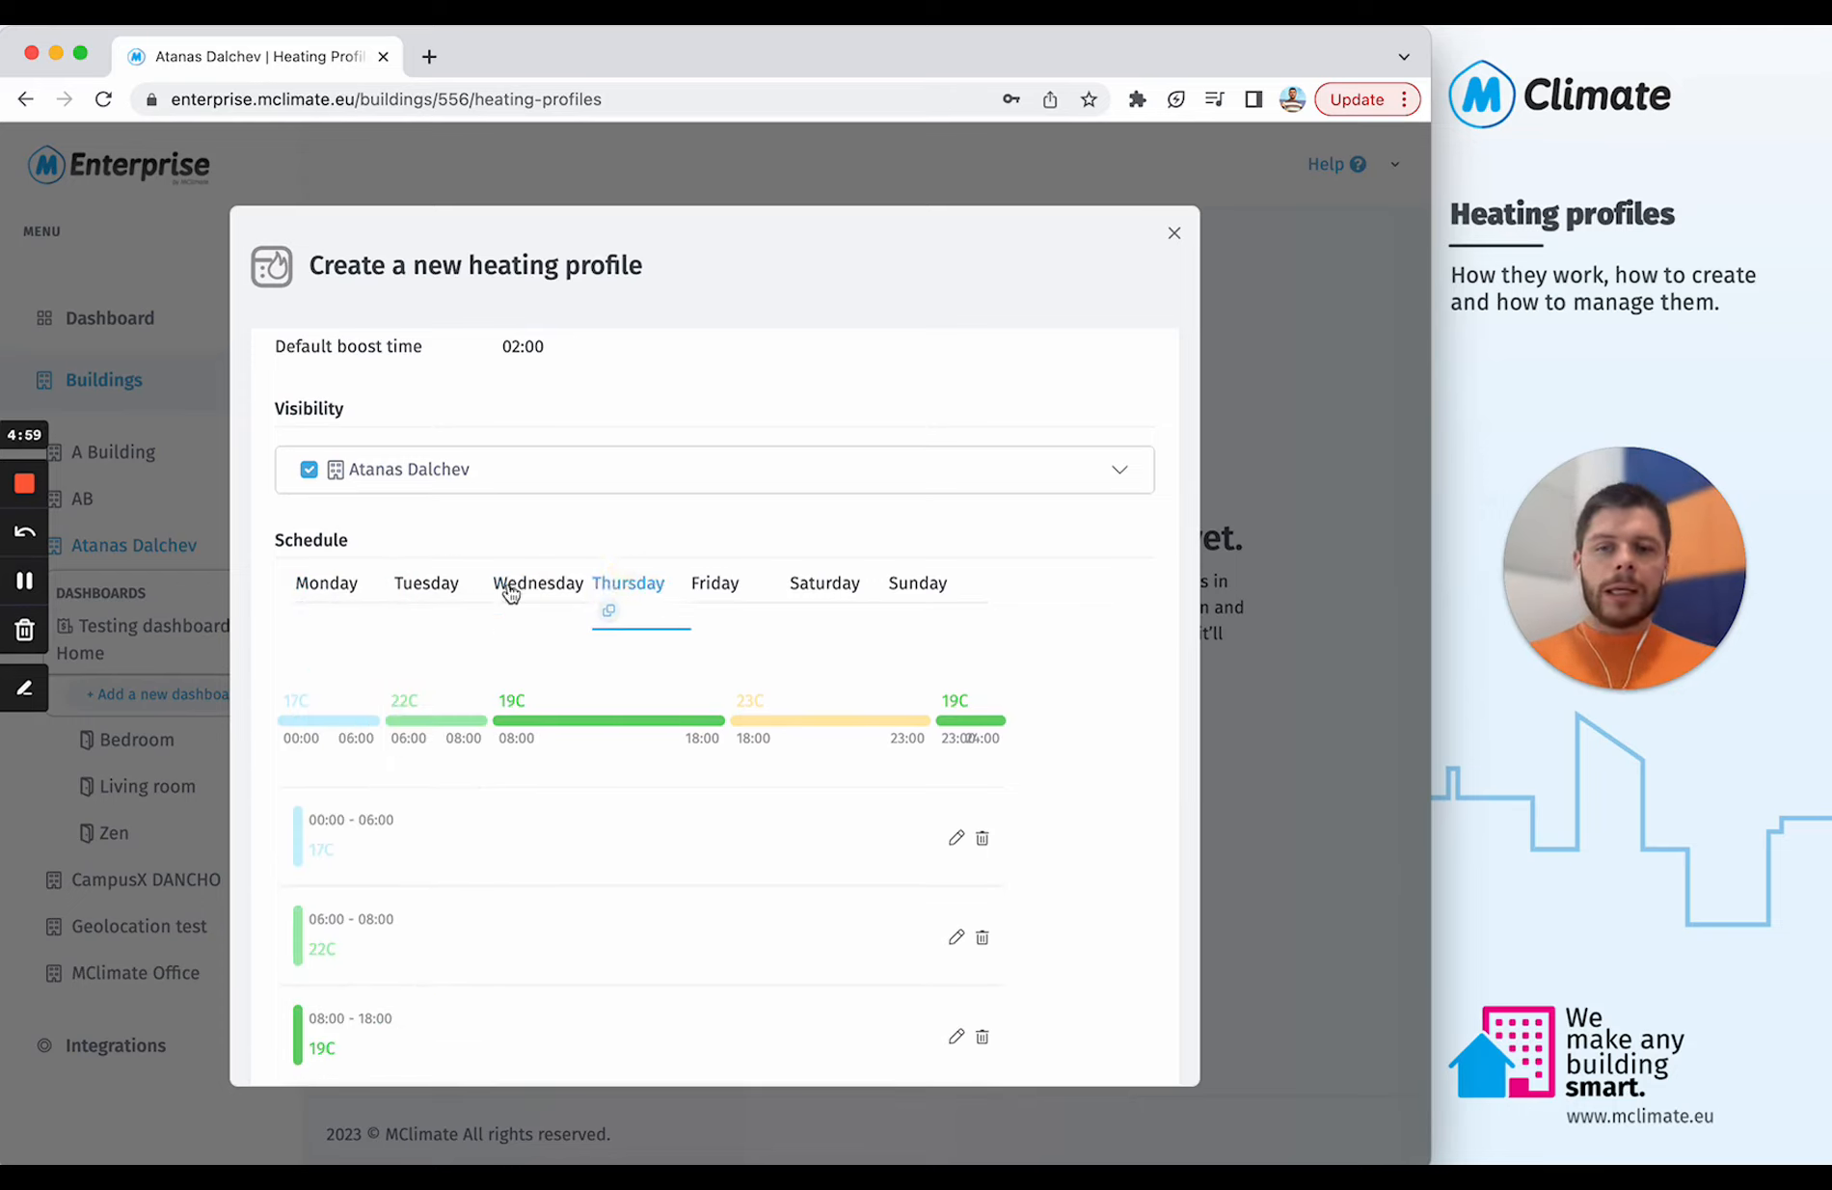
pyautogui.click(323, 583)
pyautogui.click(921, 586)
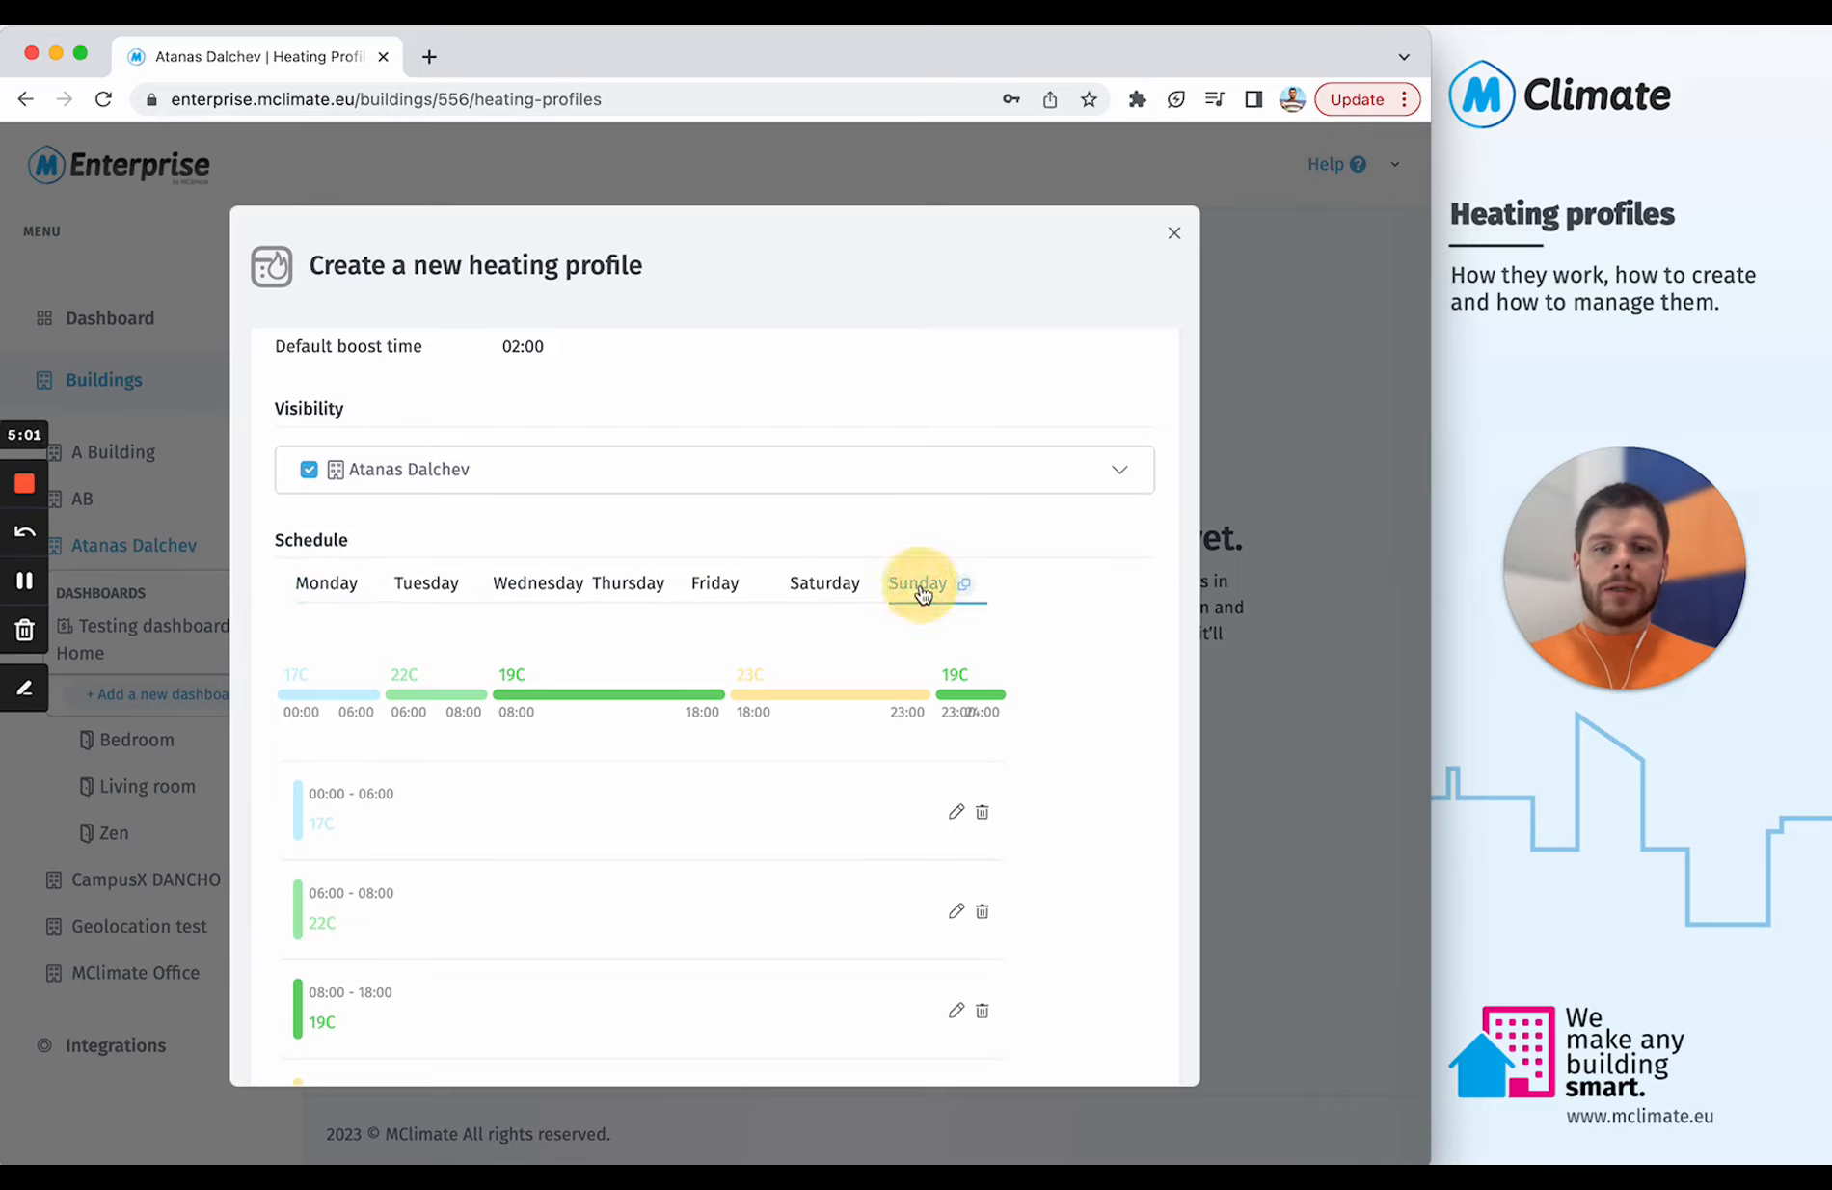
pyautogui.click(824, 588)
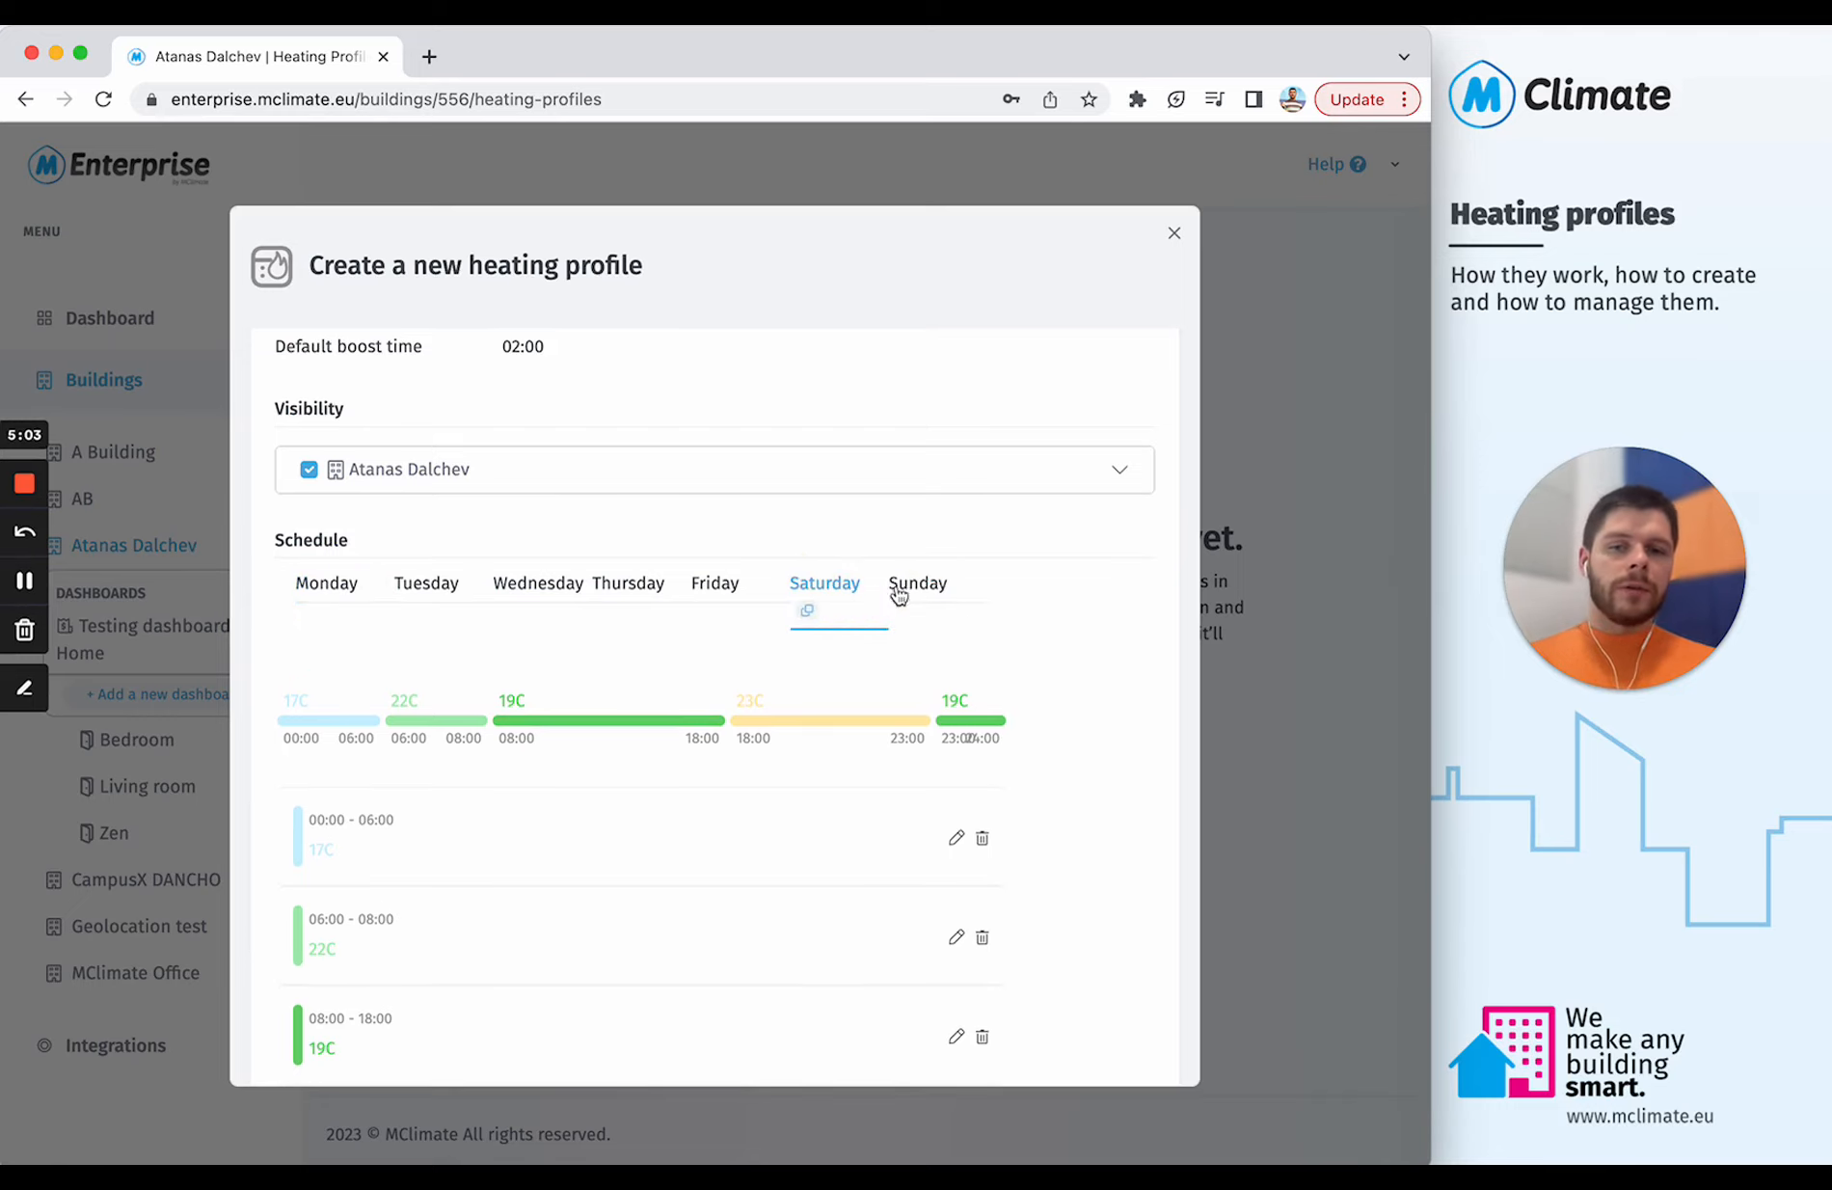
pyautogui.click(907, 588)
pyautogui.scroll(-3, 878, 727)
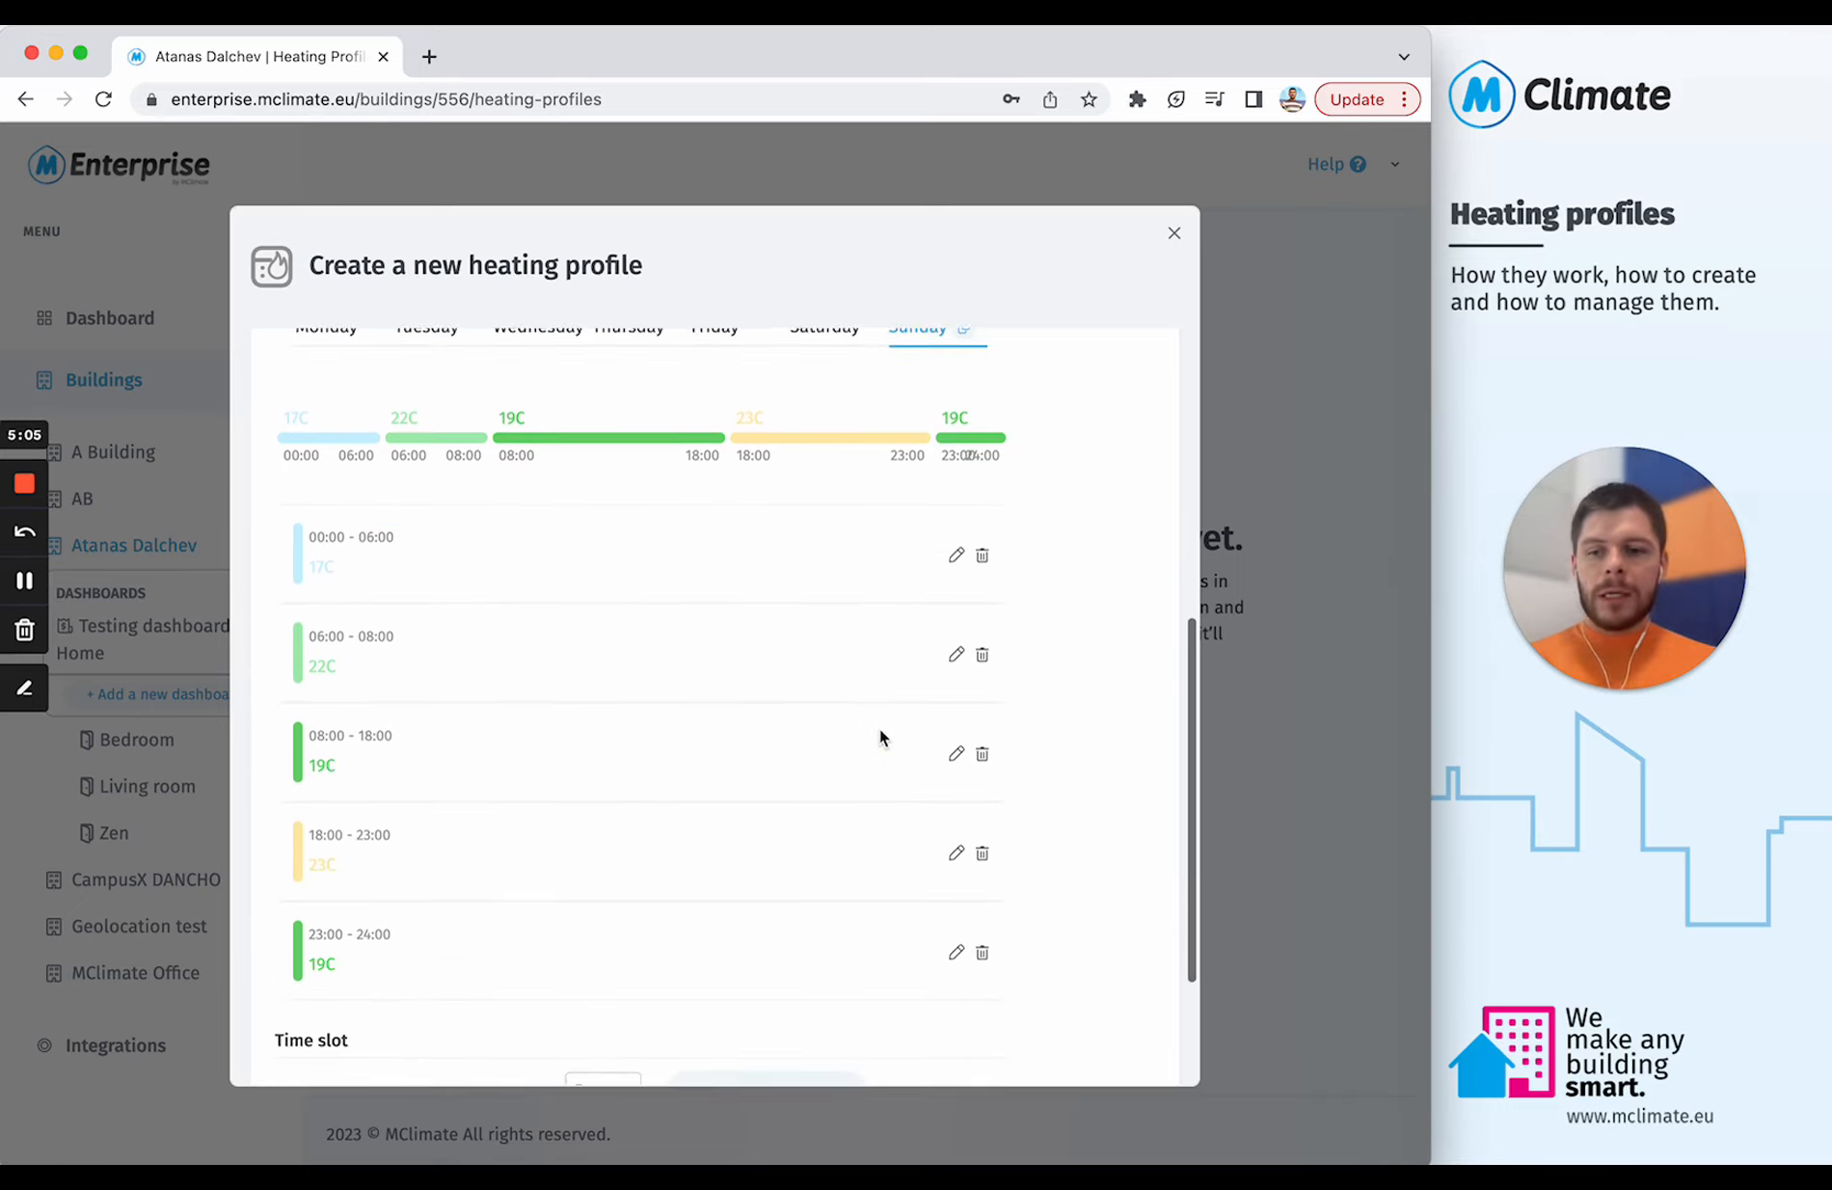
# Step: Try to set the end time of Sunday's 18:00–23:00 slot to 23:30, and check Sunday's schedule
pyautogui.click(954, 854)
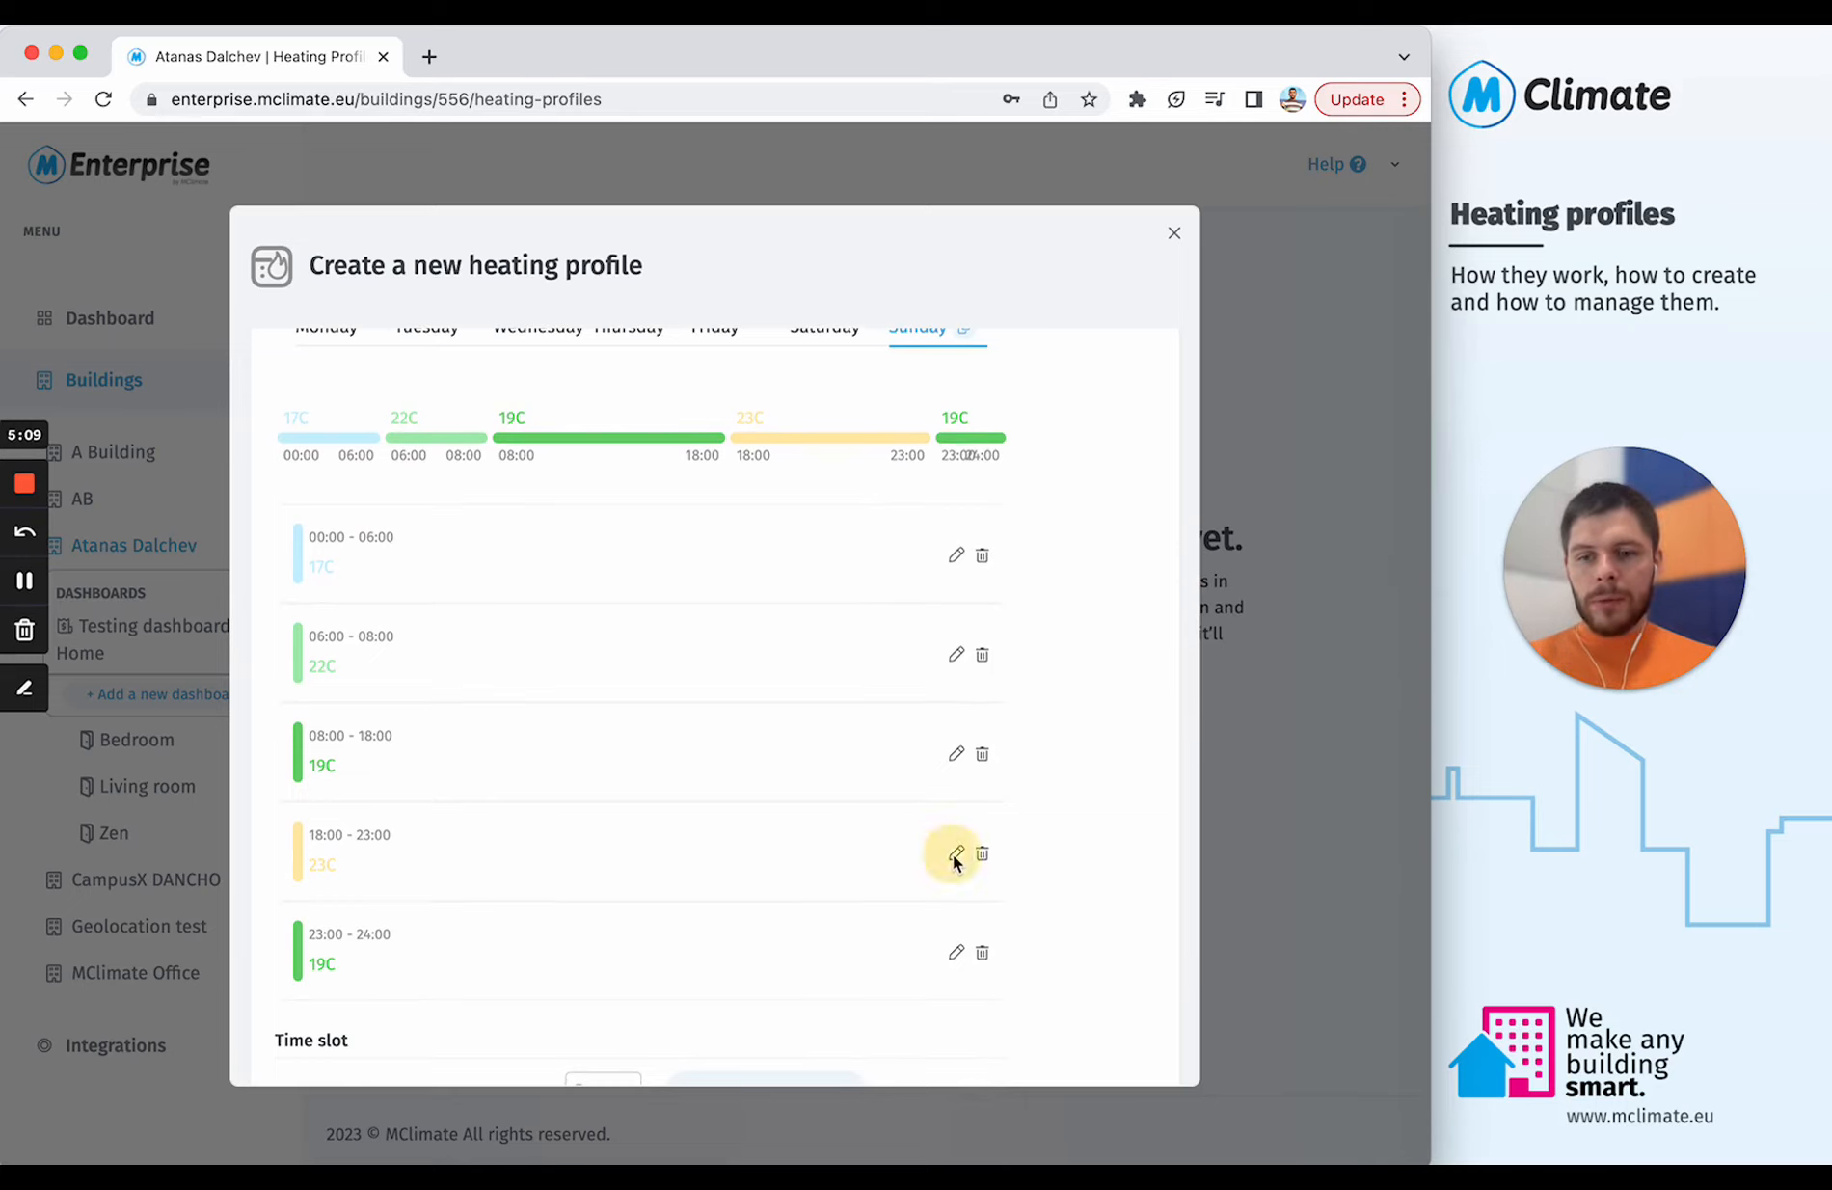
pyautogui.click(547, 853)
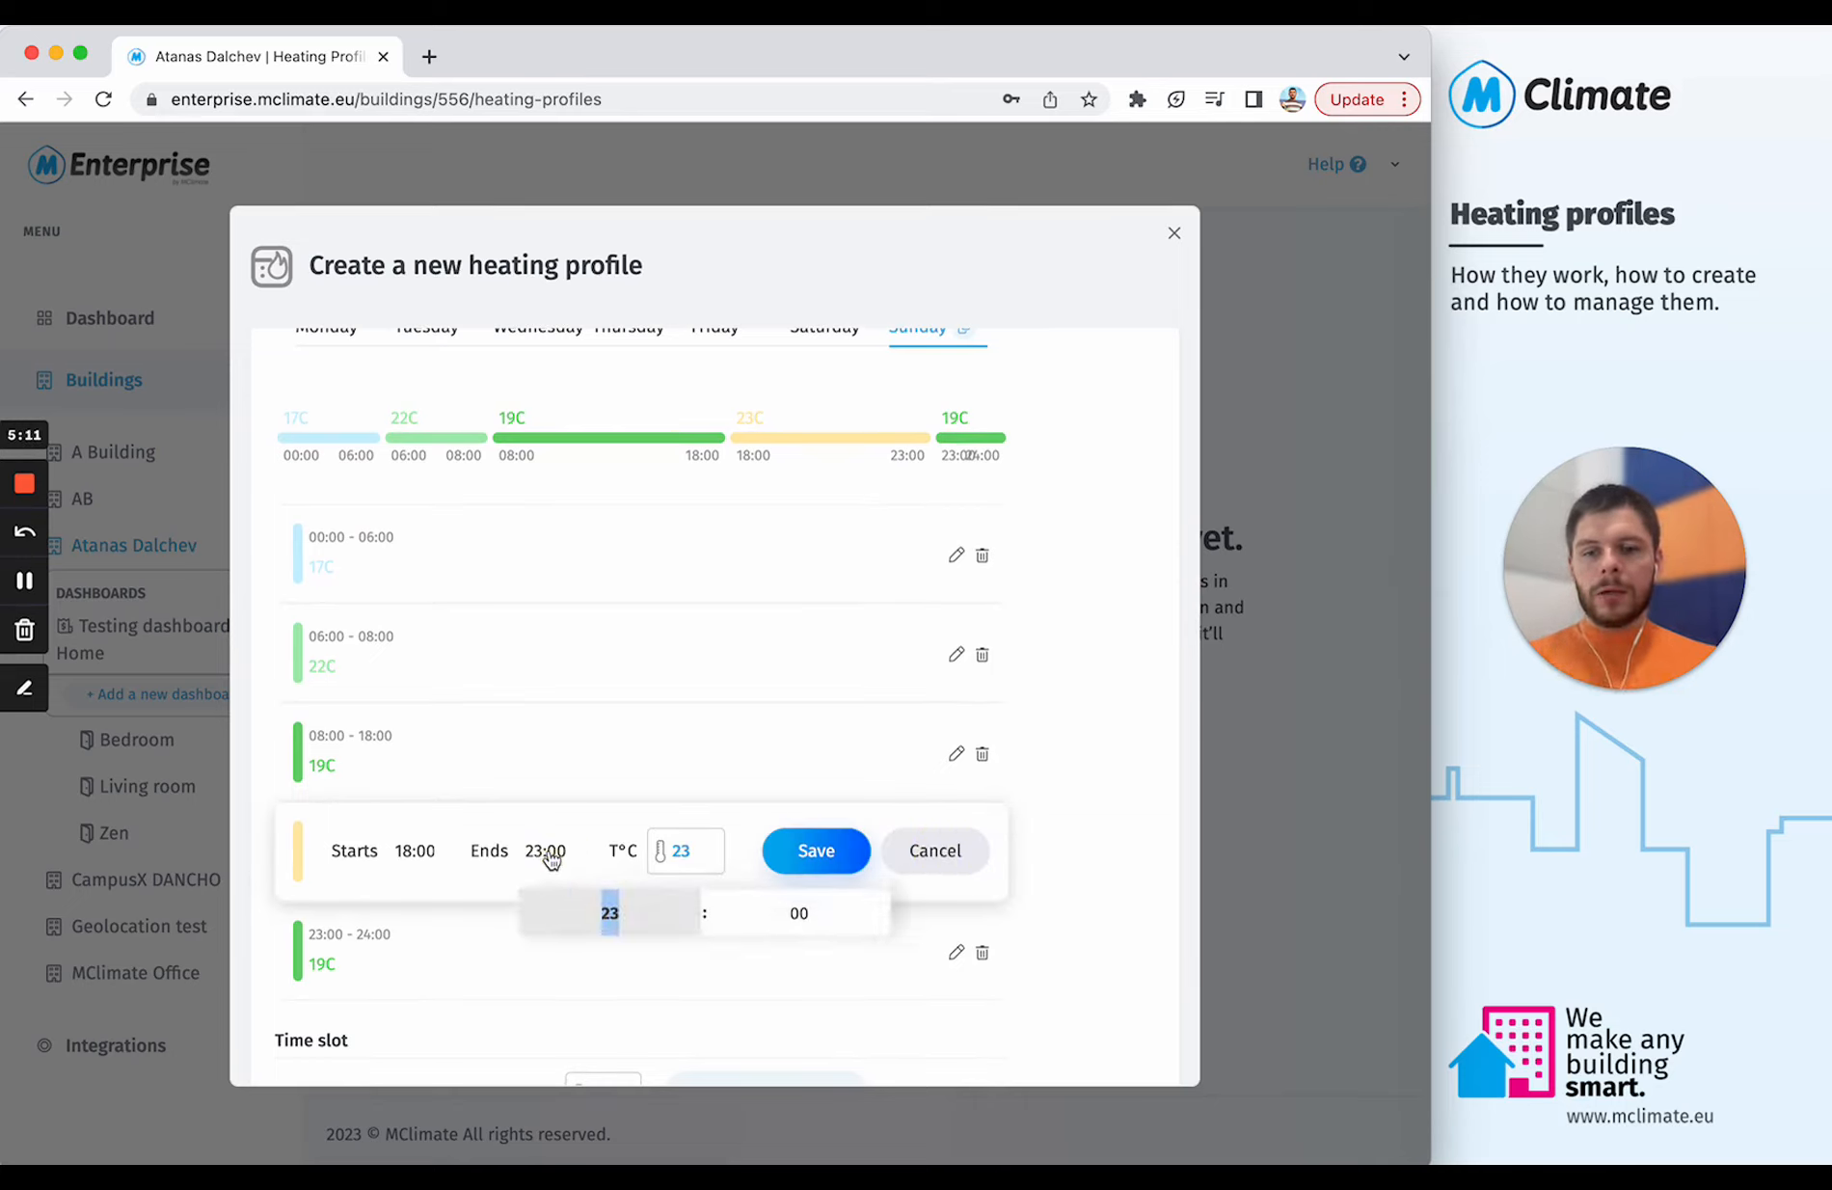
pyautogui.write('23:30')
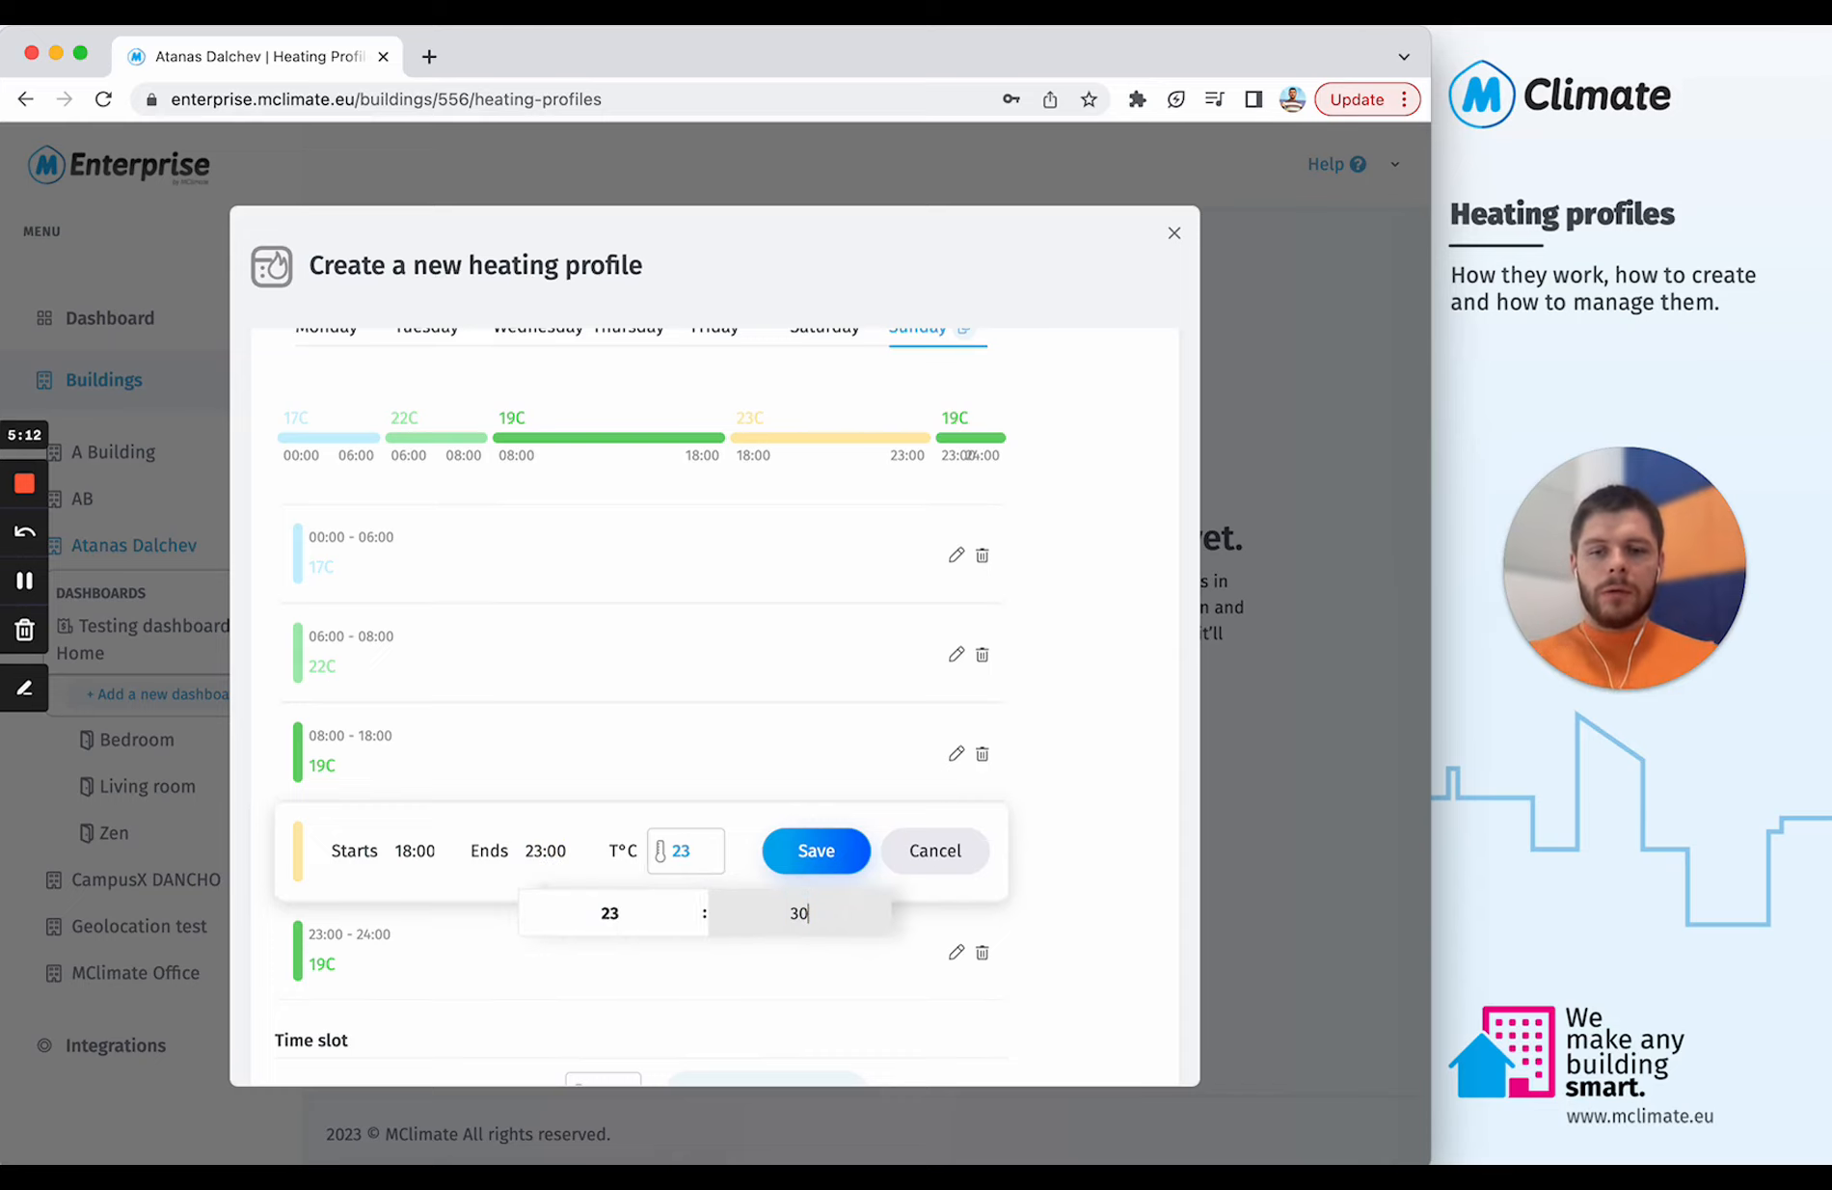
pyautogui.click(831, 851)
pyautogui.scroll(3, 789, 681)
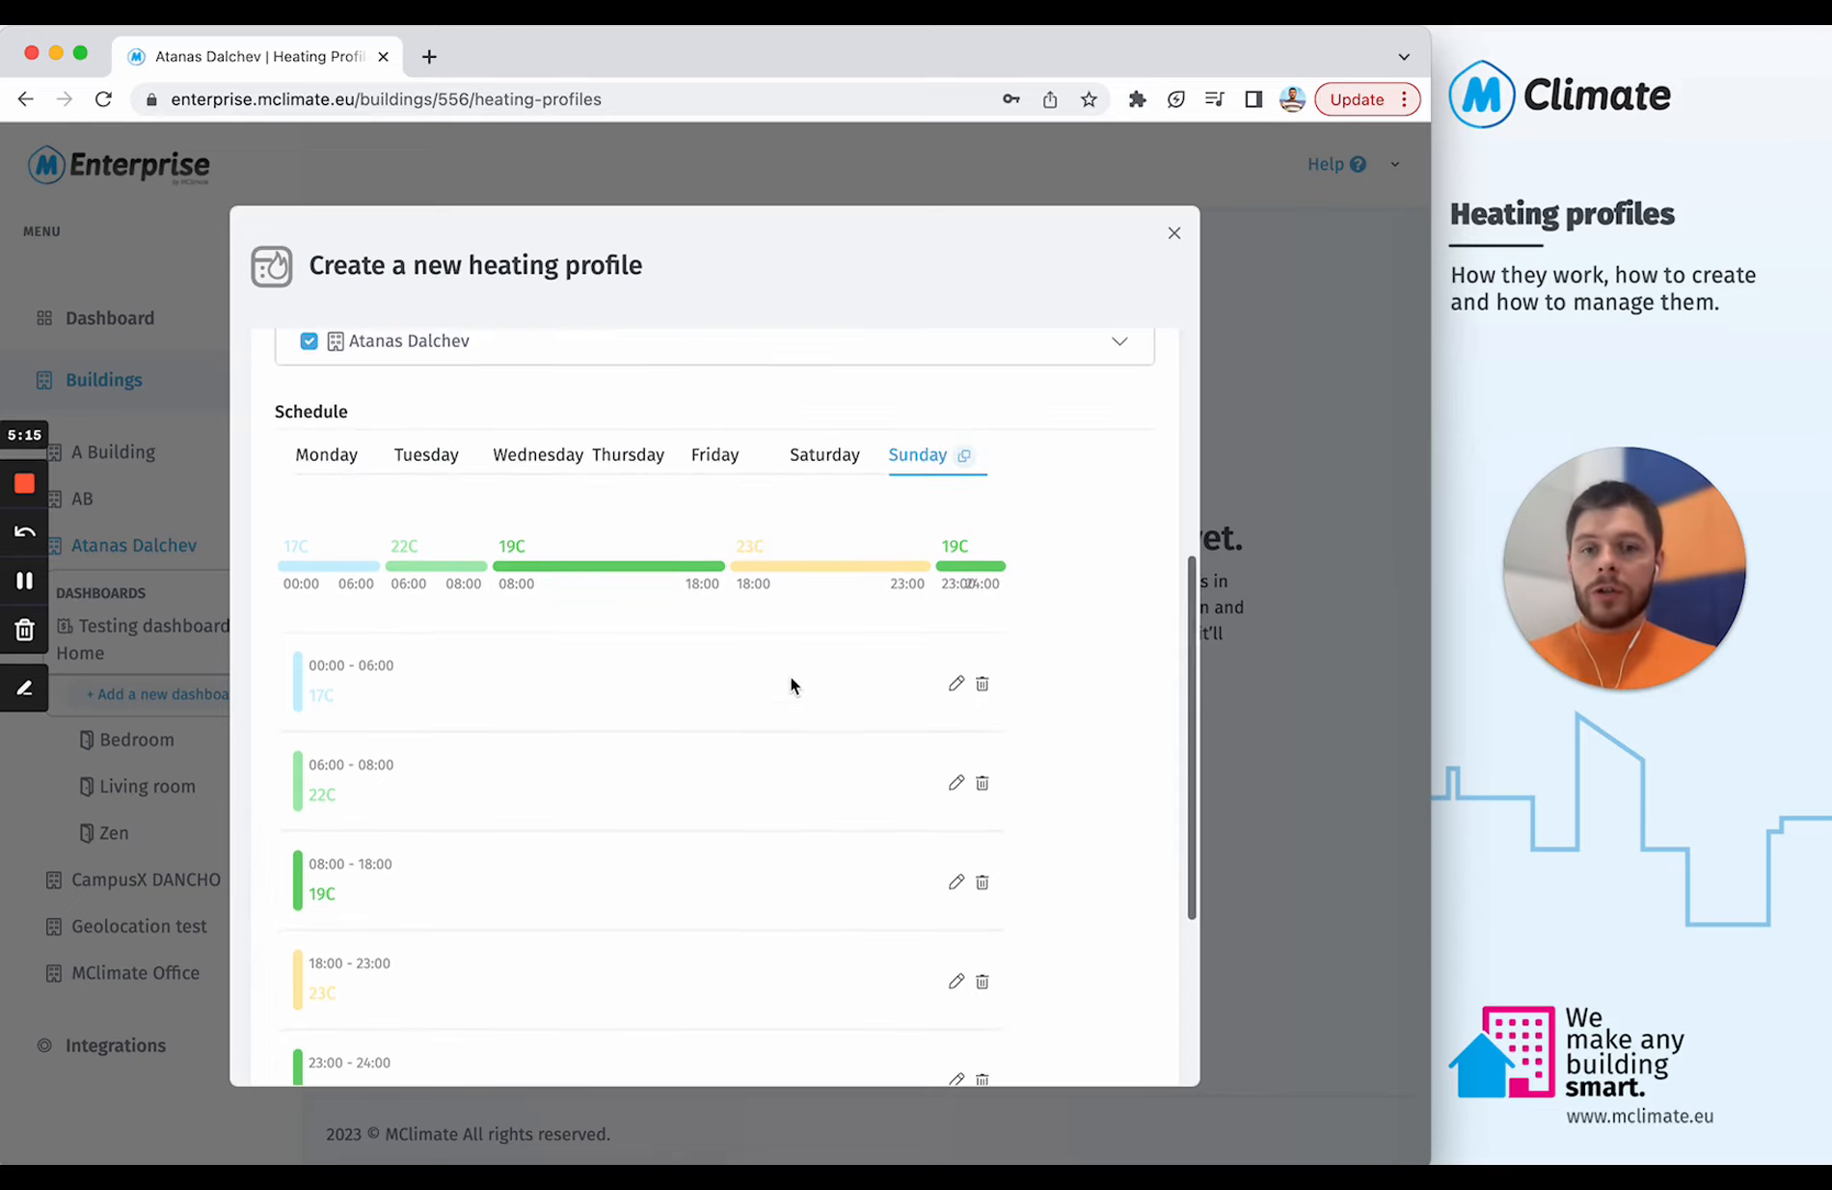
pyautogui.click(830, 459)
pyautogui.click(912, 459)
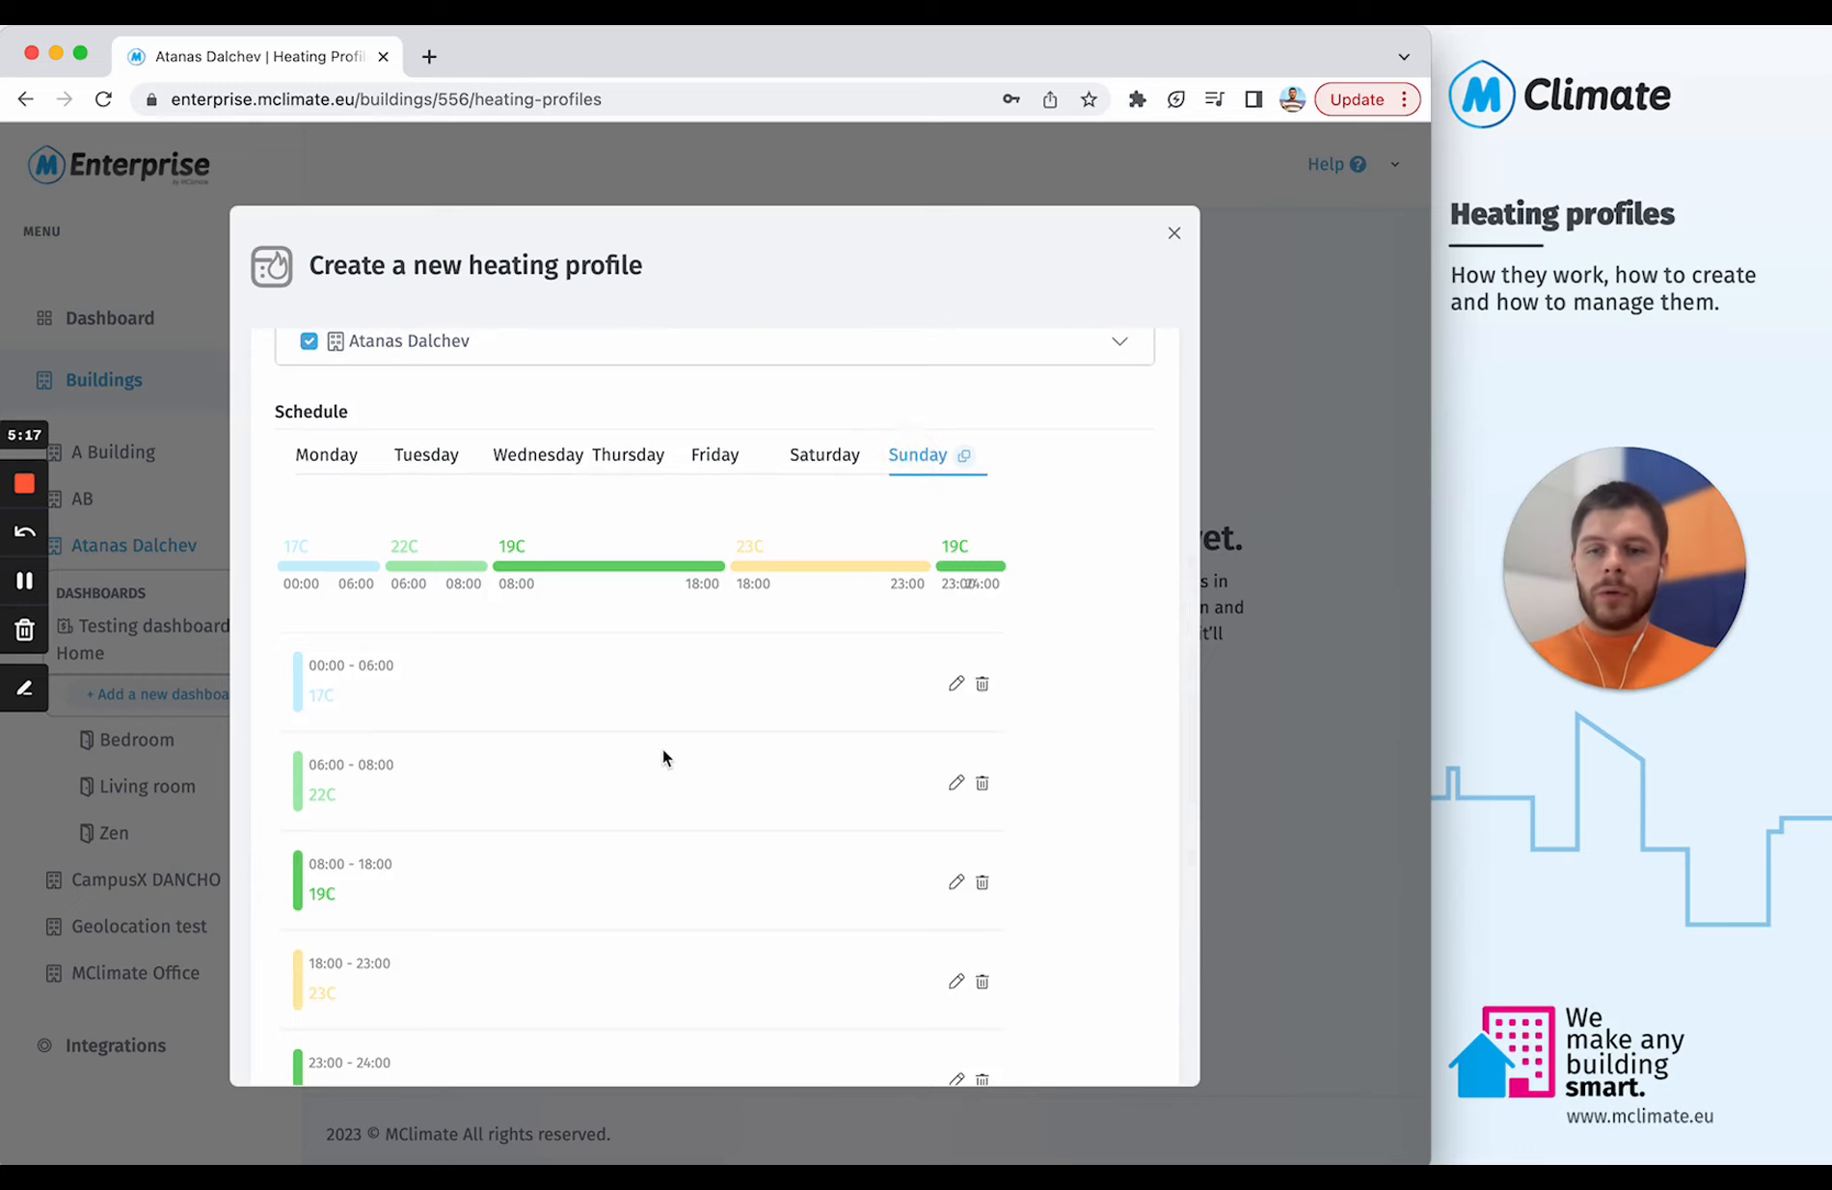
# Step: Review the profile's settings and Sunday time slots, and create the Bedroom heating profile
pyautogui.scroll(-5, 663, 748)
pyautogui.scroll(6, 925, 856)
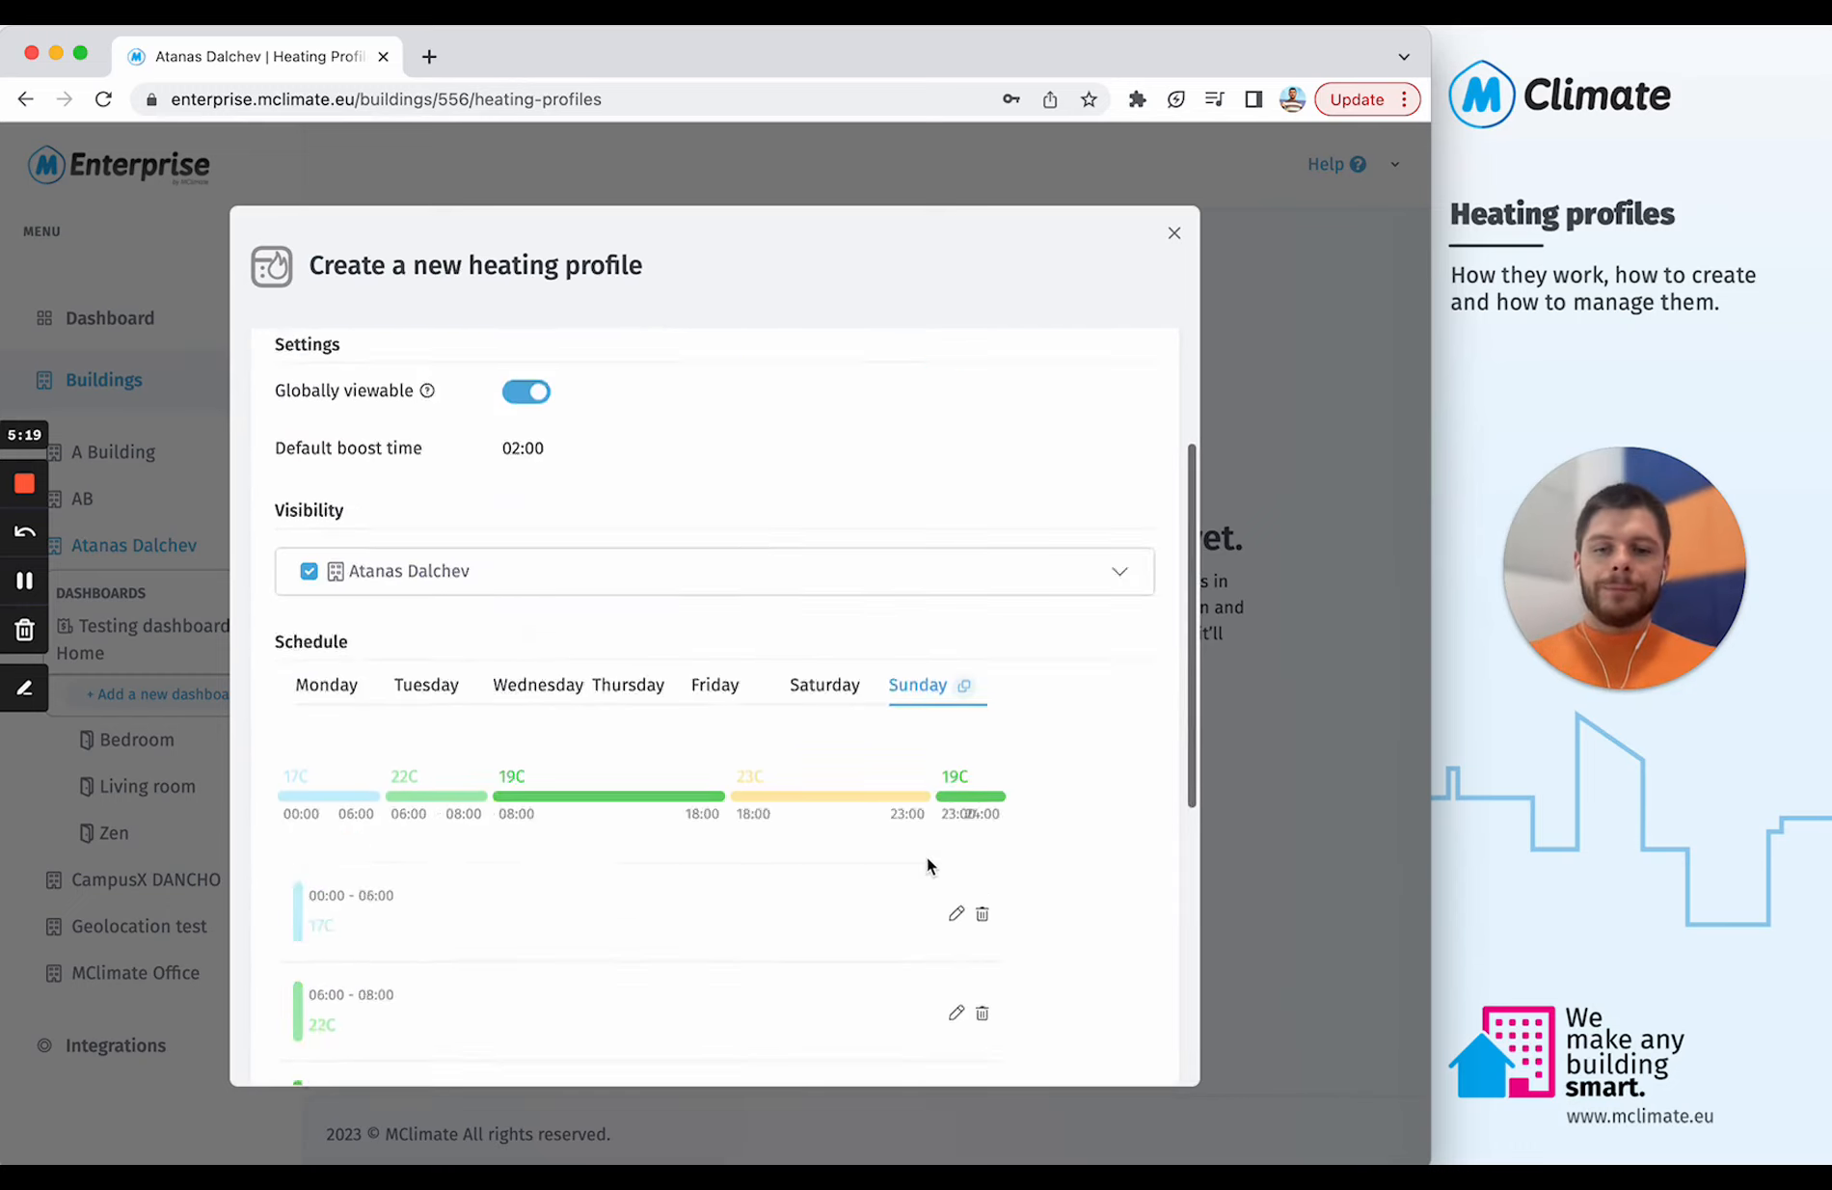
pyautogui.scroll(-6, 629, 643)
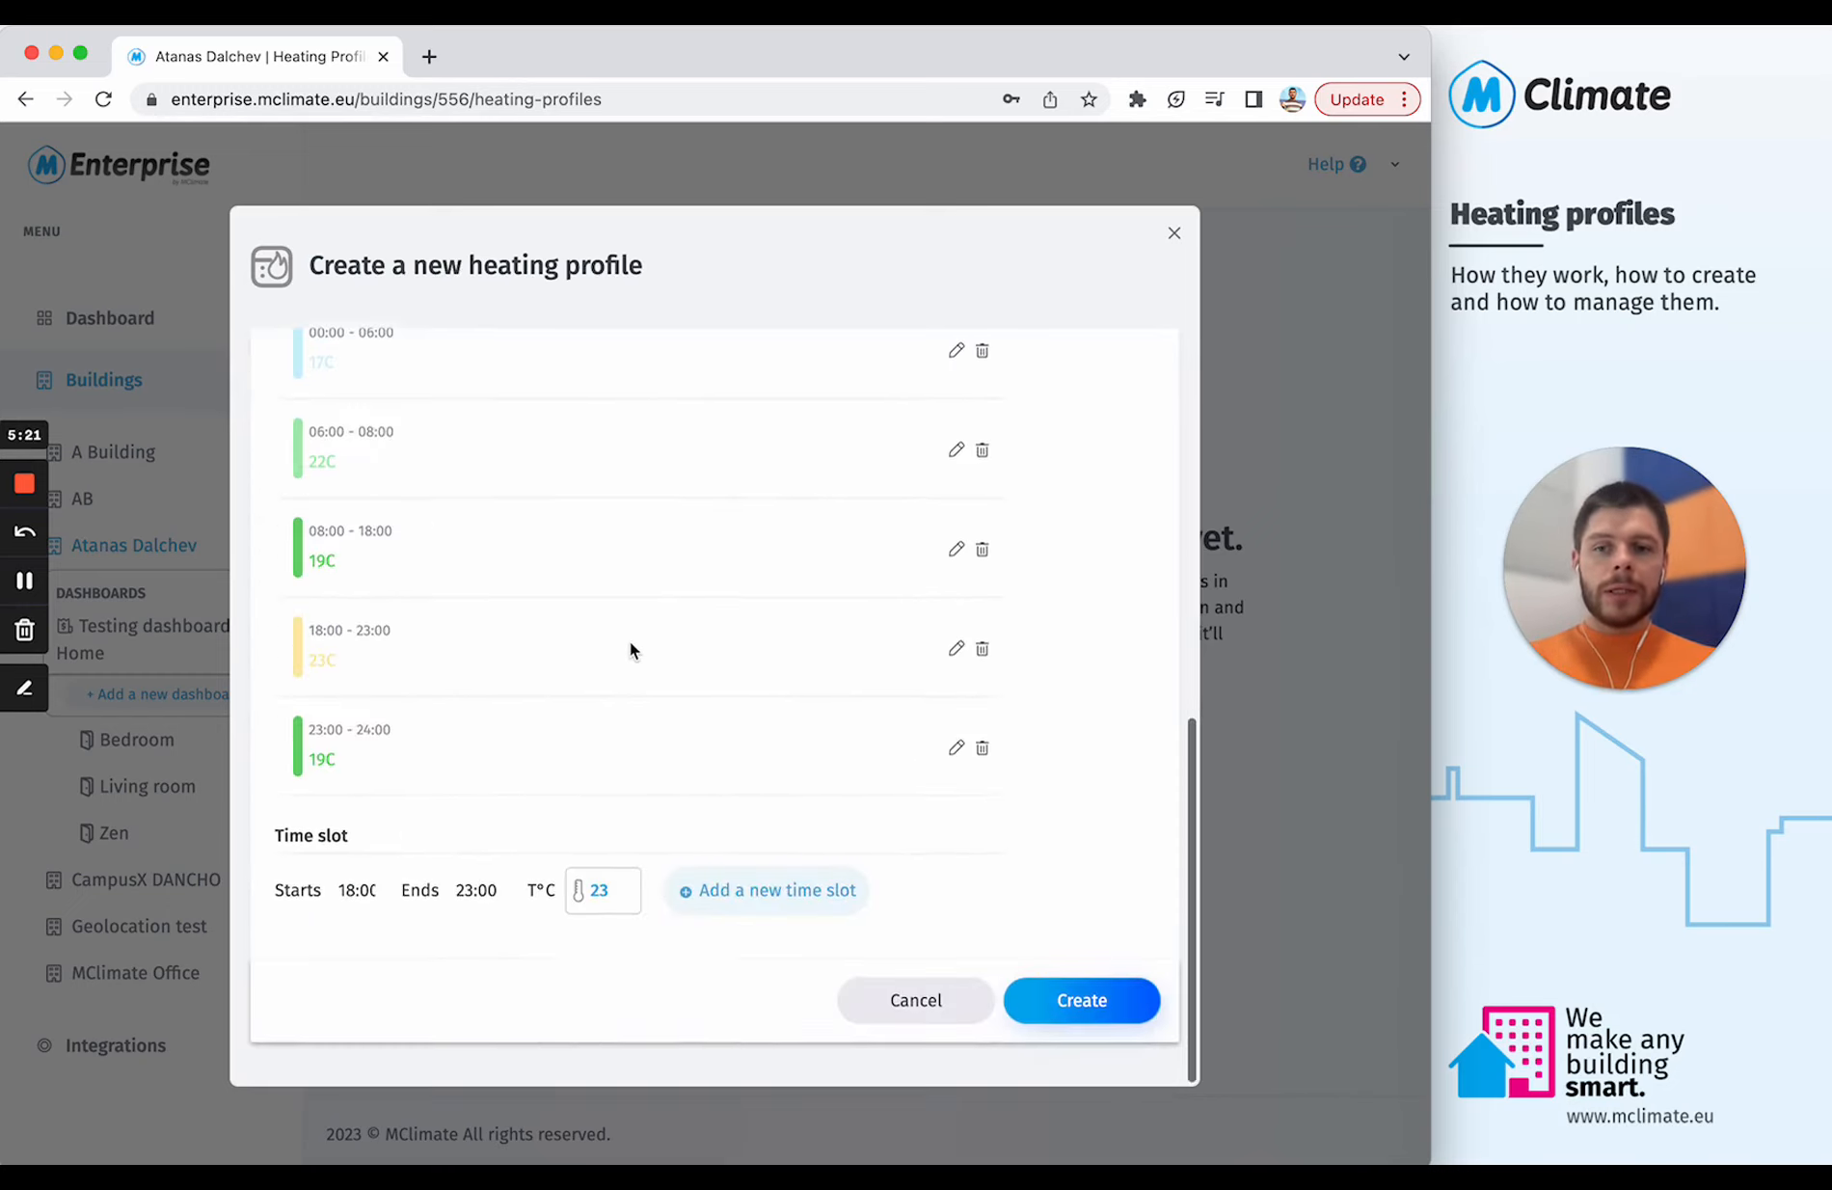
pyautogui.click(1051, 998)
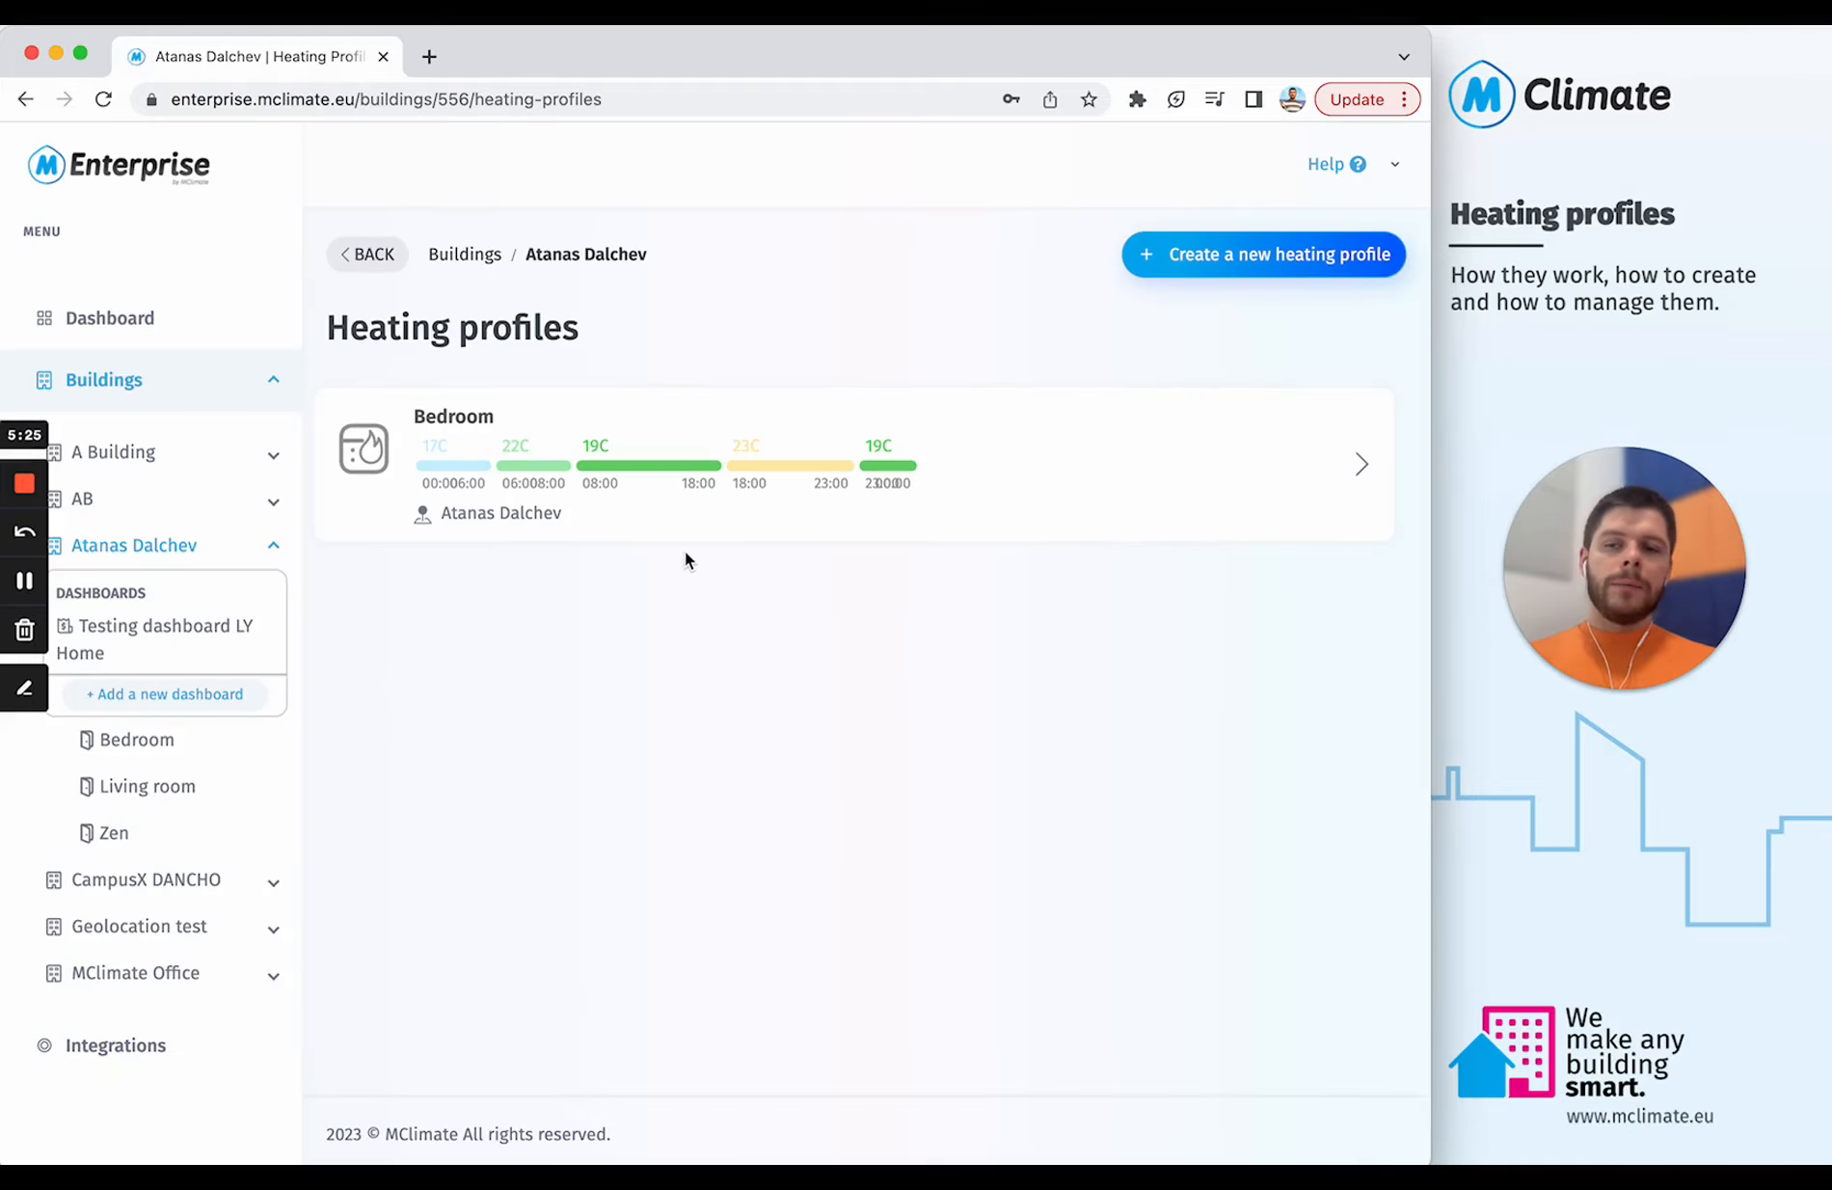
# Step: Open device management for the Bedroom heating profile and view the options for filtering devices
pyautogui.click(1031, 464)
pyautogui.click(406, 376)
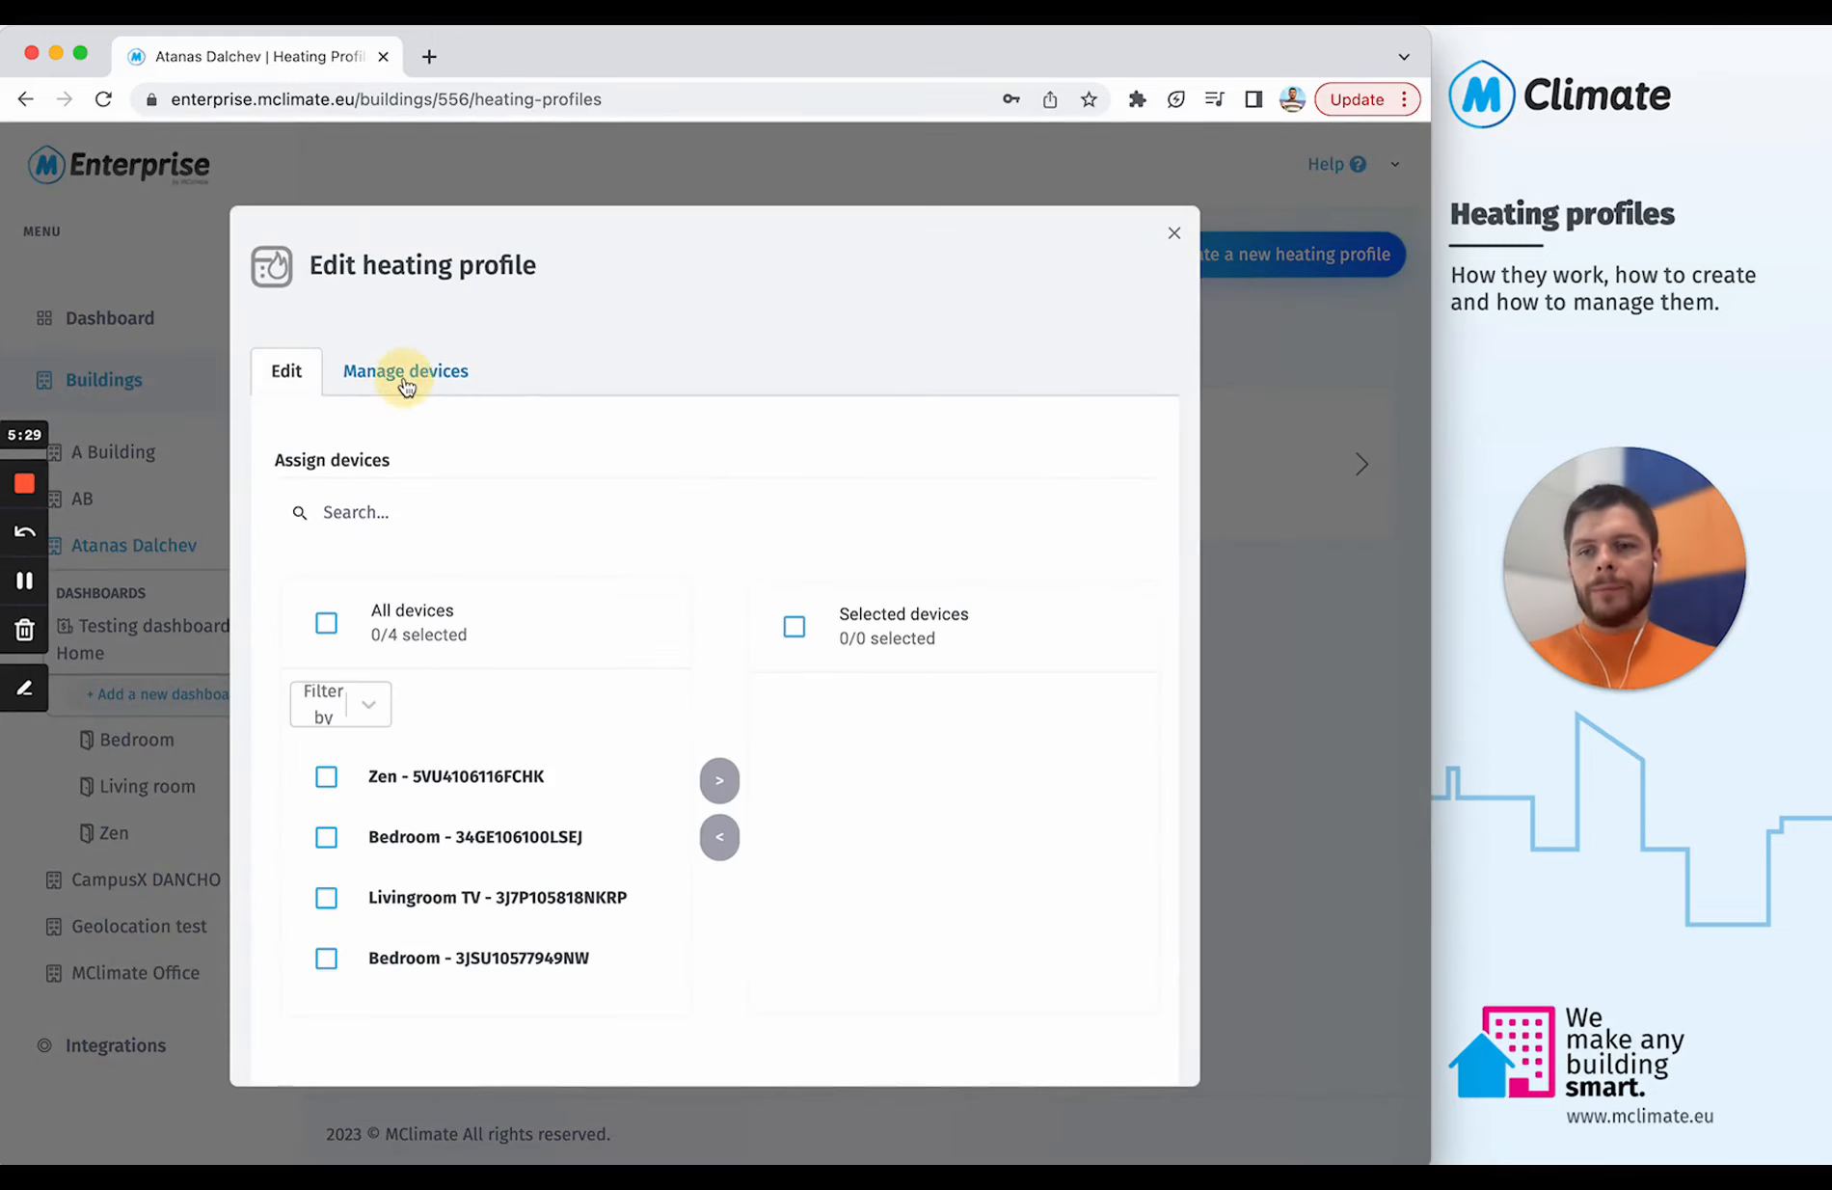
pyautogui.click(372, 709)
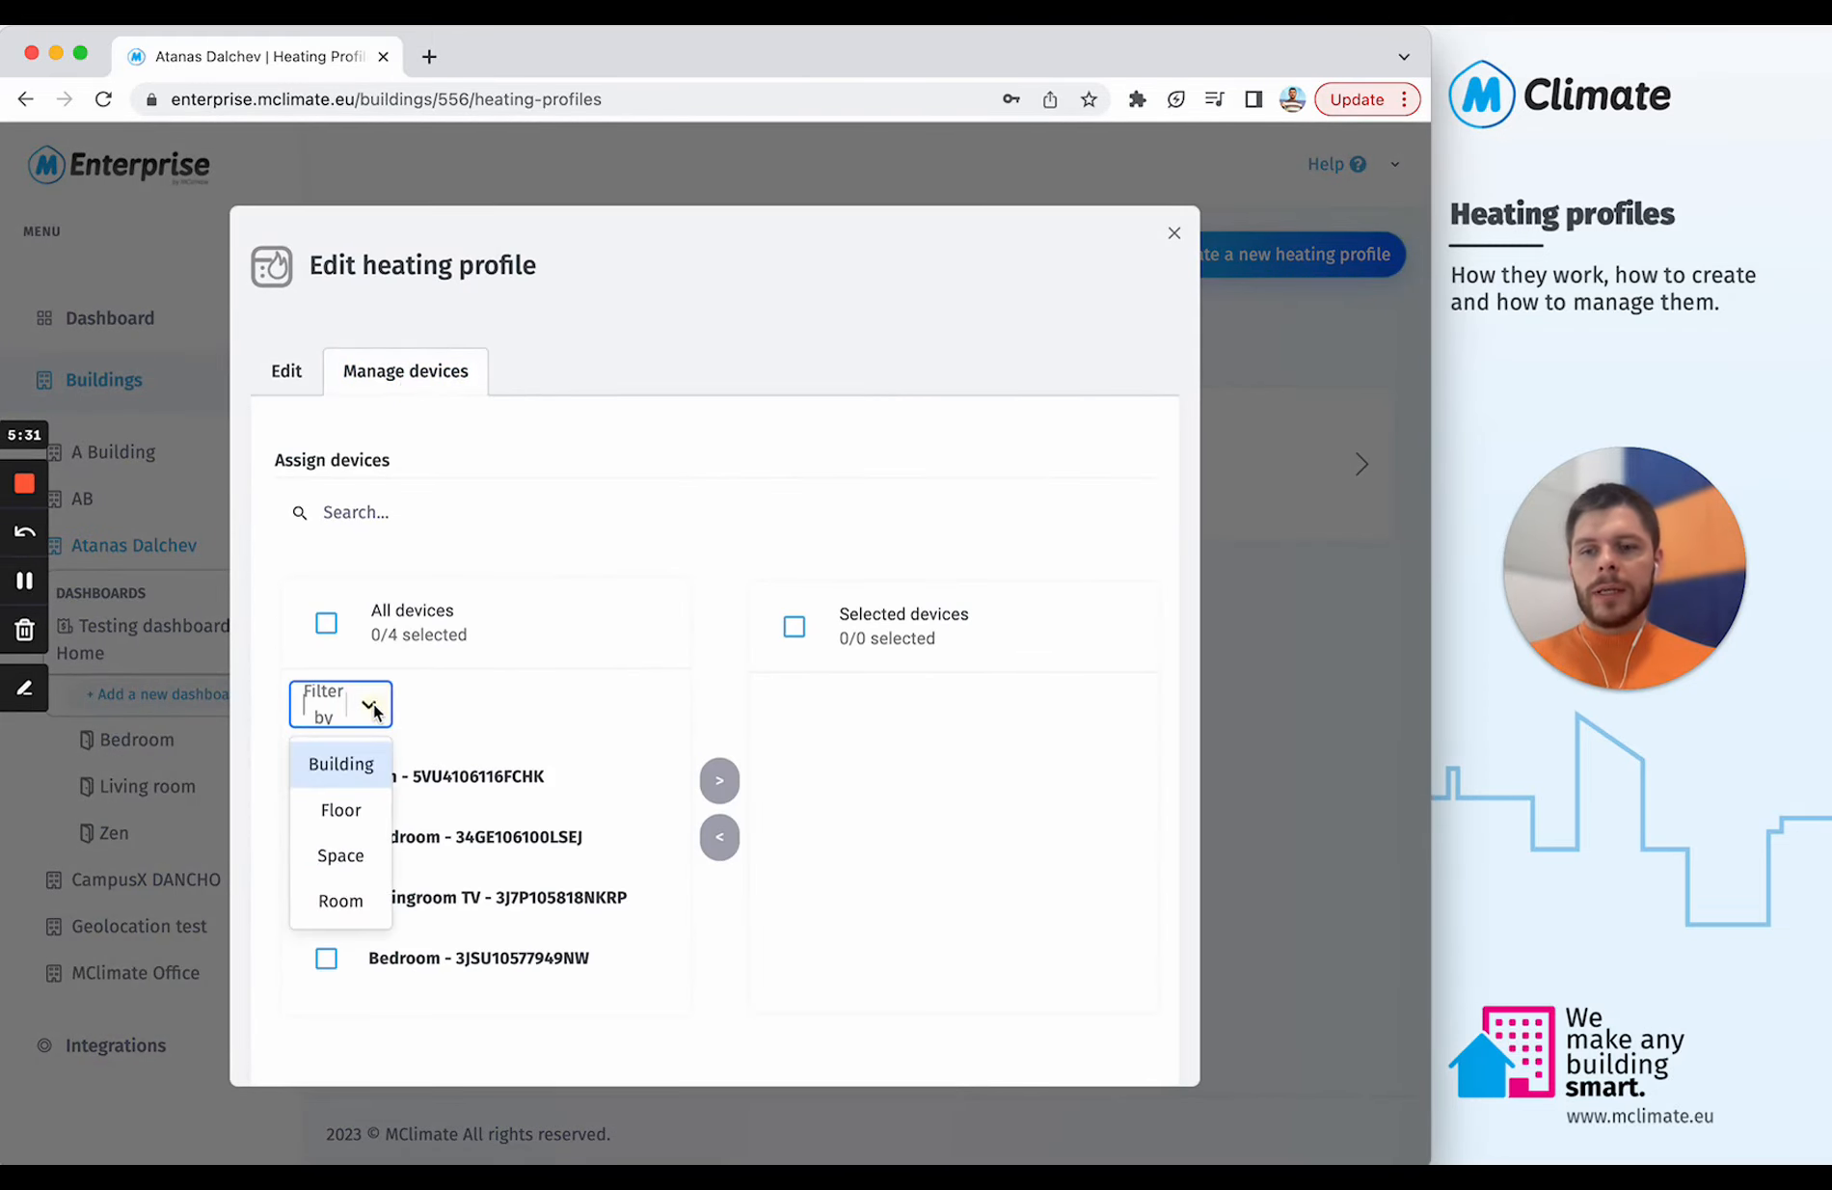
pyautogui.click(372, 710)
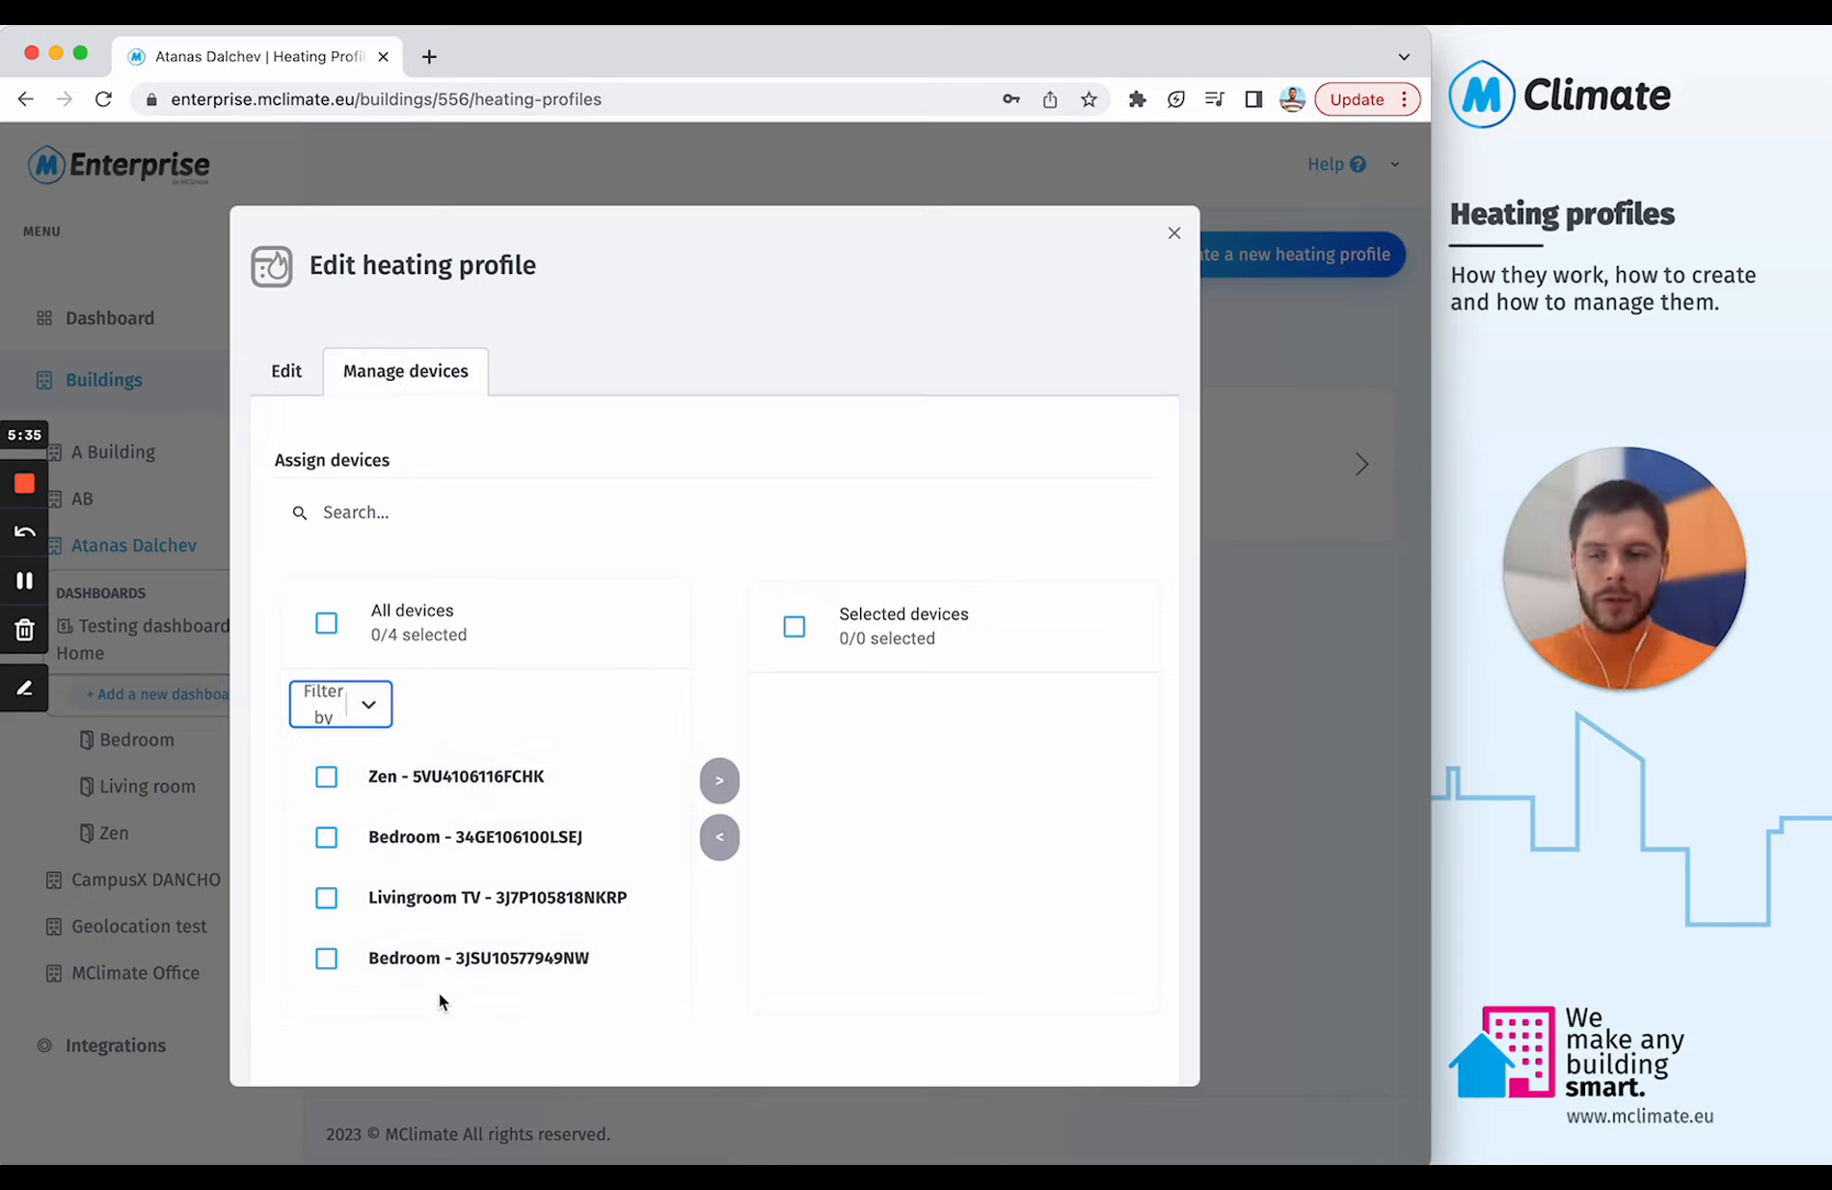
# Step: Filter the devices available for assignment by Building, choosing the current building
pyautogui.click(369, 704)
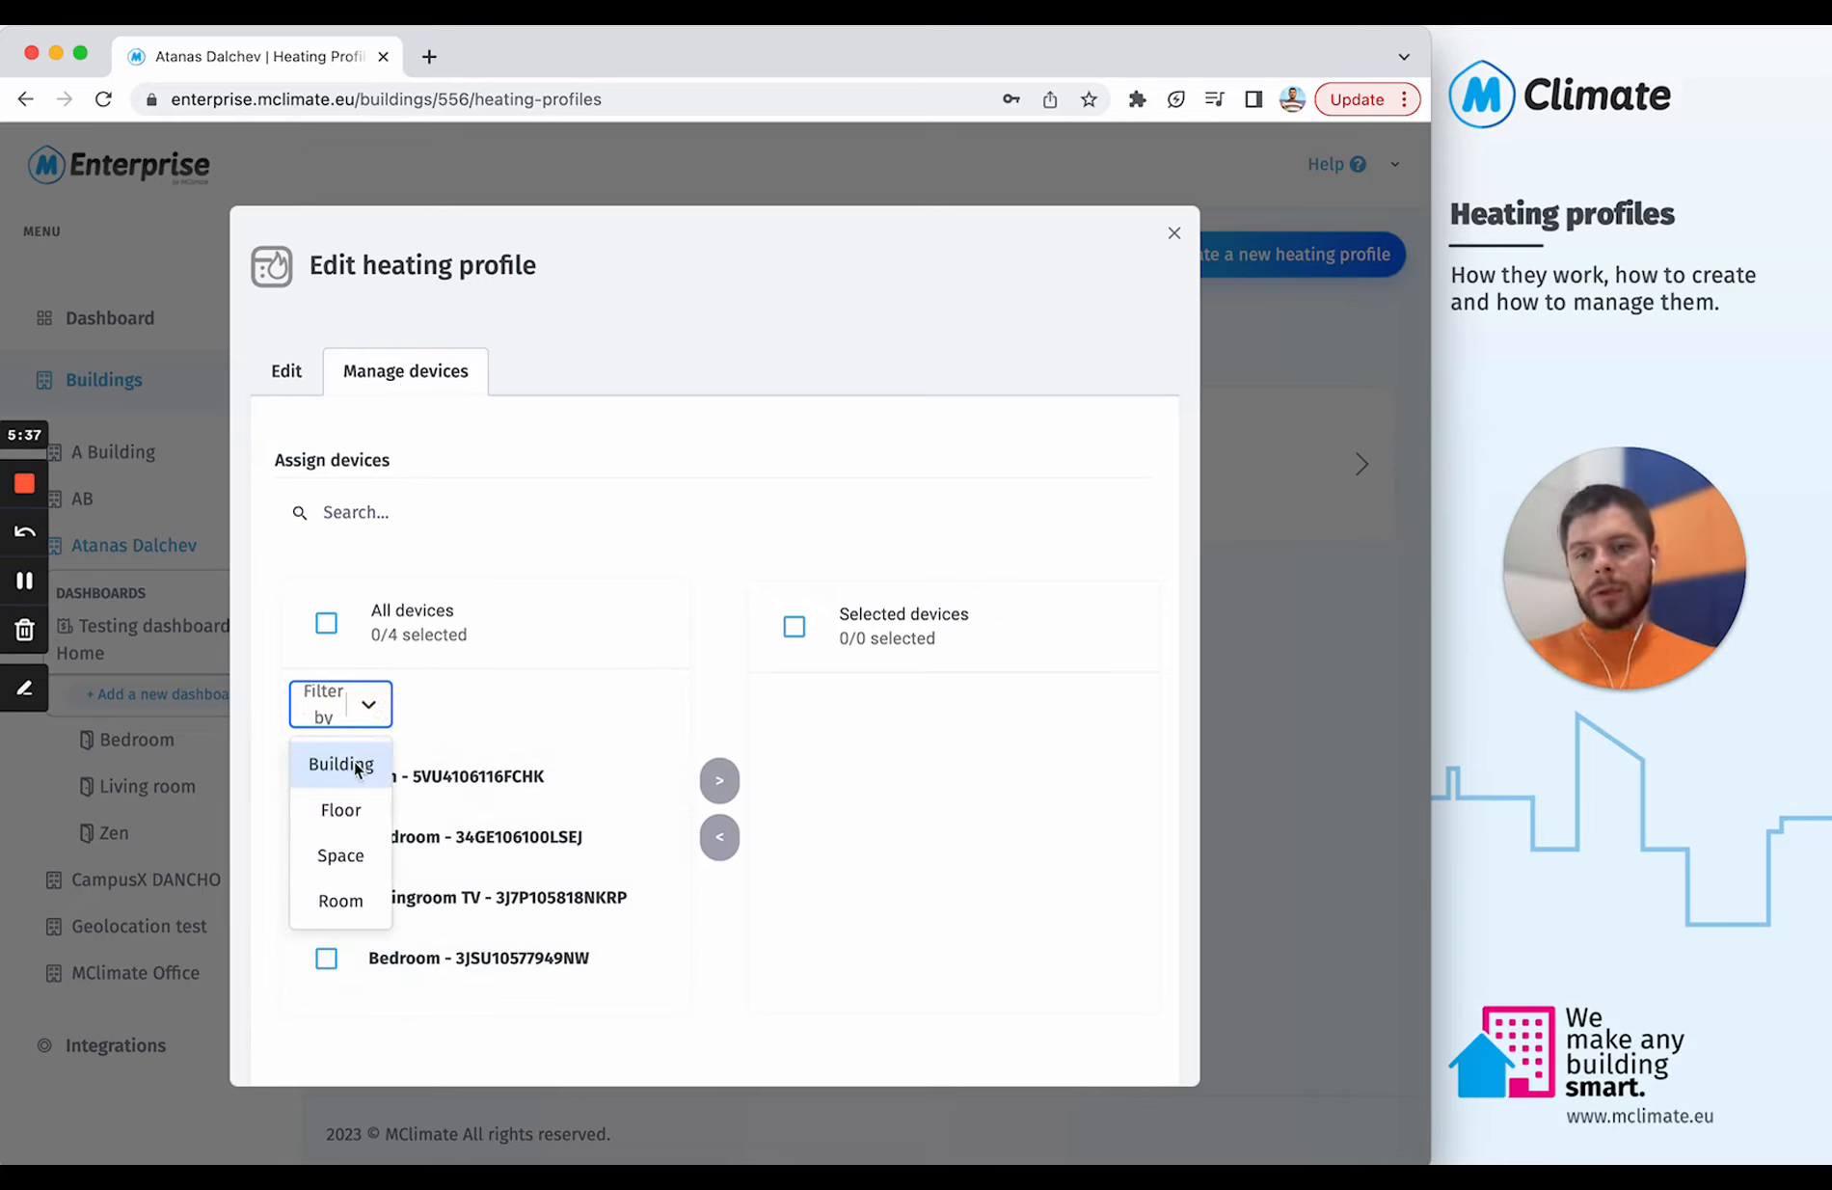
pyautogui.click(356, 766)
pyautogui.click(473, 719)
pyautogui.click(478, 763)
pyautogui.click(362, 706)
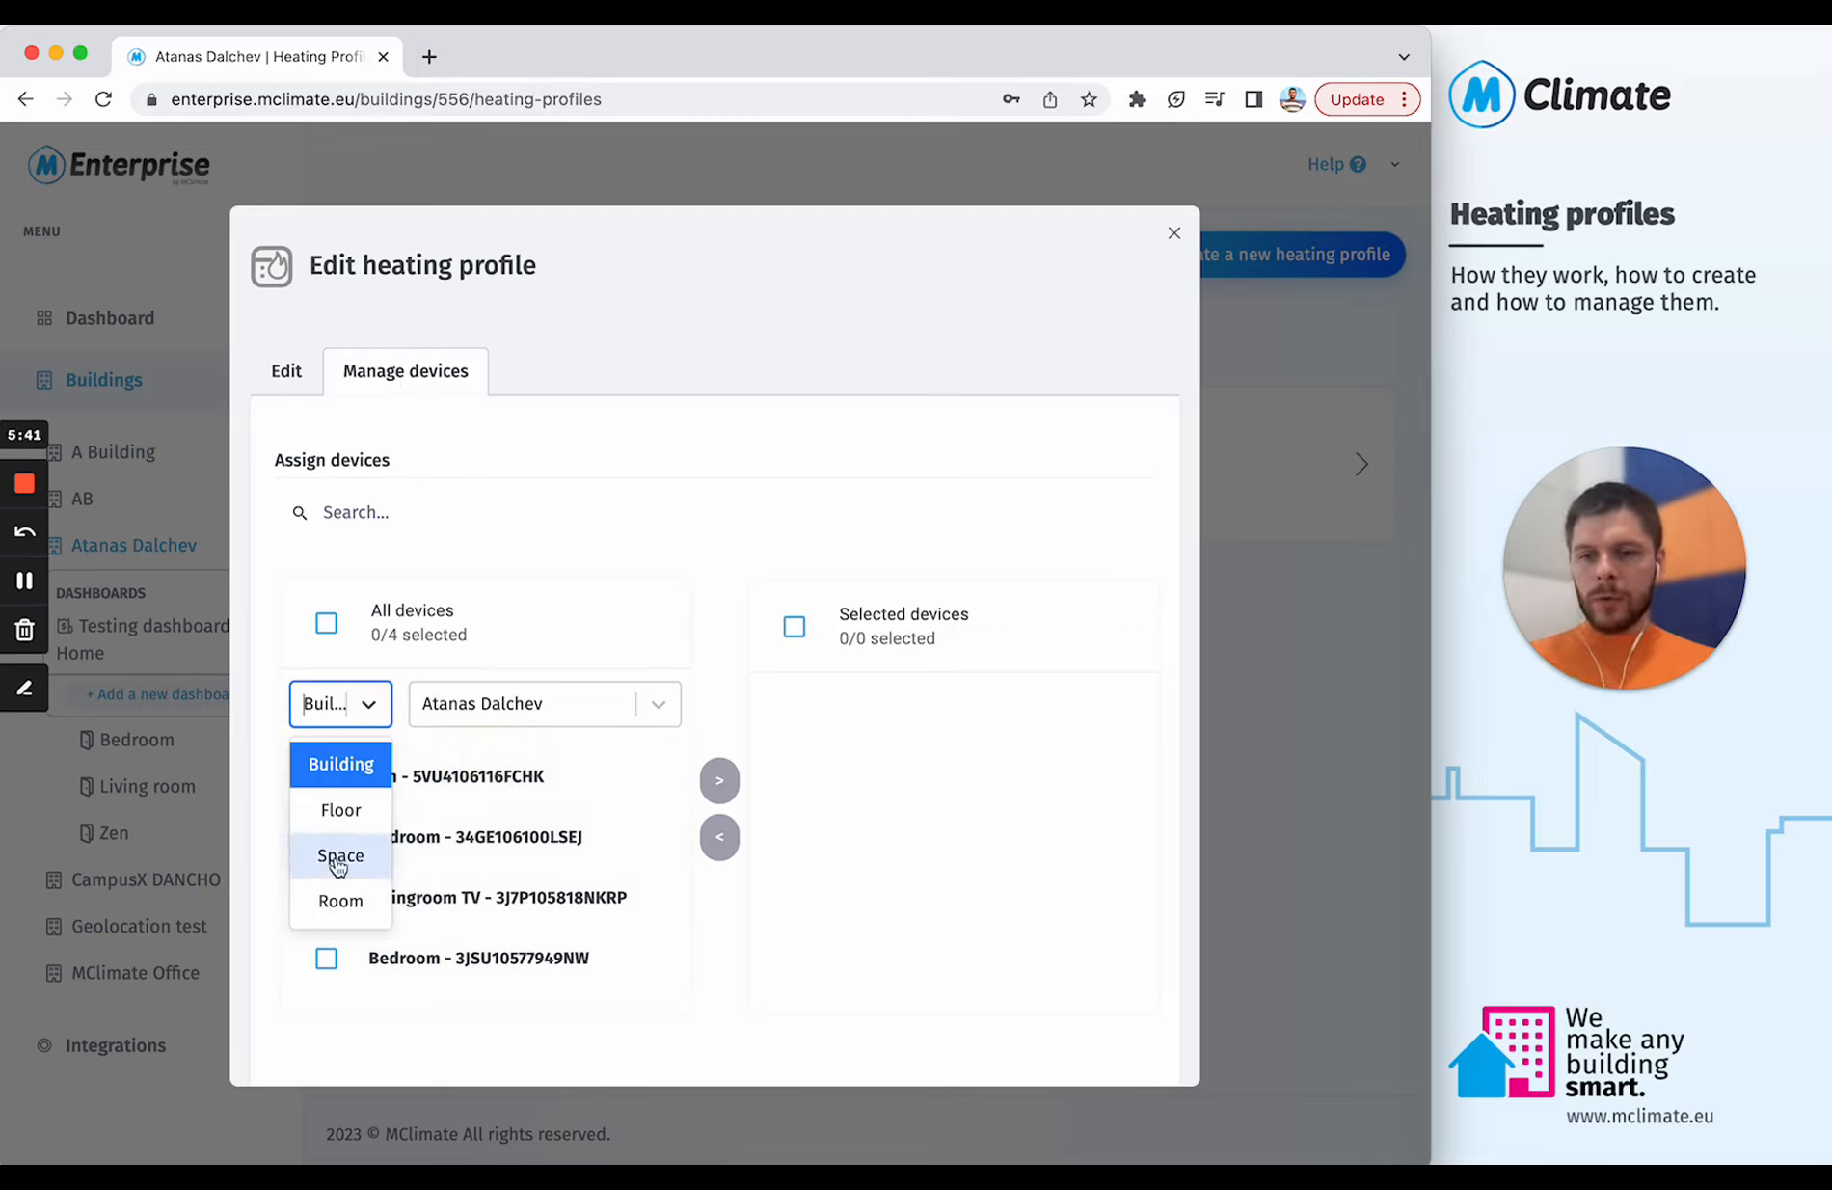
pyautogui.click(327, 839)
pyautogui.click(362, 704)
pyautogui.click(342, 896)
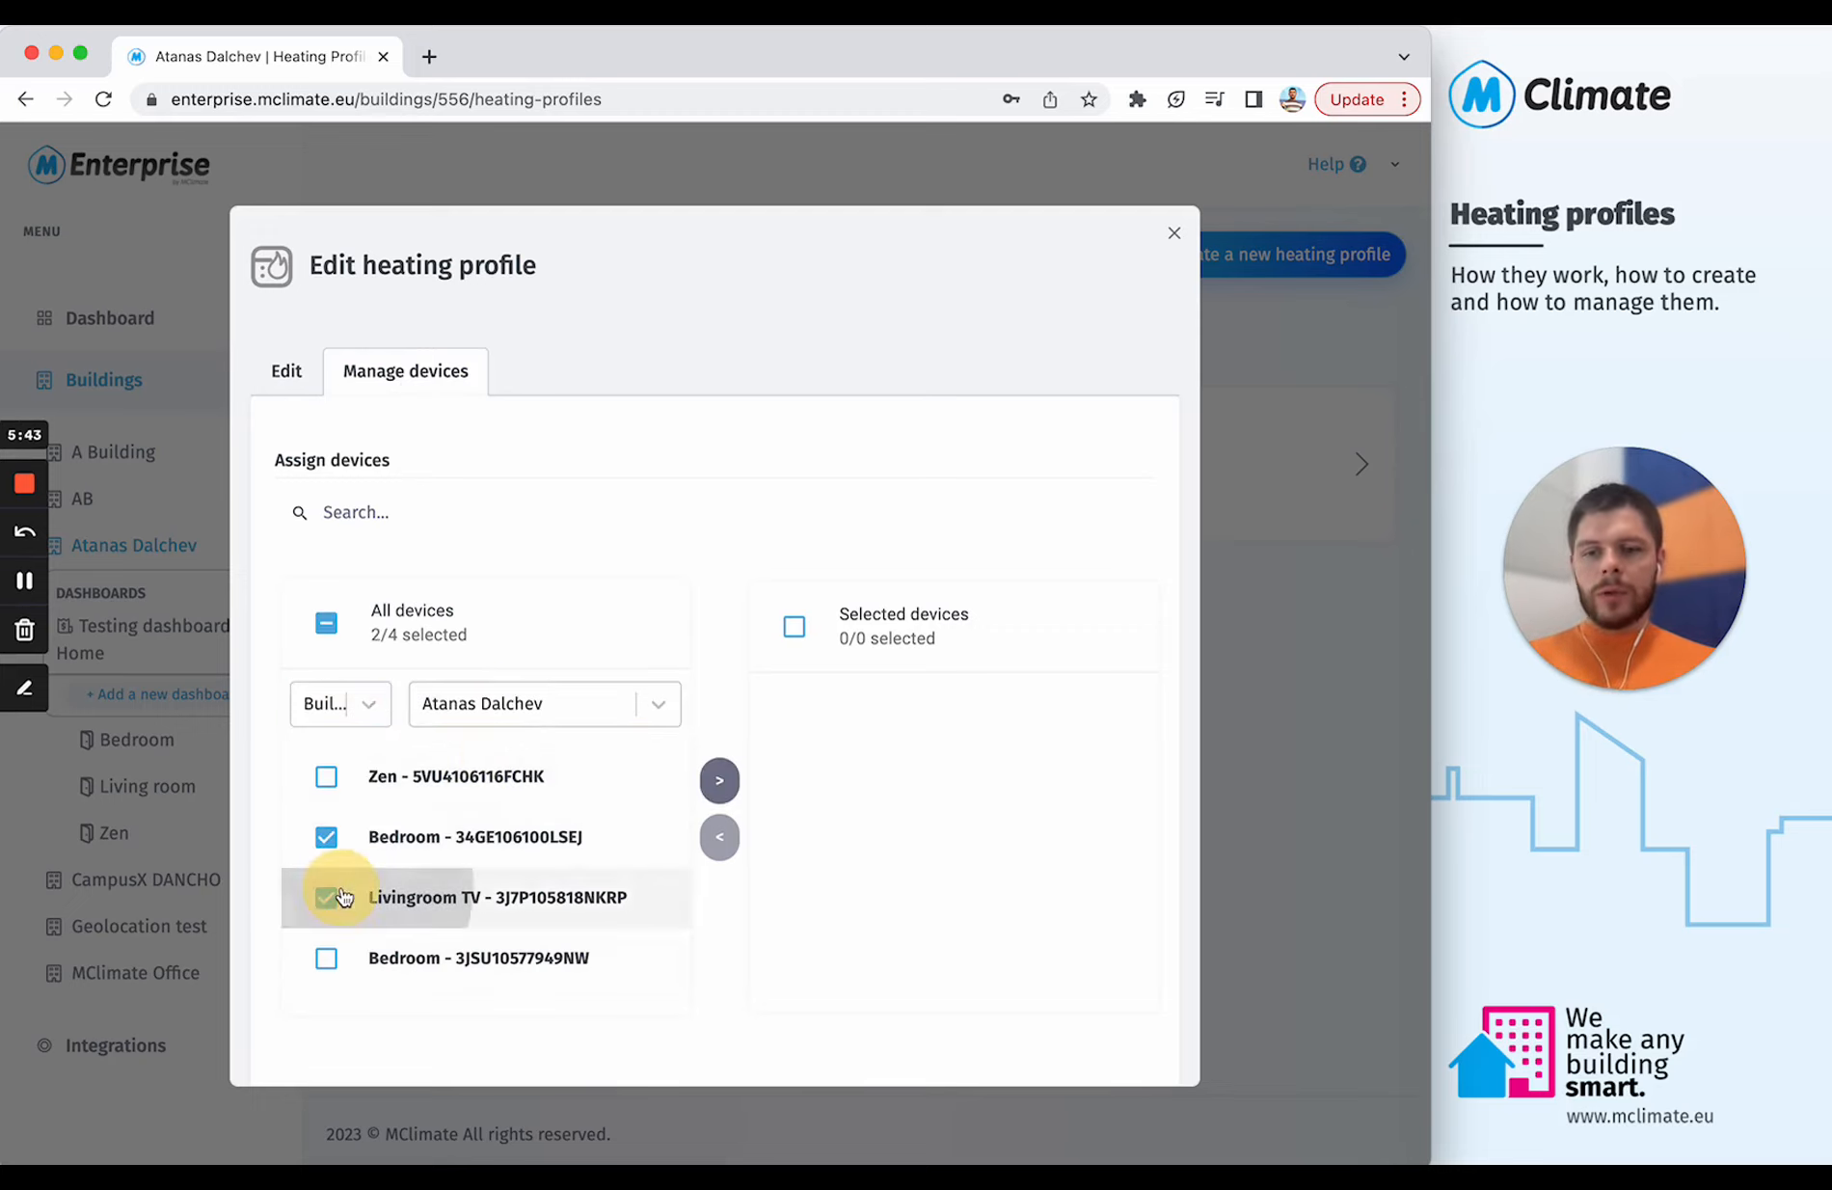
pyautogui.click(326, 836)
pyautogui.click(326, 958)
pyautogui.click(326, 897)
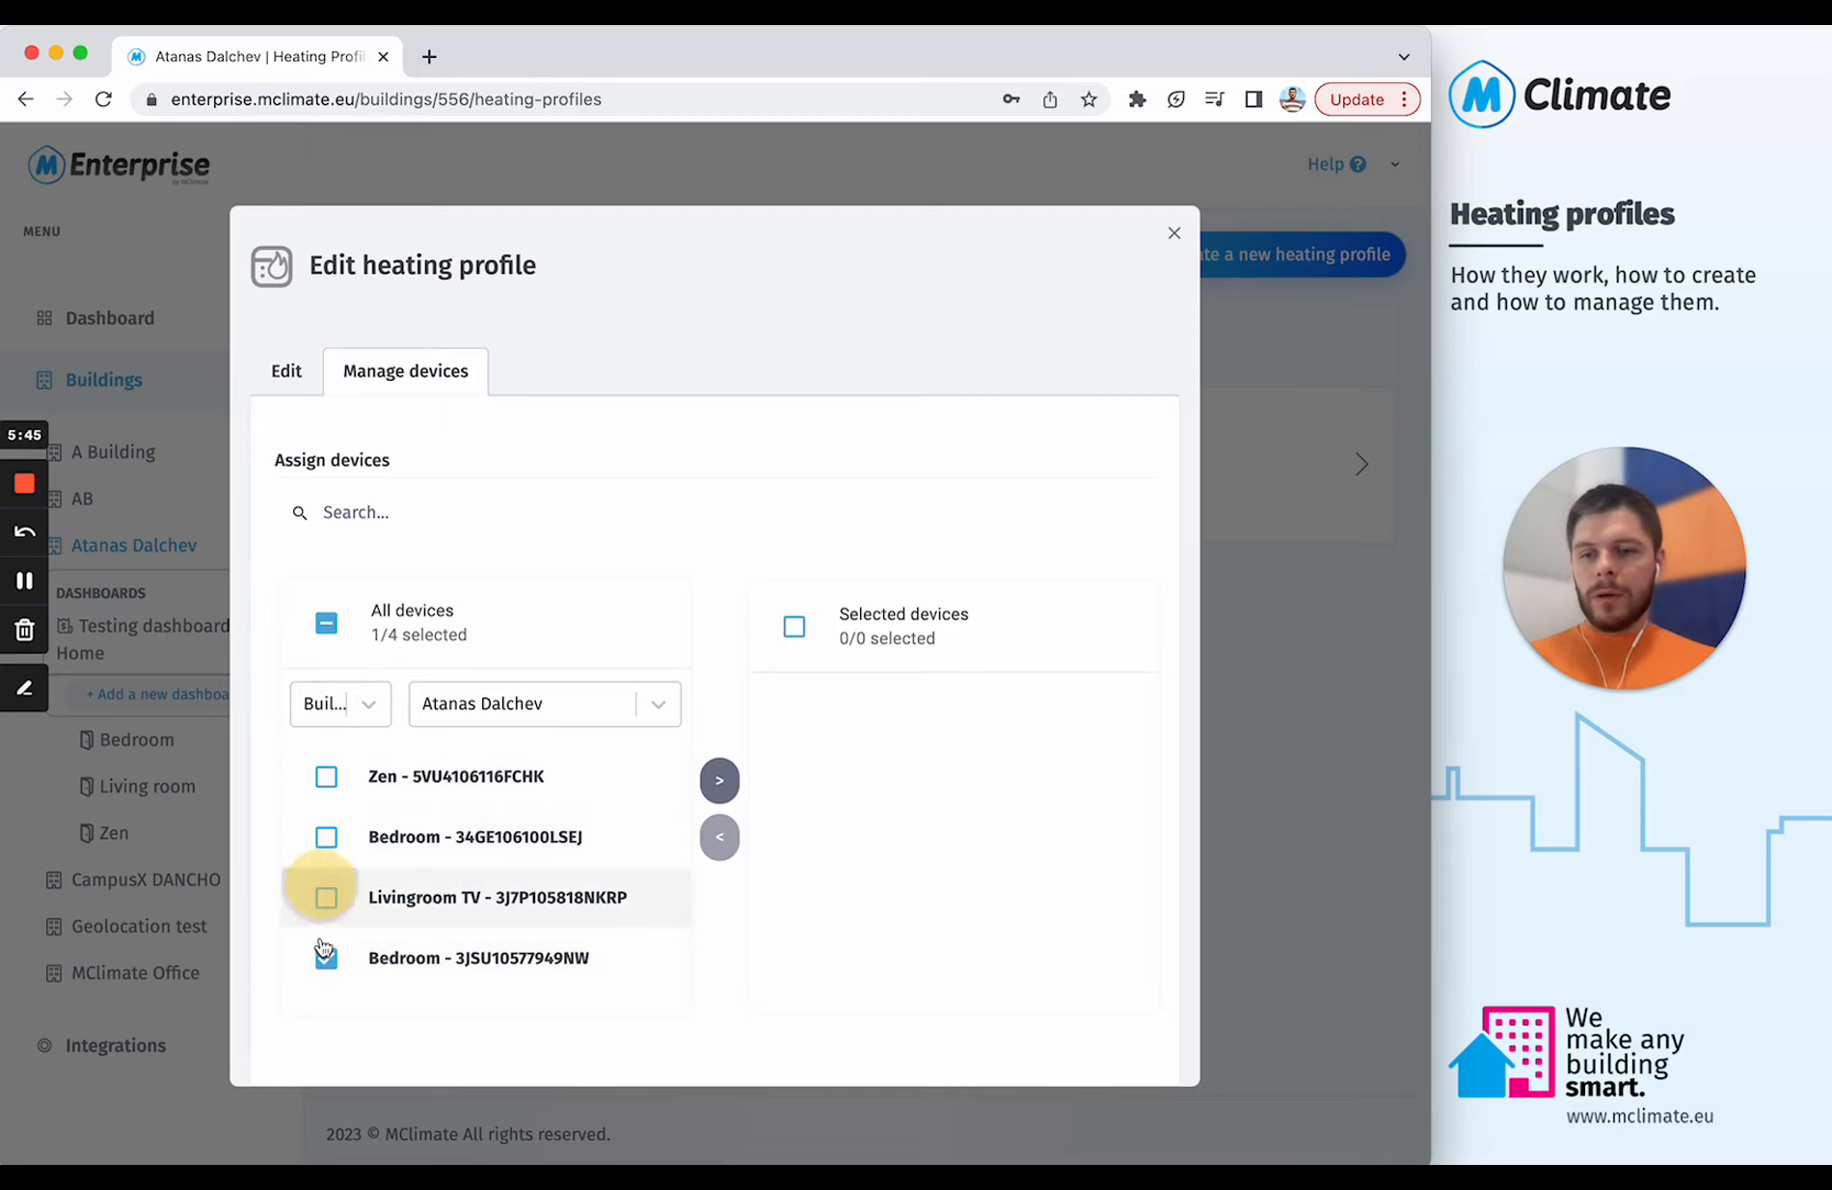
pyautogui.click(326, 958)
pyautogui.click(366, 703)
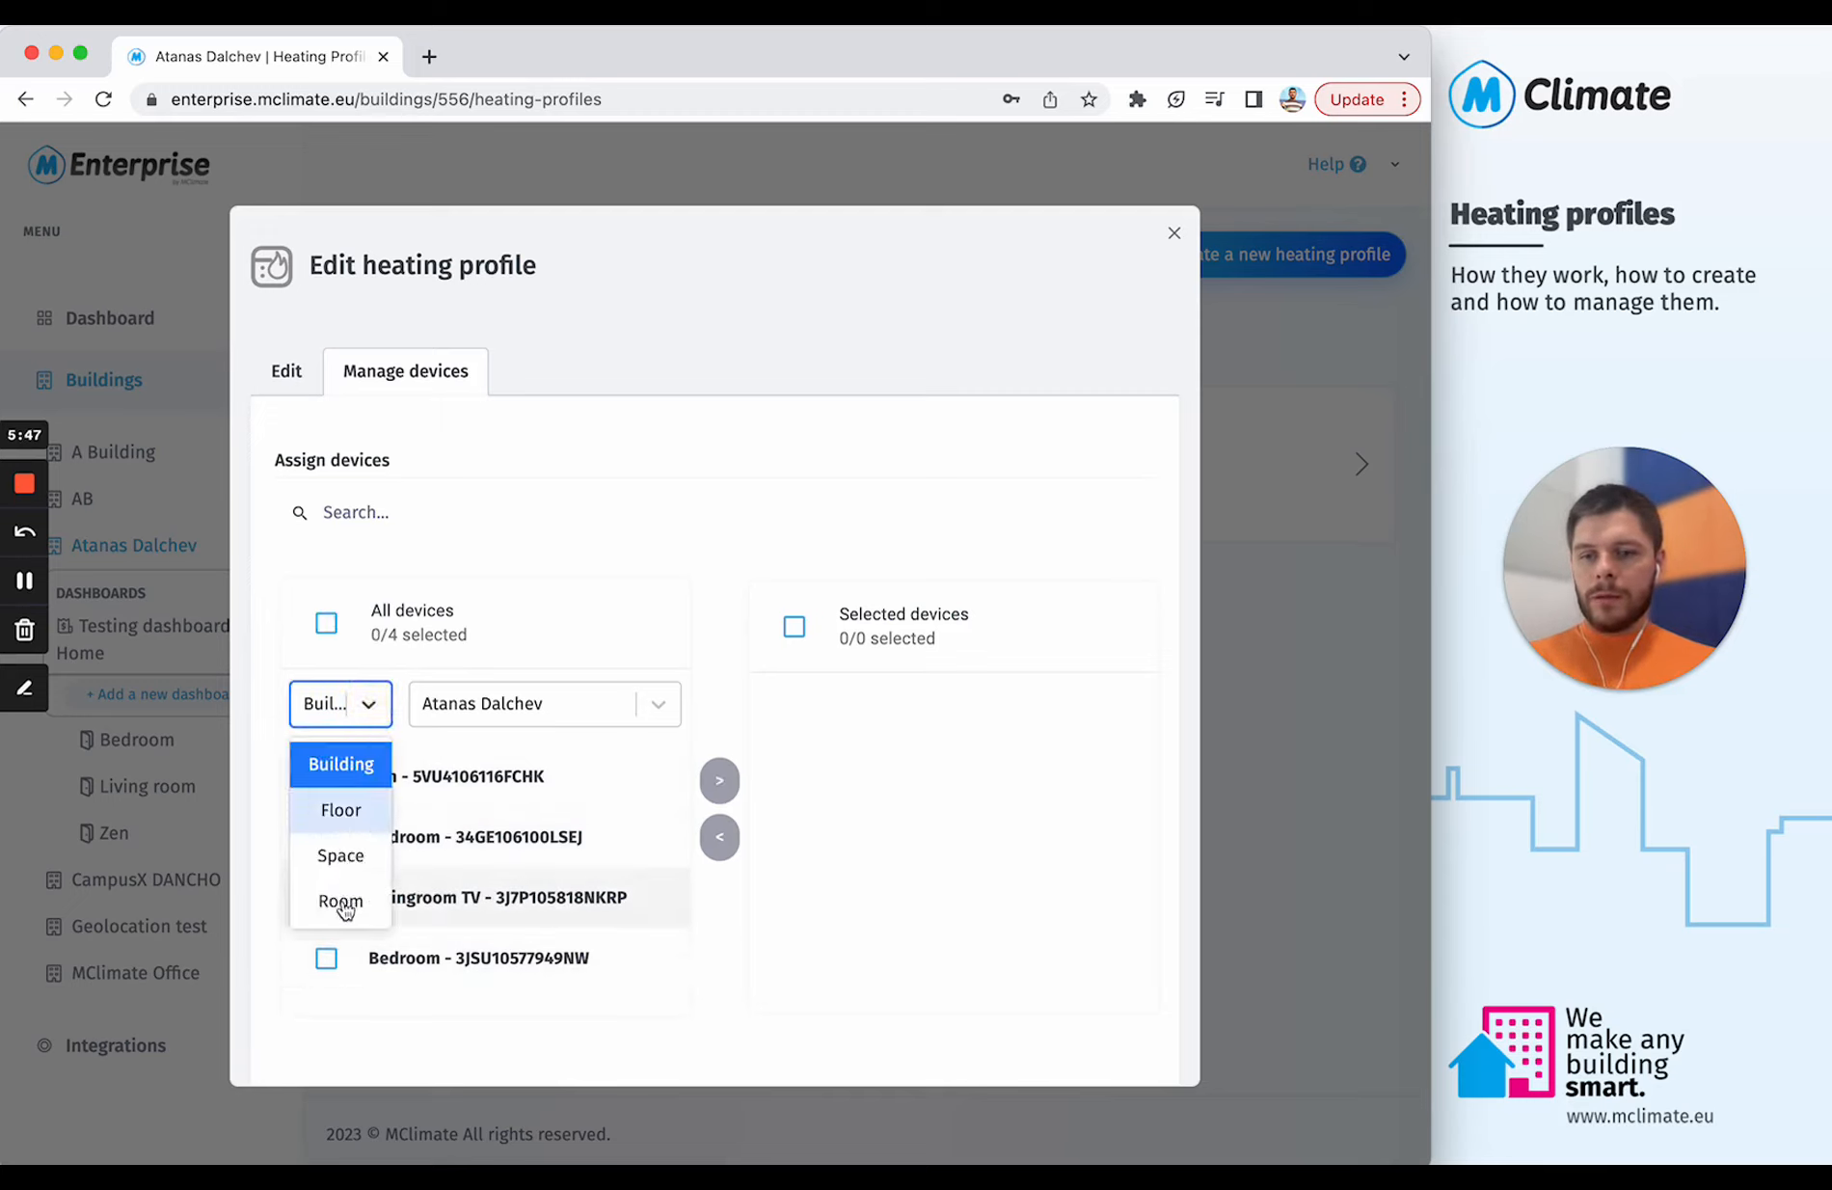
pyautogui.click(327, 897)
pyautogui.click(327, 895)
pyautogui.click(367, 704)
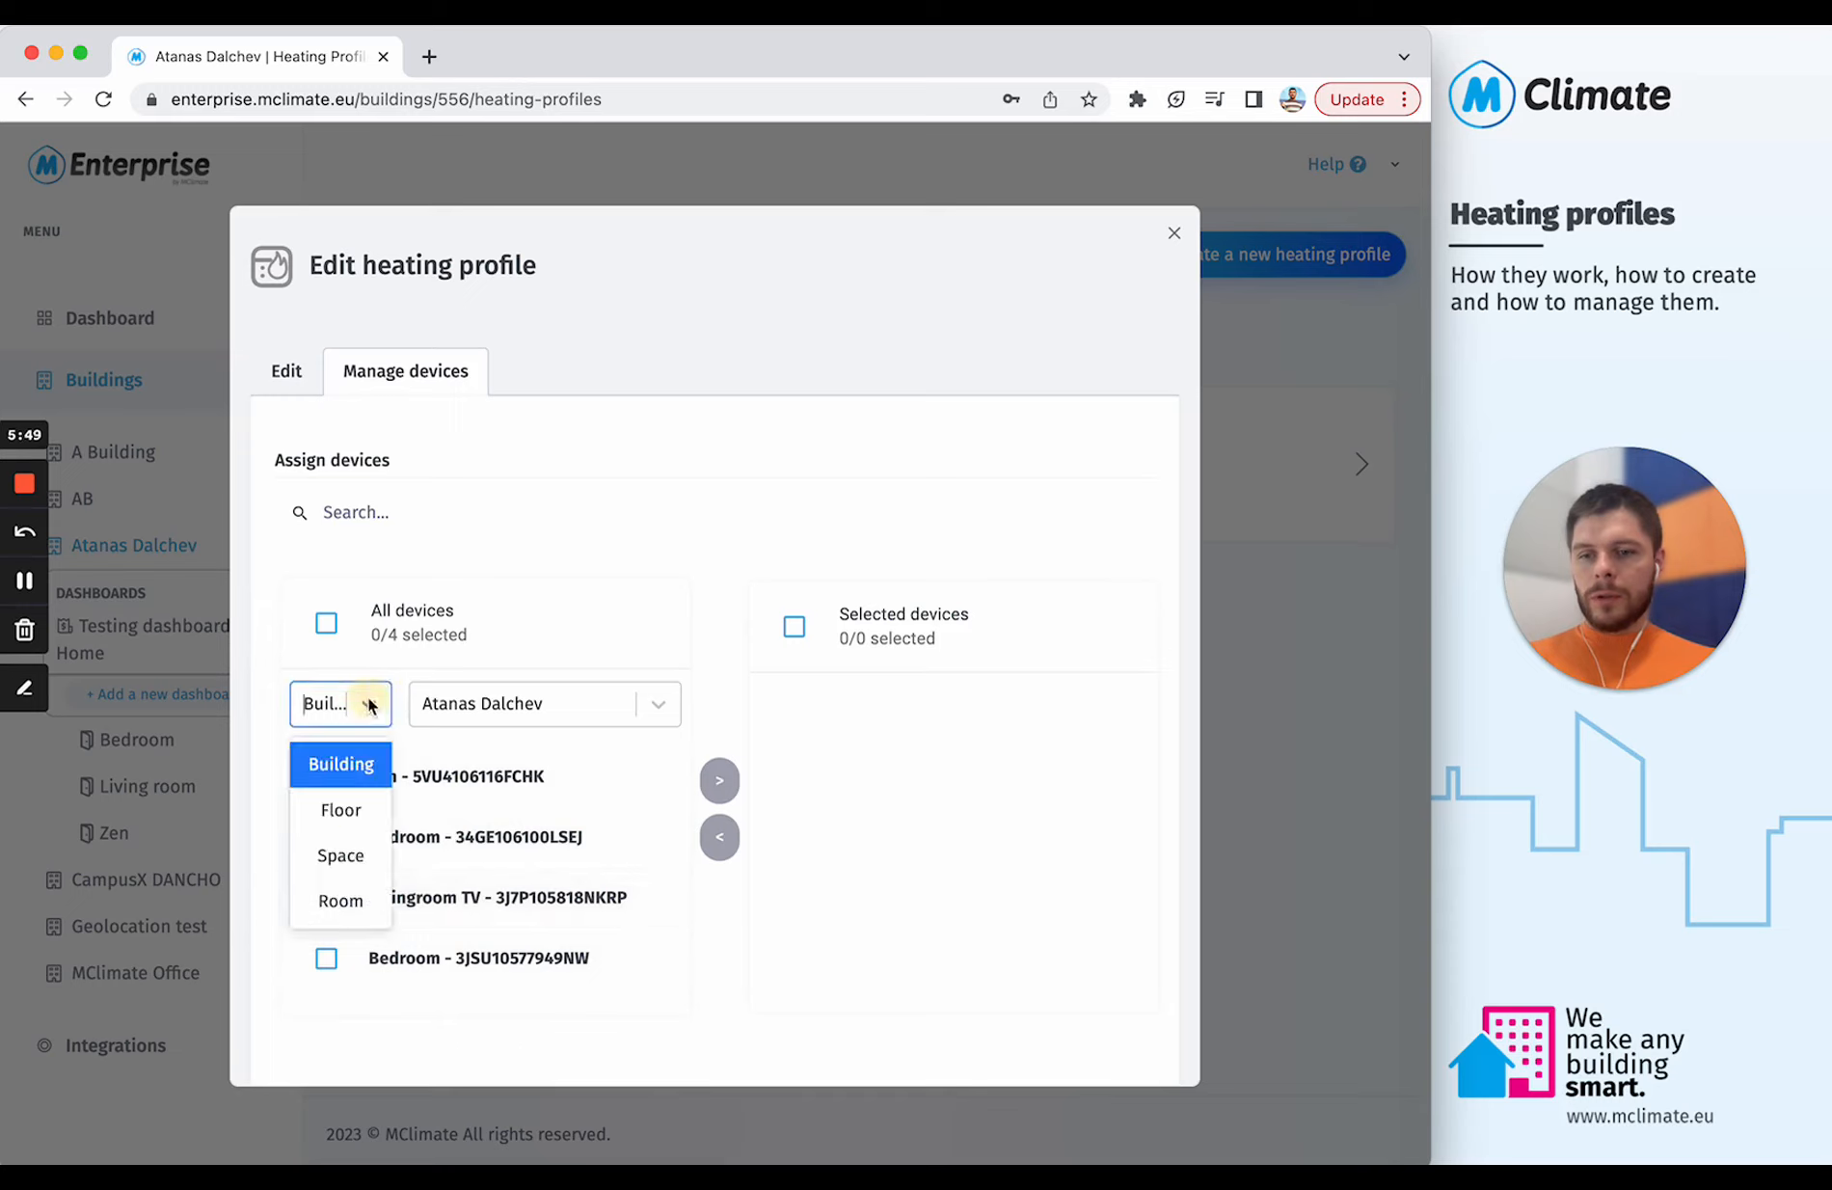
pyautogui.click(345, 895)
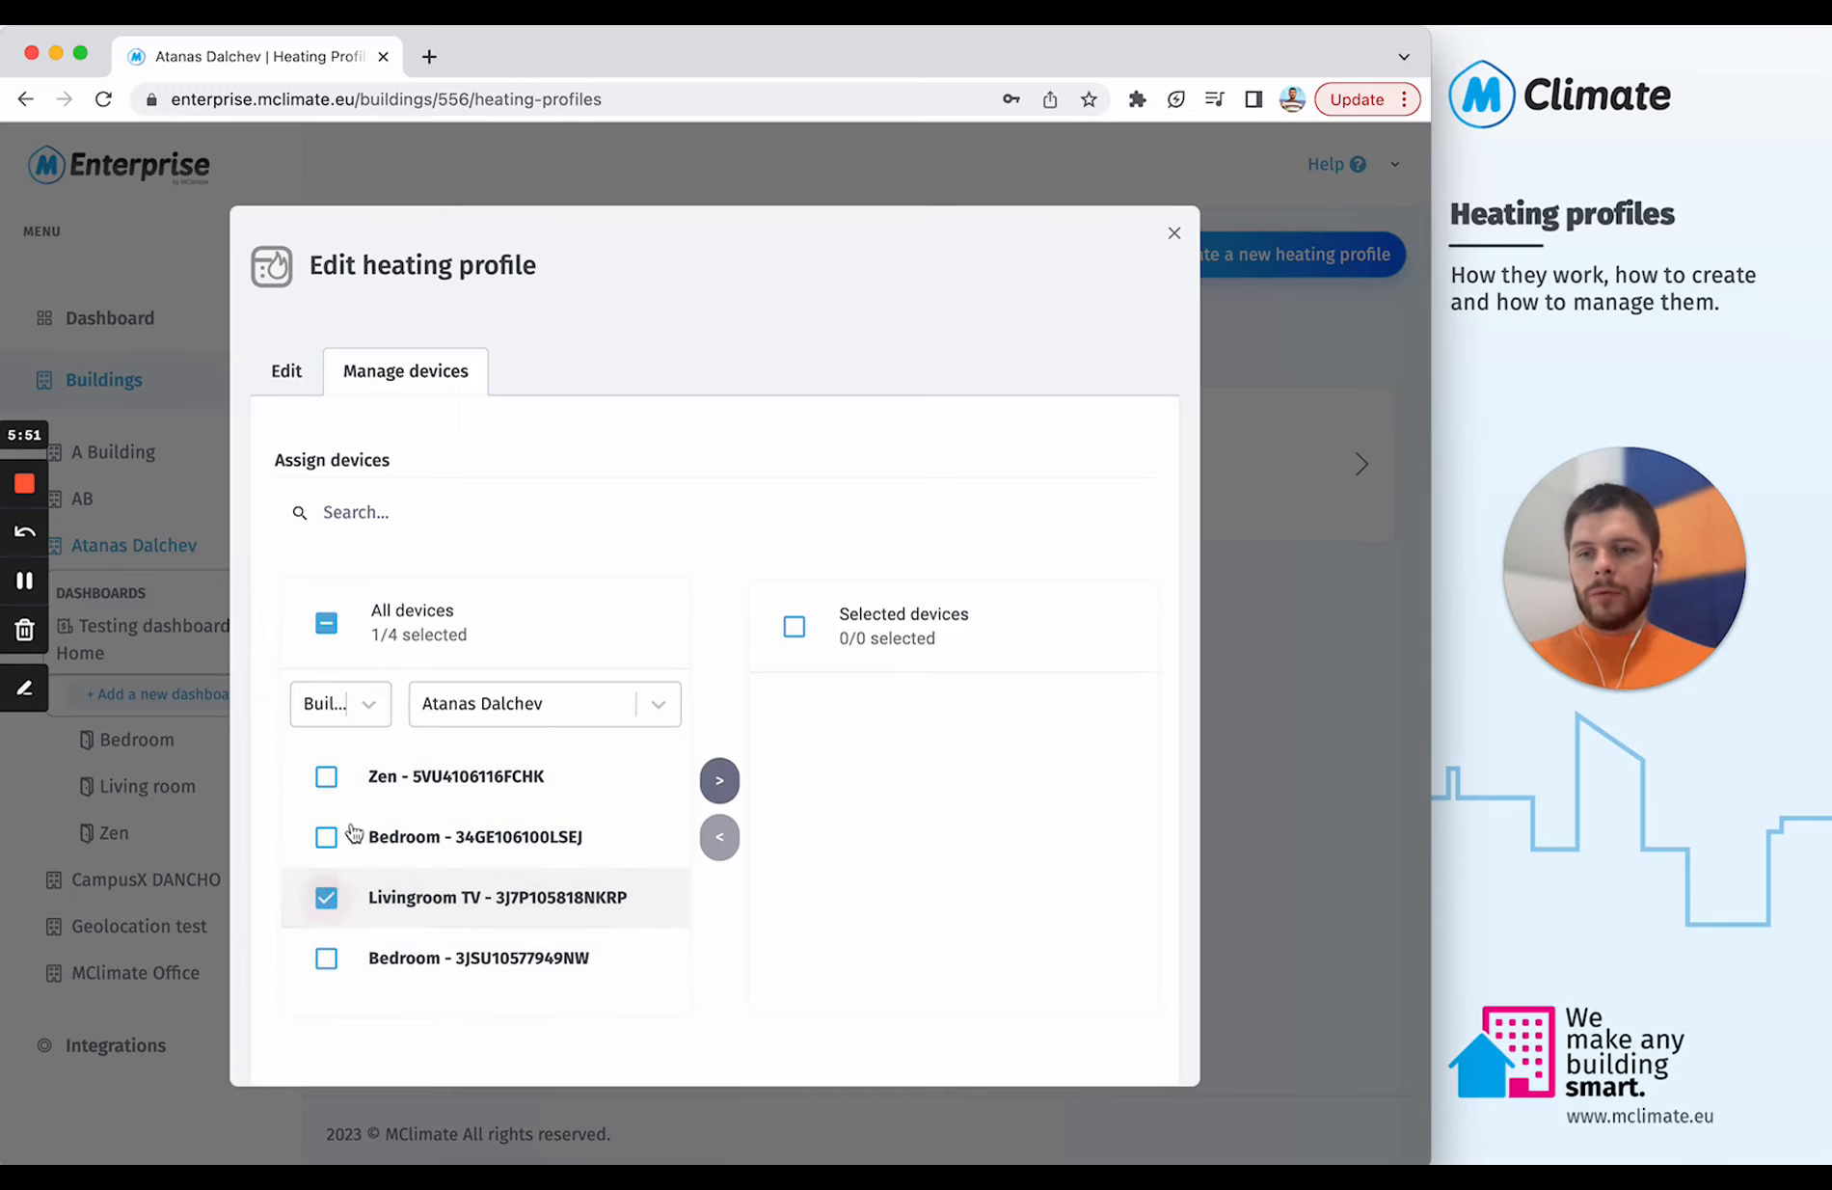
pyautogui.click(326, 897)
# Step: Filter the devices available for assignment by Room, choosing the Bedroom room
pyautogui.click(367, 703)
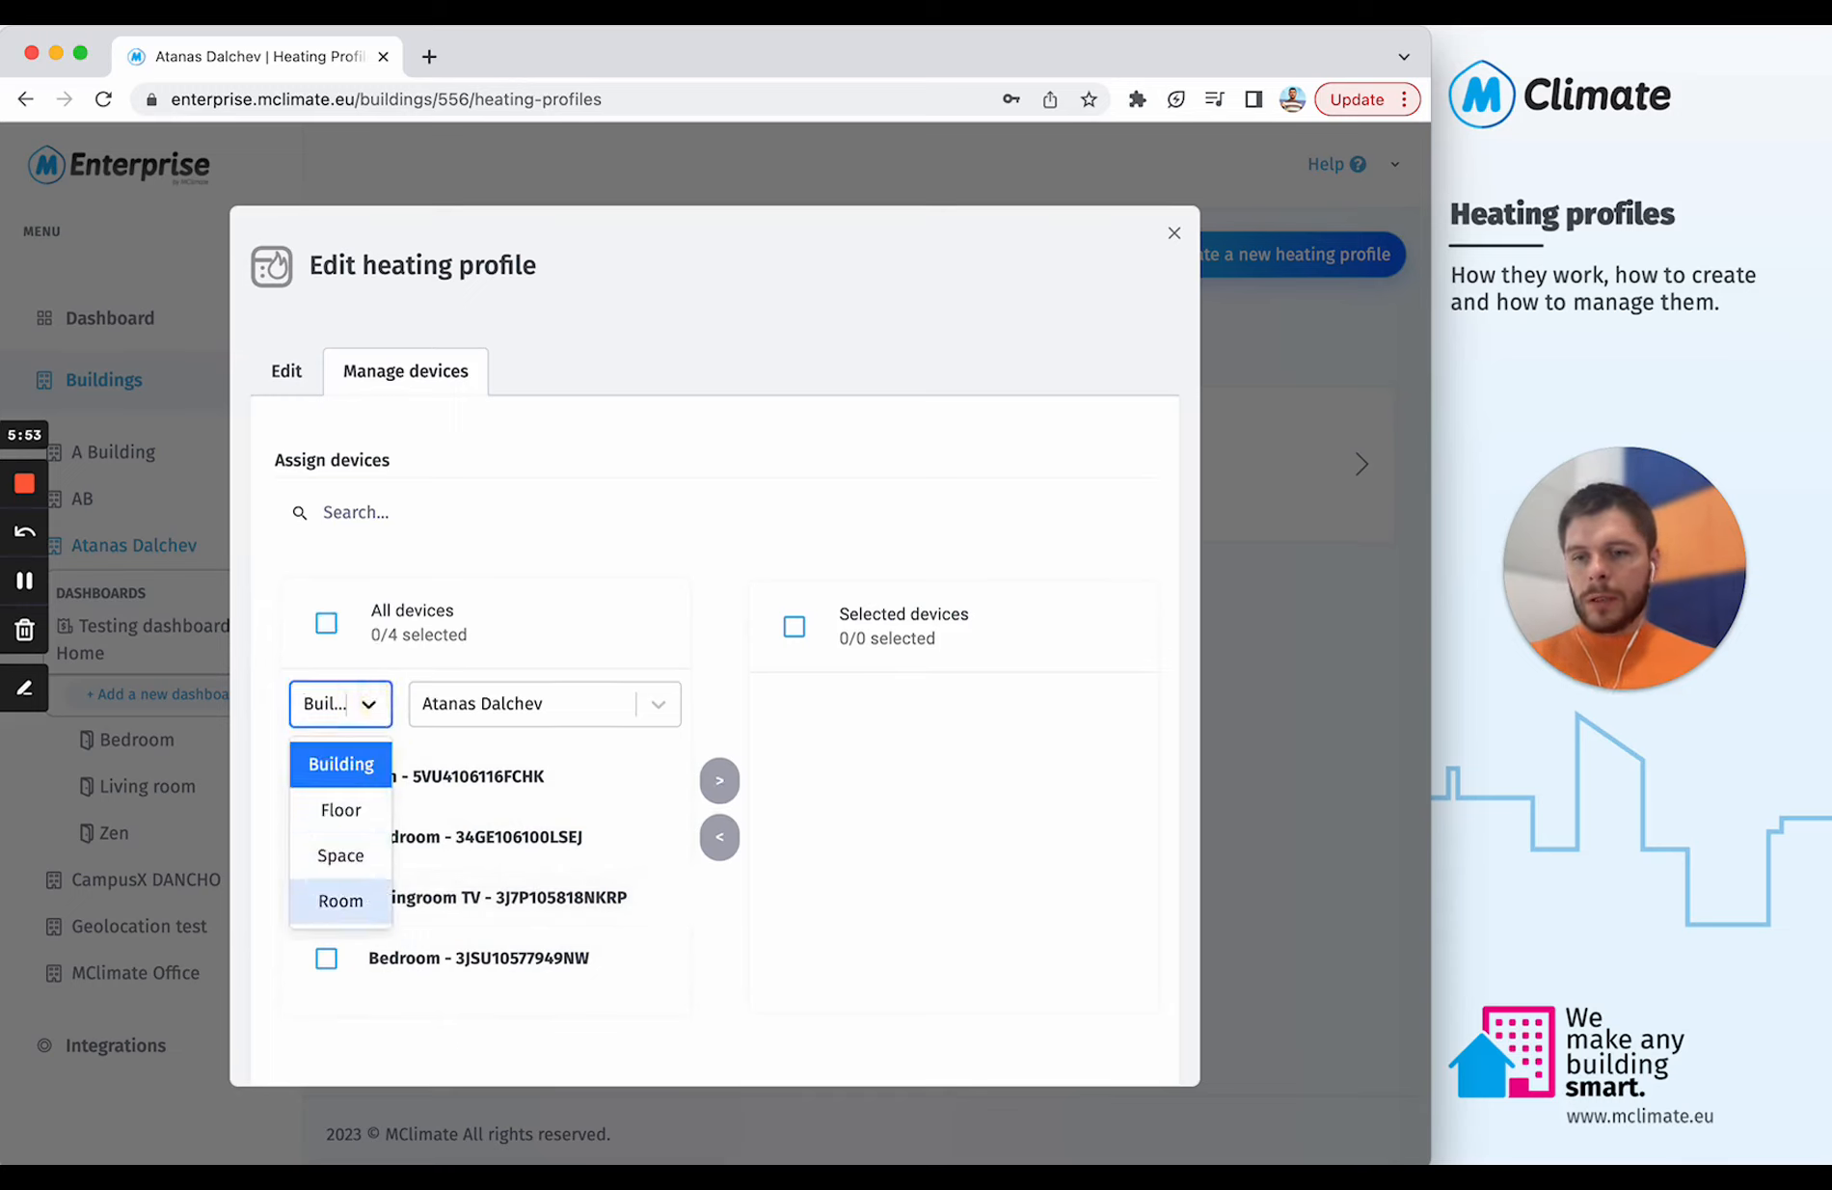
pyautogui.click(341, 900)
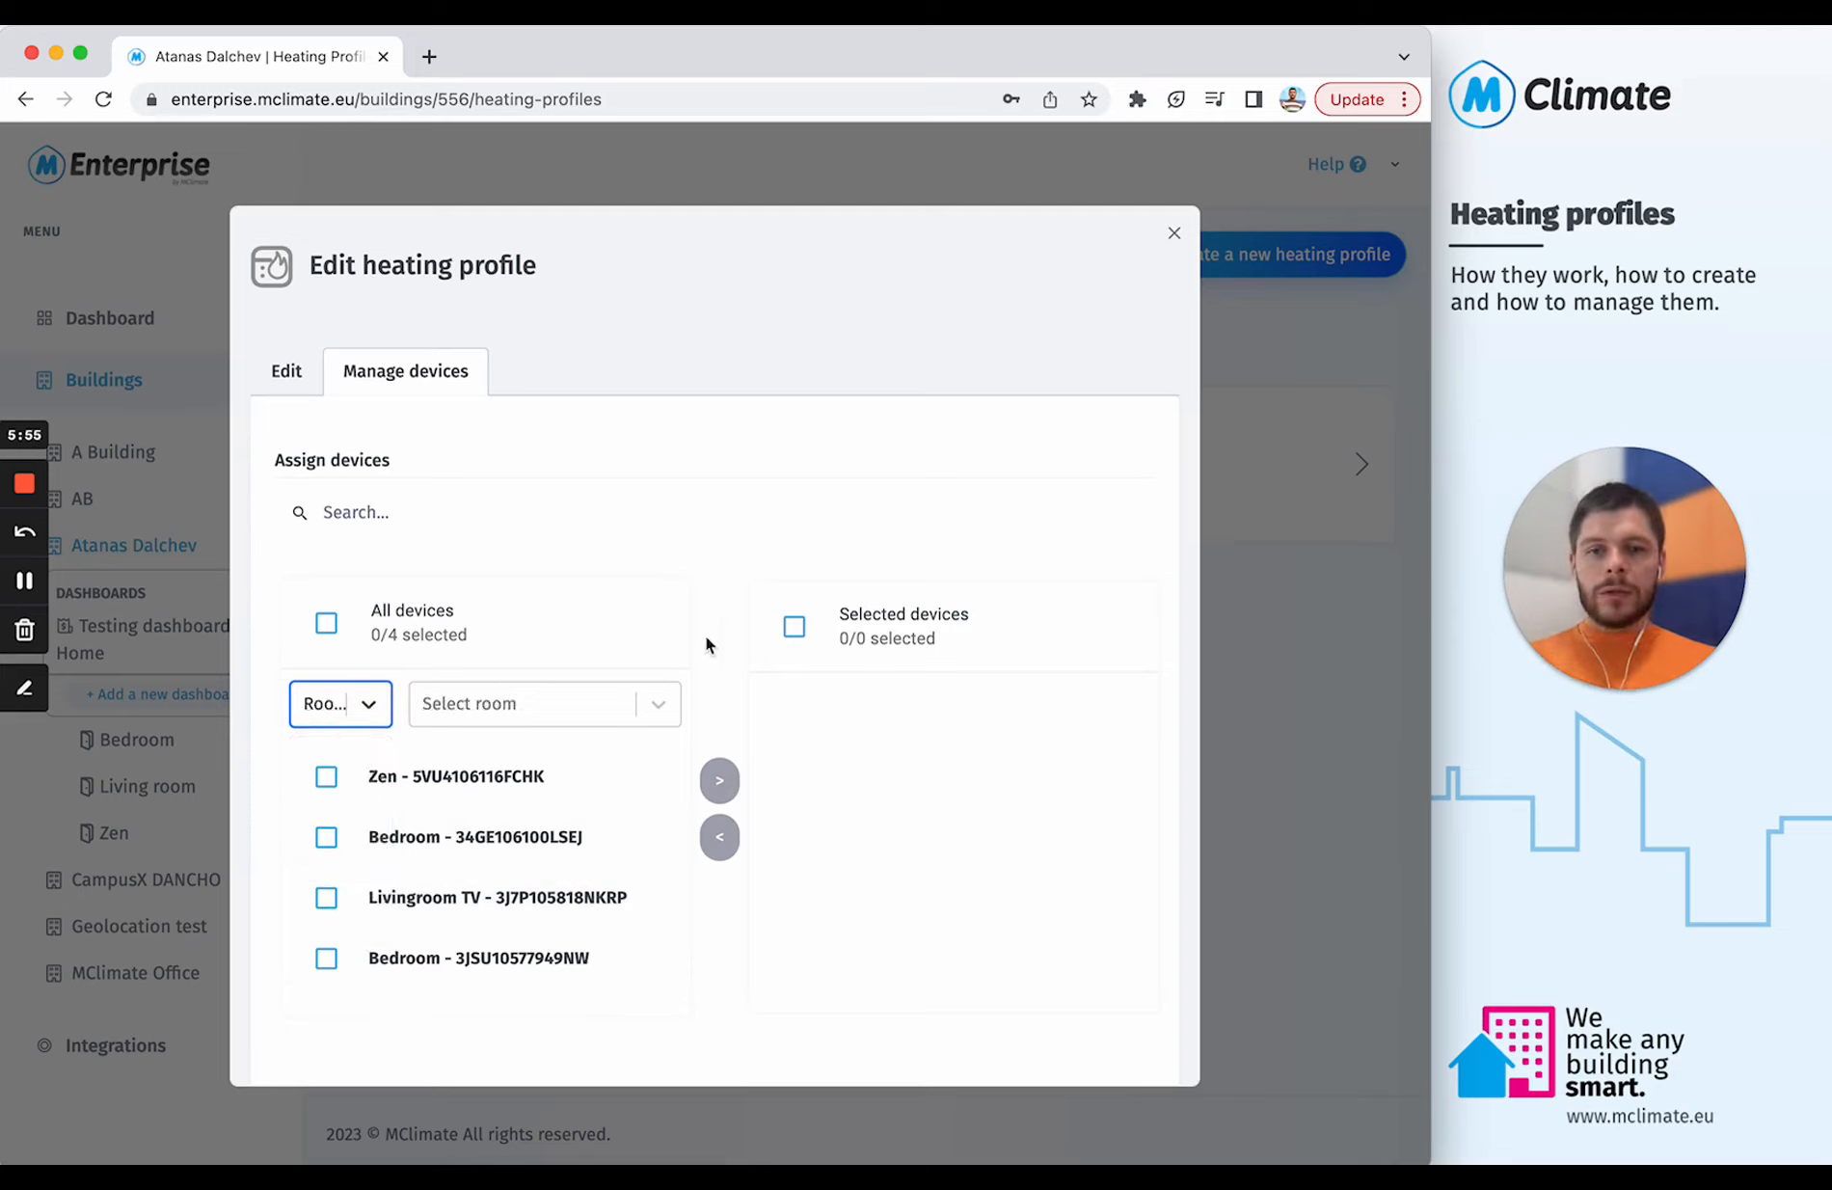
pyautogui.click(598, 710)
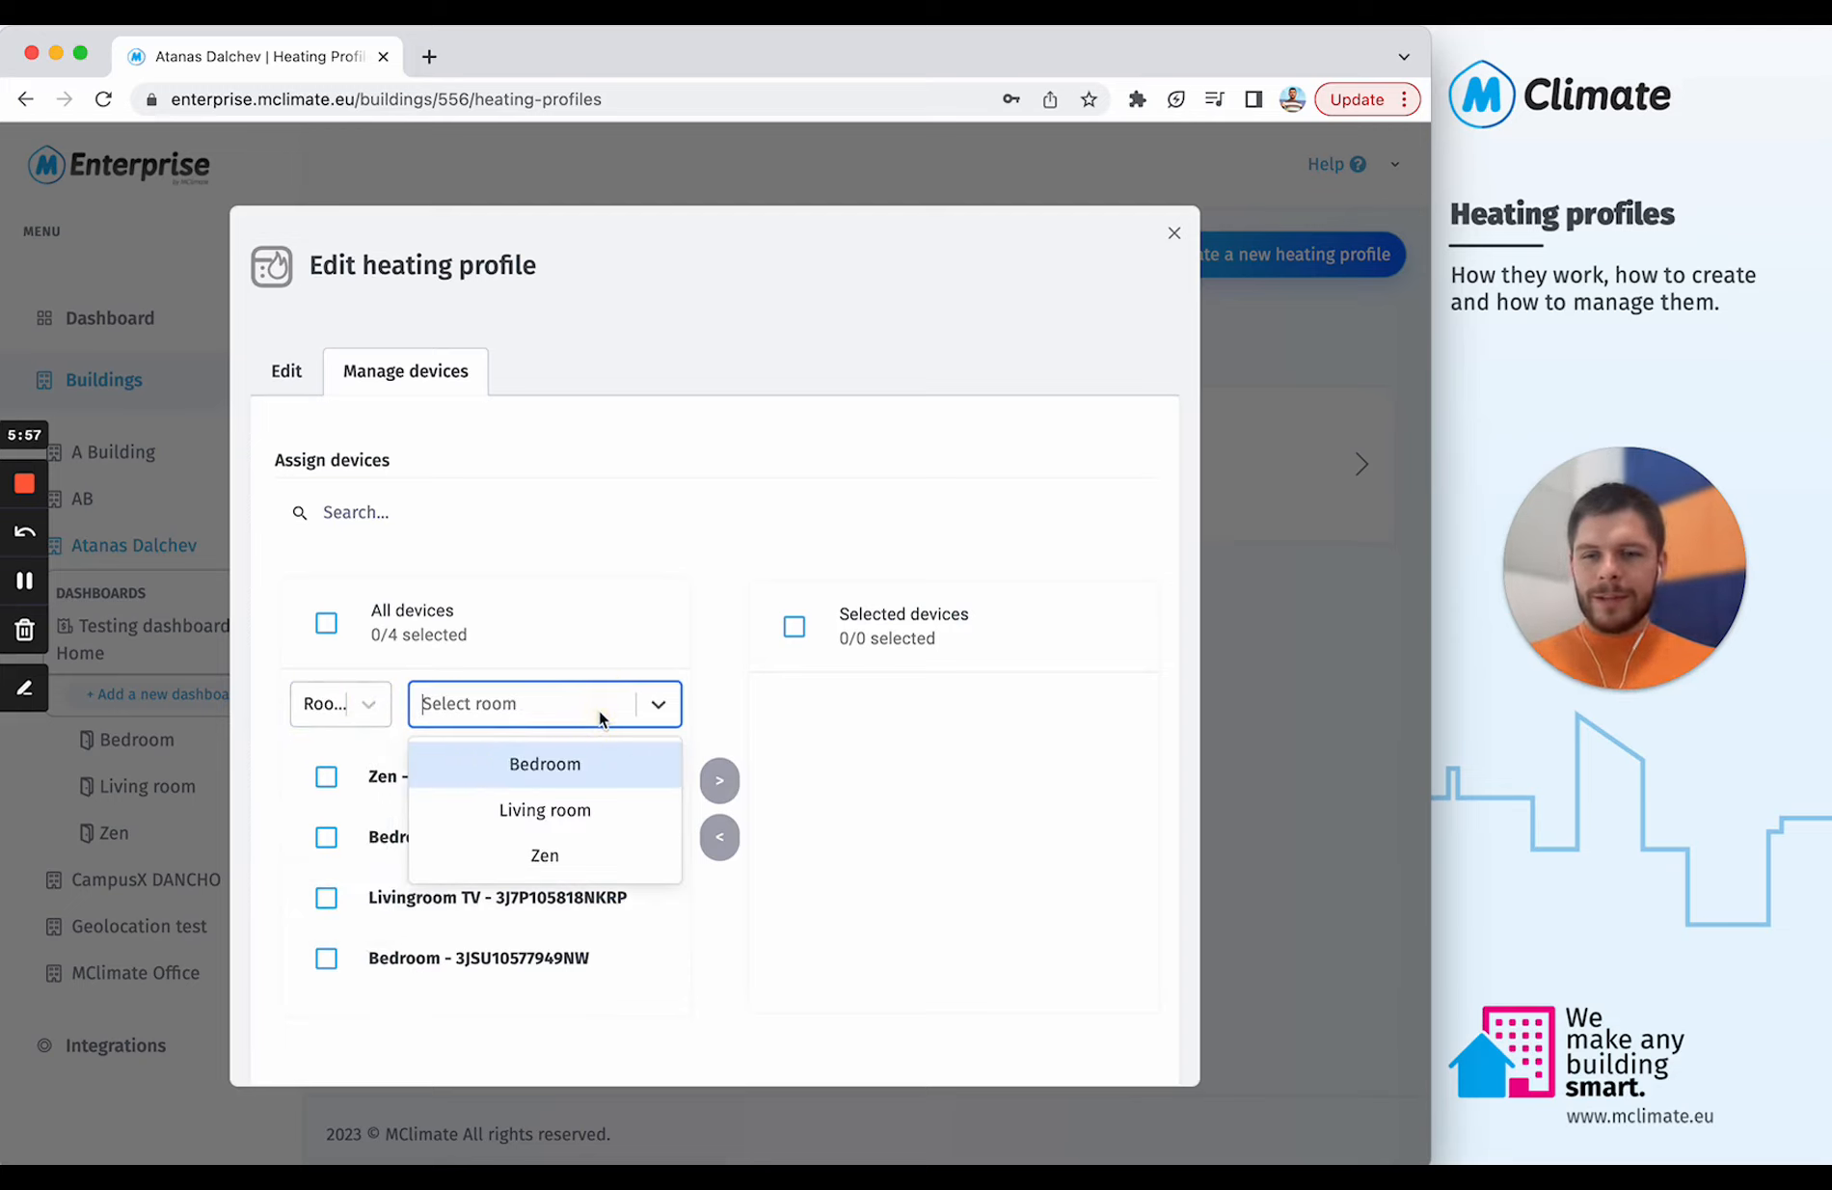
pyautogui.click(528, 765)
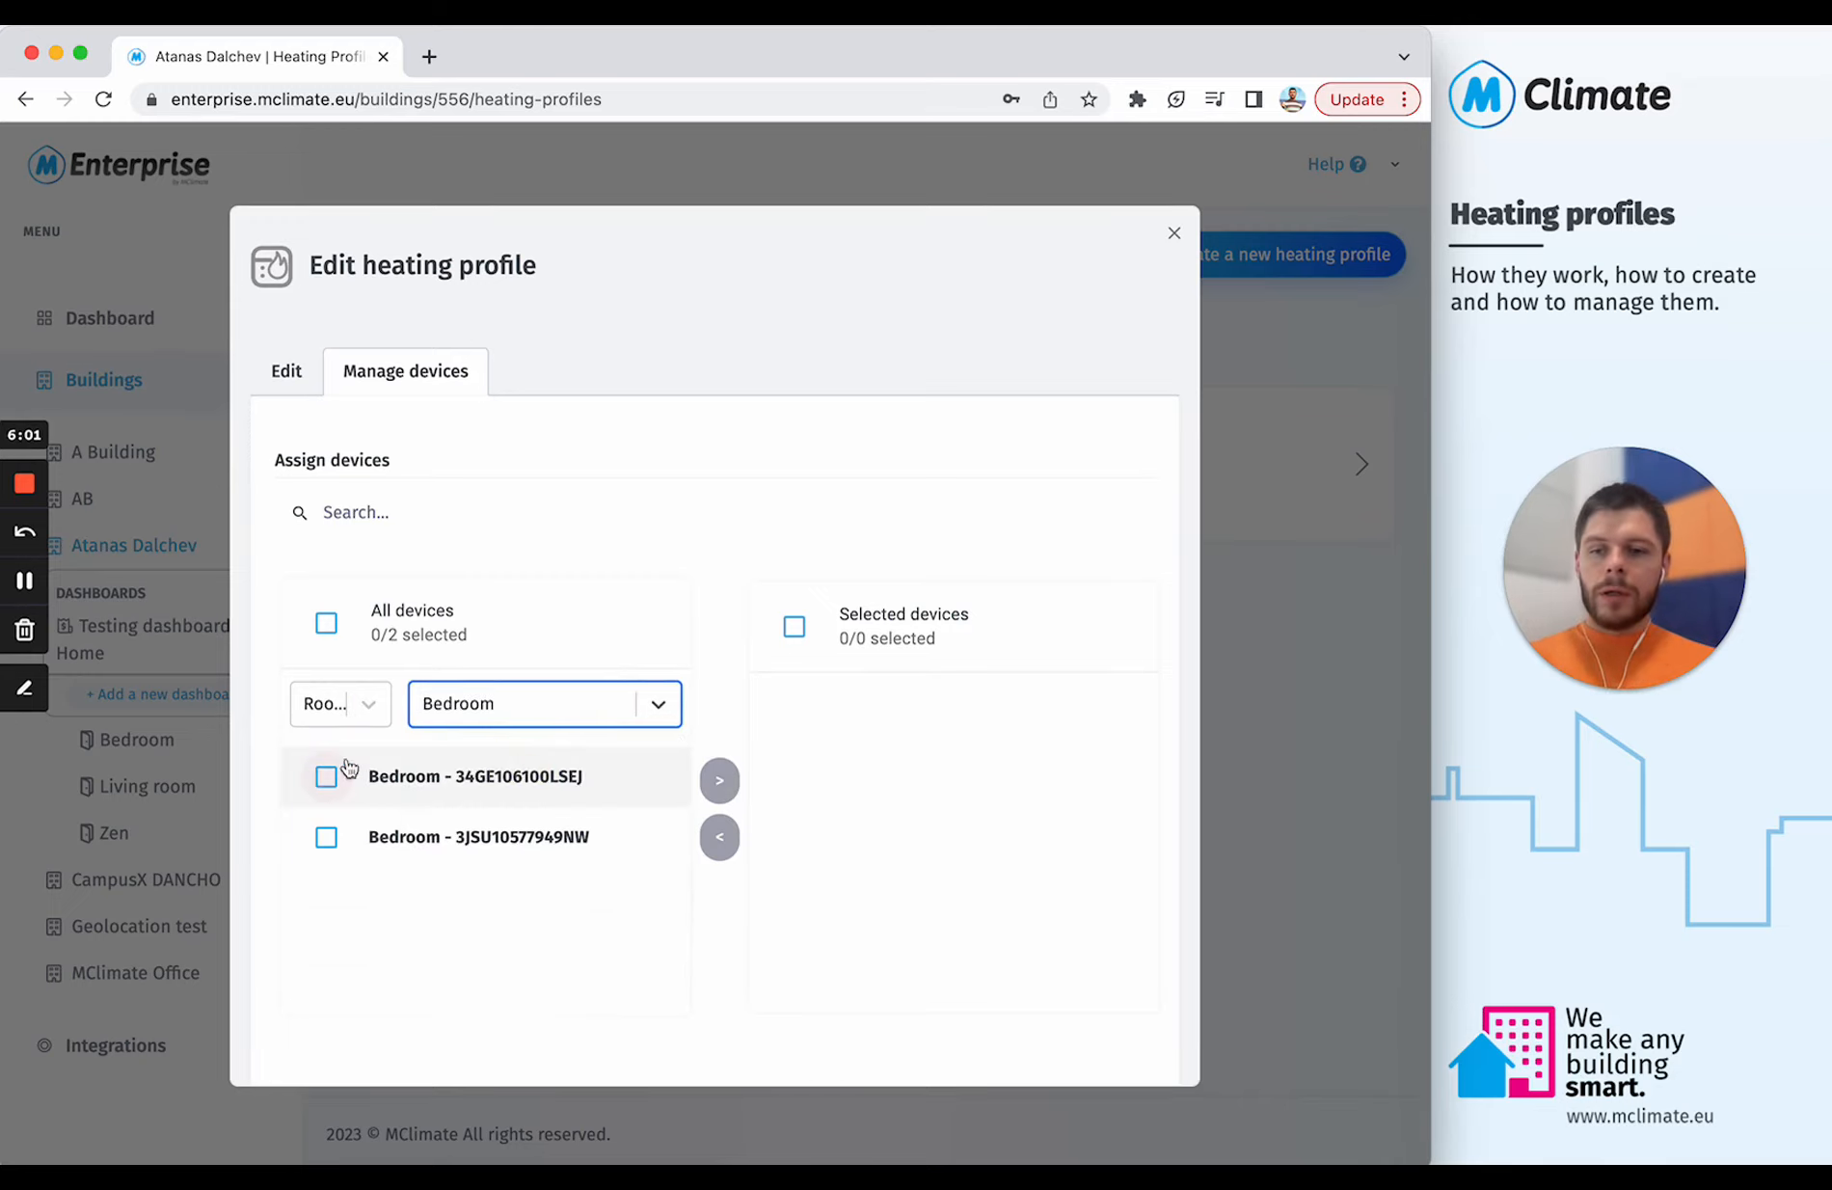
pyautogui.click(472, 720)
pyautogui.click(472, 721)
# Step: Assign both Bedroom devices to the Bedroom heating profile and save it
pyautogui.click(326, 776)
pyautogui.click(326, 838)
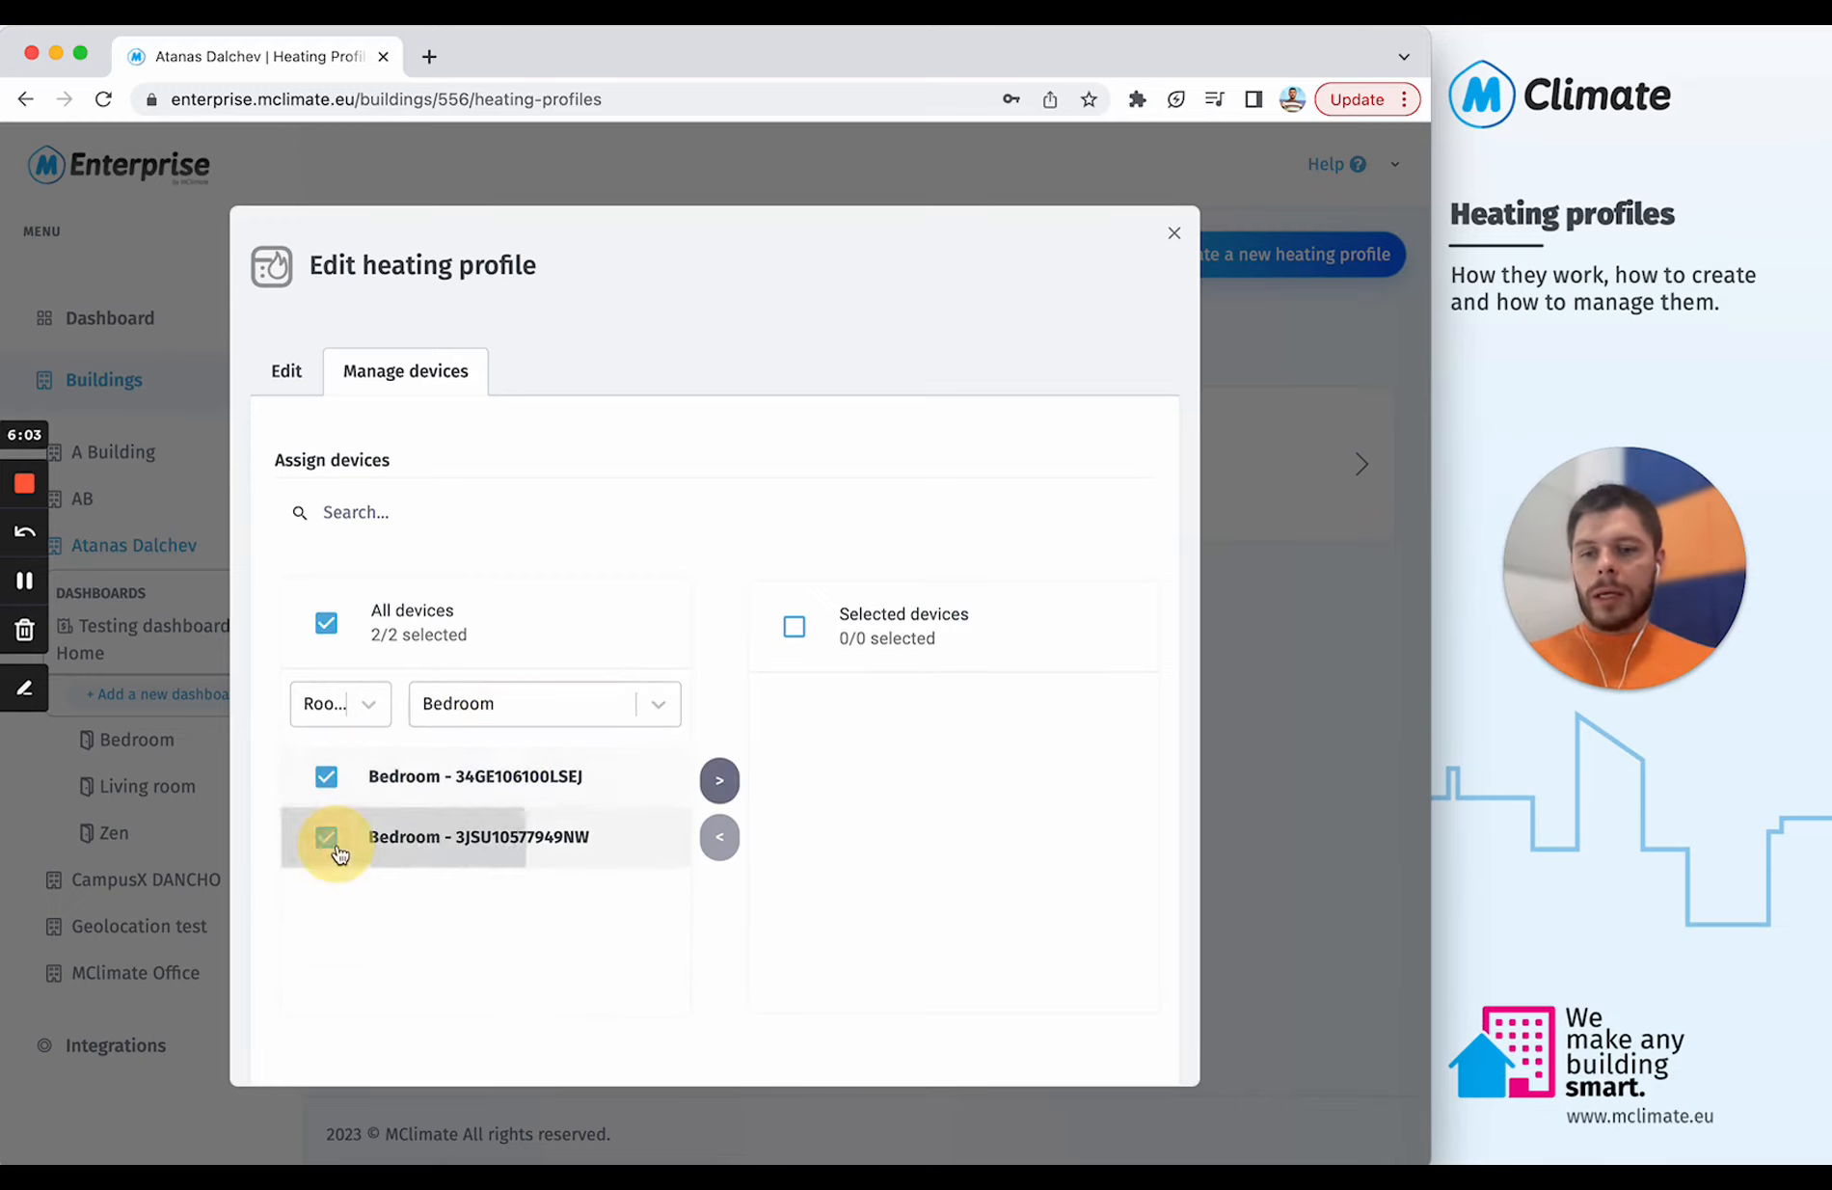
pyautogui.click(731, 785)
pyautogui.scroll(-2, 1010, 855)
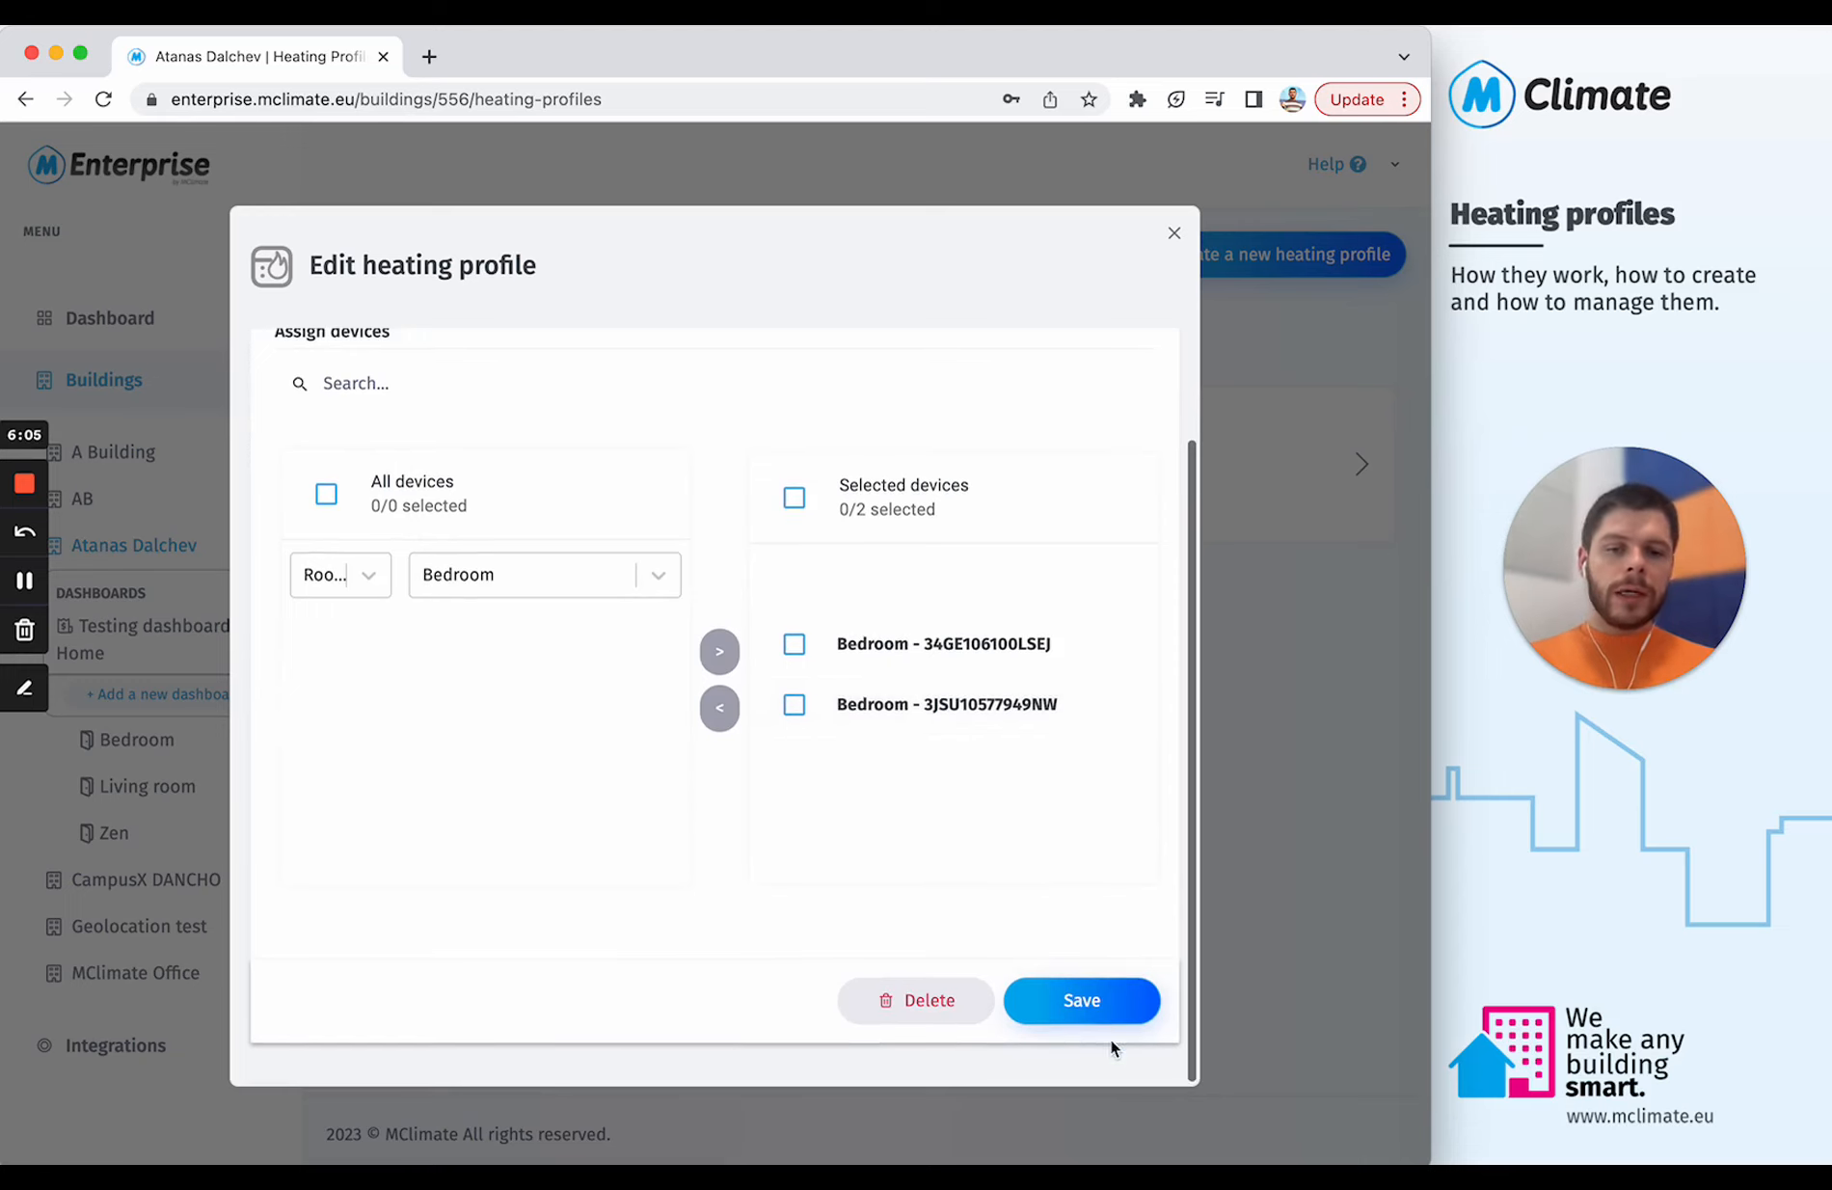
pyautogui.click(1082, 999)
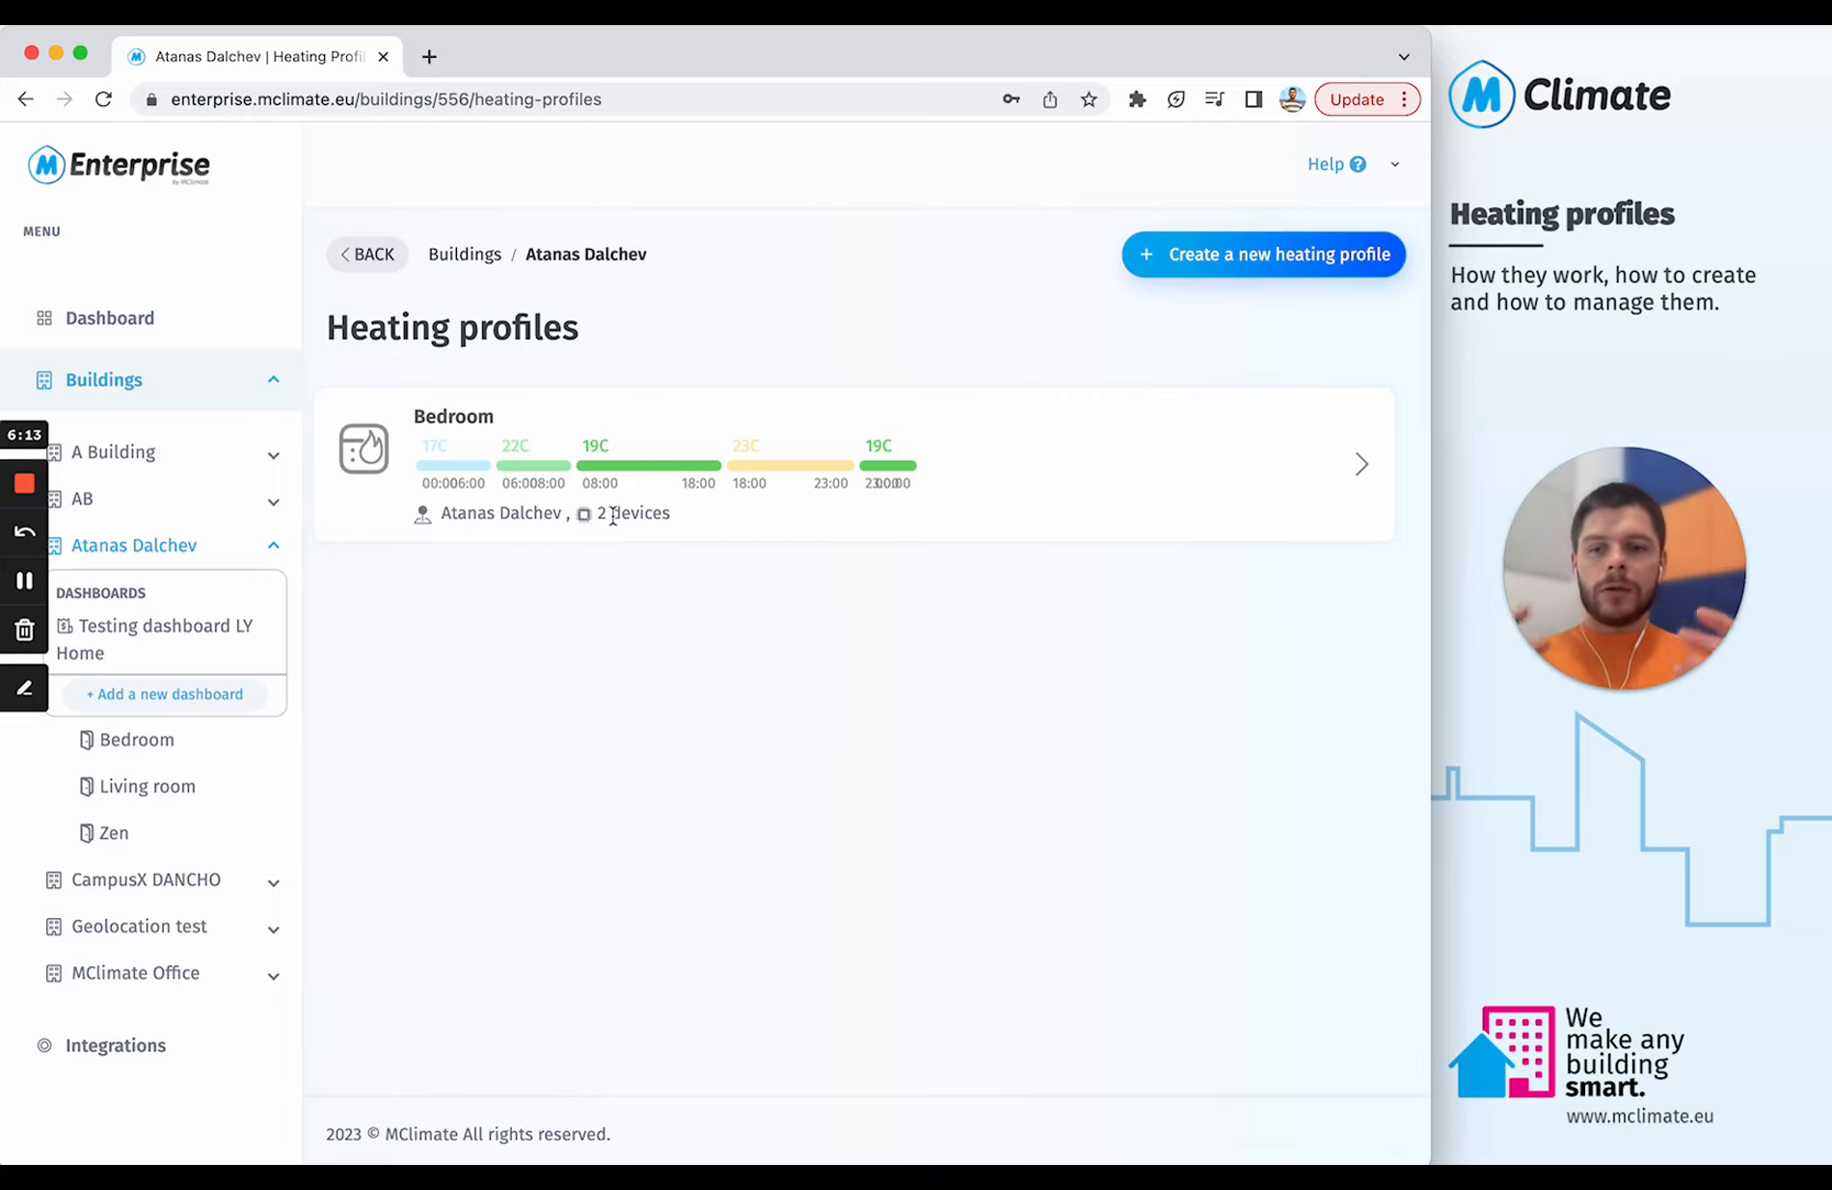
# Step: Open the online device in the Bedroom room and review the weekly schedule of its heating profile
pyautogui.click(126, 743)
pyautogui.scroll(-4, 687, 714)
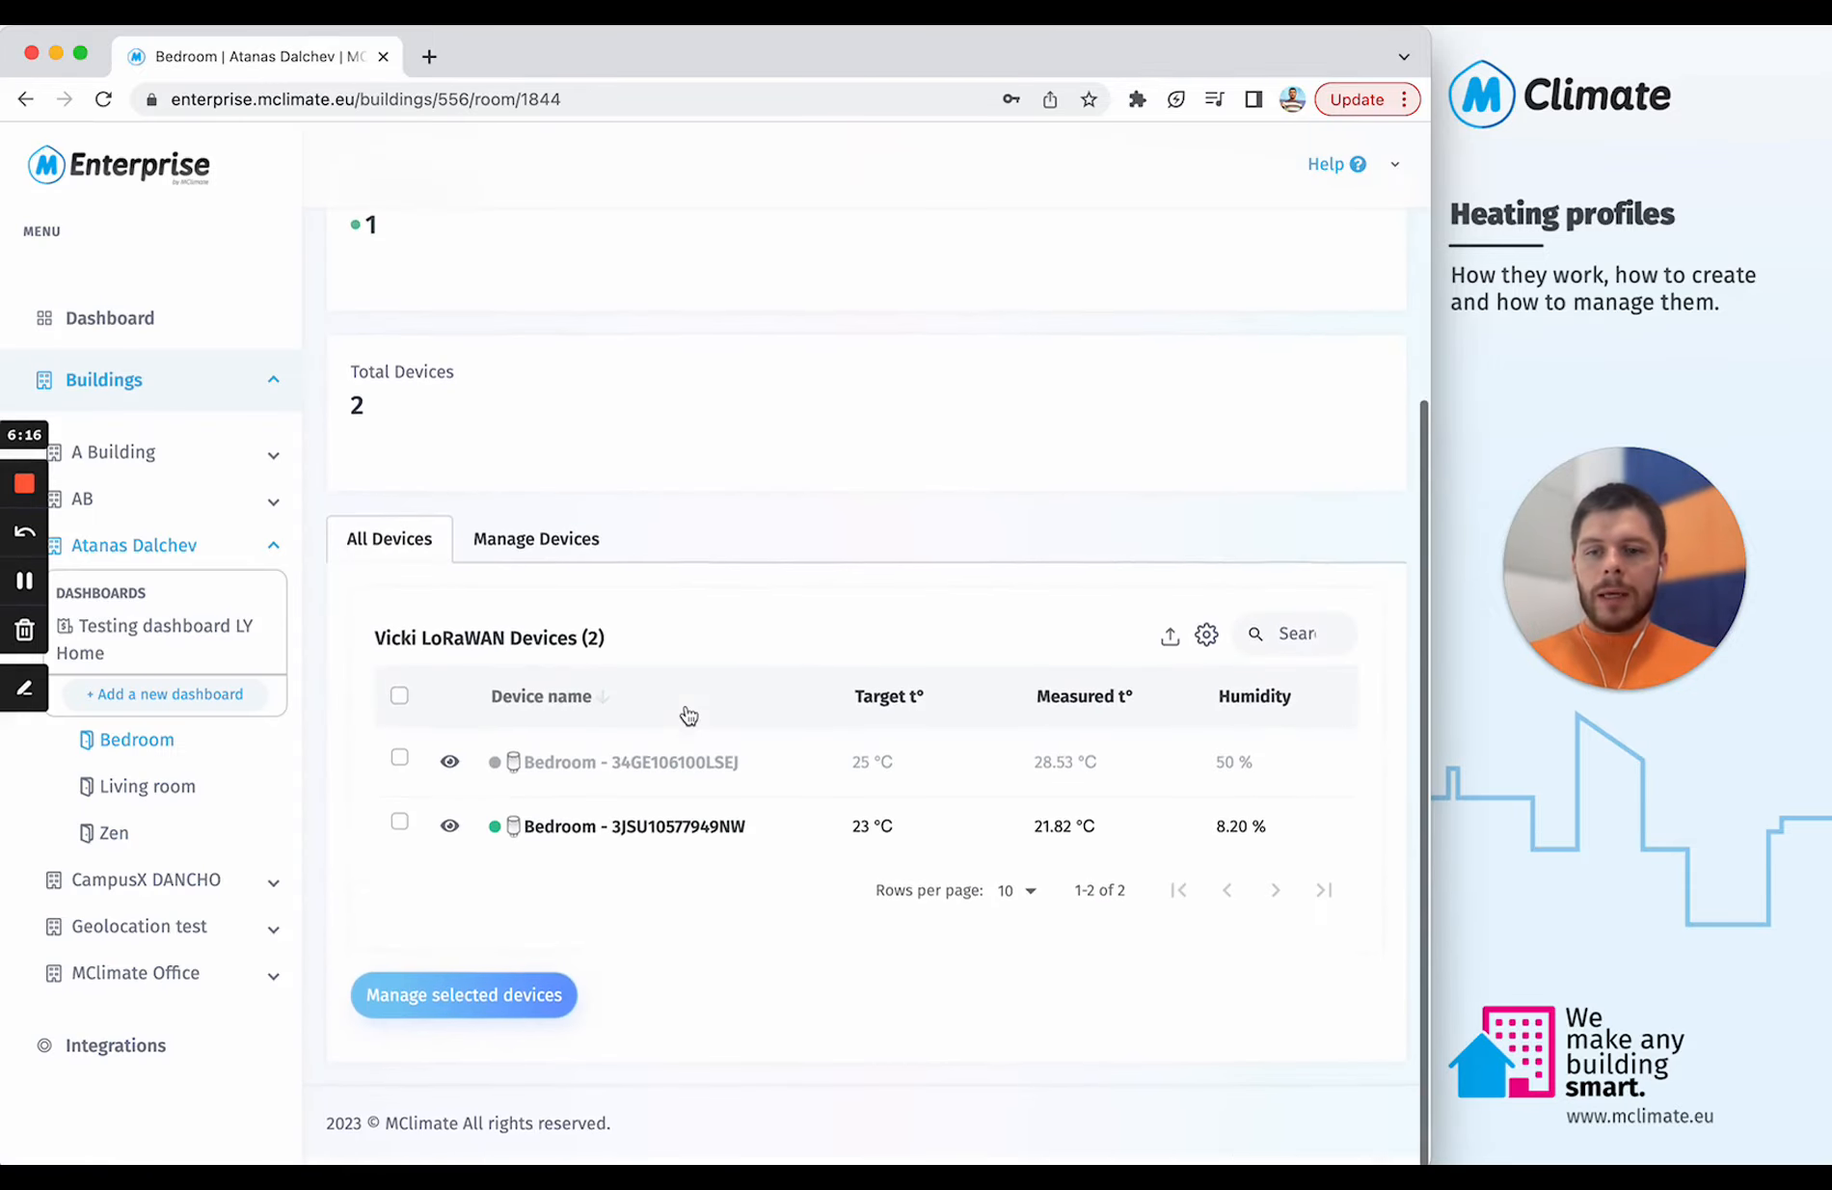
pyautogui.click(450, 837)
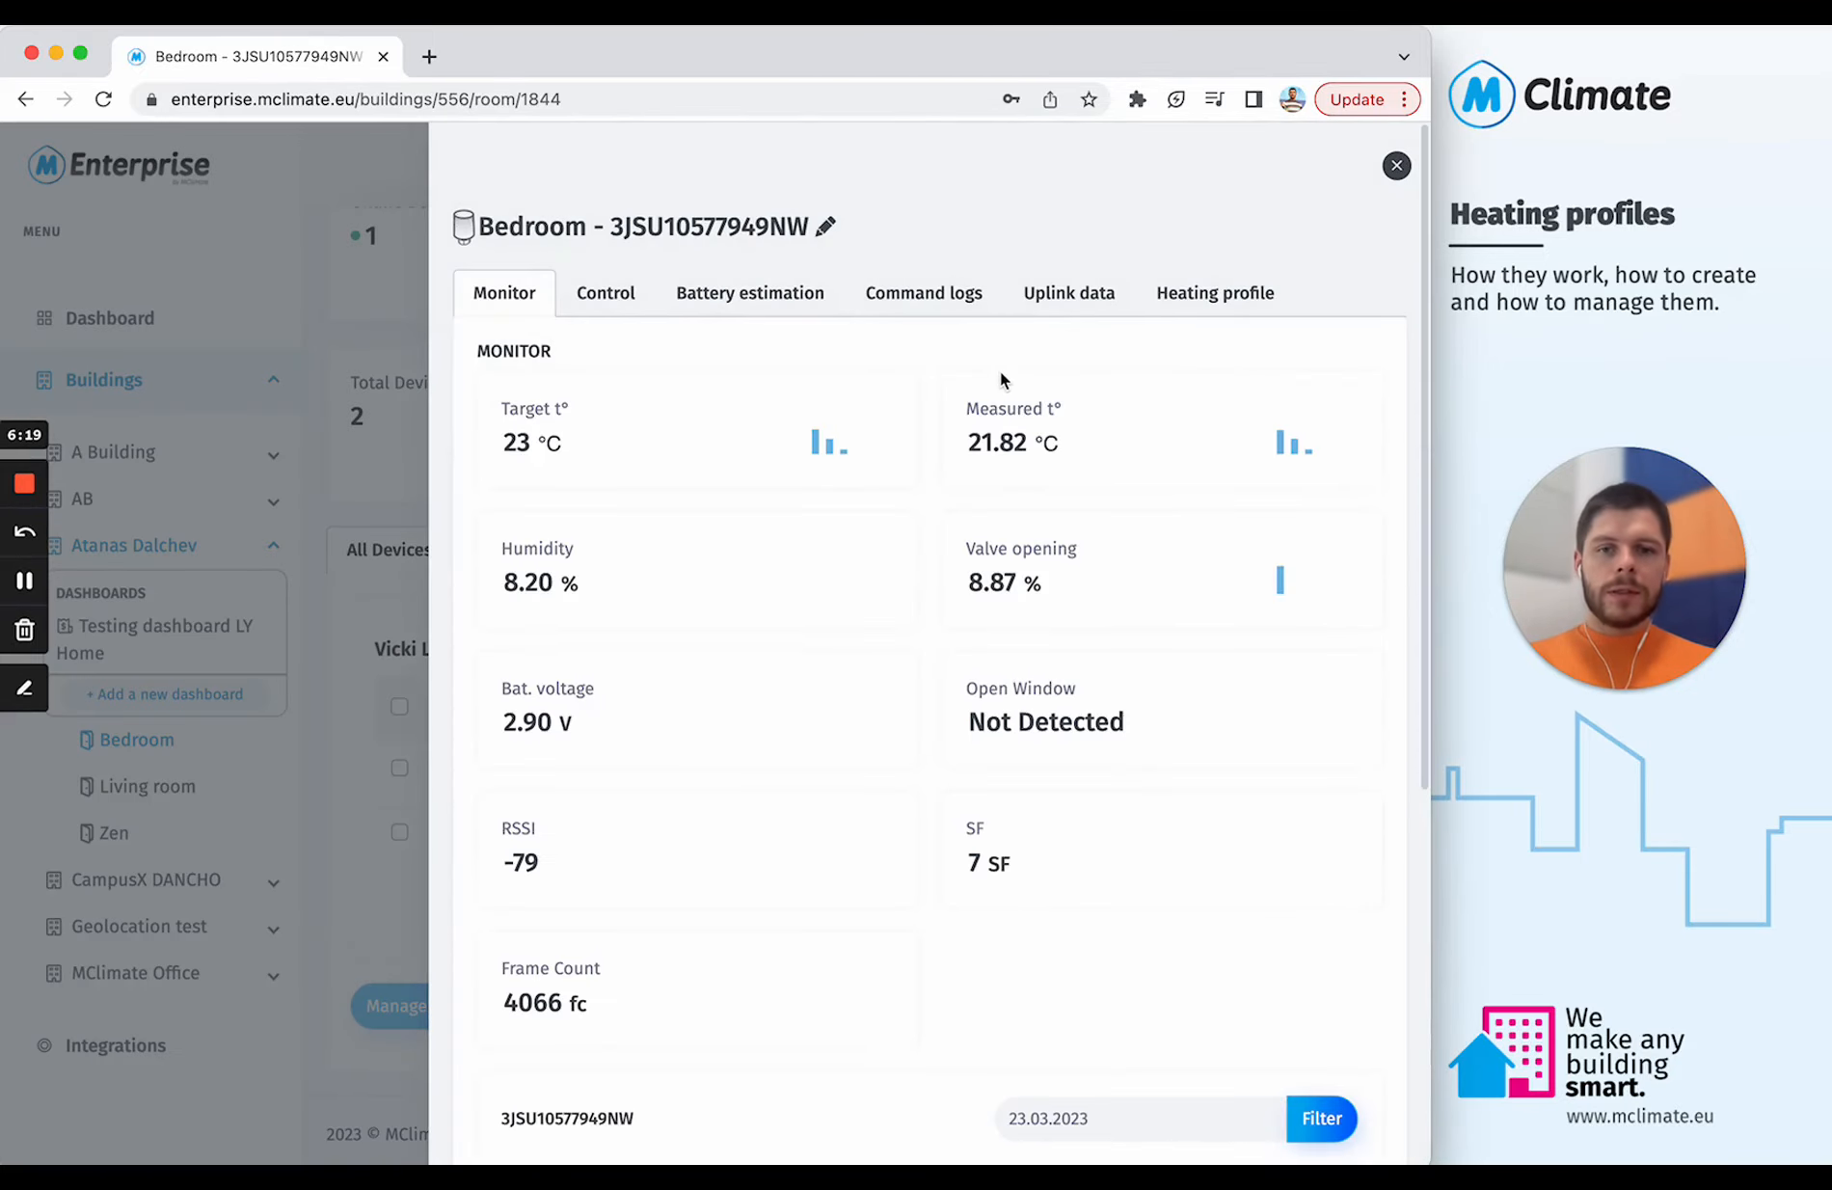
pyautogui.click(1209, 316)
pyautogui.scroll(-5, 931, 530)
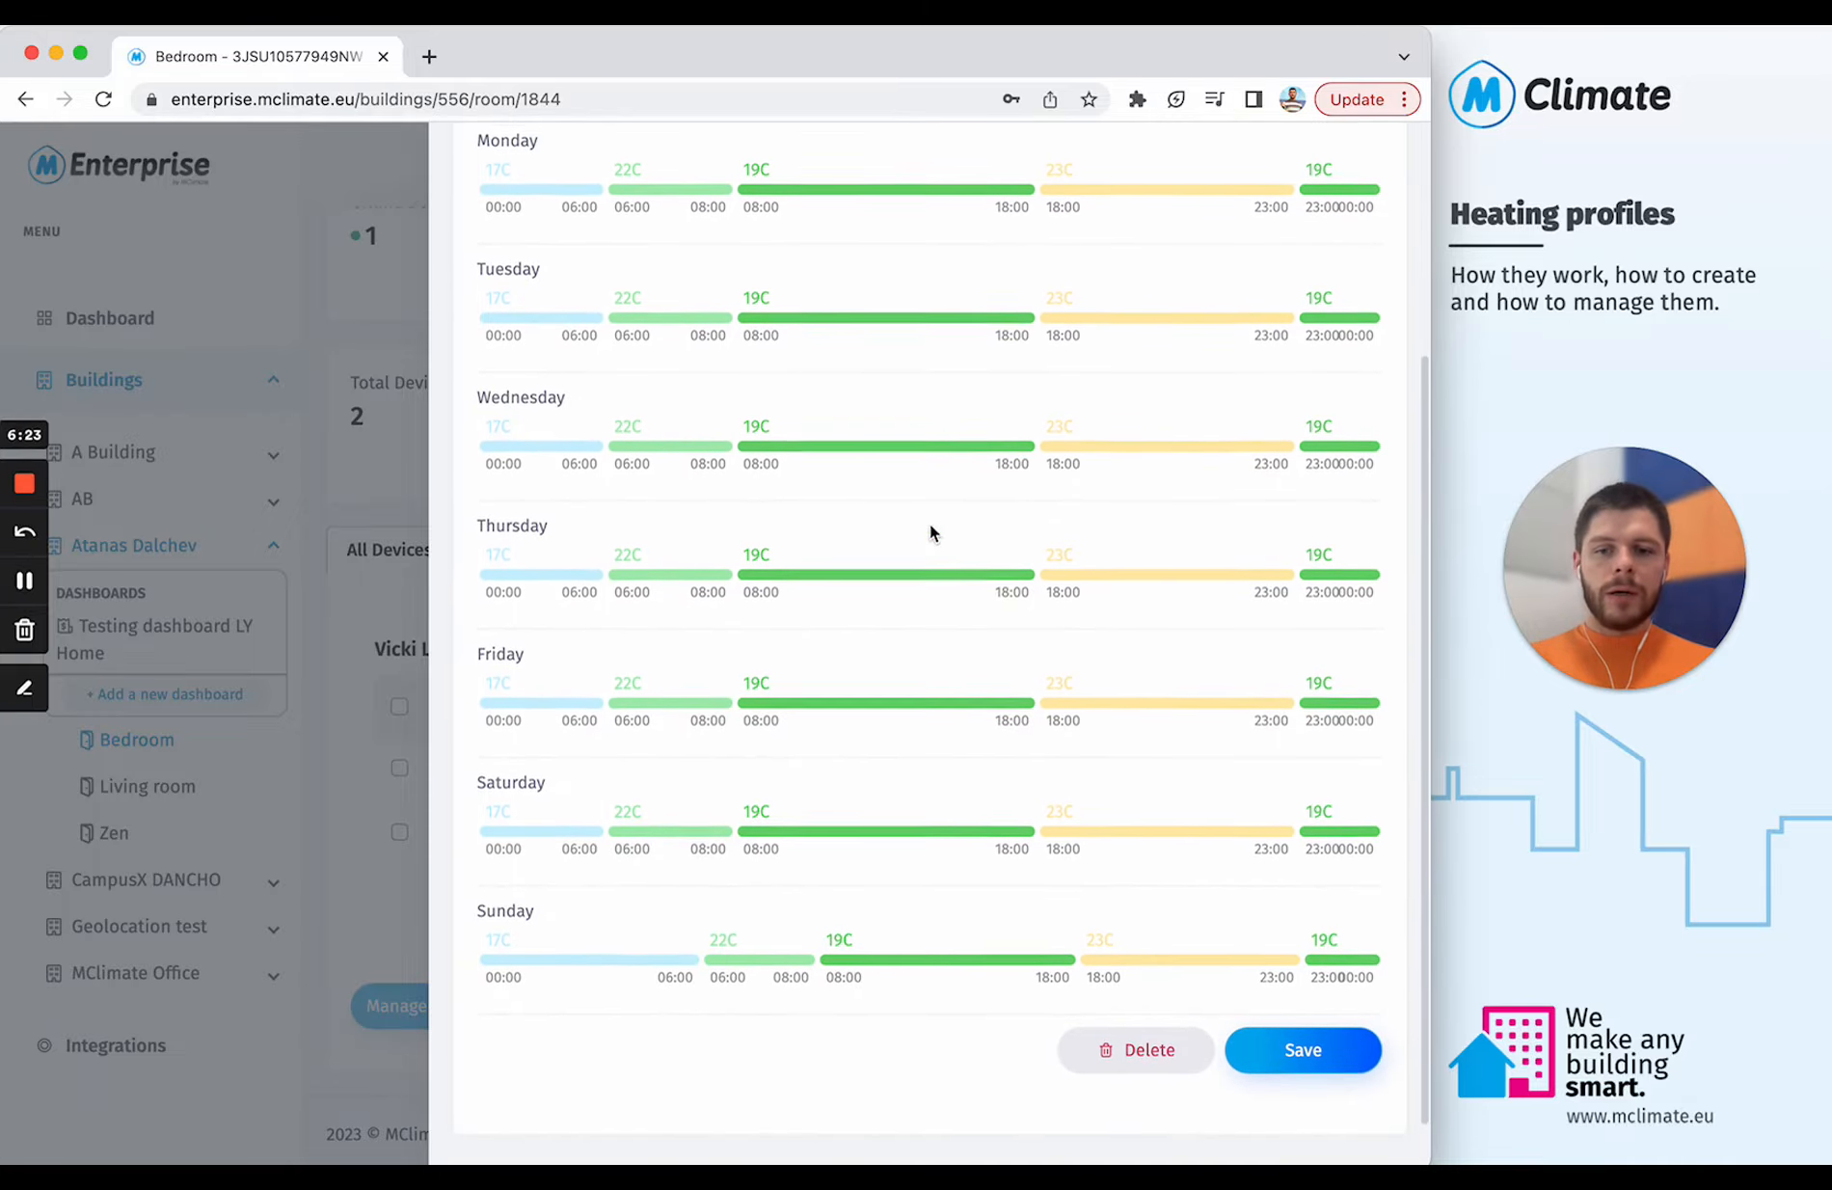
pyautogui.scroll(5, 929, 530)
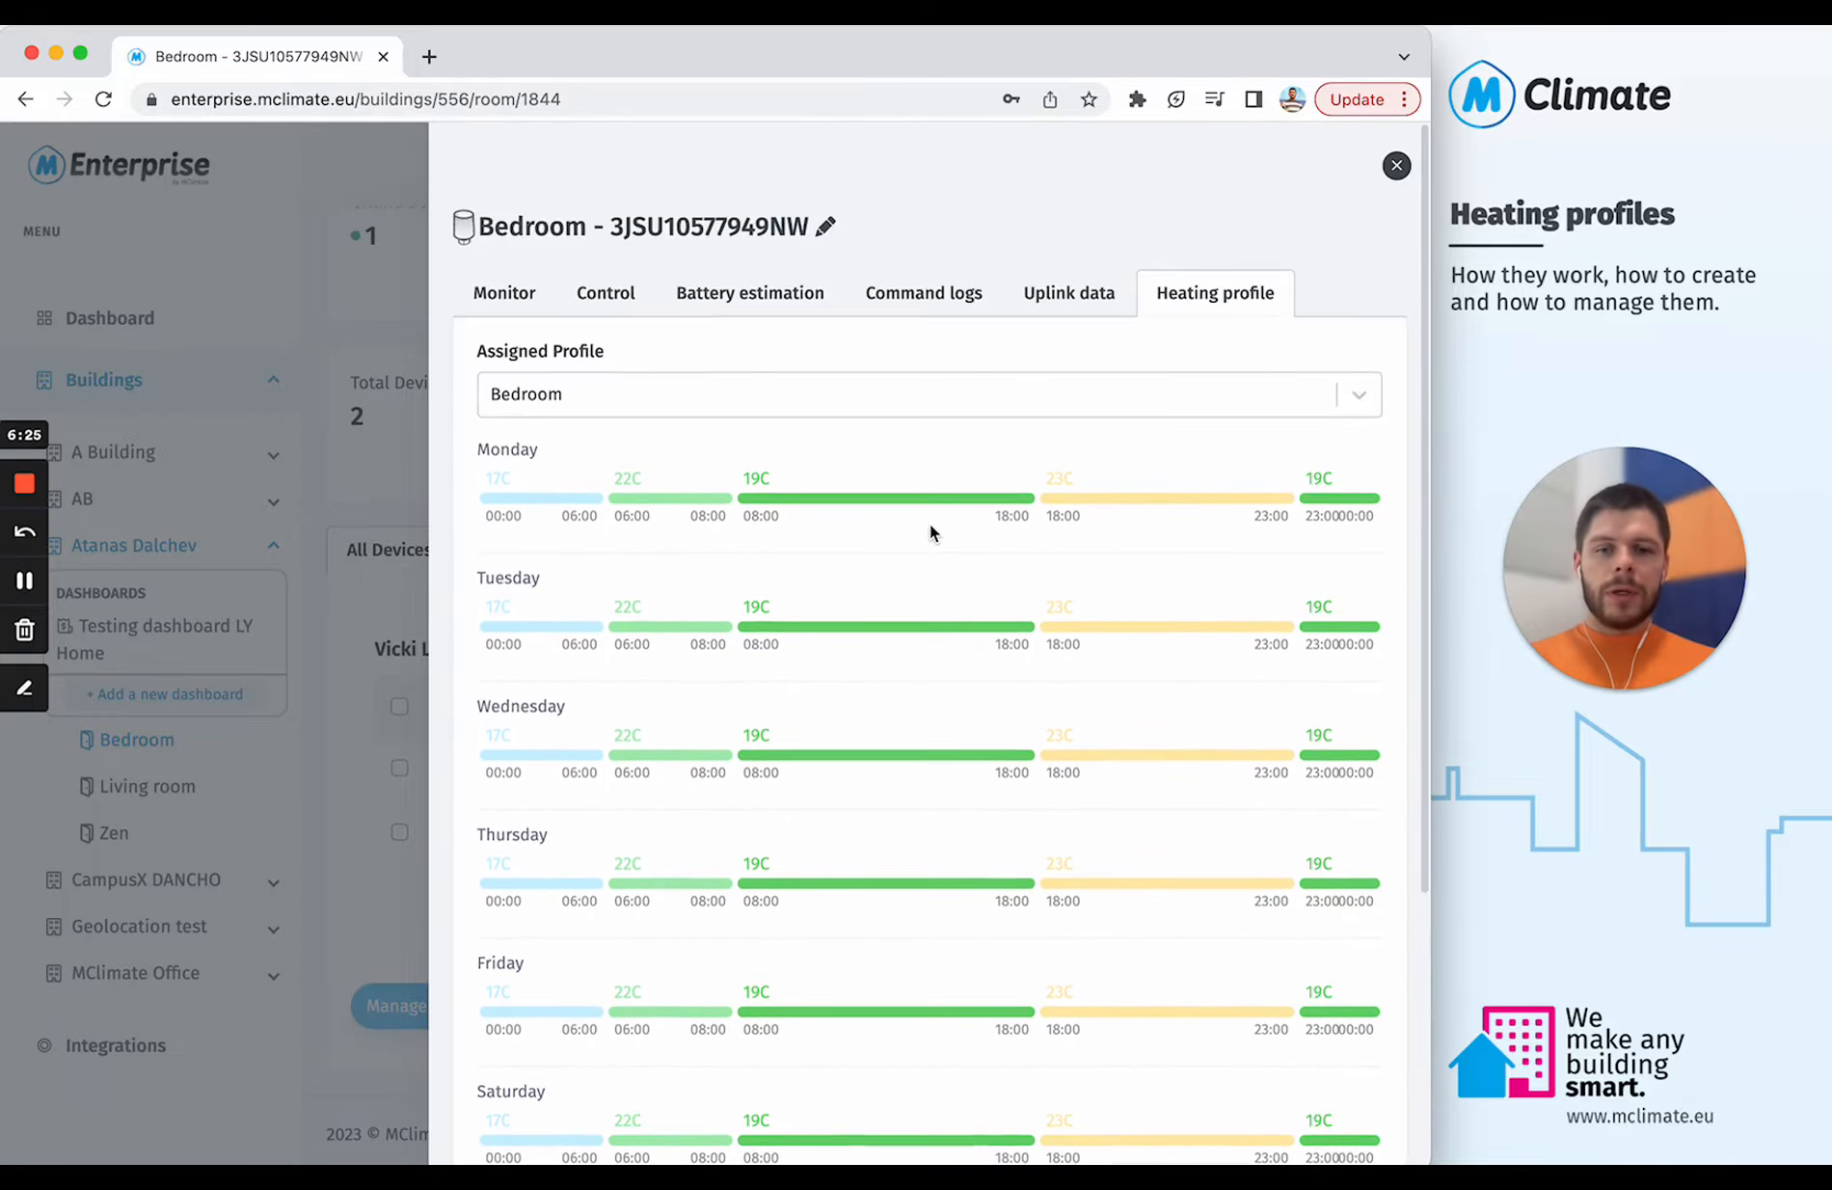
# Step: Check which heating profiles can be assigned to this device, keeping Bedroom selected
pyautogui.click(608, 410)
pyautogui.click(571, 393)
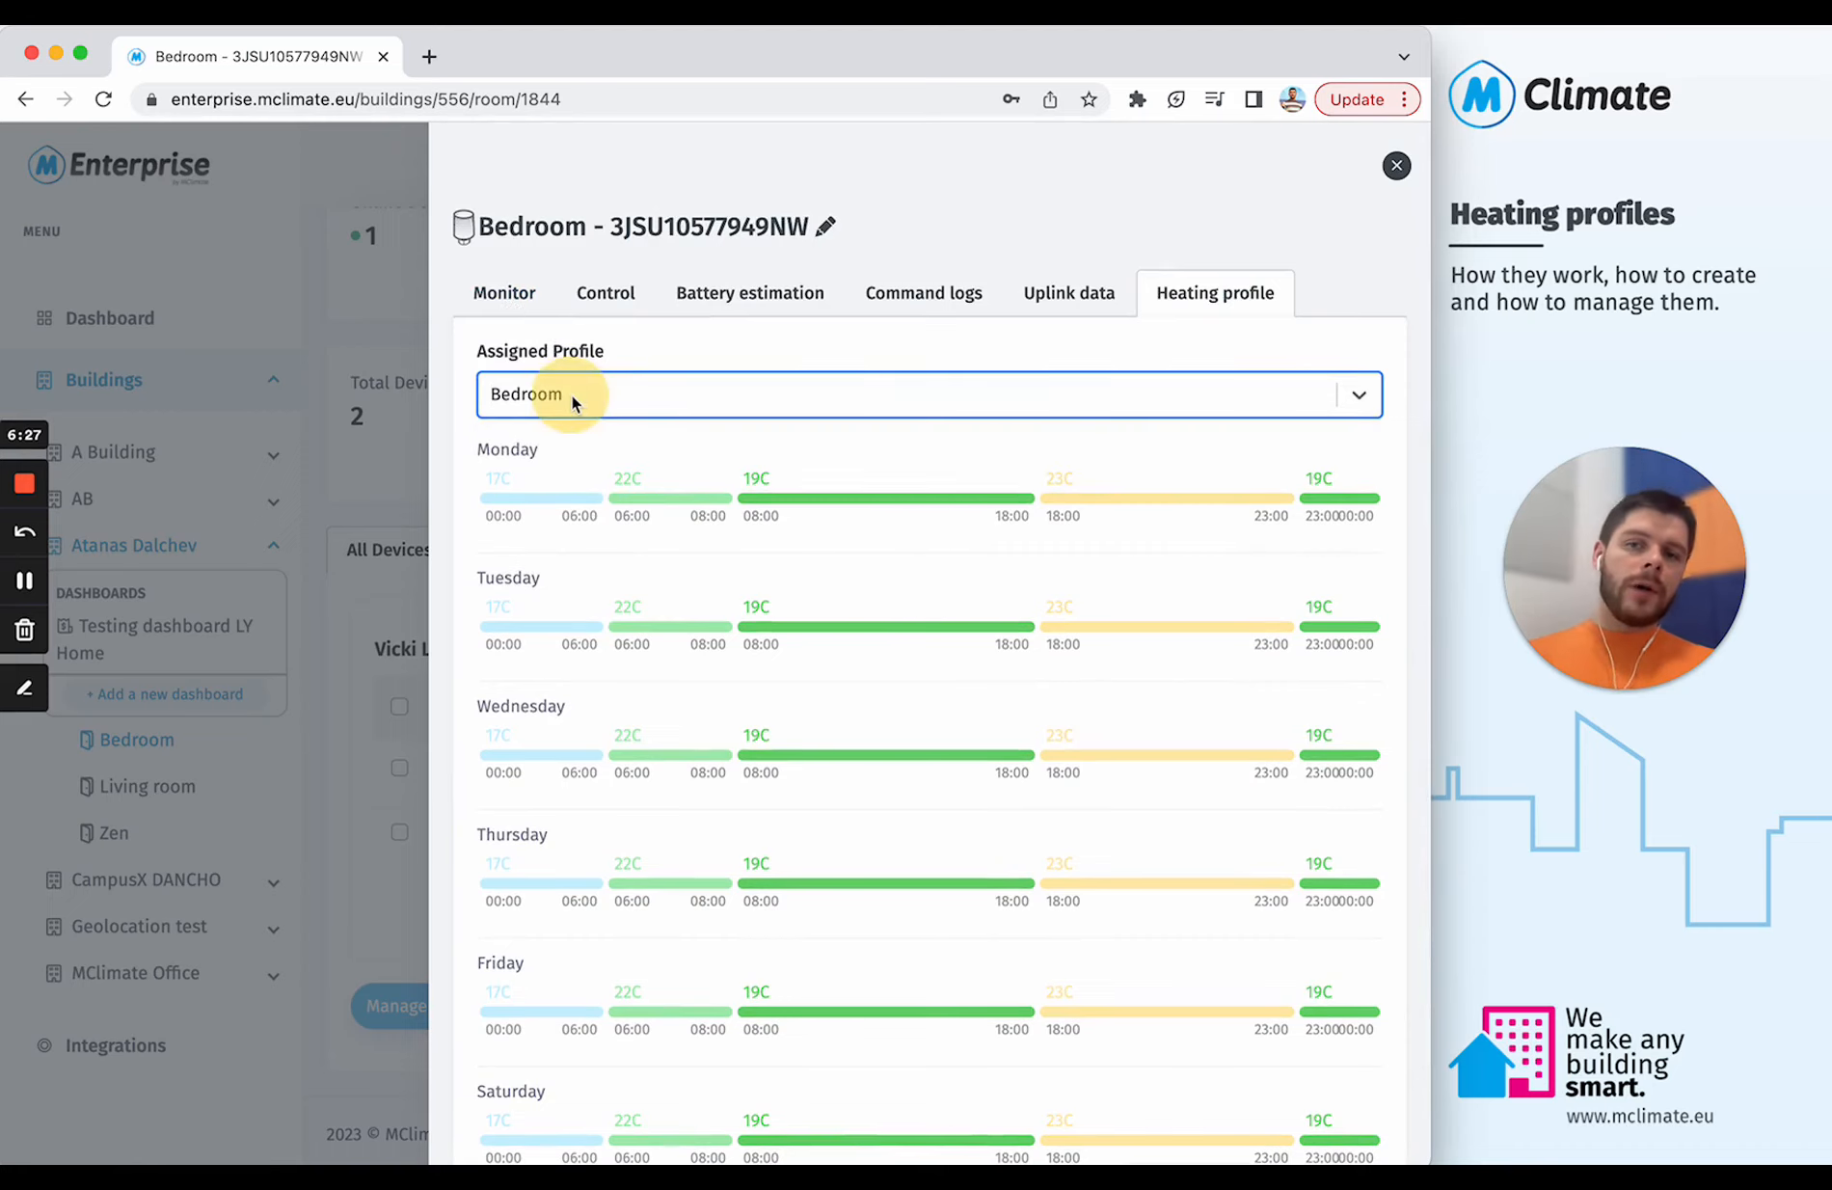
pyautogui.click(571, 394)
pyautogui.click(540, 358)
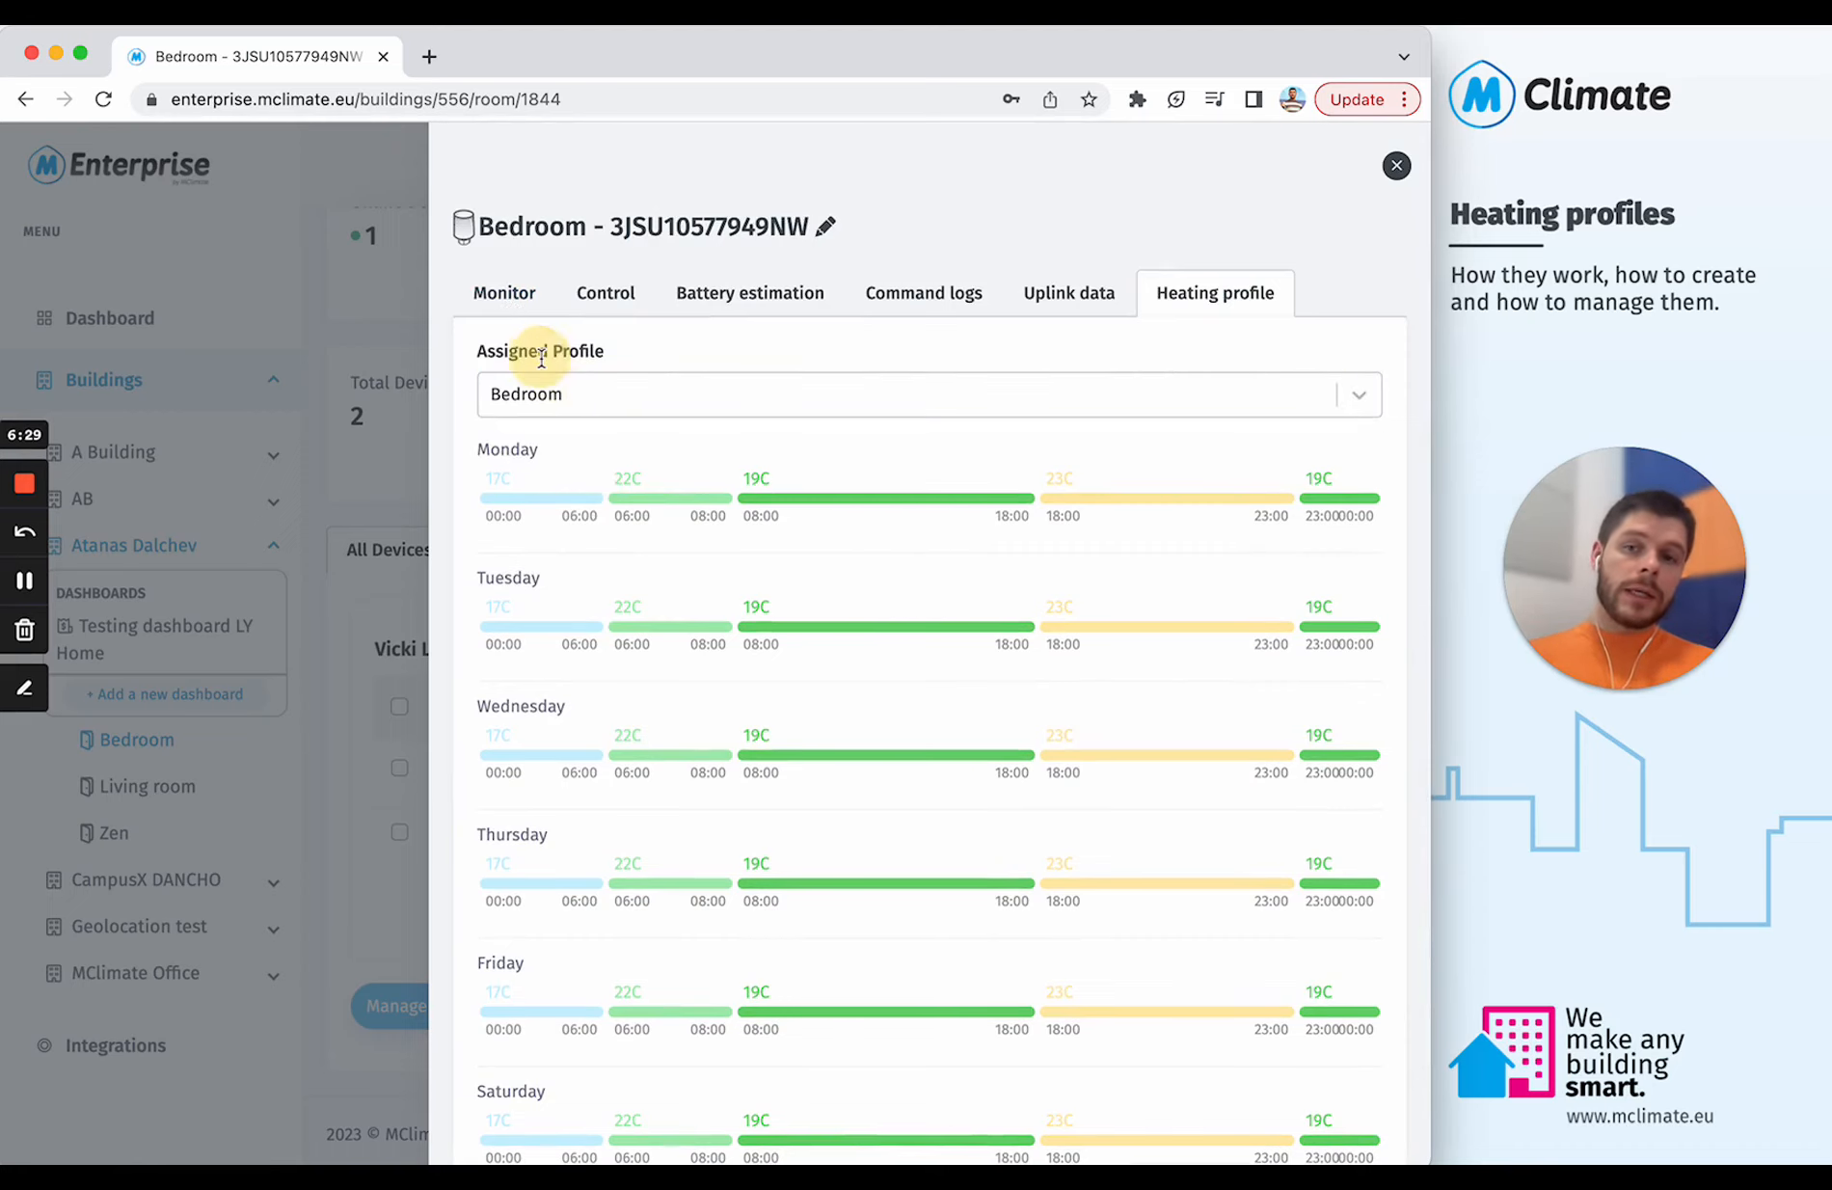
pyautogui.click(519, 410)
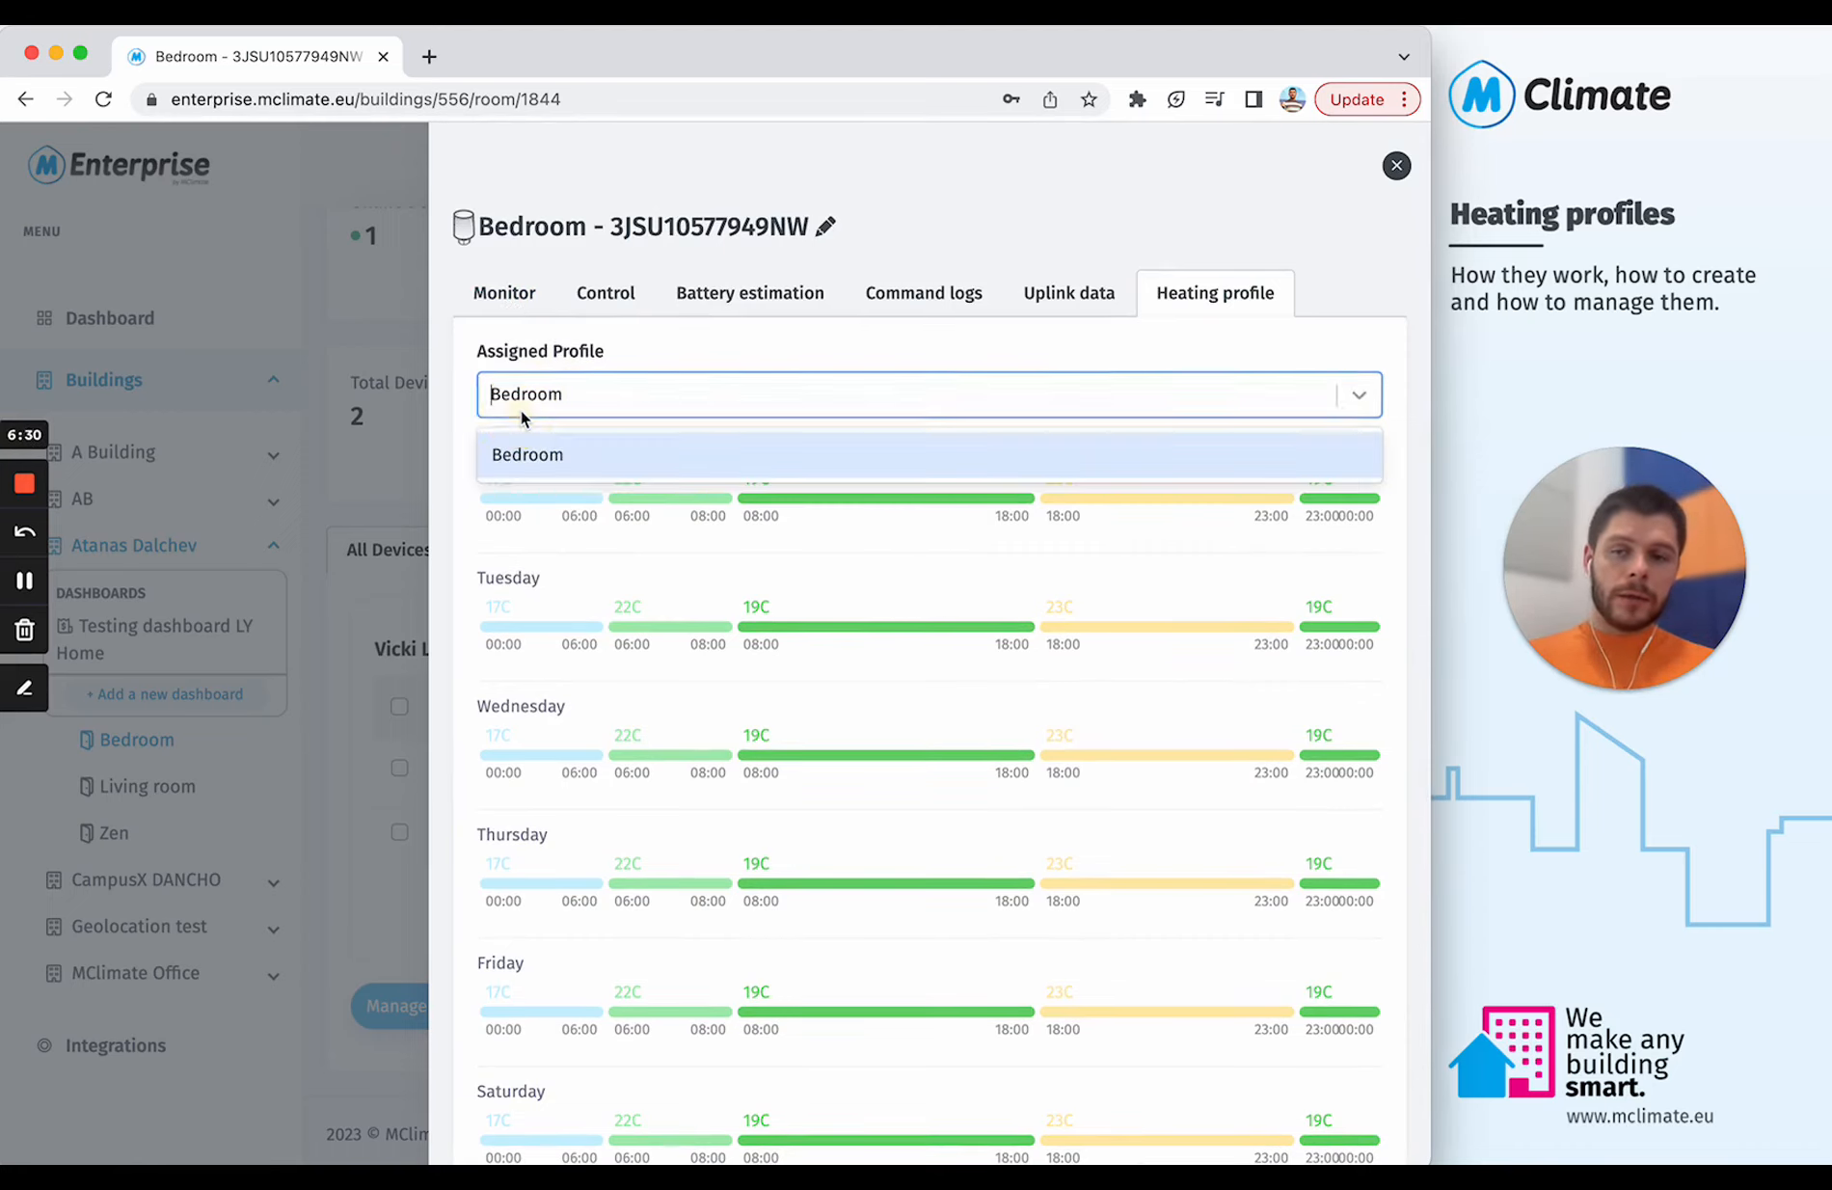
pyautogui.click(535, 458)
# Step: Review the device's monitoring values and temperature chart, and close its details to return to the Bedroom room dashboard
pyautogui.click(502, 294)
pyautogui.scroll(-5, 1245, 553)
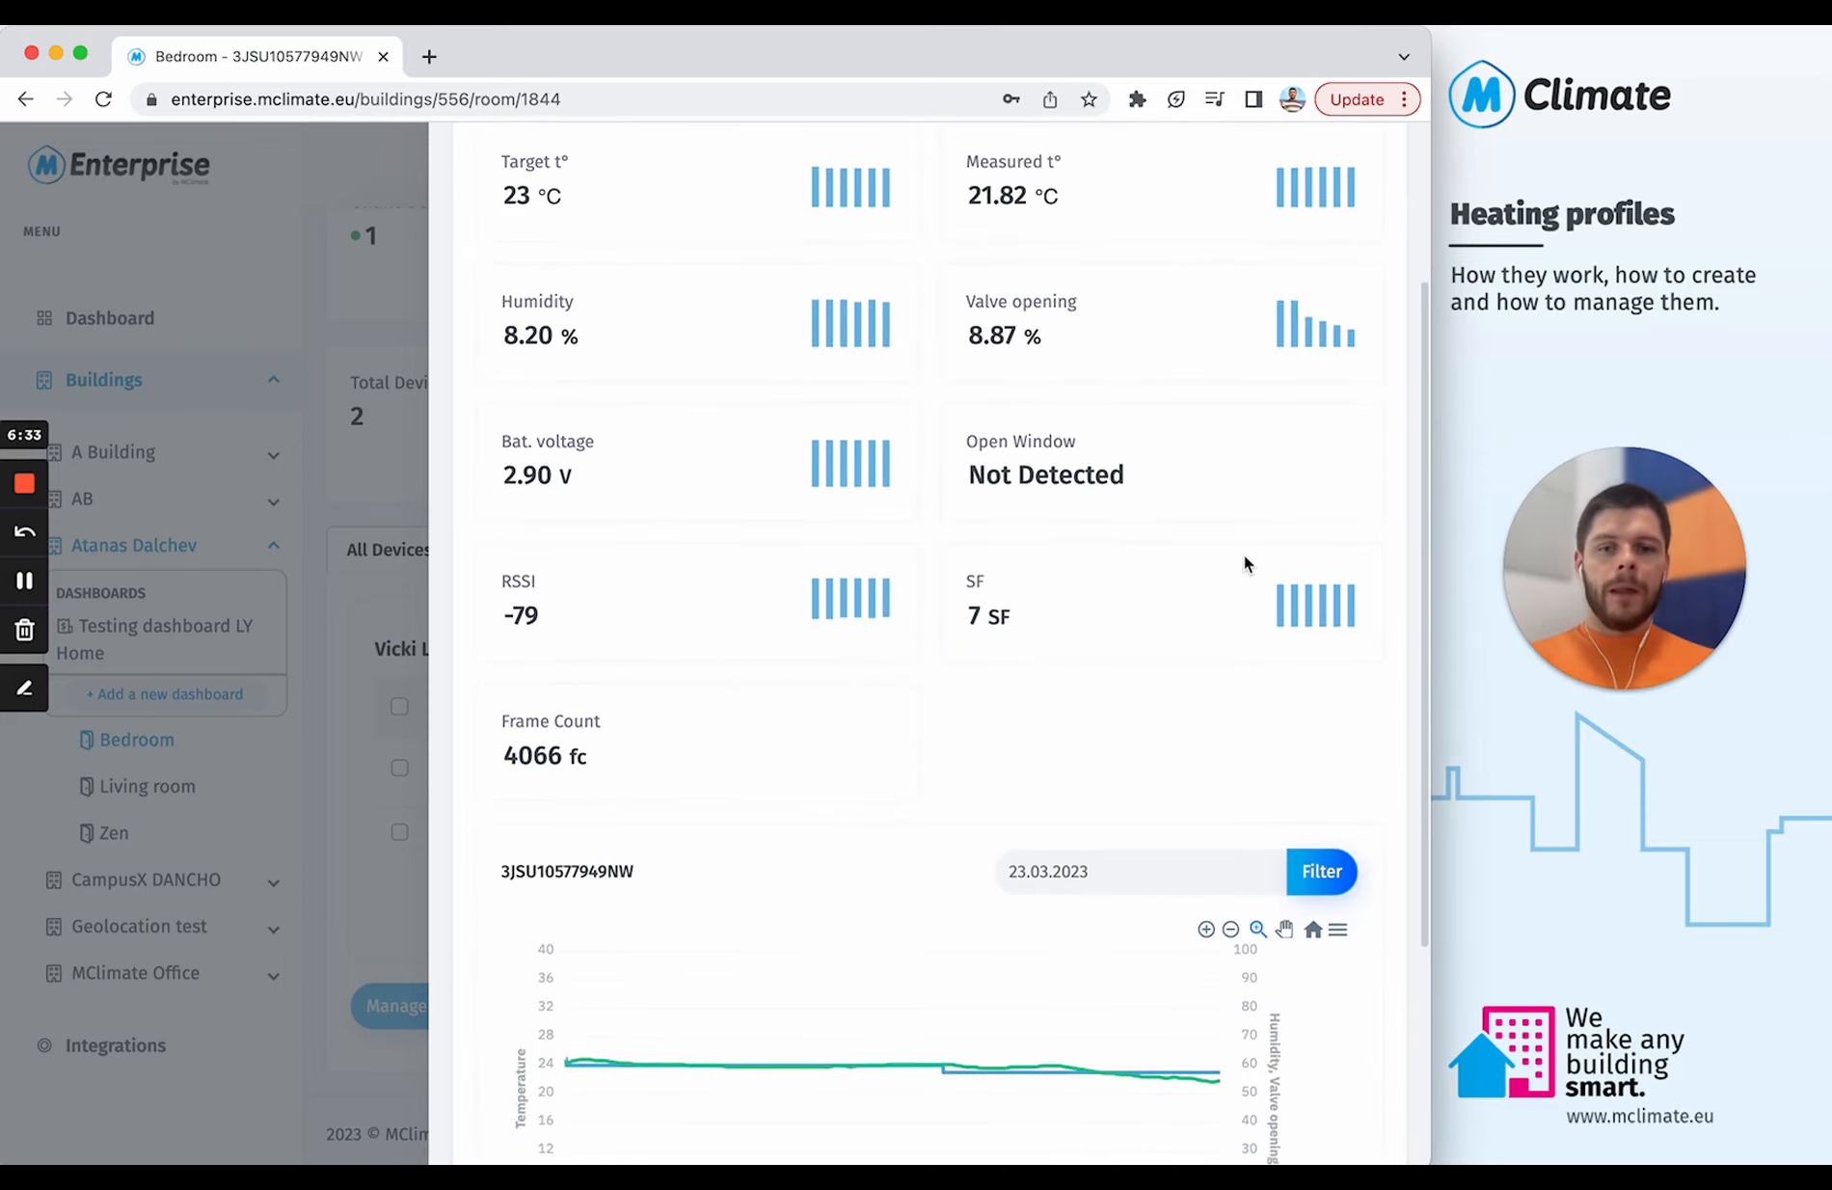
pyautogui.scroll(-3, 1244, 554)
pyautogui.scroll(6, 1370, 279)
pyautogui.click(1394, 165)
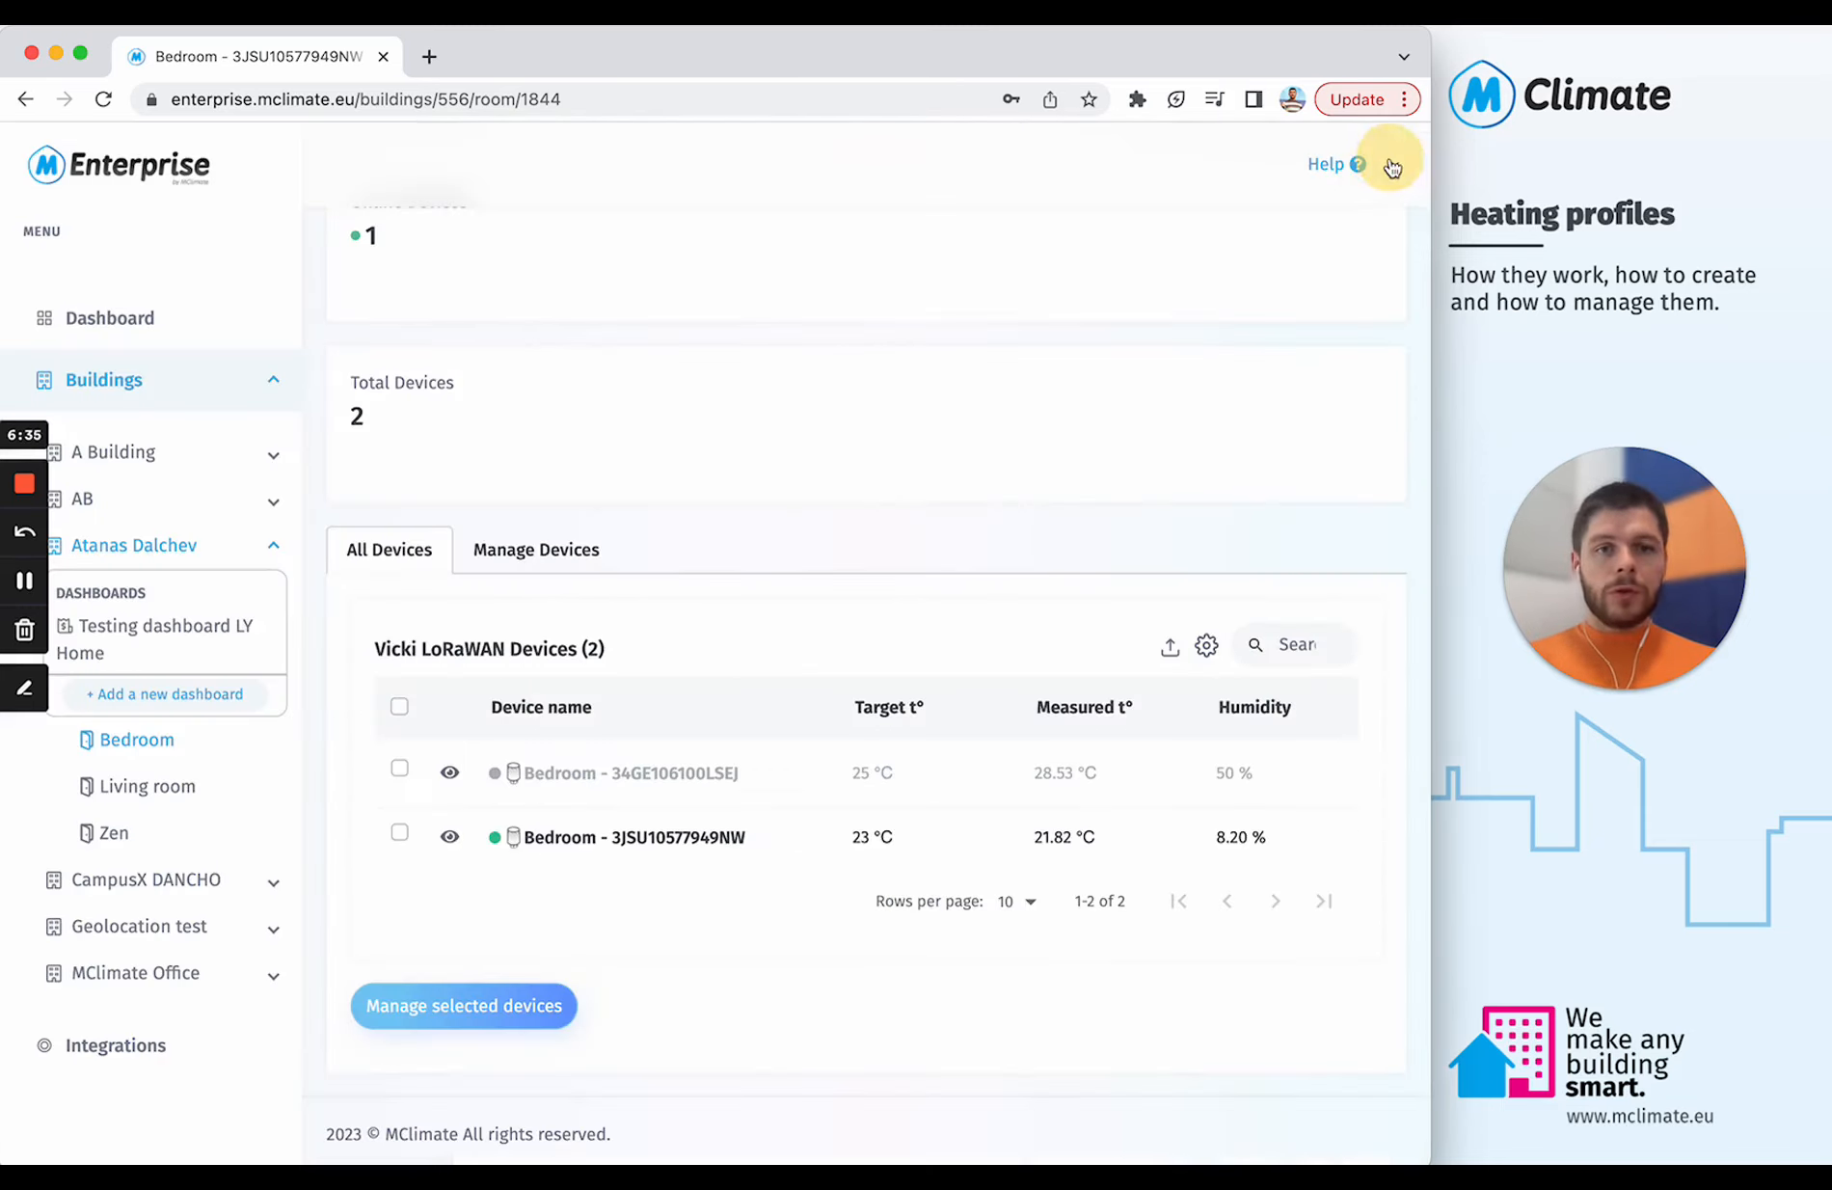
pyautogui.scroll(5, 810, 319)
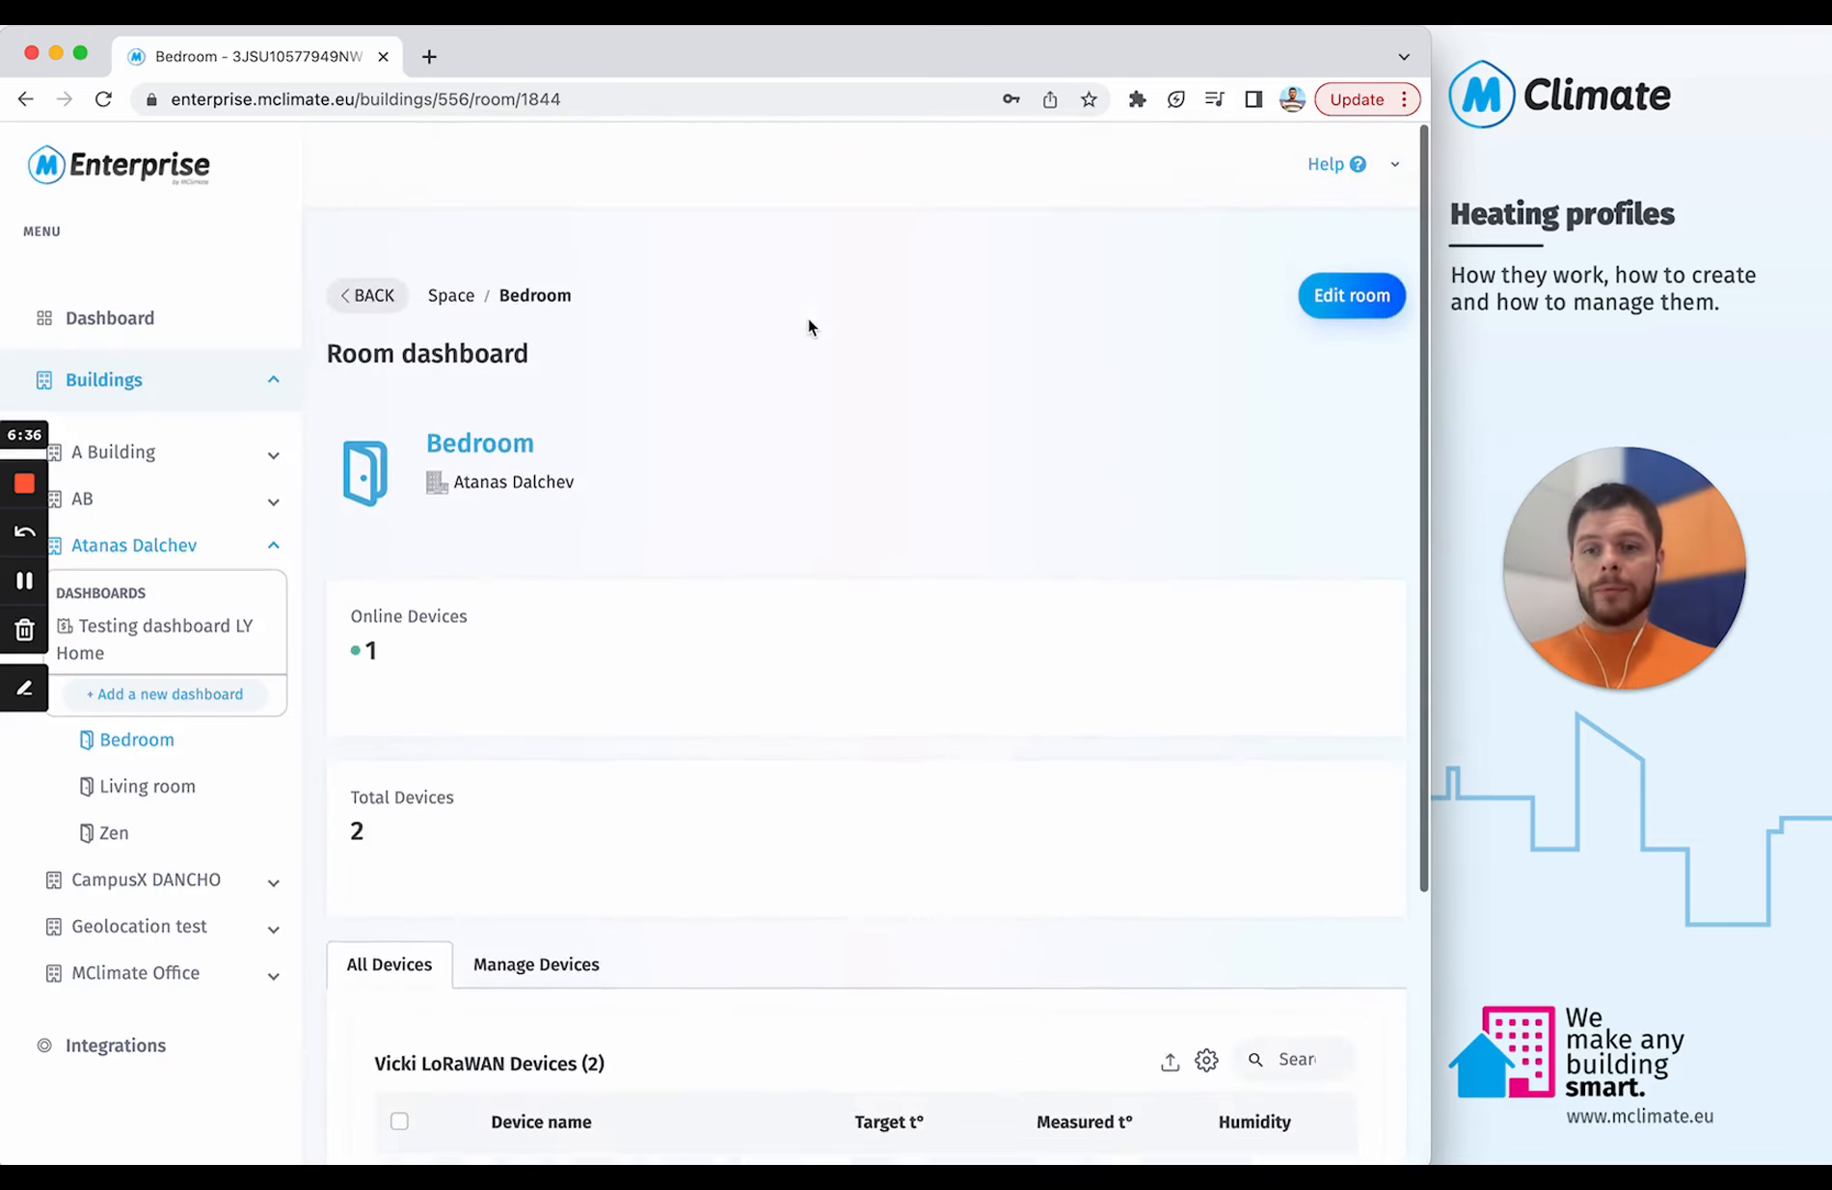
# Step: Return to the building that contains the Bedroom room and open its Bedroom heating profile for editing
pyautogui.click(118, 538)
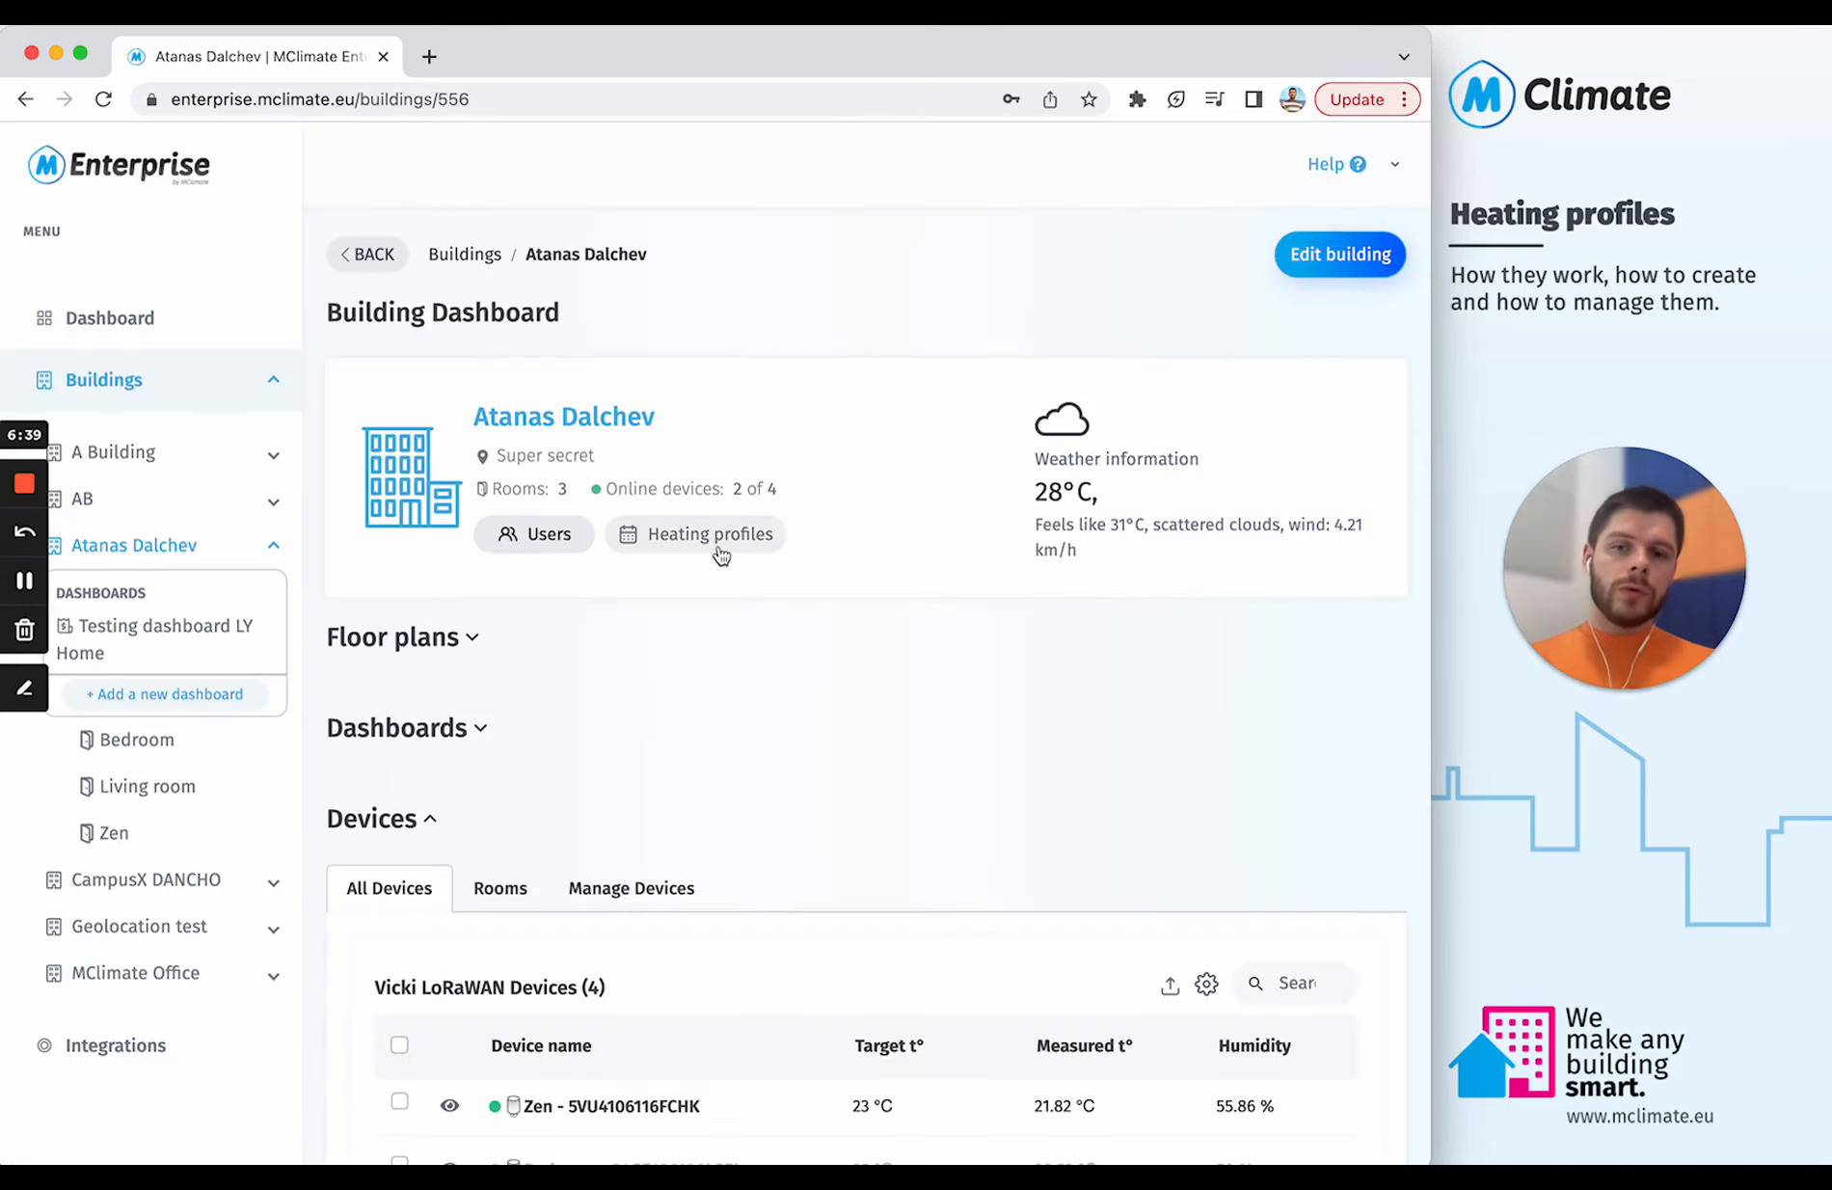
pyautogui.click(703, 543)
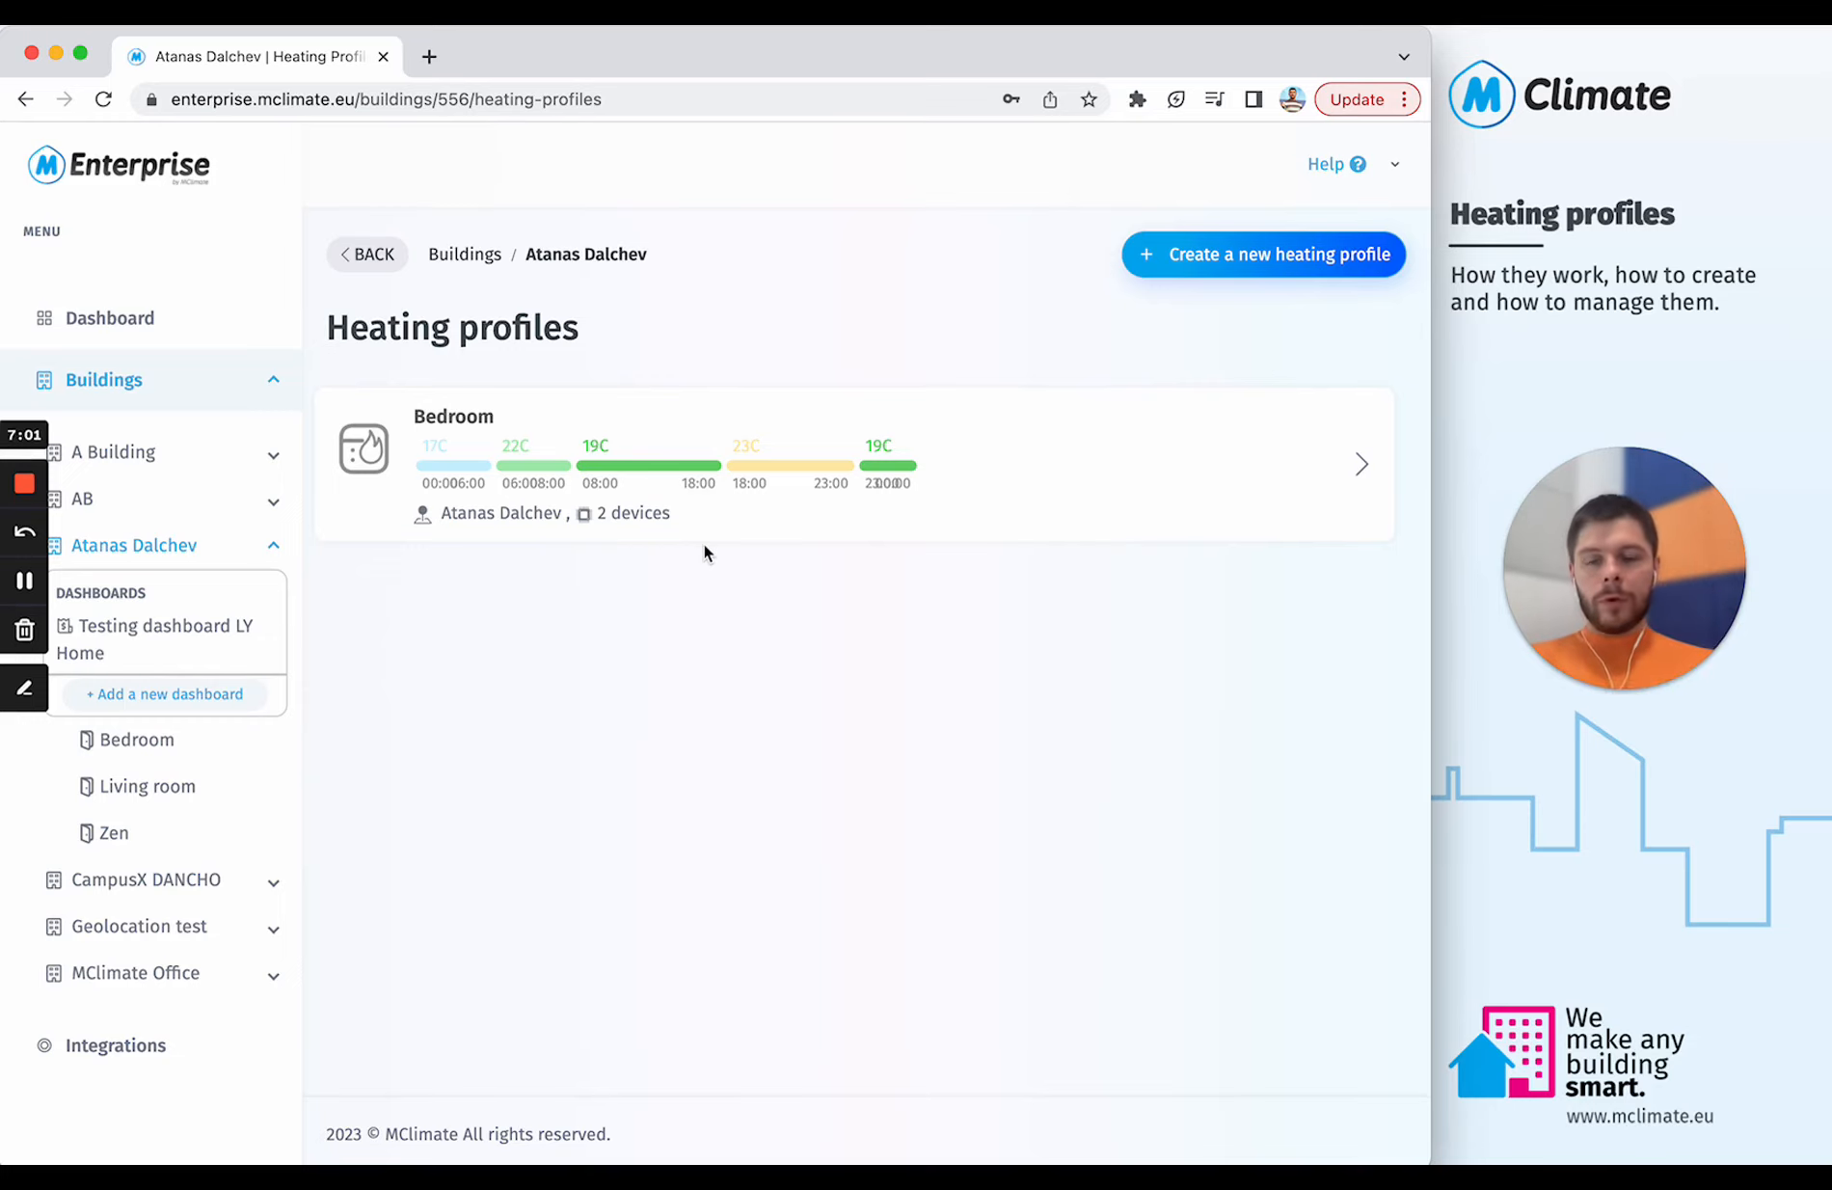
pyautogui.click(990, 533)
pyautogui.scroll(-3, 496, 695)
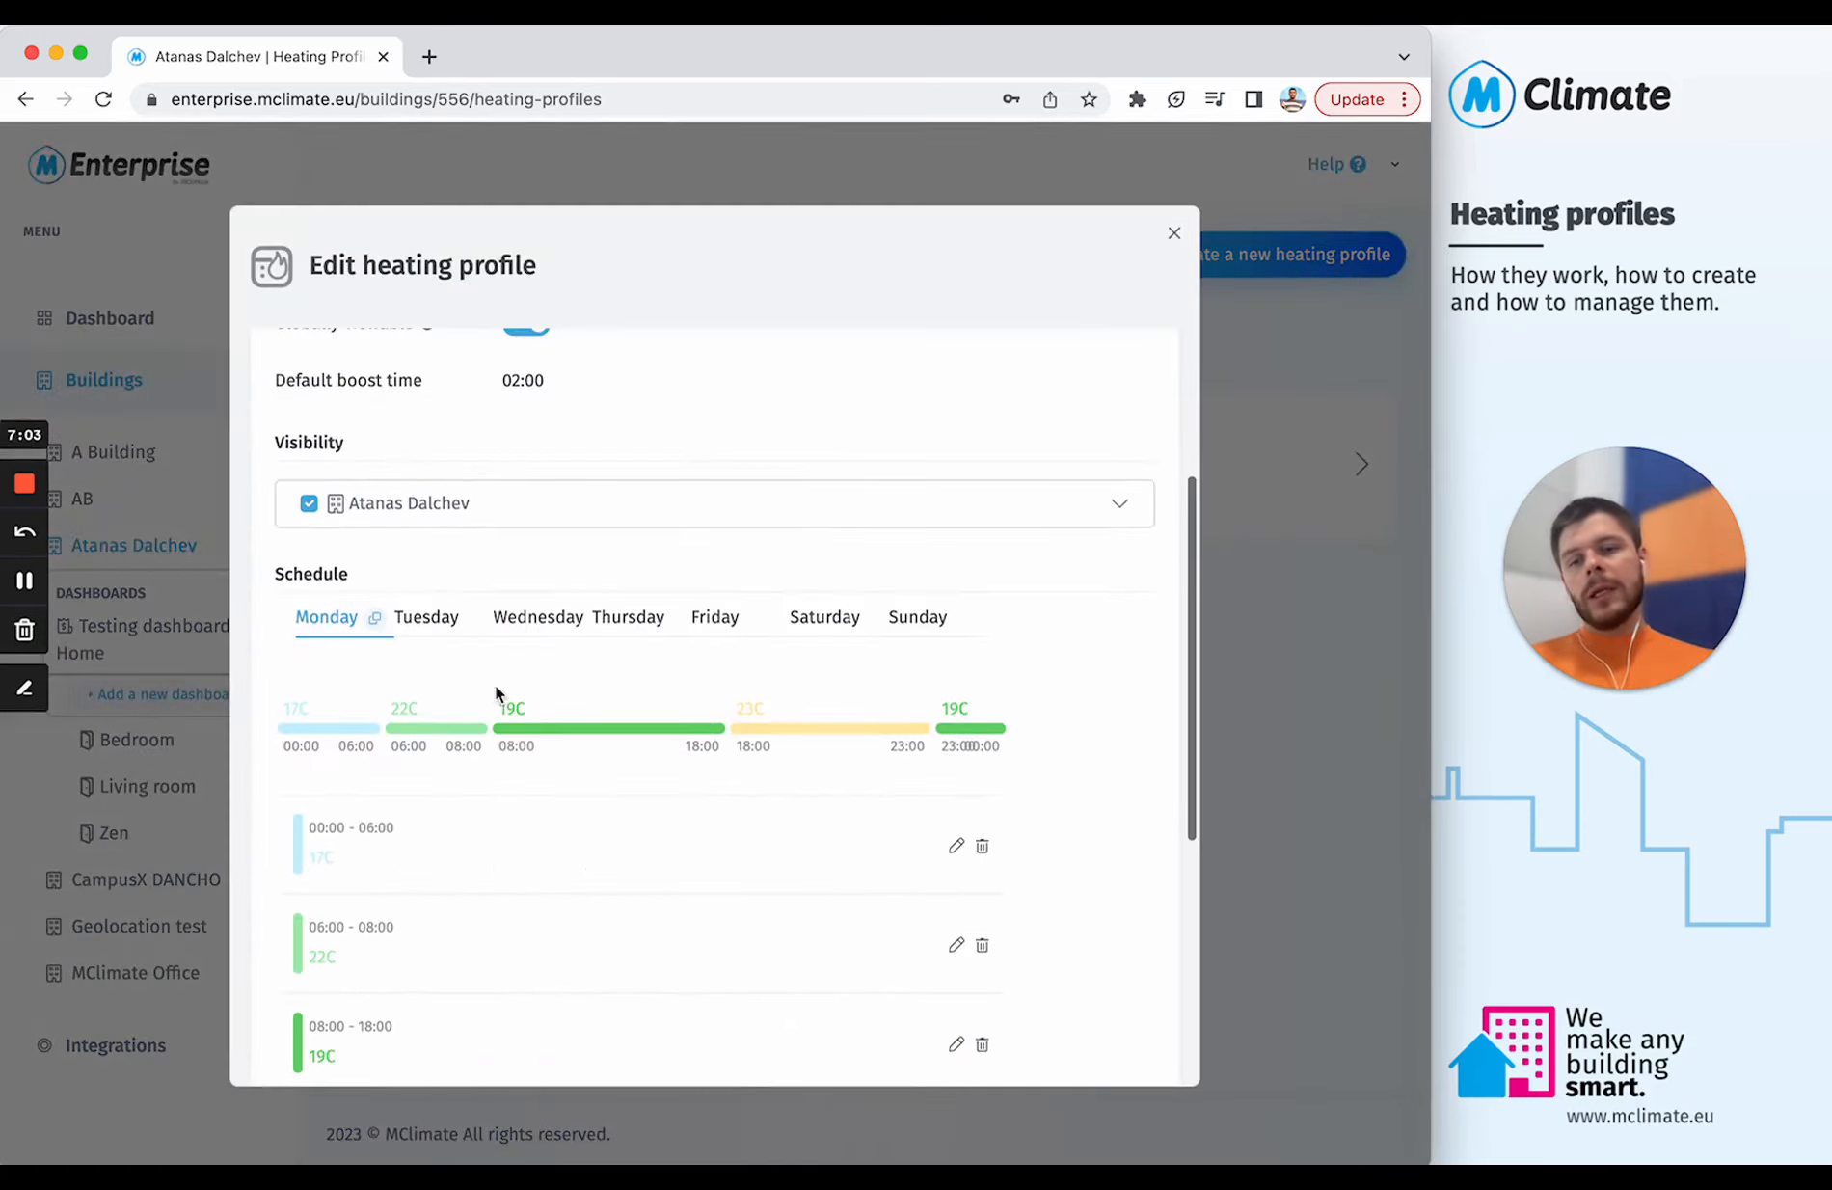
# Step: Examine the profile's default boost time and its Monday schedule, especially the 08:00 start of the daytime slot
pyautogui.click(547, 511)
pyautogui.click(547, 511)
pyautogui.scroll(3, 546, 515)
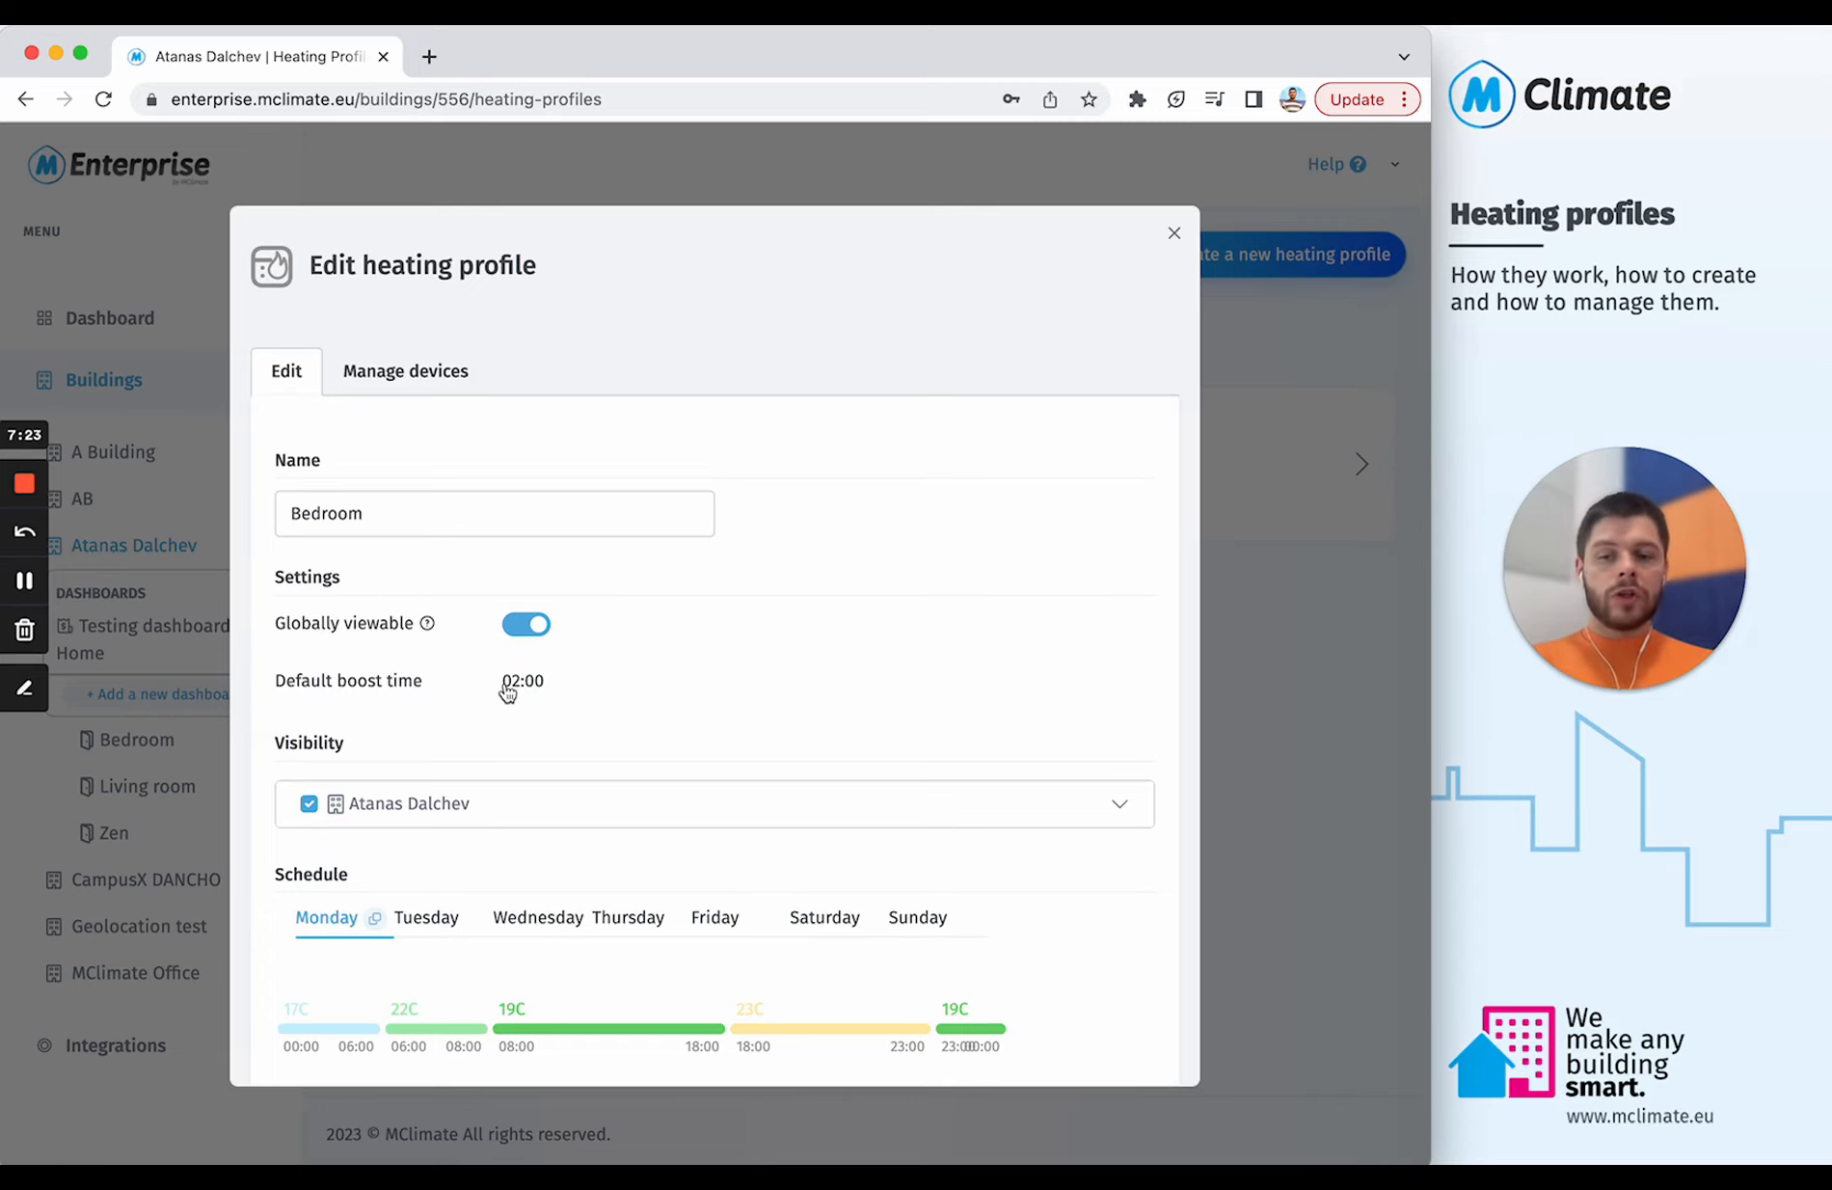
pyautogui.scroll(-4, 508, 694)
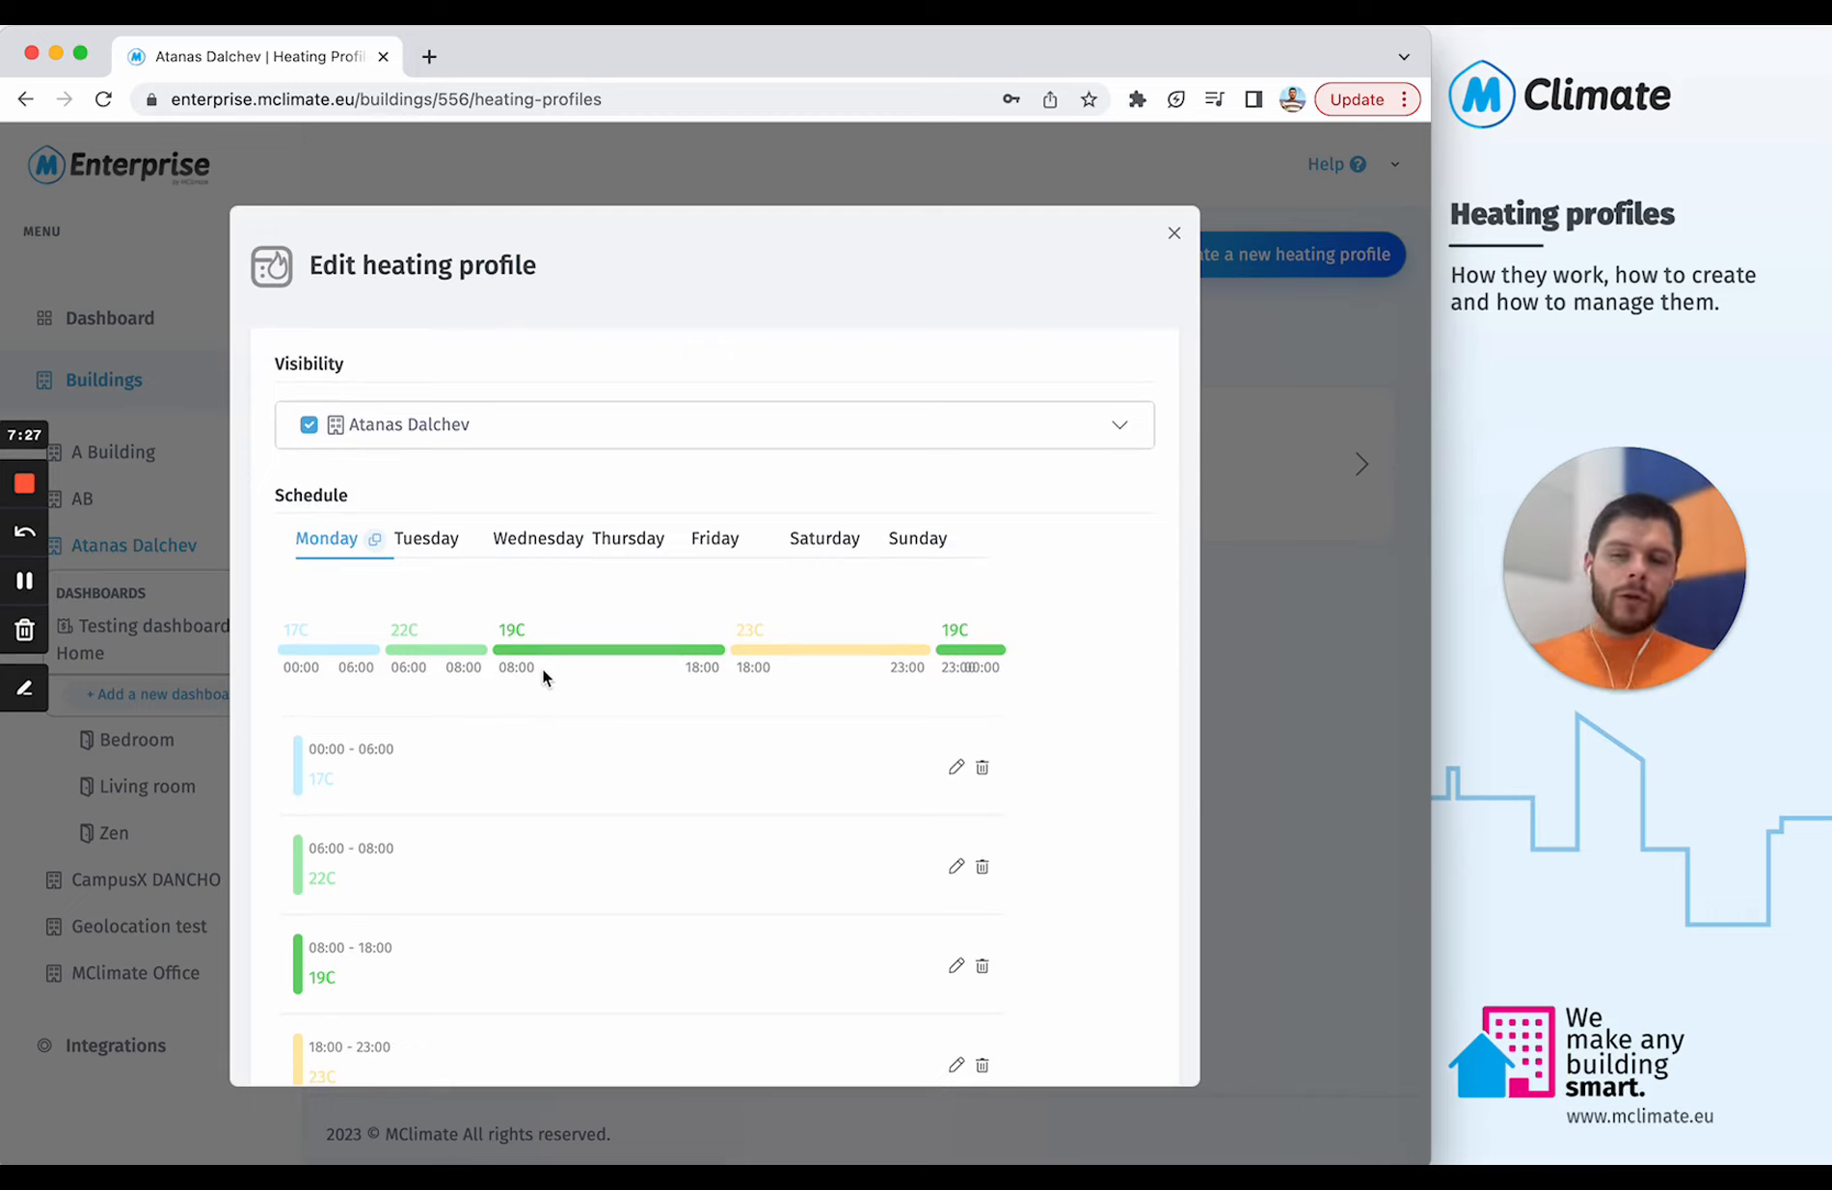
pyautogui.click(522, 666)
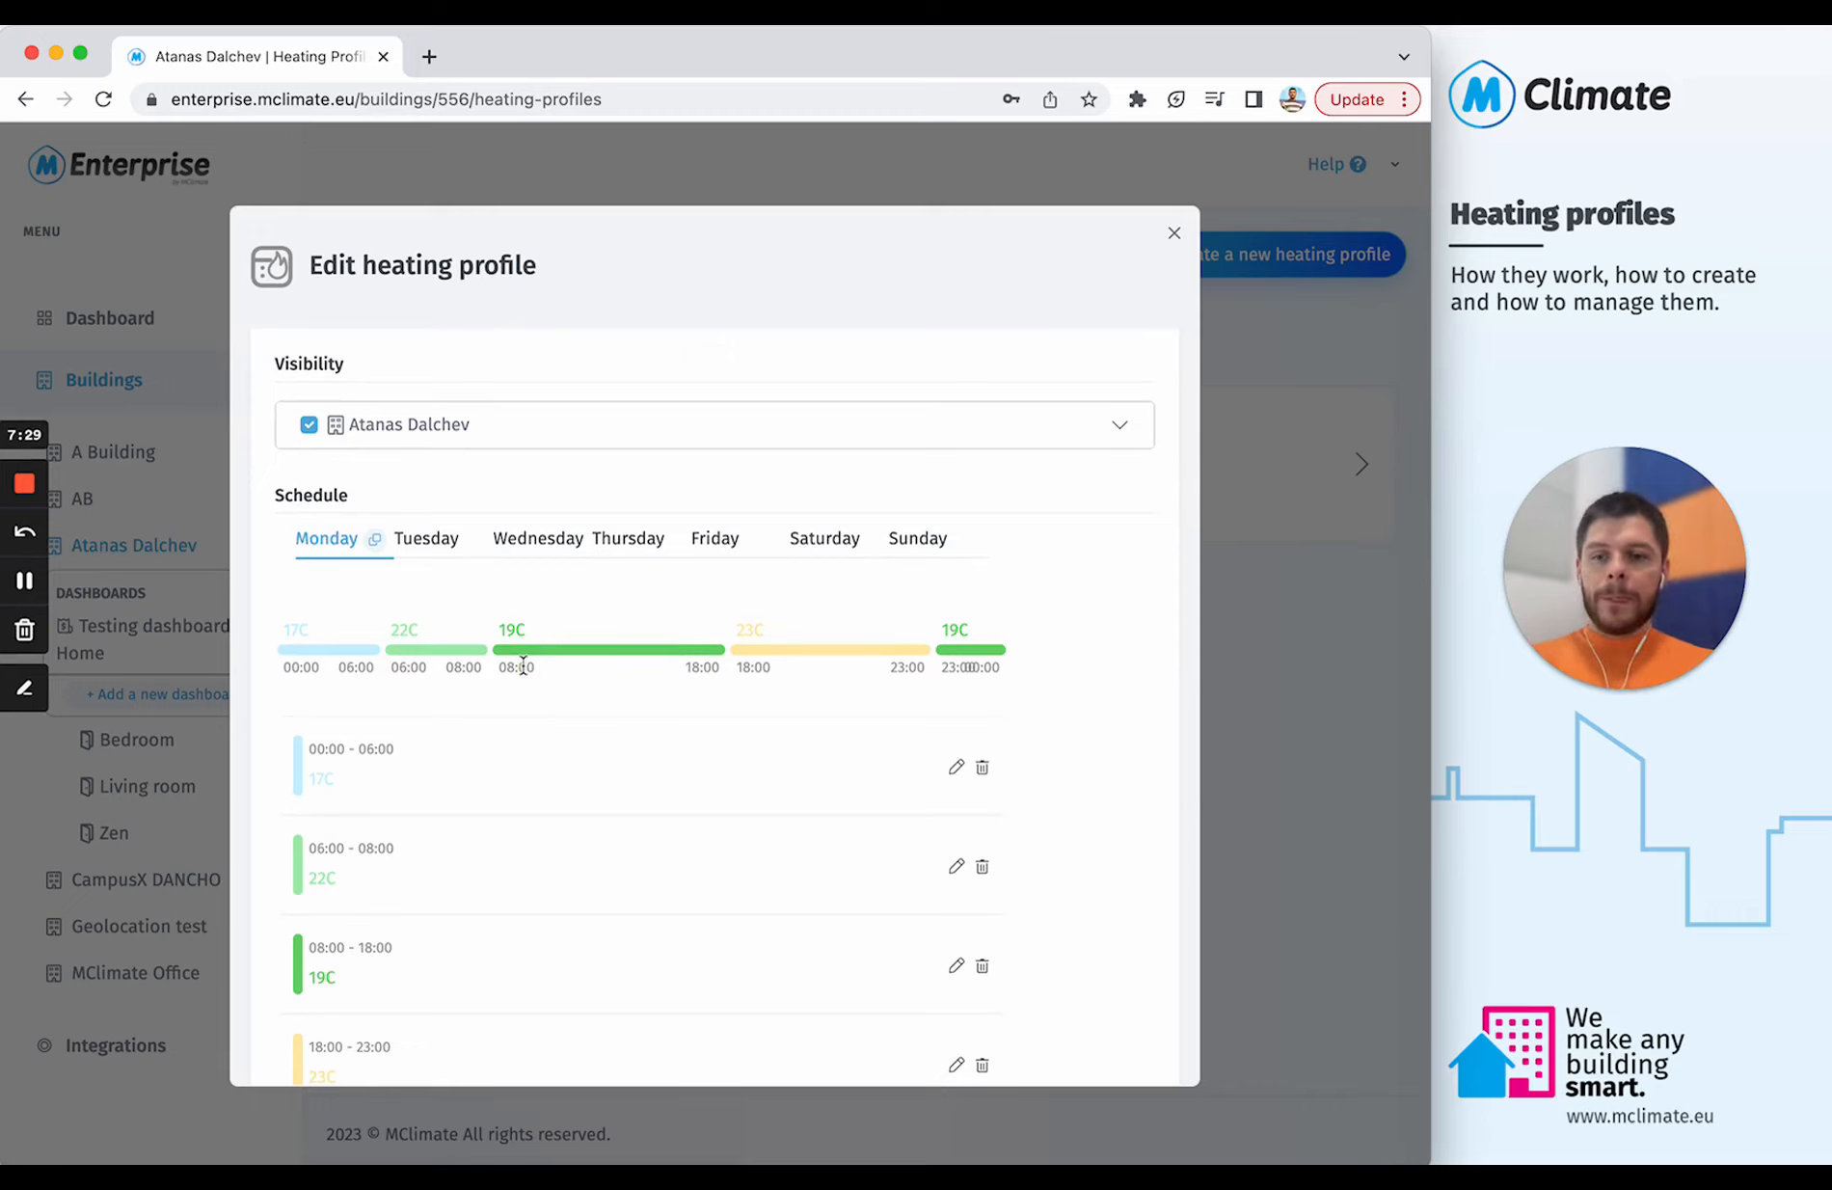
pyautogui.click(516, 669)
pyautogui.tripleClick(530, 670)
pyautogui.click(513, 674)
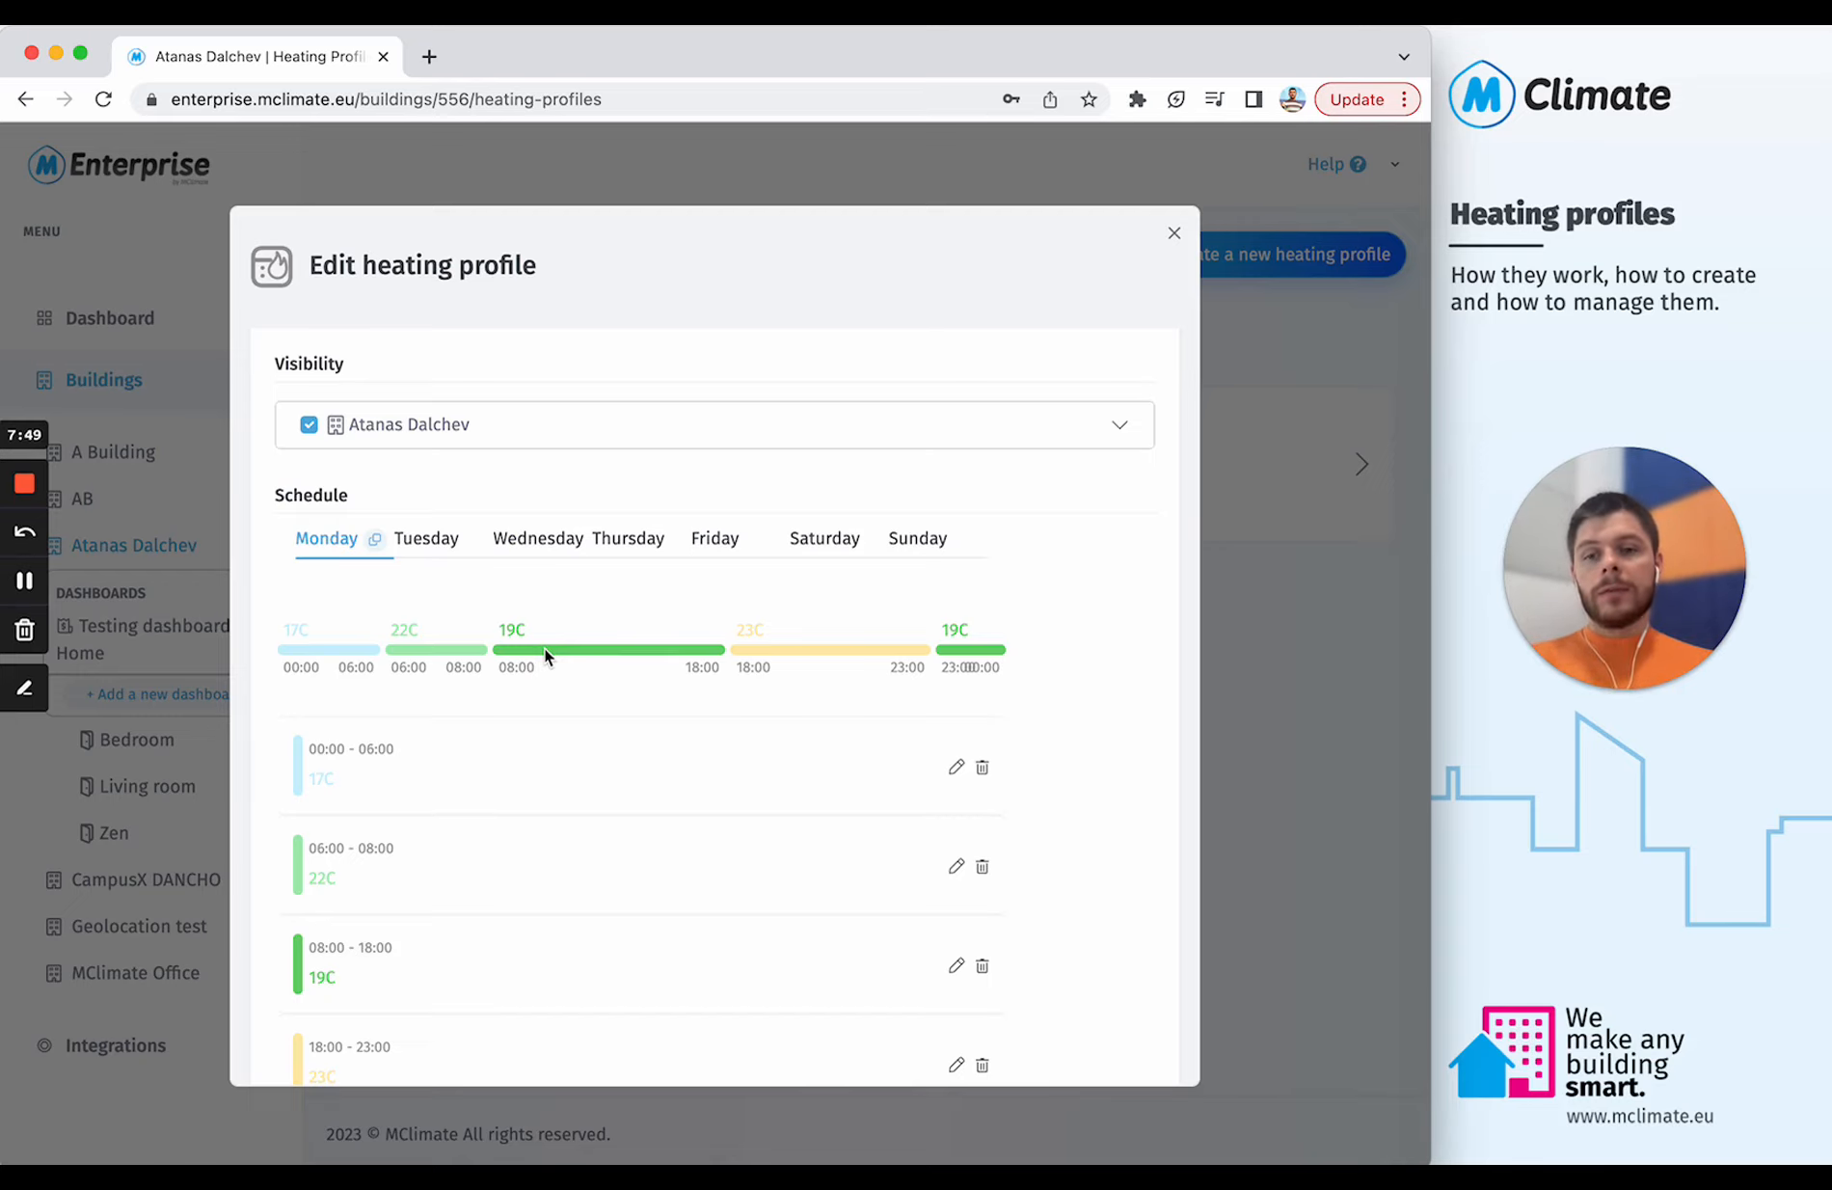
# Step: Check the hour and minute options of the default boost time and leave the value as it is
pyautogui.scroll(5, 544, 647)
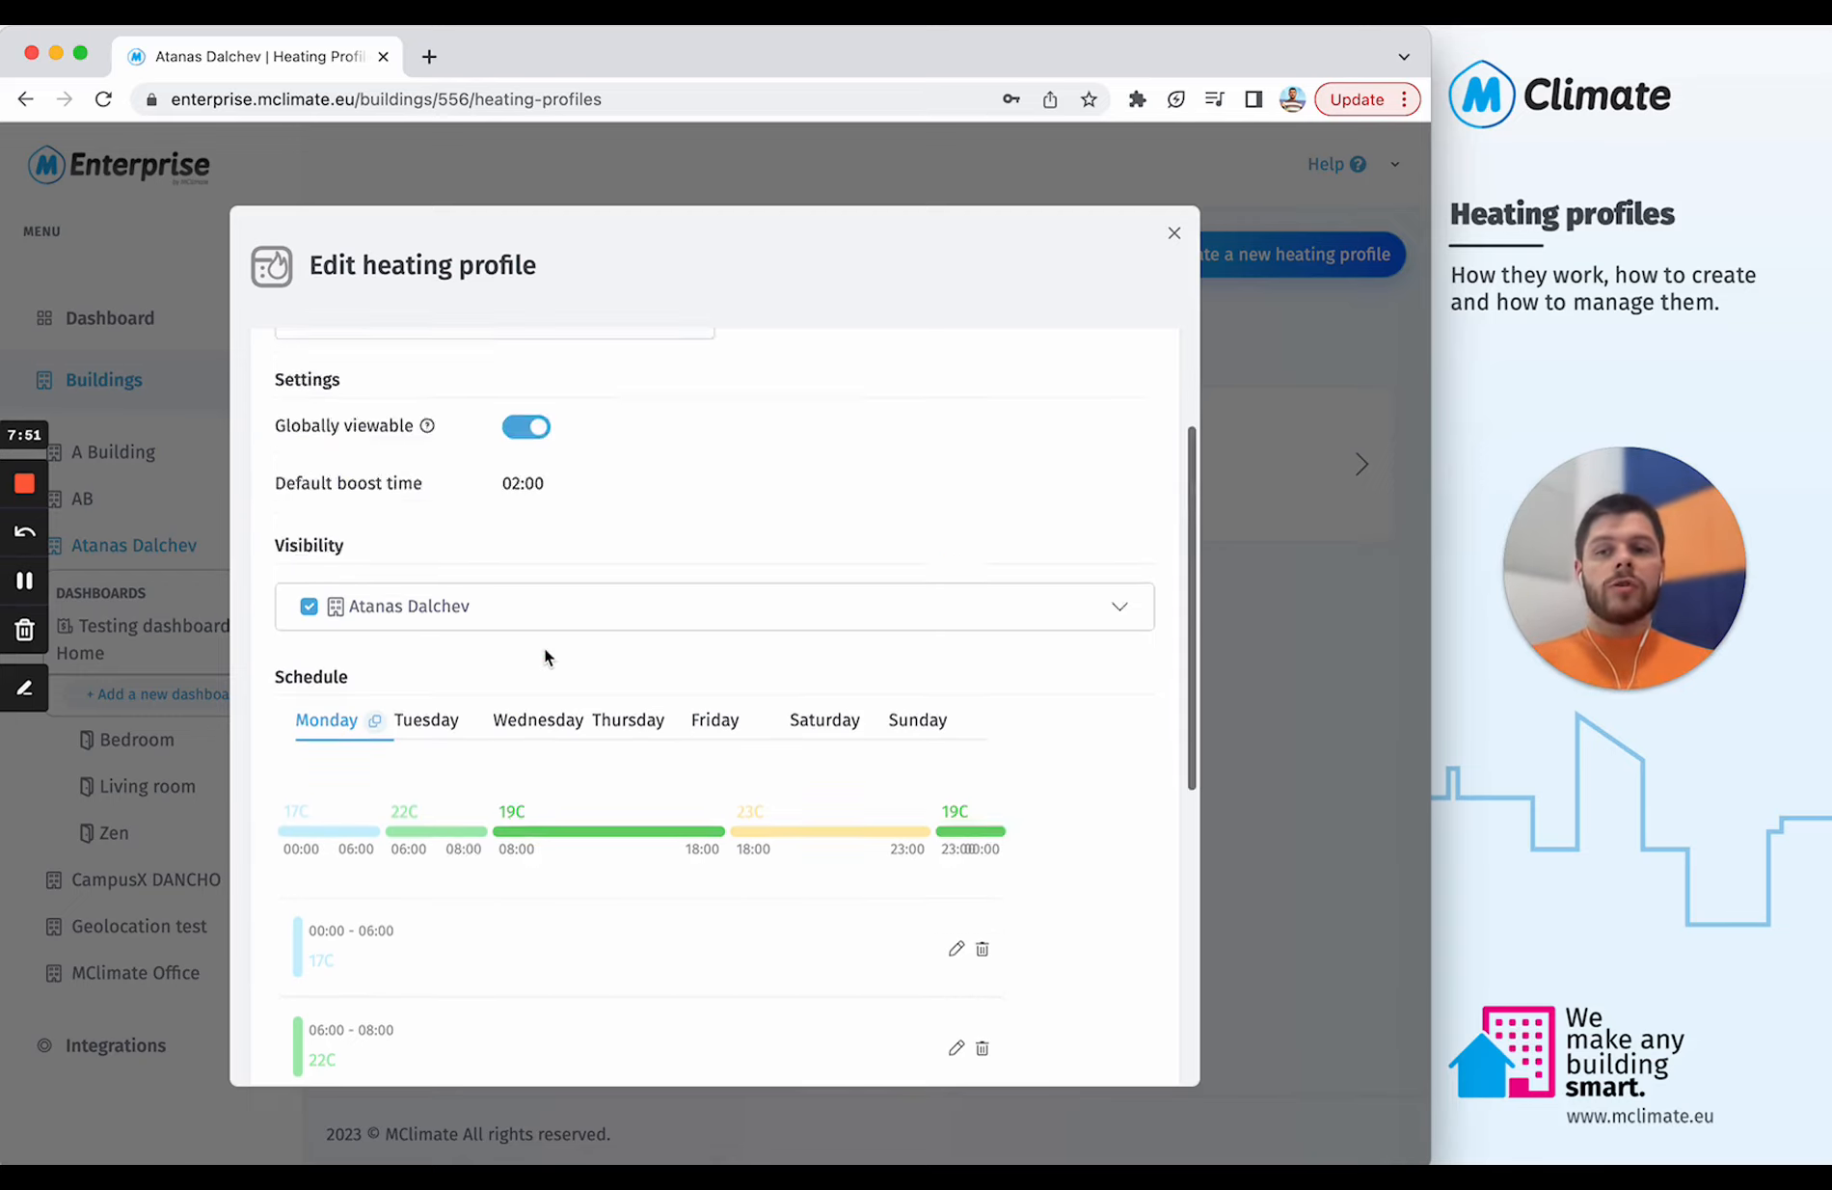
pyautogui.click(540, 676)
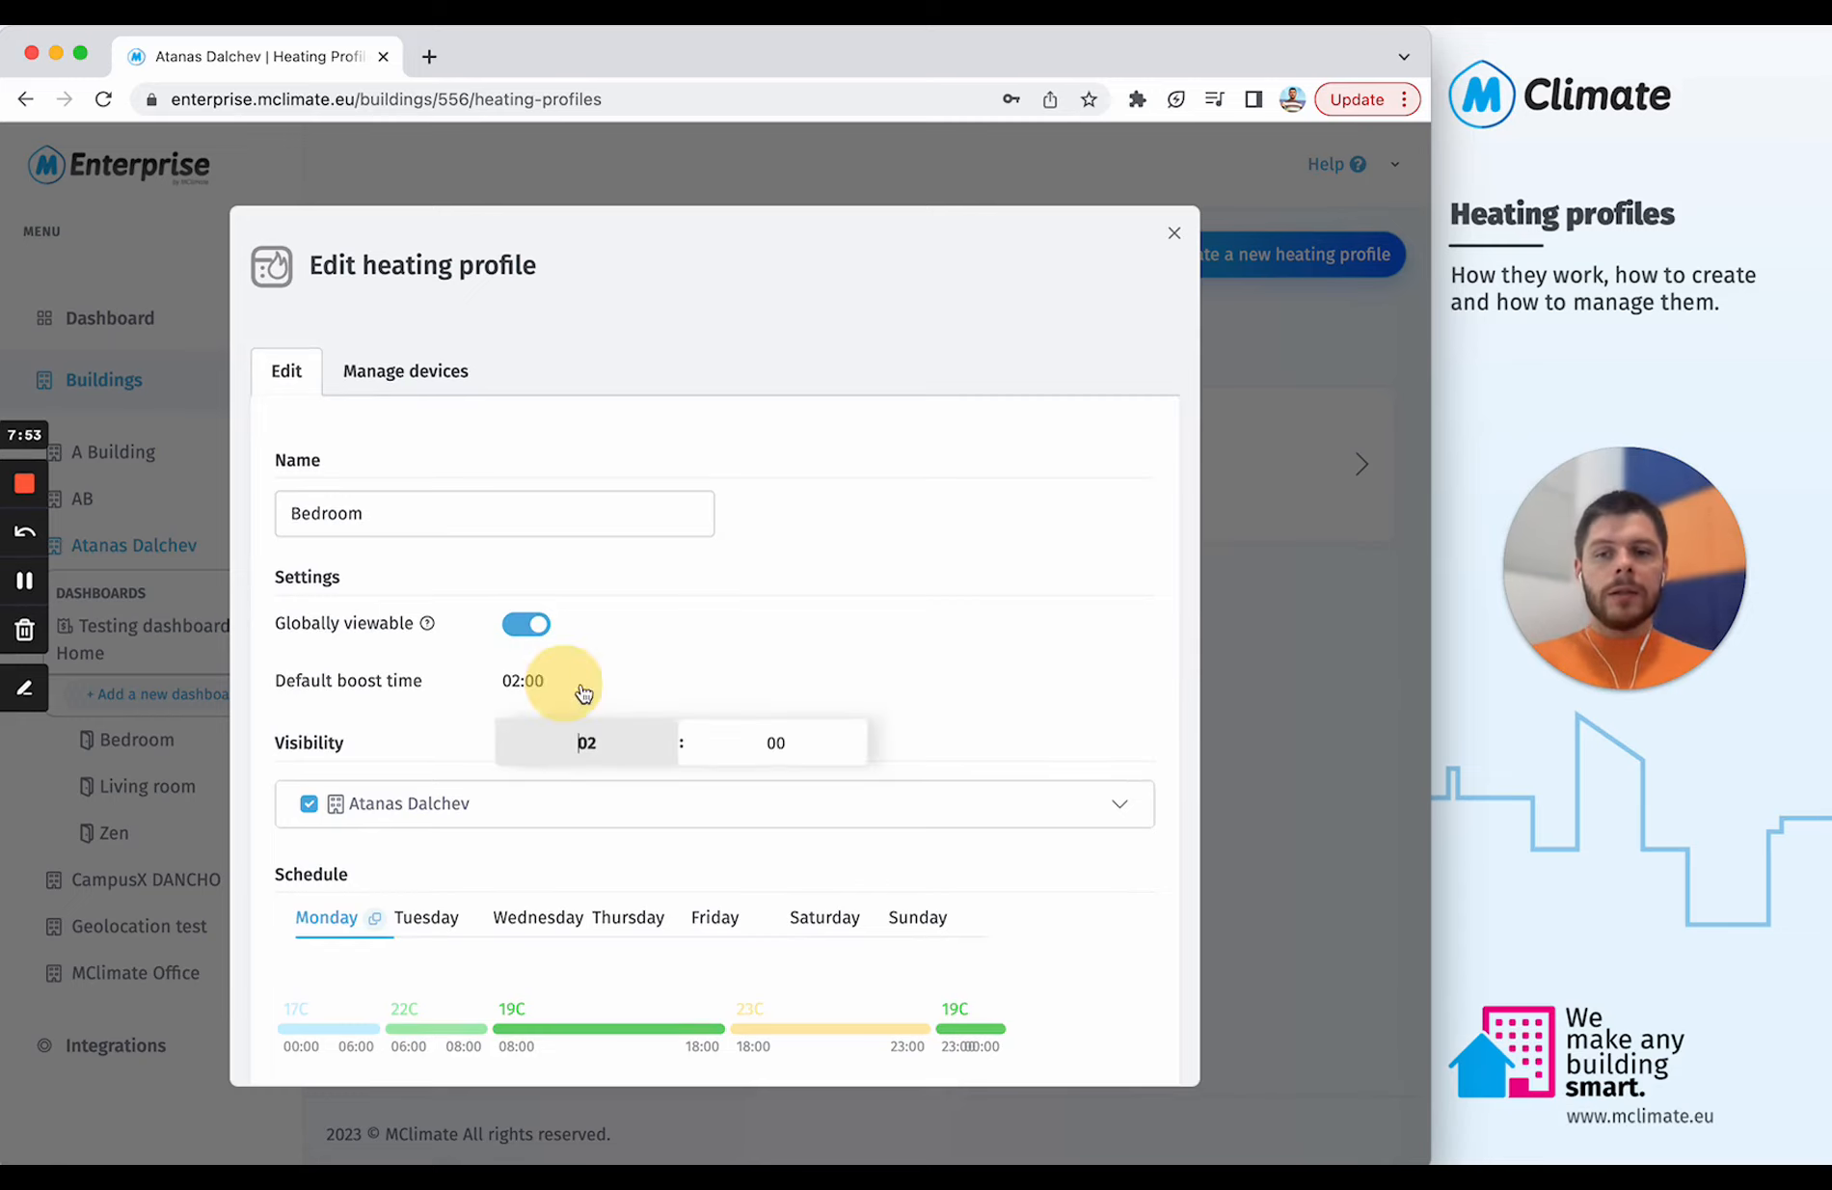
pyautogui.click(669, 613)
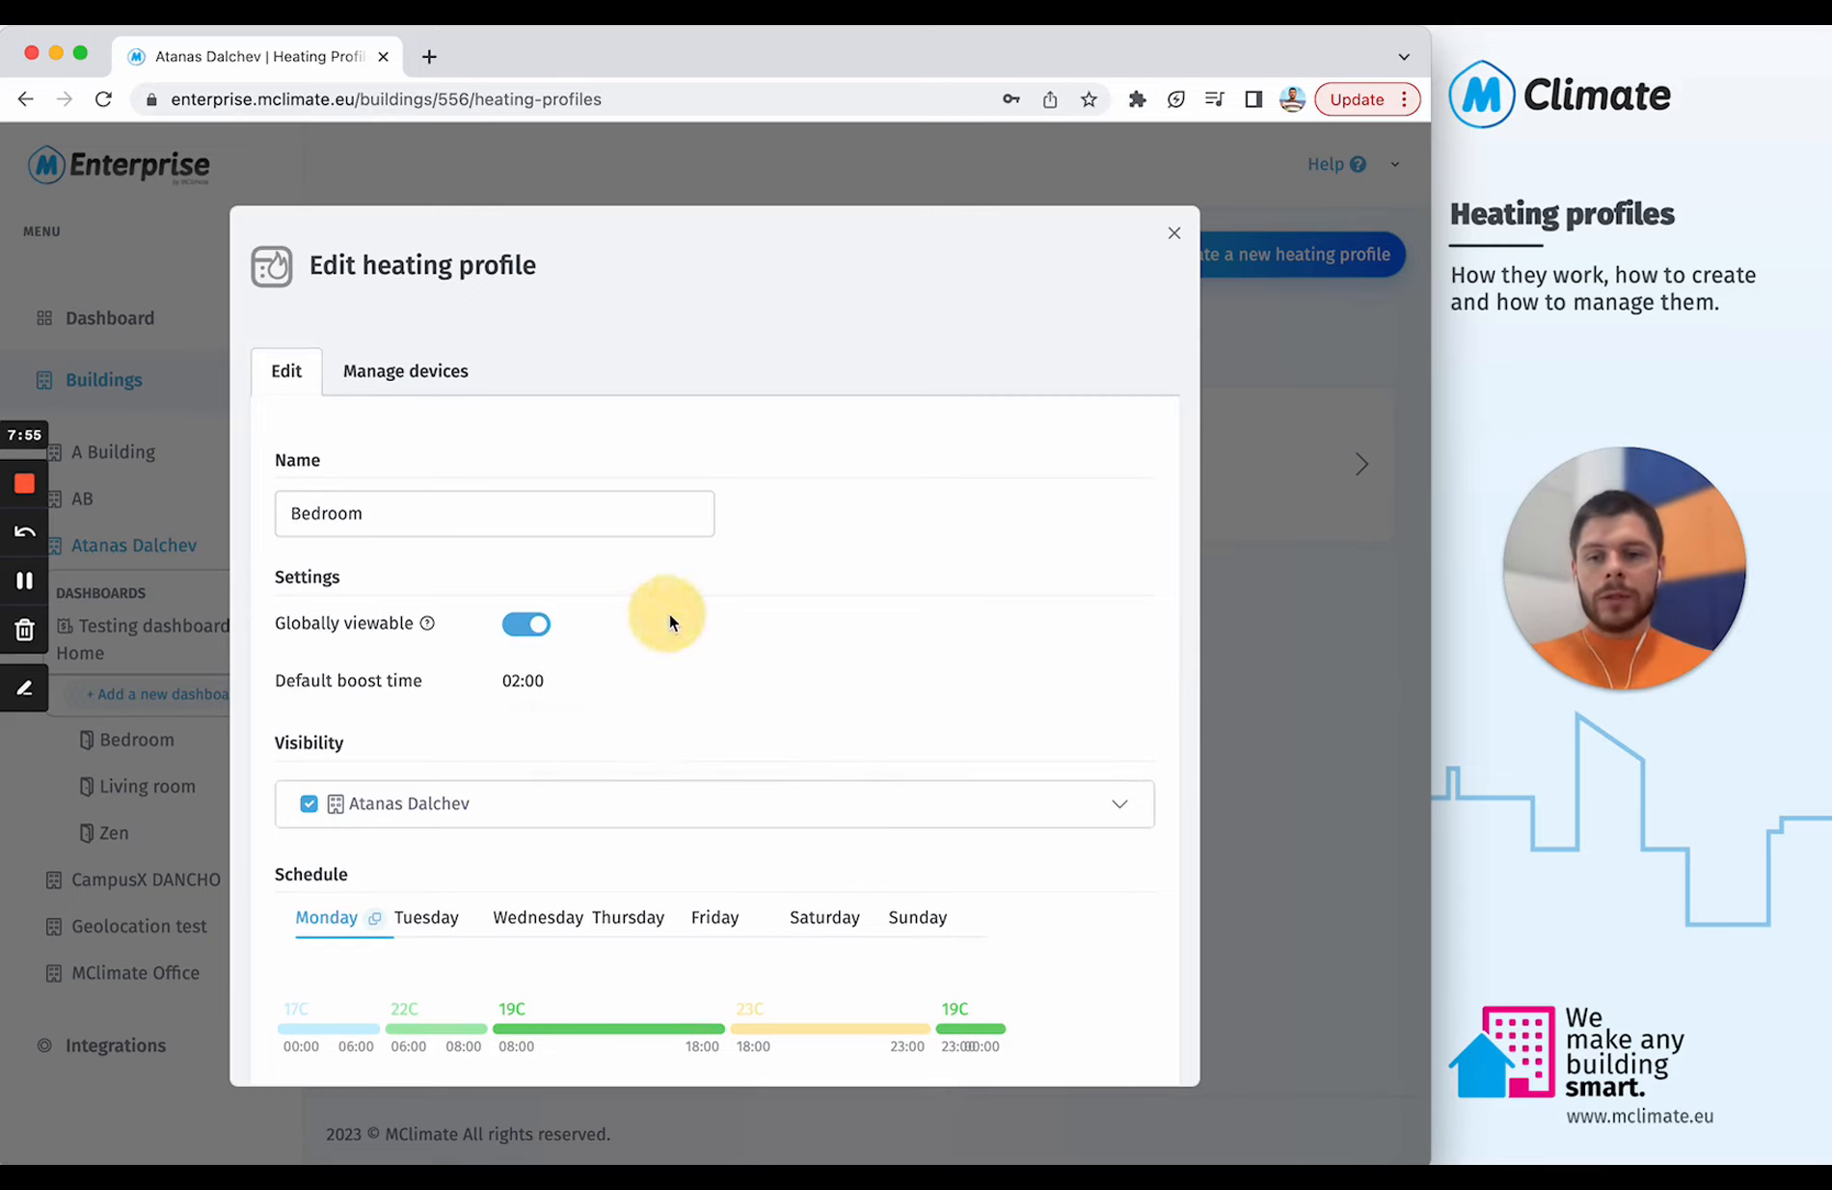
# Step: Review the Bedroom profile's settings and Monday time slots, and save the heating profile
pyautogui.scroll(-6, 668, 613)
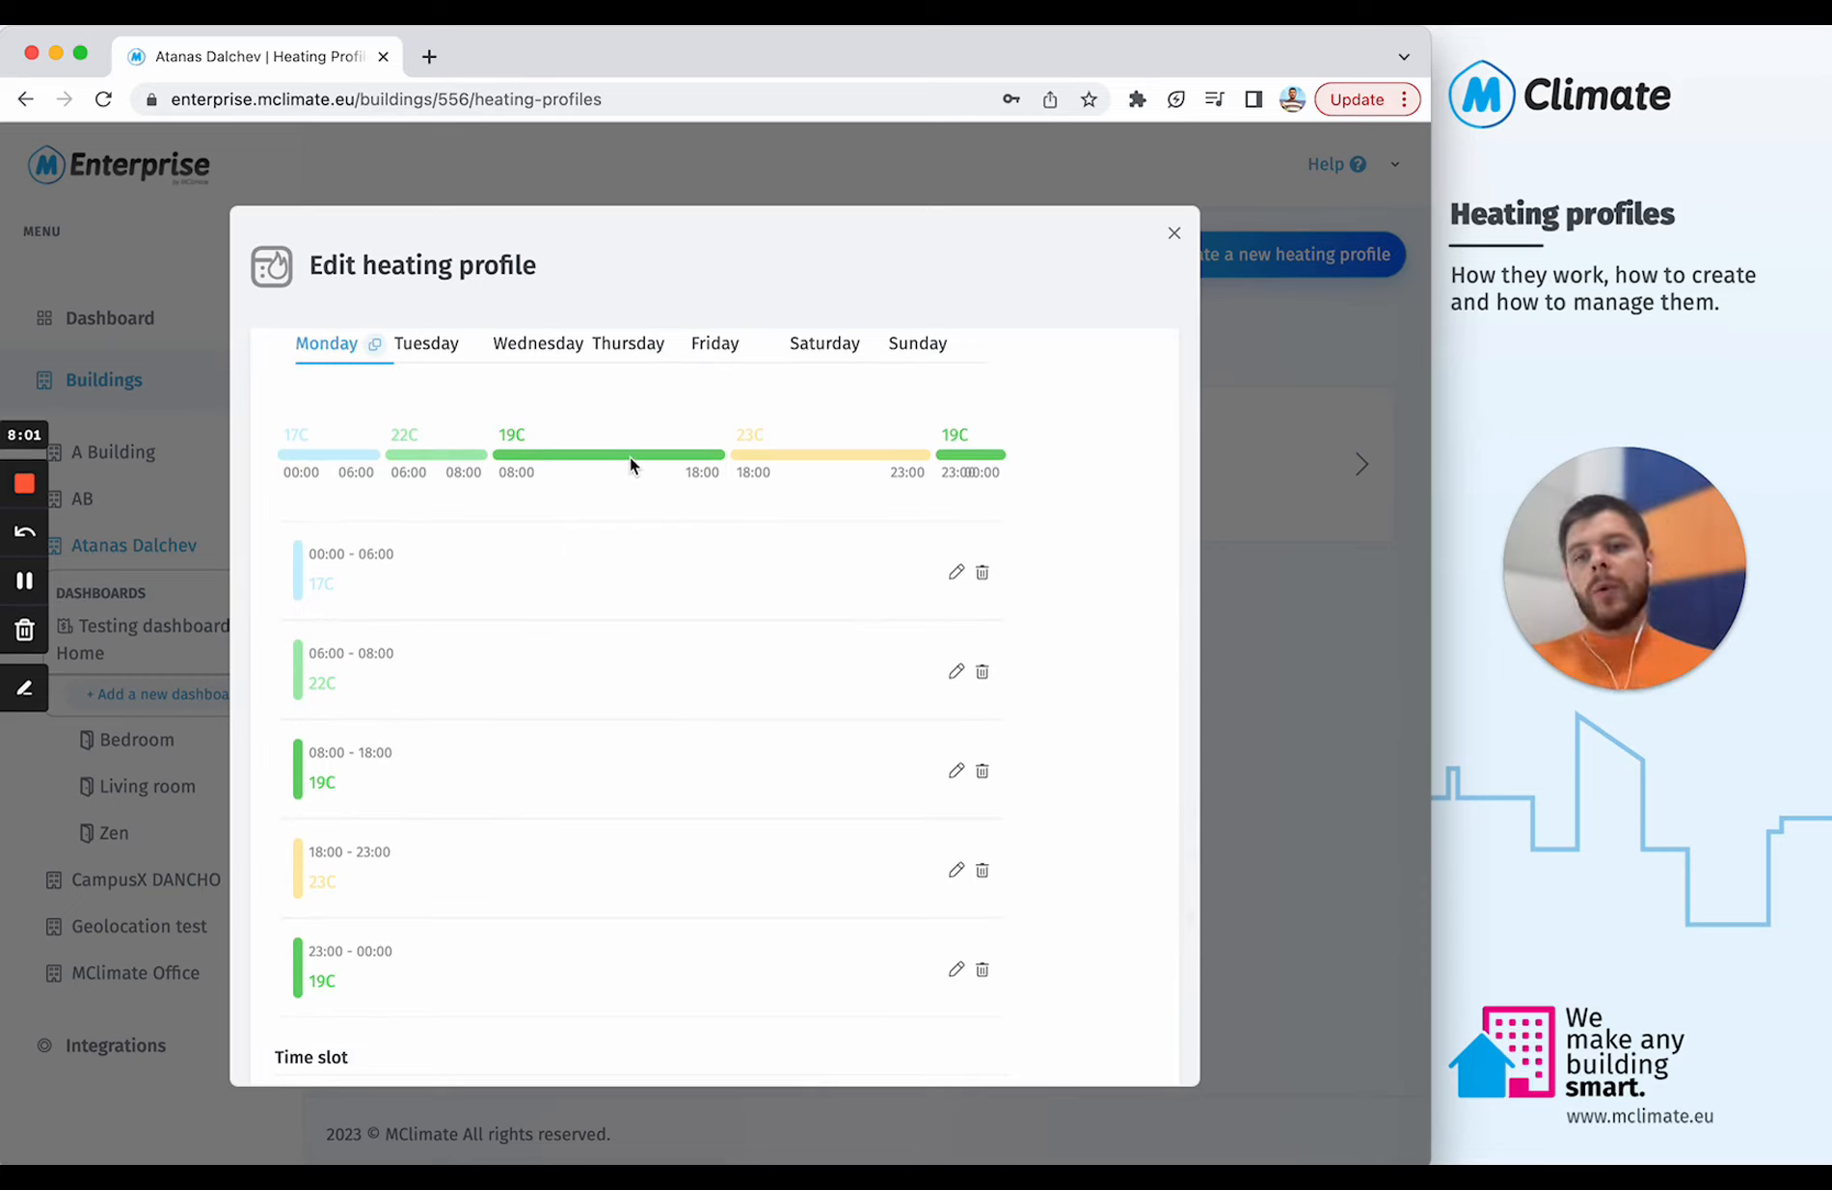
pyautogui.scroll(6, 627, 461)
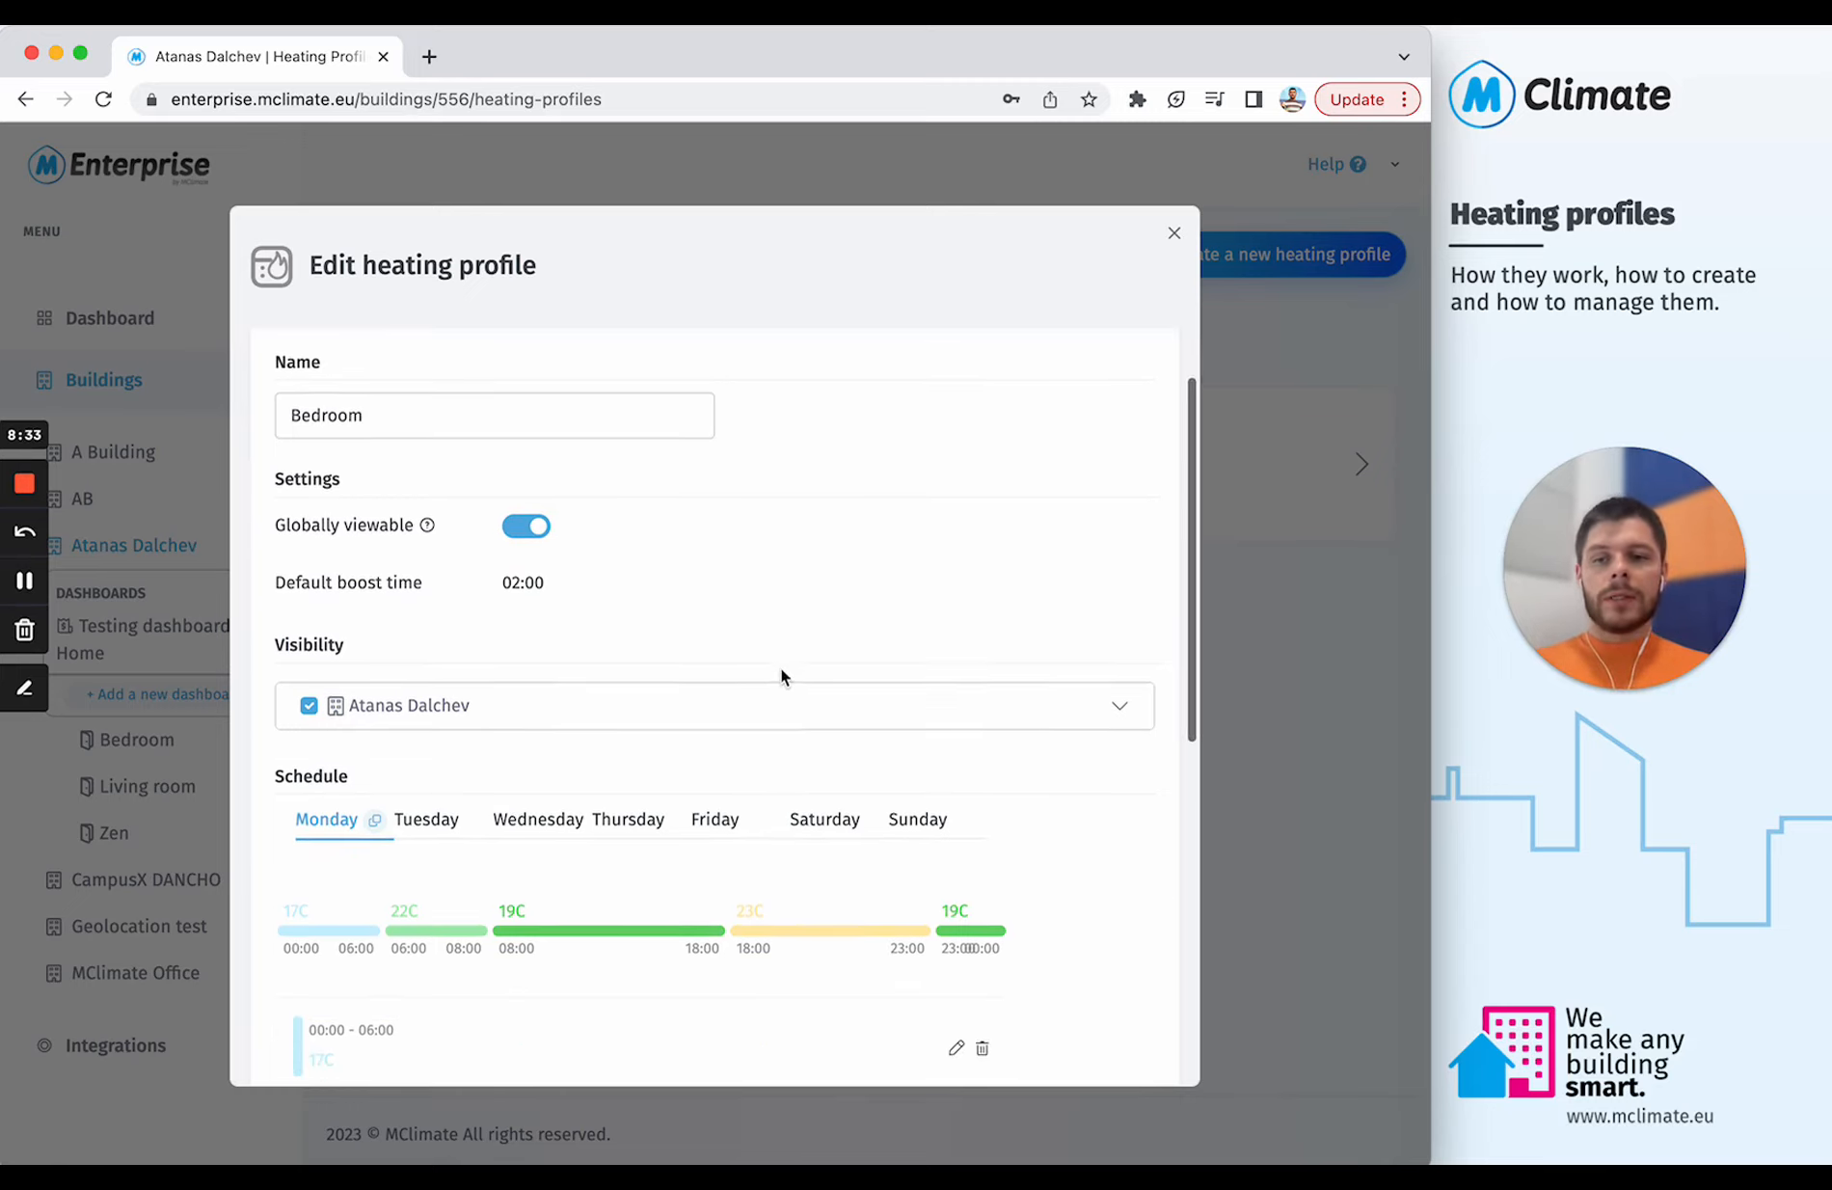
pyautogui.scroll(-5, 807, 607)
pyautogui.scroll(-4, 1034, 802)
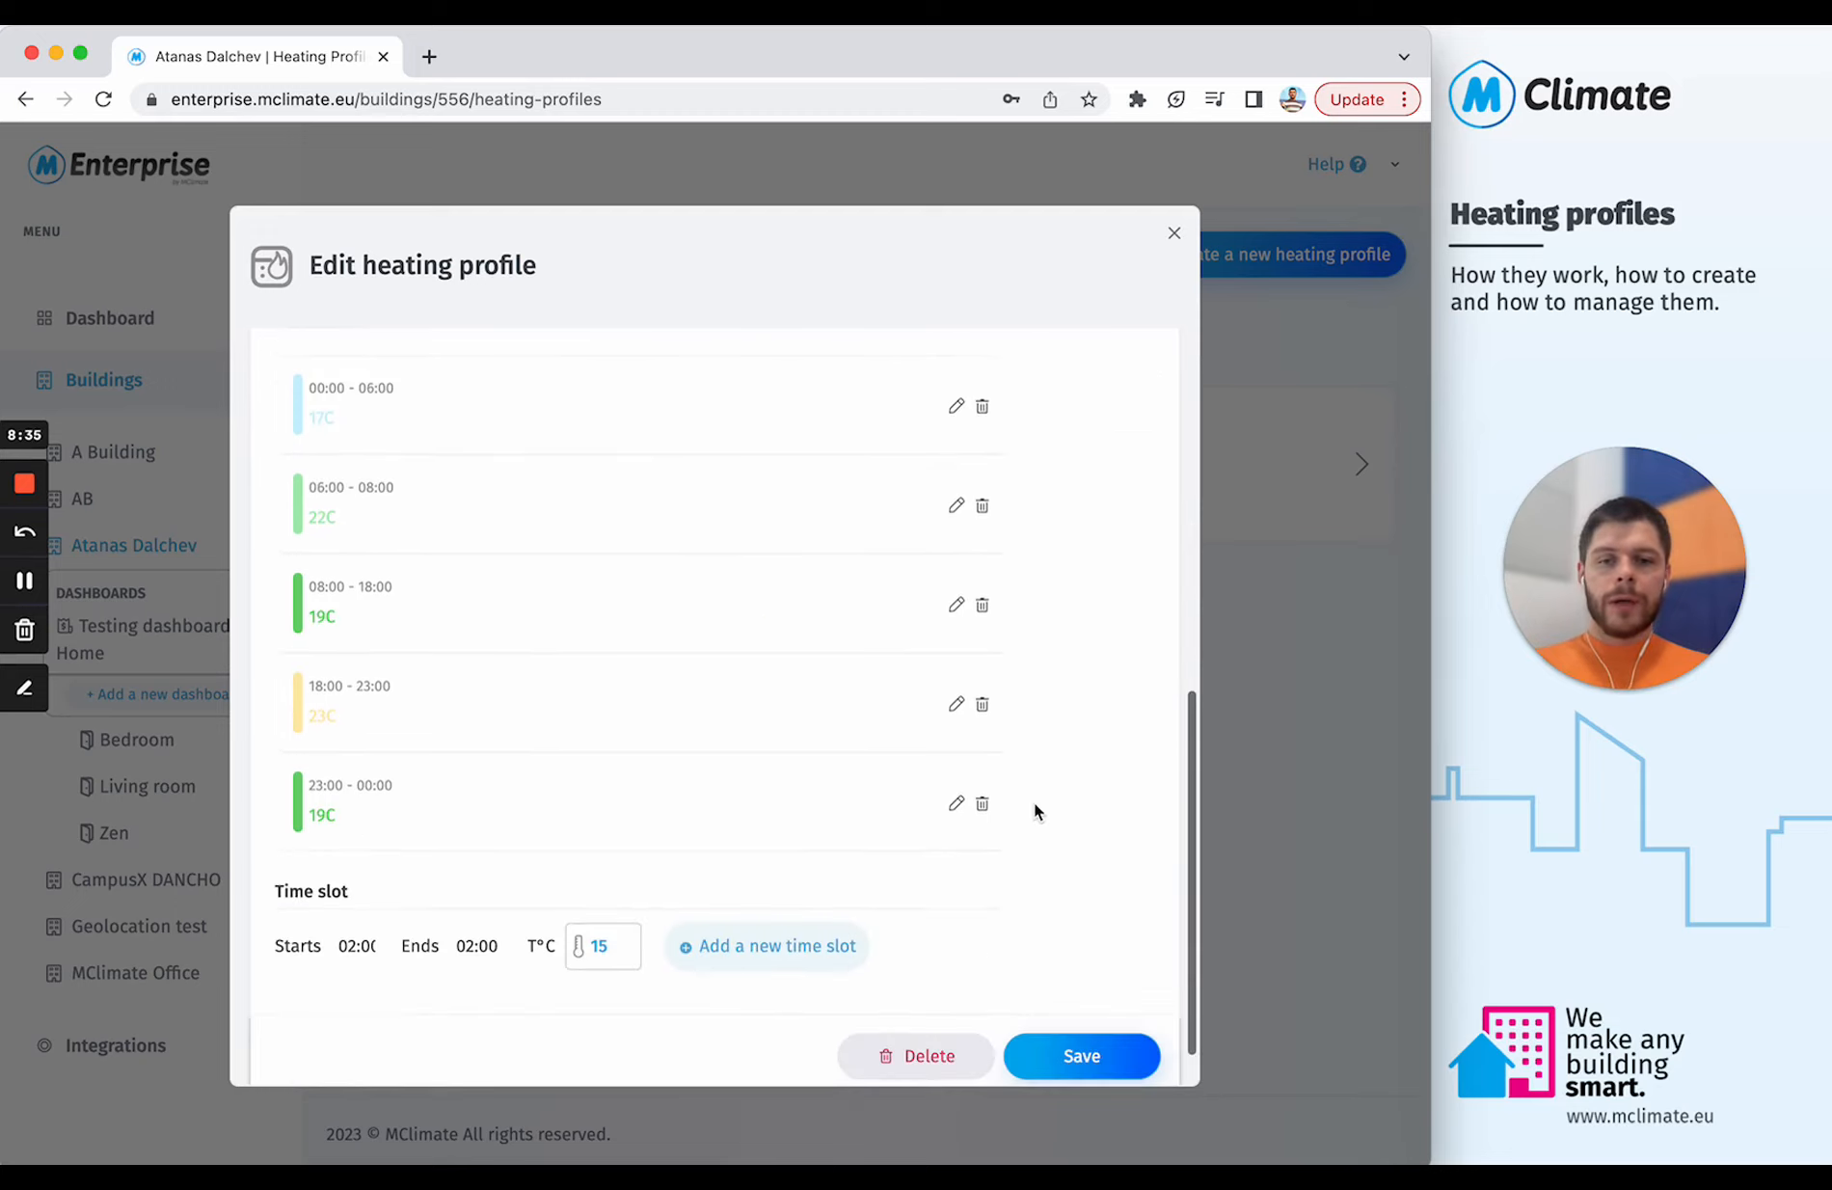
pyautogui.scroll(10, 987, 626)
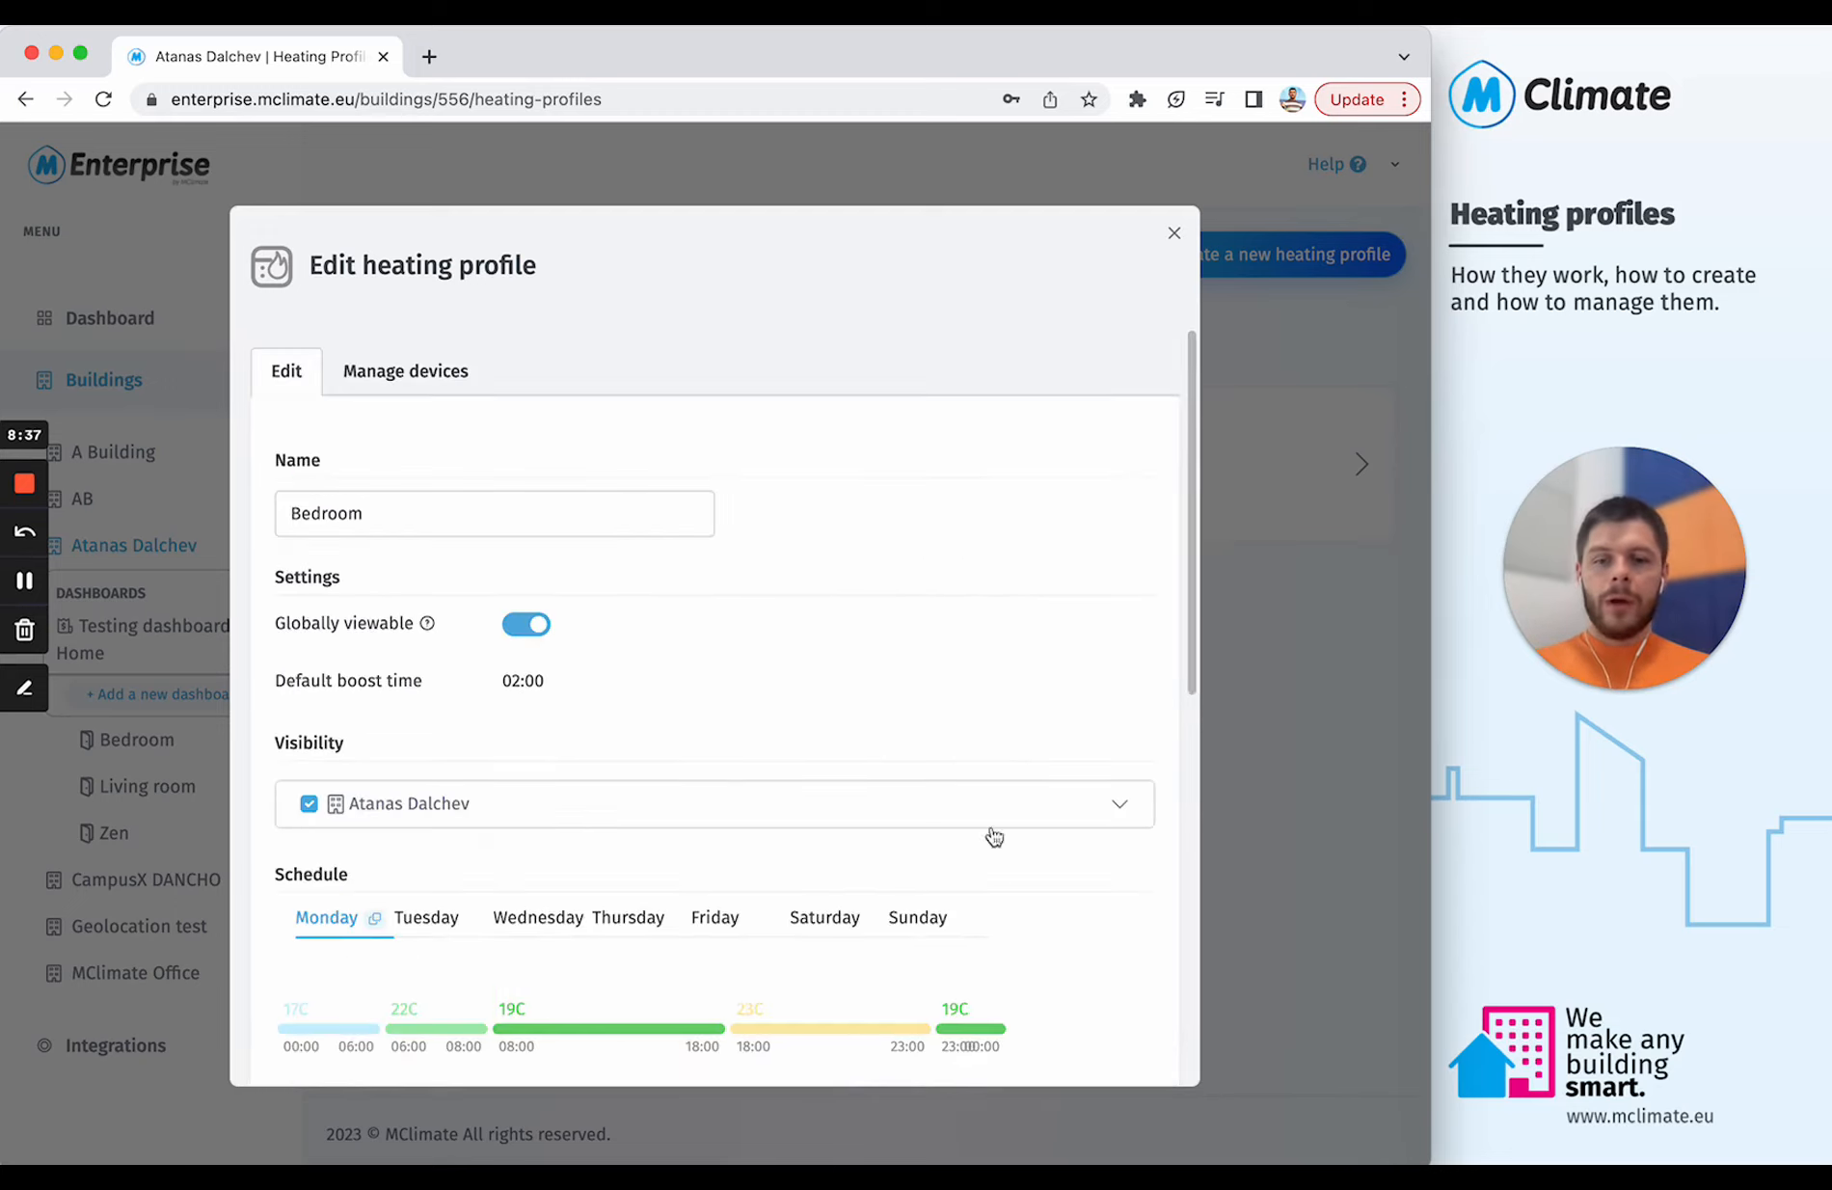
pyautogui.scroll(-10, 995, 862)
pyautogui.click(1100, 1023)
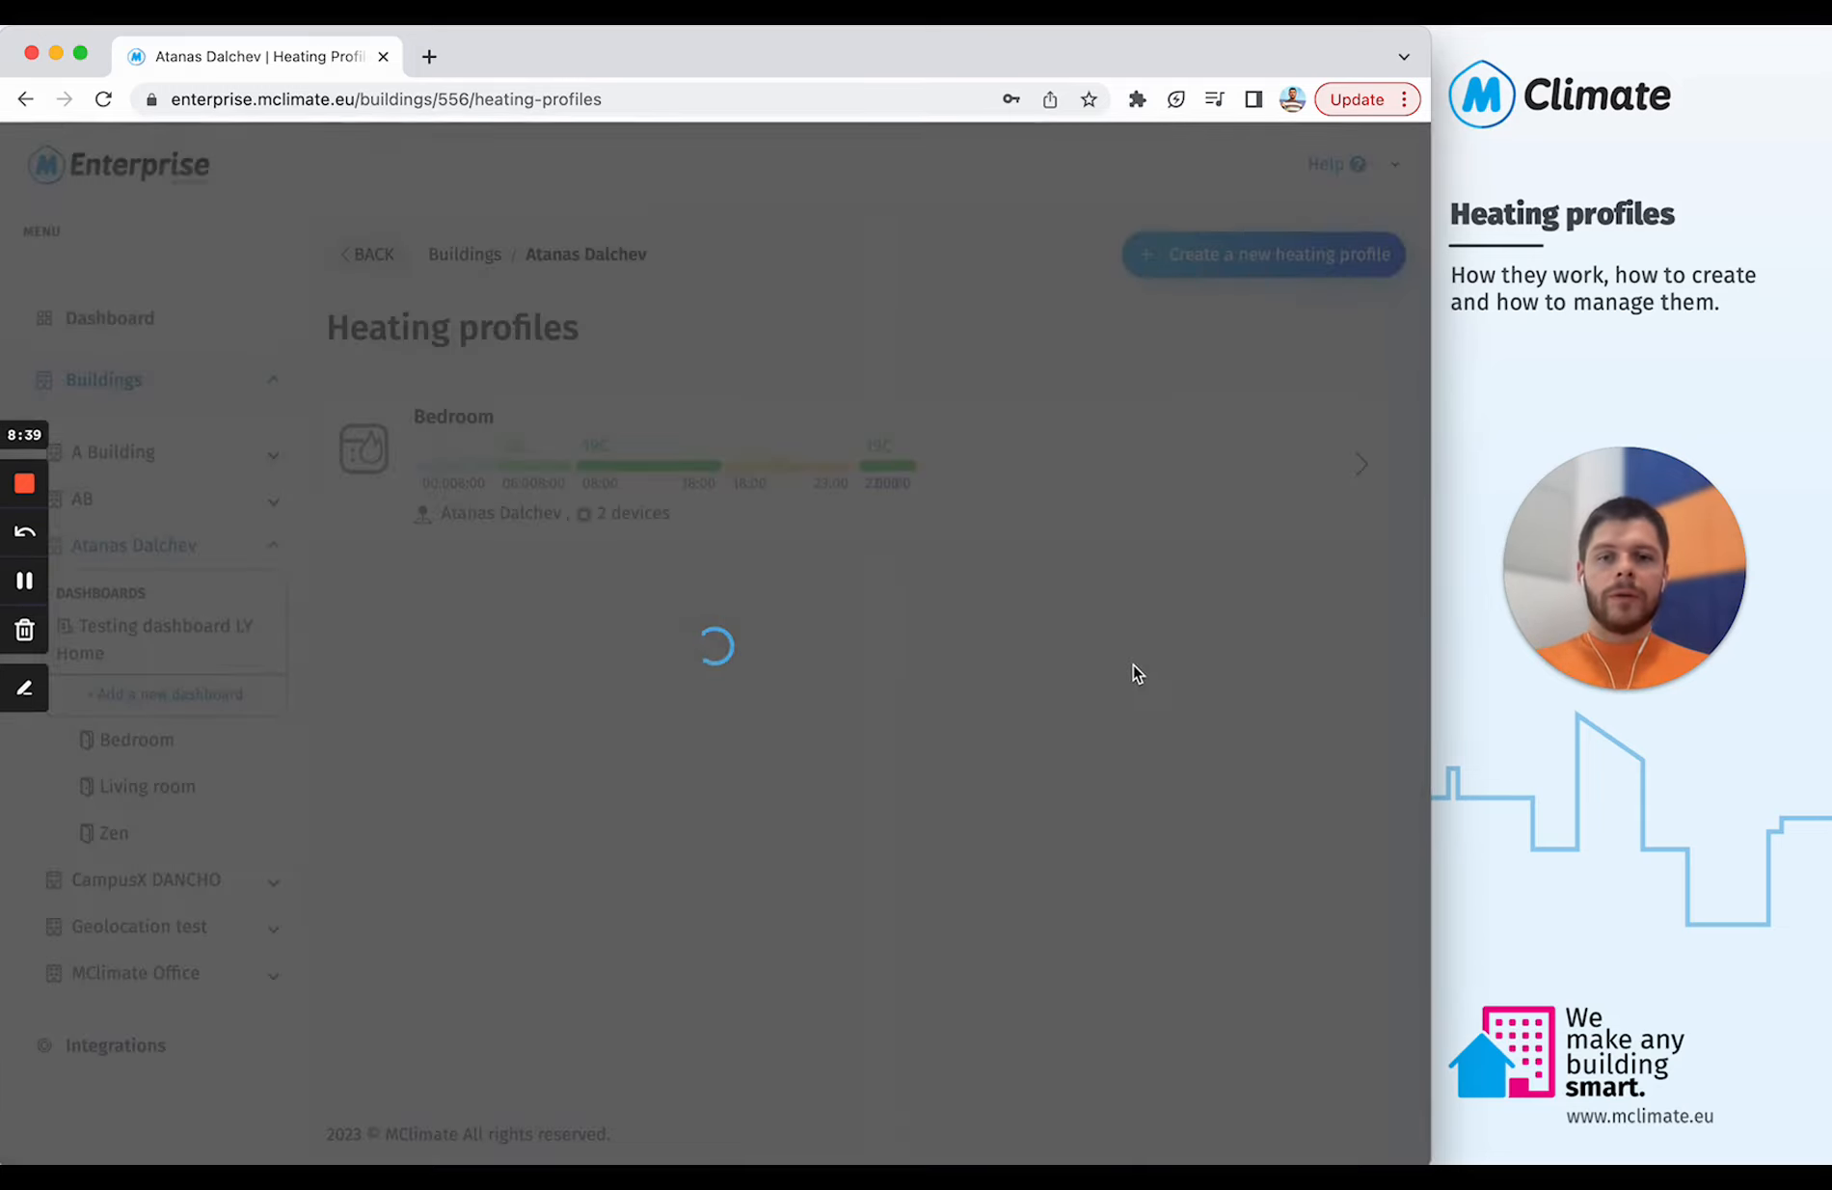